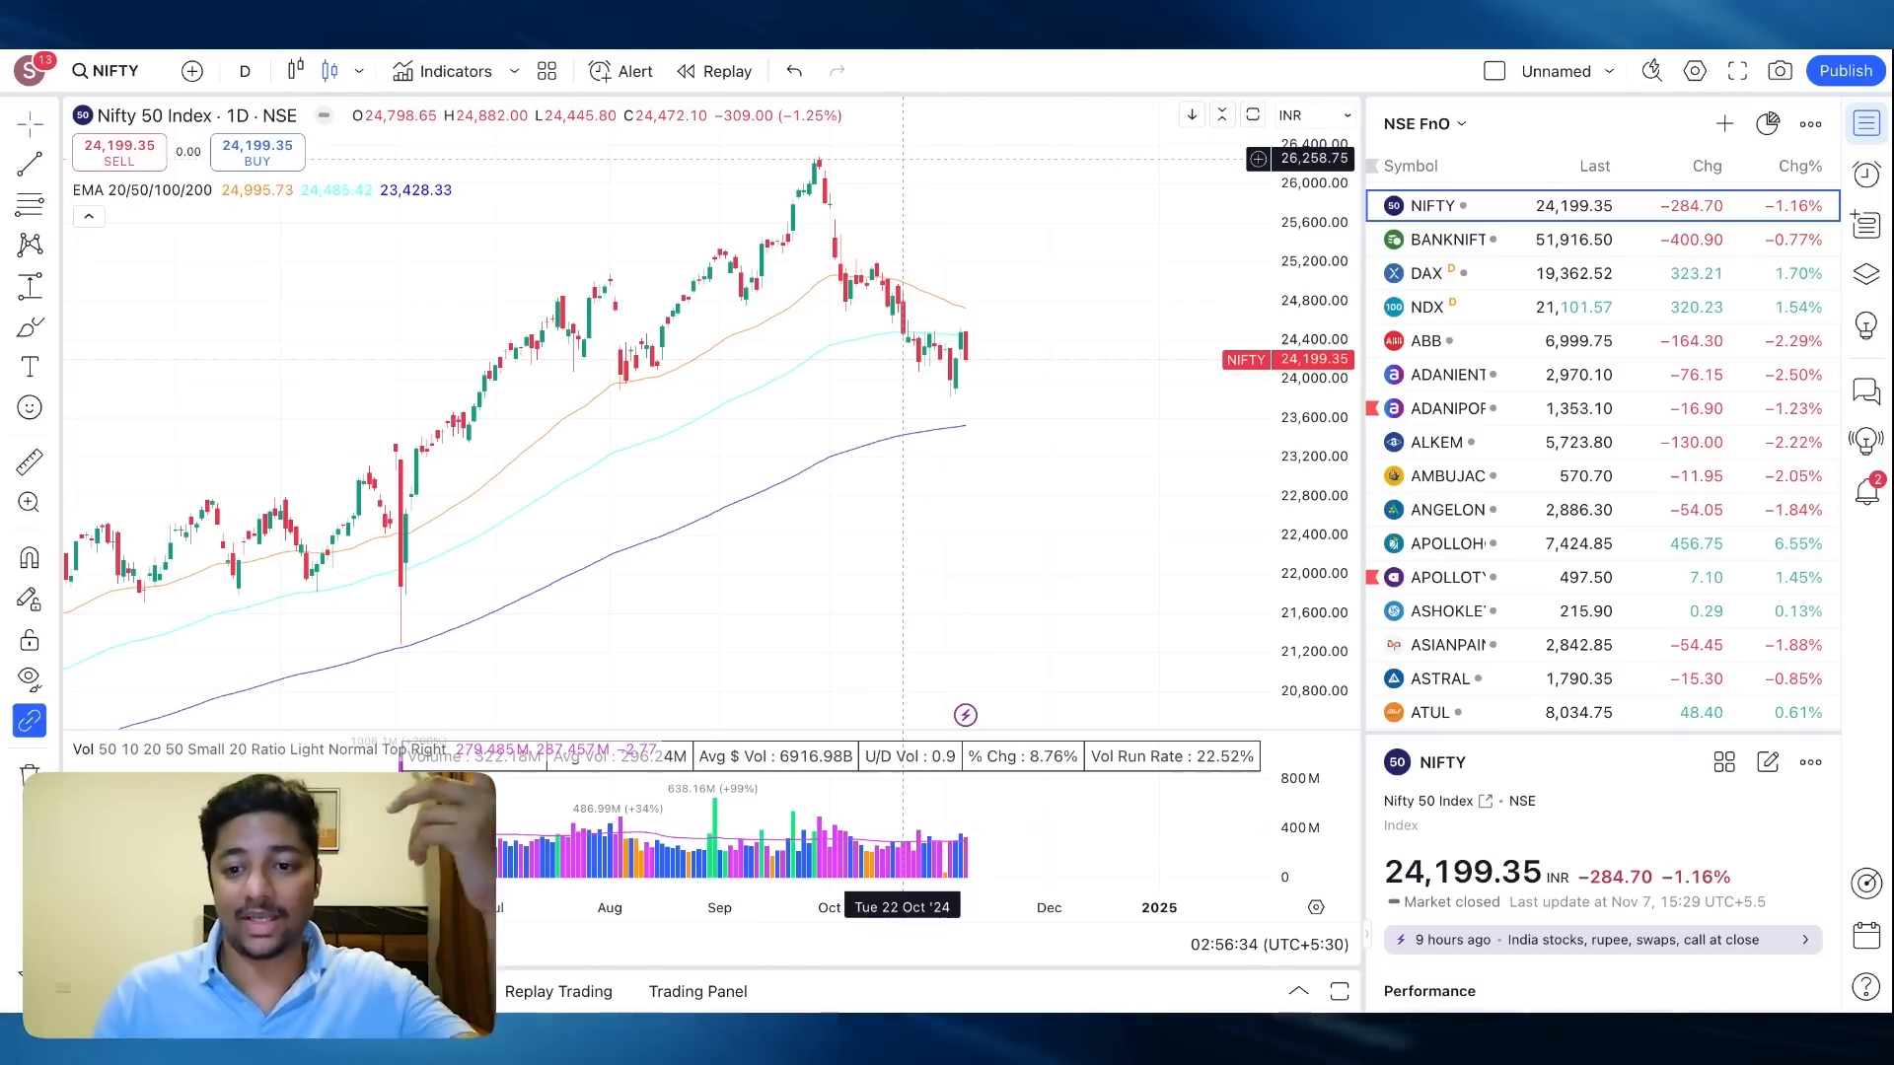
{"action": "scroll", "coordinate": [1741, 412], "scroll_direction": "down", "scroll_amount": 15}
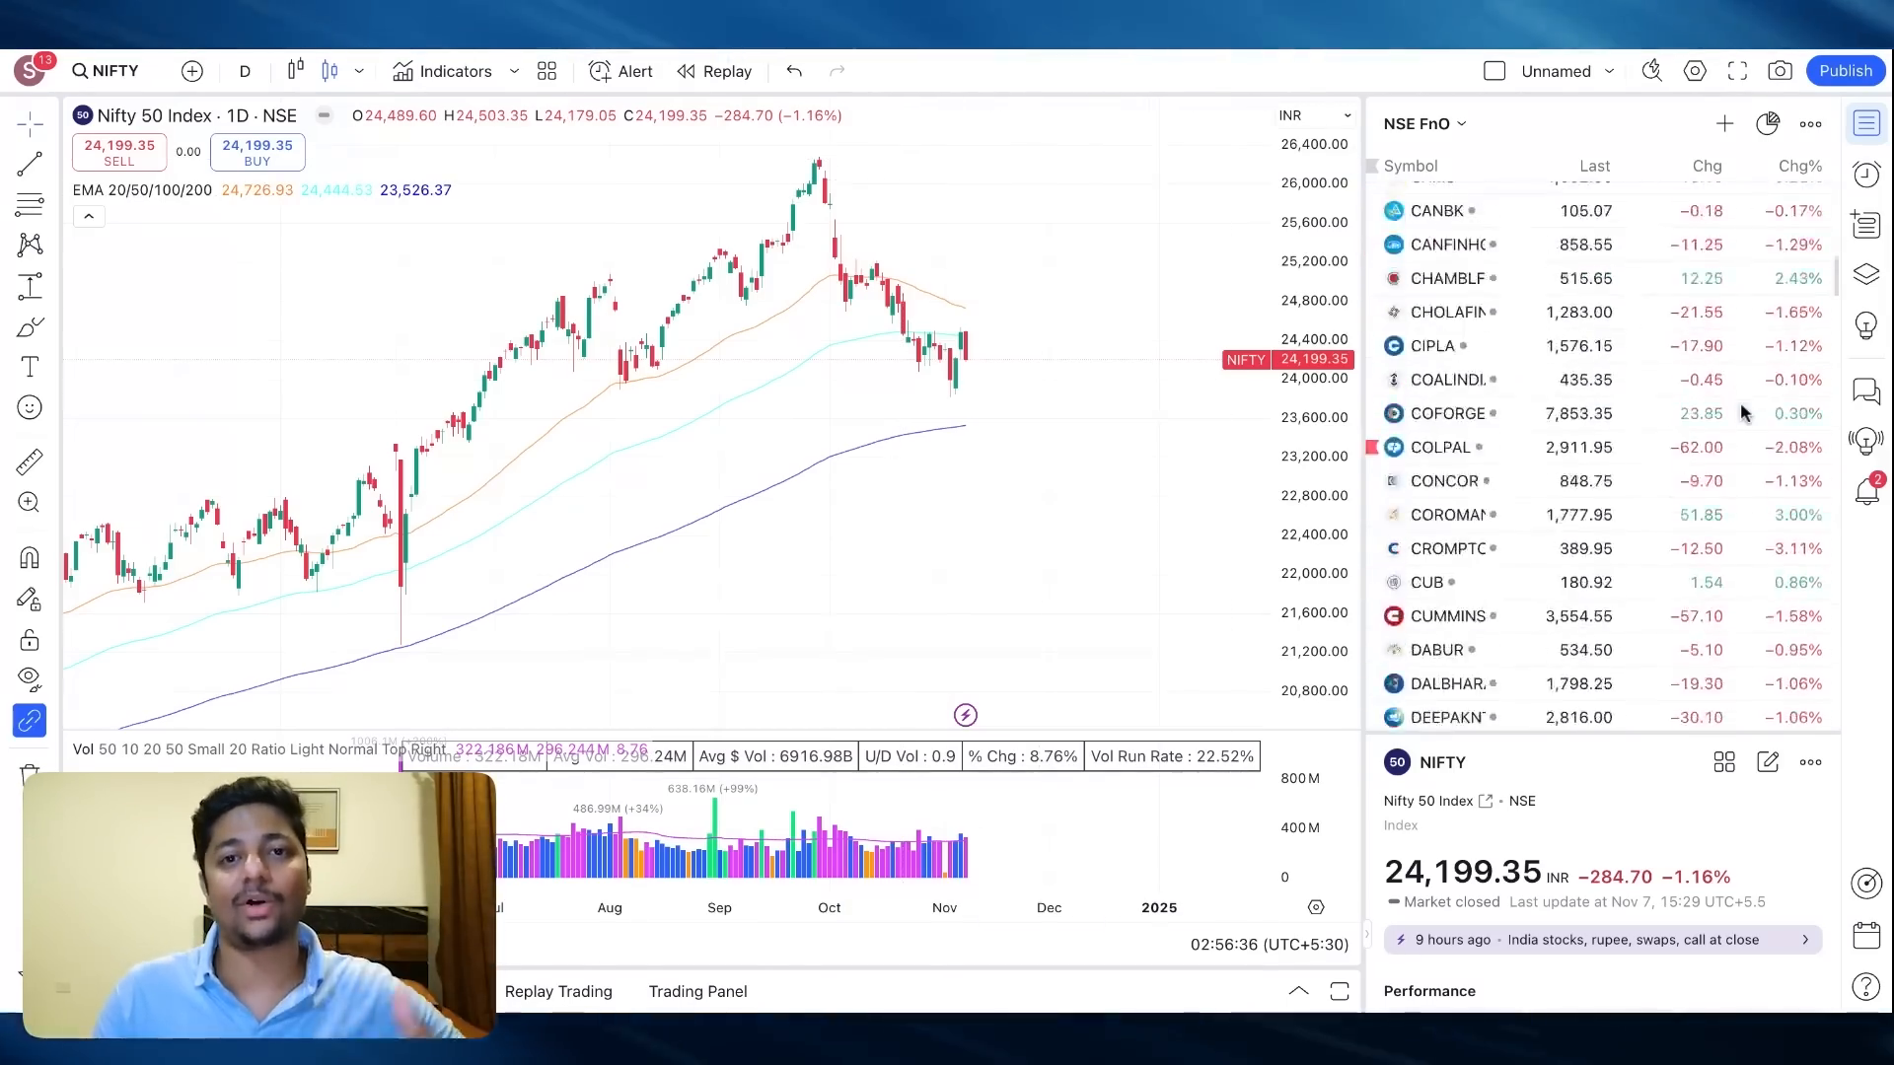
{"action": "scroll", "coordinate": [1740, 412], "scroll_direction": "down", "scroll_amount": 20}
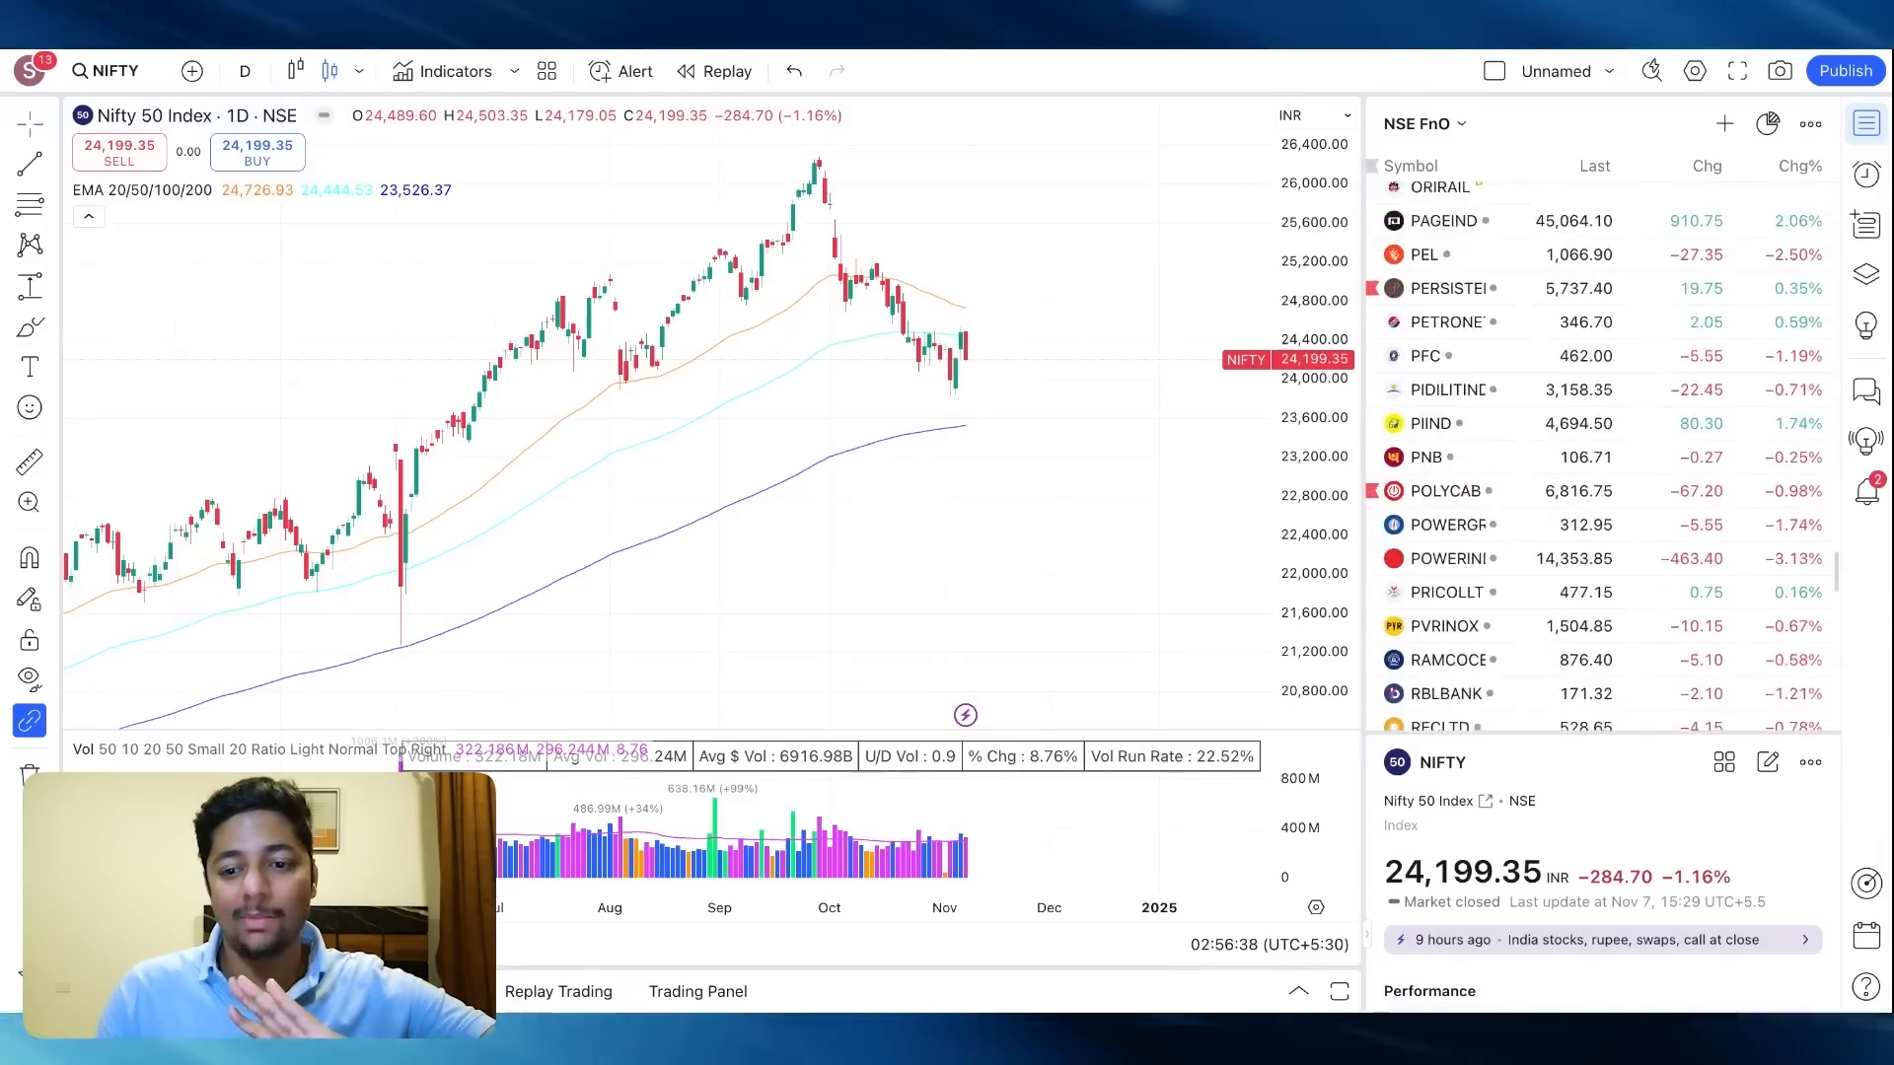
{"action": "scroll", "coordinate": [1741, 412], "scroll_direction": "up", "scroll_amount": 20}
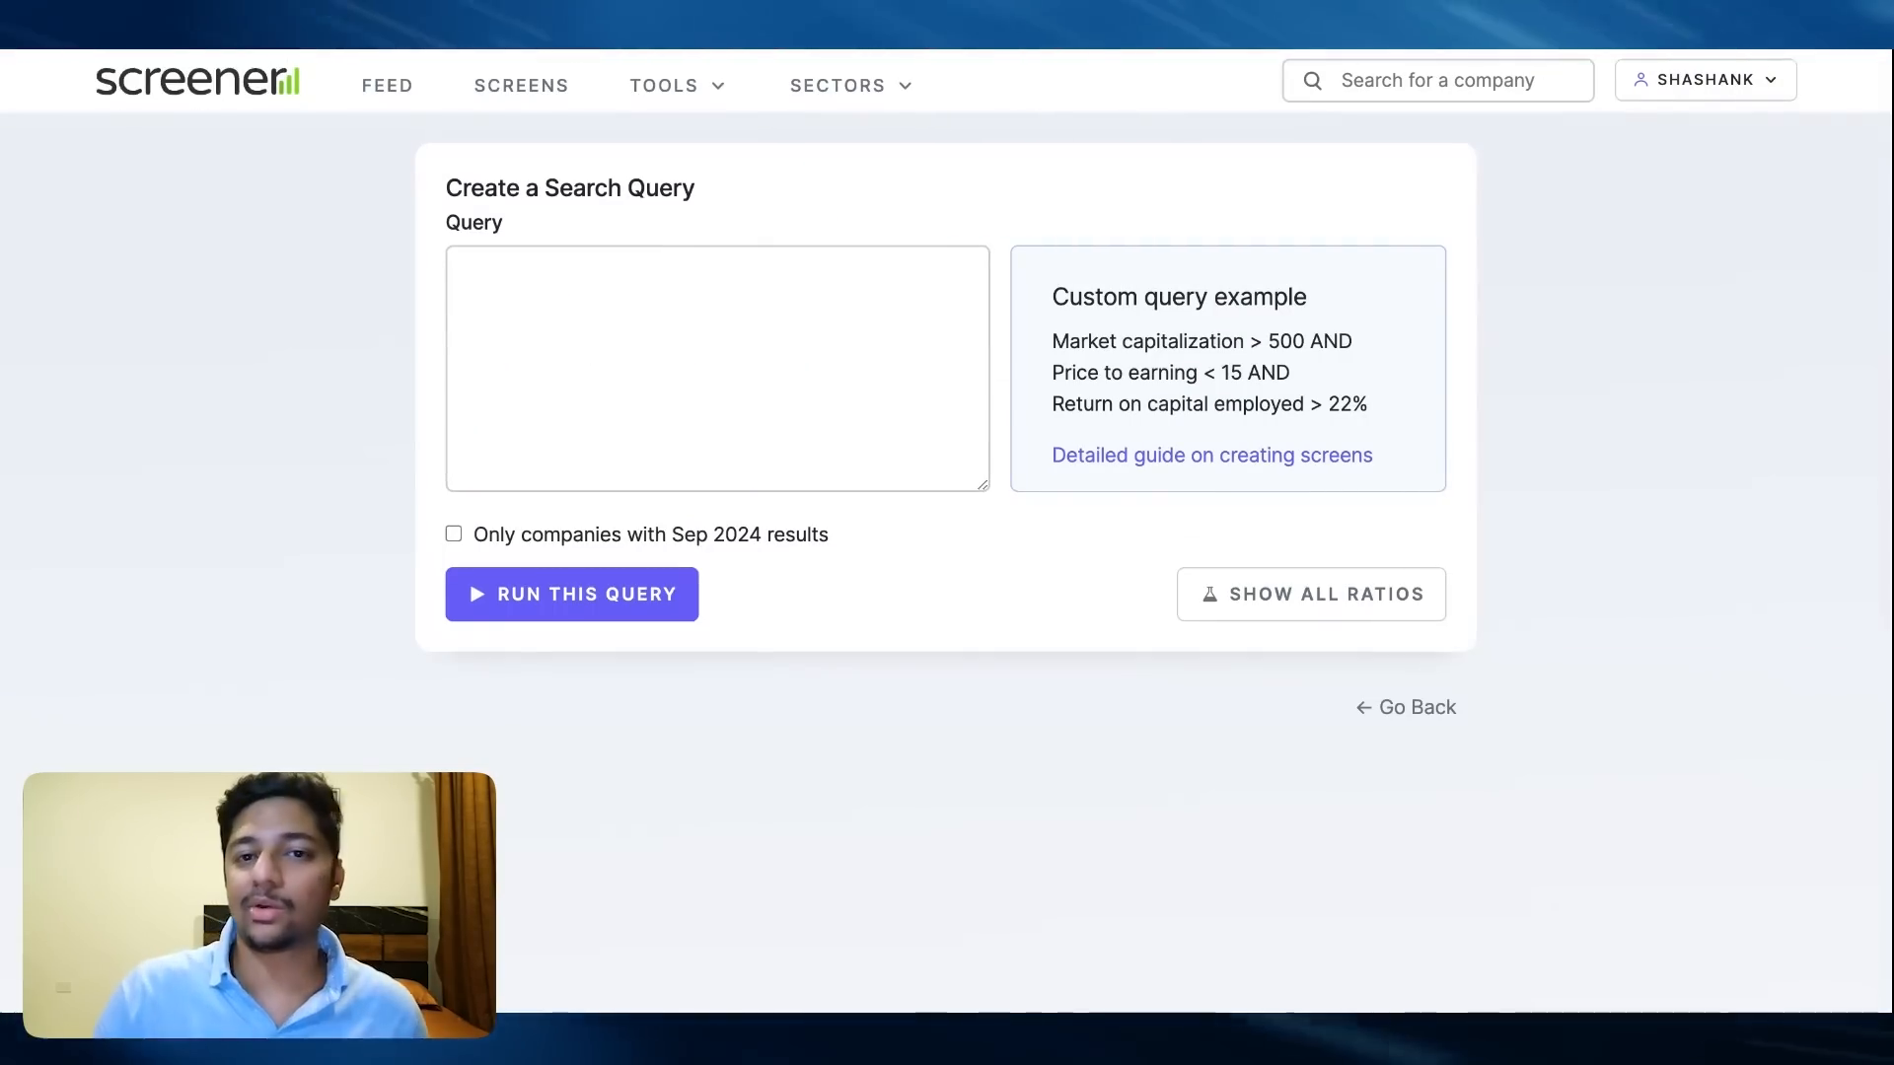
Switch to Screener and start a new custom stock screen
{"action": "left_click", "coordinate": [248, 97]}
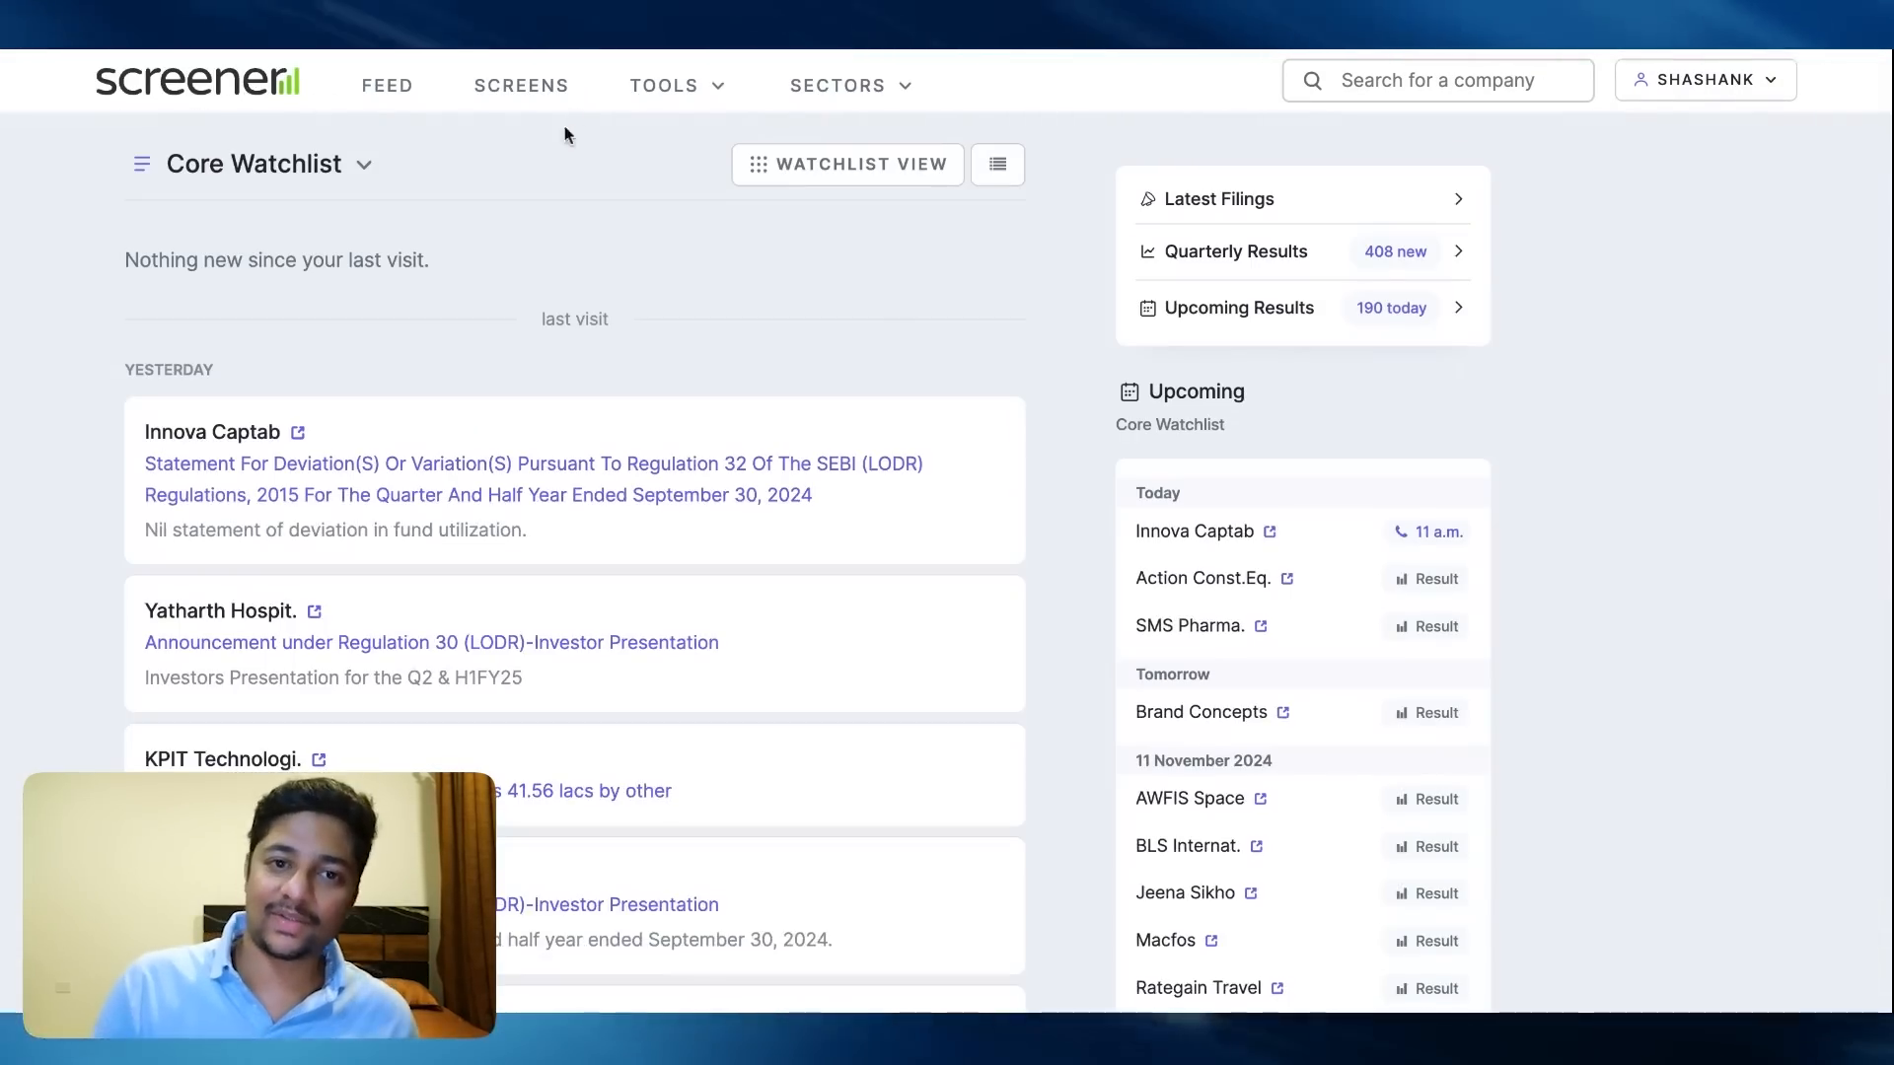
{"action": "left_click", "coordinate": [548, 83]}
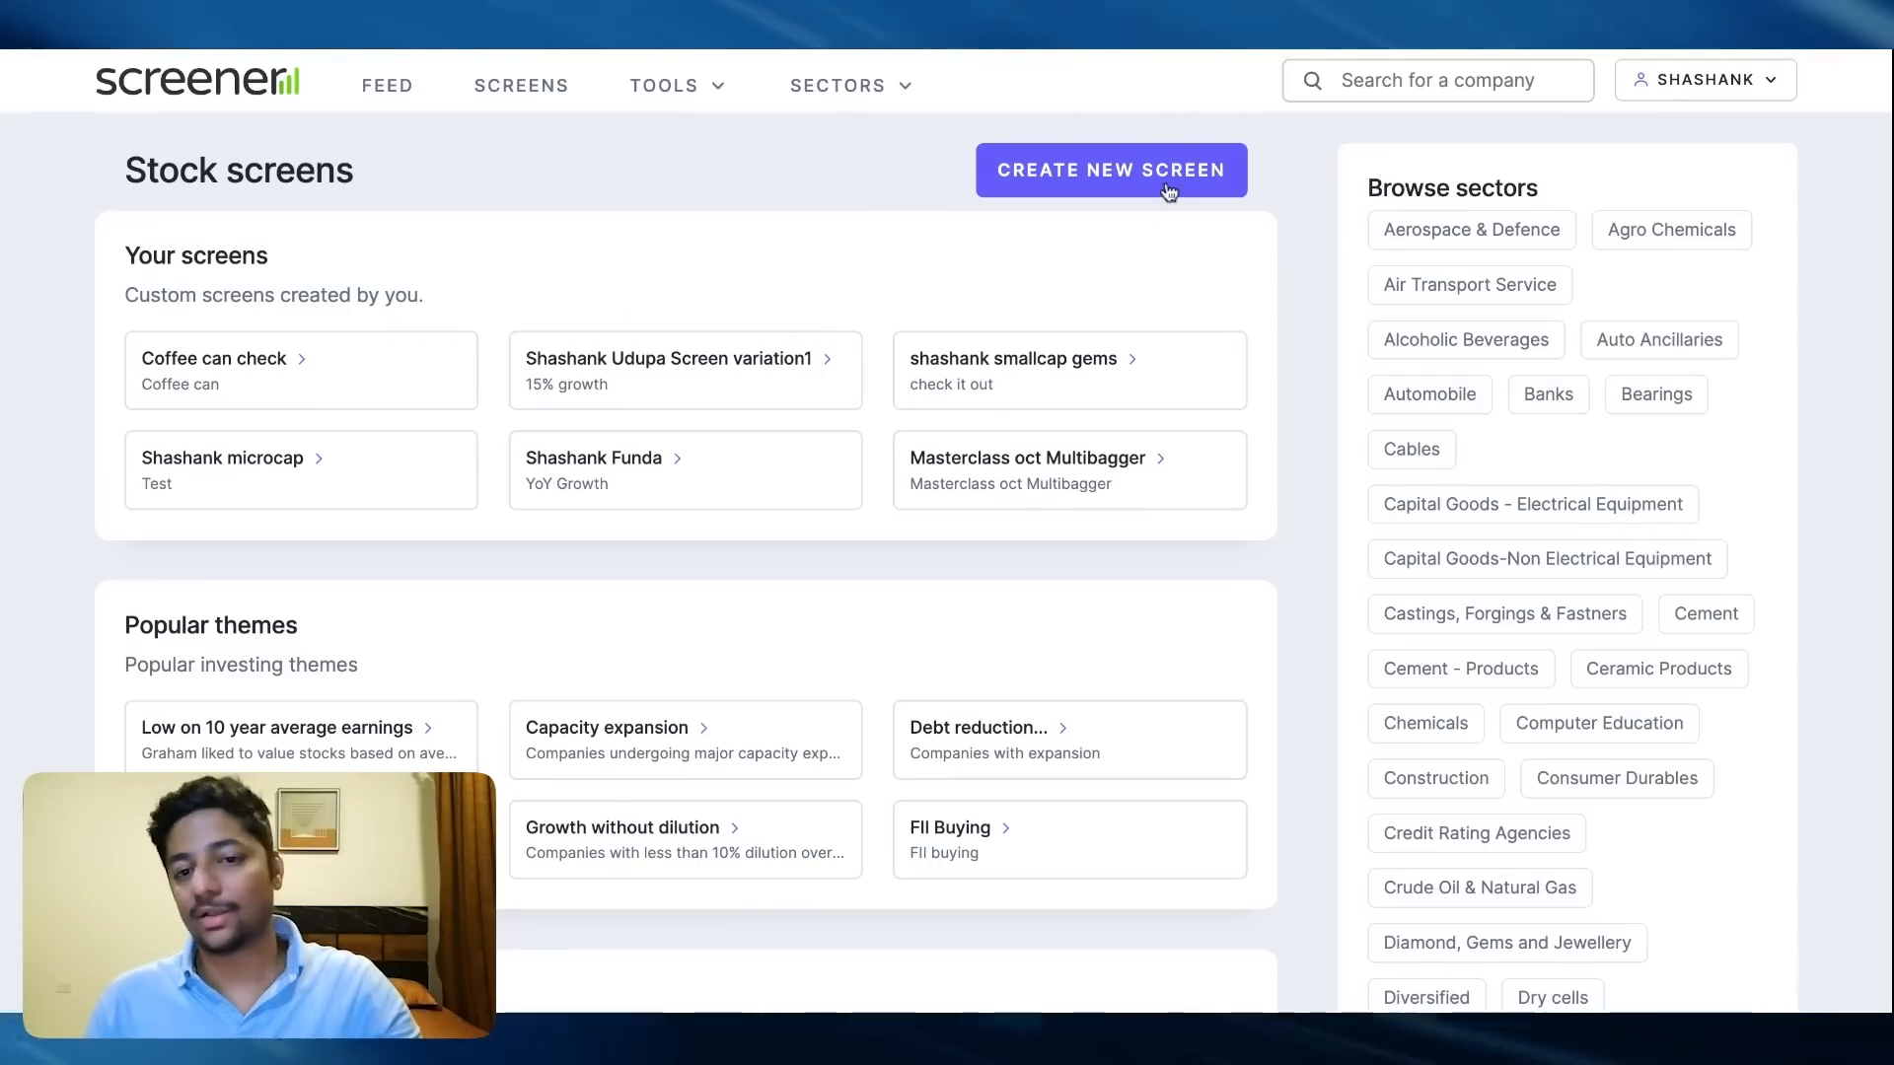
{"action": "left_click", "coordinate": [1111, 170]}
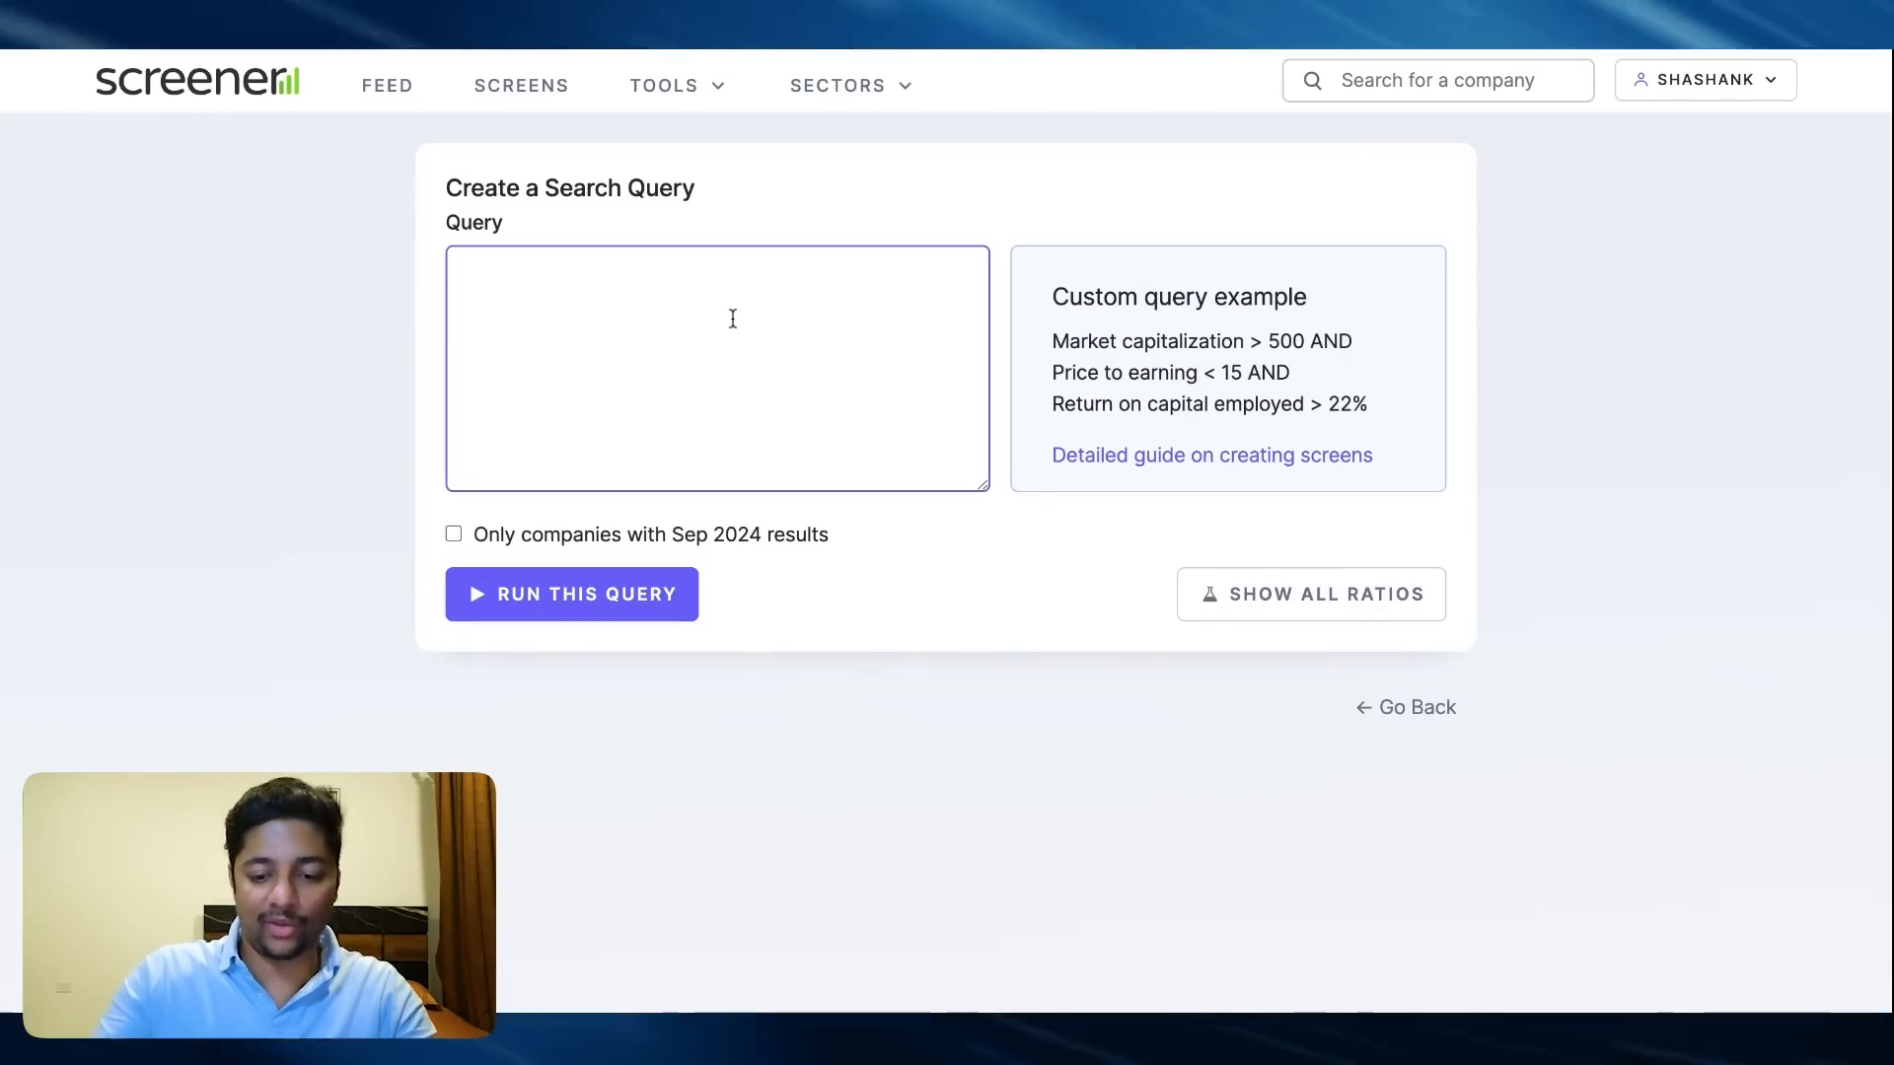
Begin the query with the condition Market Capitalization > 1000 followed by AND
{"action": "type", "text": "market"}
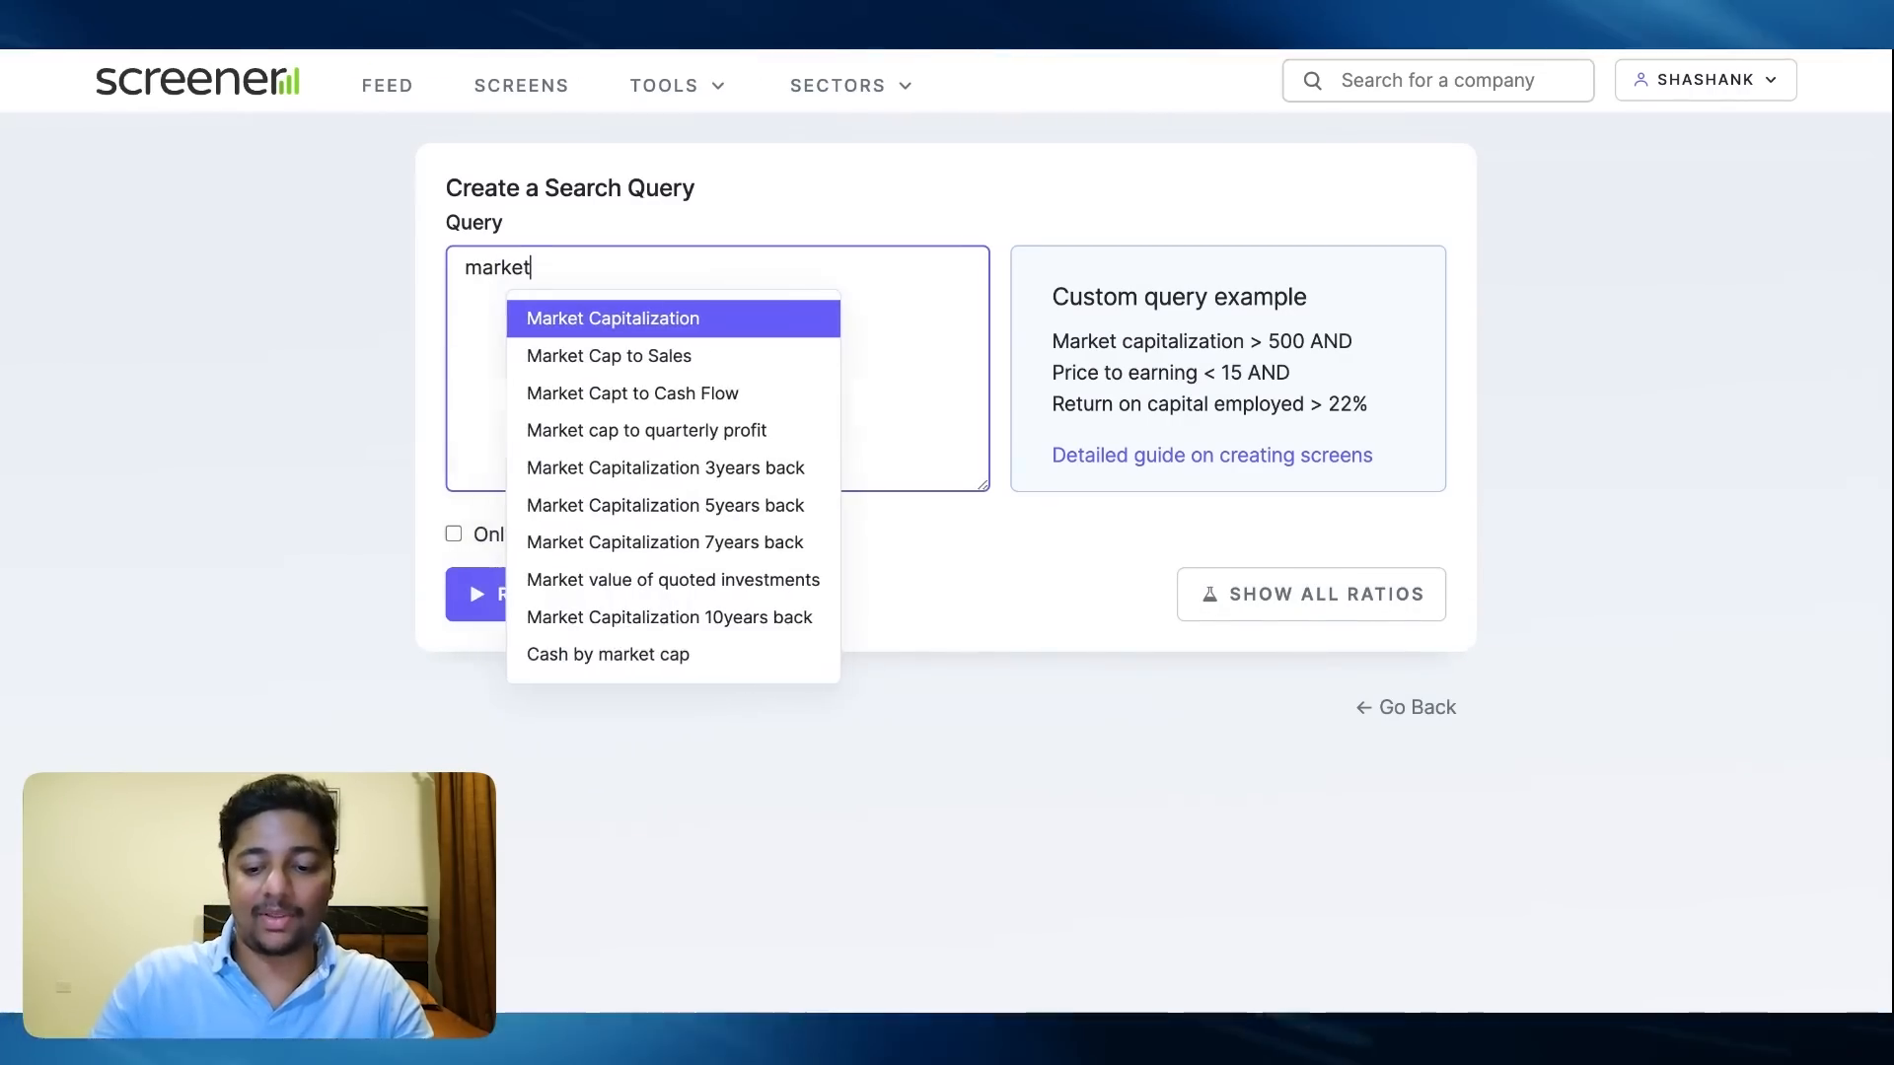
{"action": "key", "text": "Return"}
{"action": "type", "text": "> 1000 AND"}
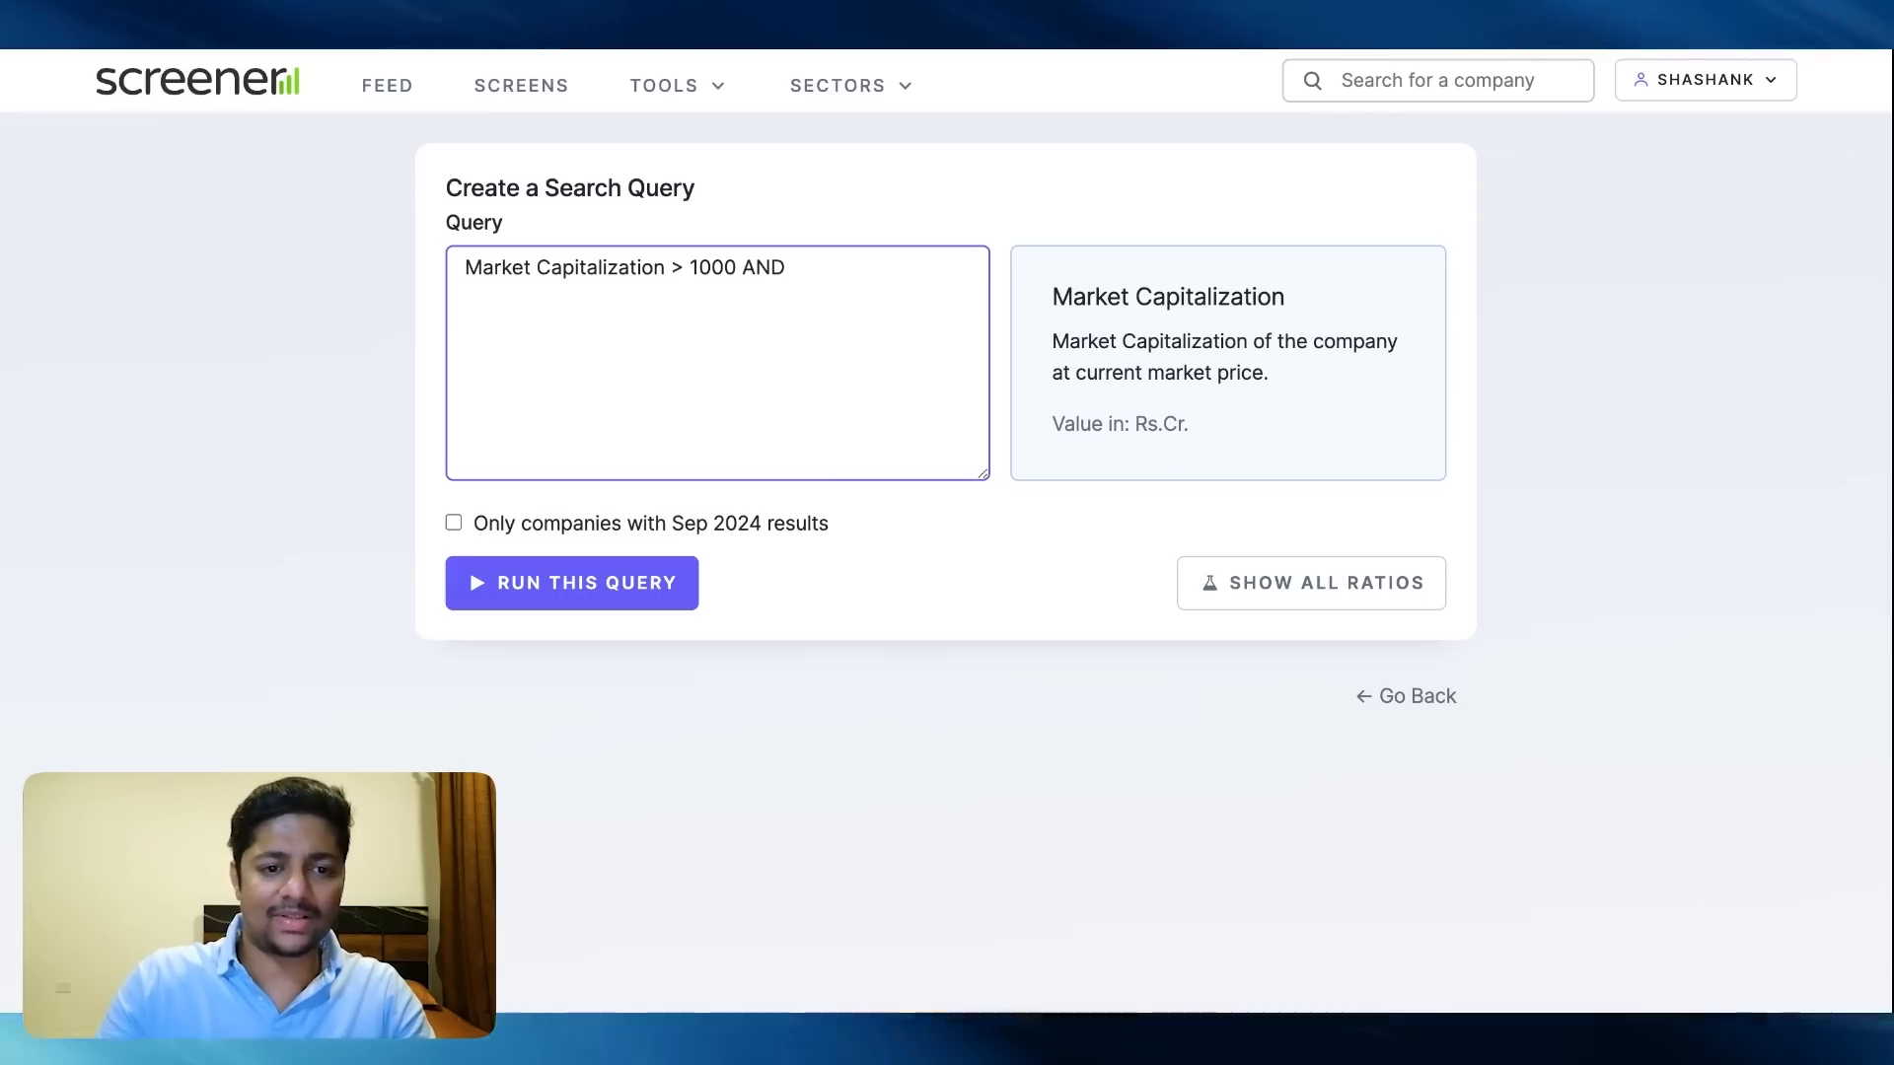
Add the condition Sales growth 5Years > 10% followed by AND to the query
{"action": "type", "text": "sales"}
{"action": "key", "text": "Down"}
{"action": "key", "text": "Down"}
{"action": "key", "text": "Down"}
{"action": "key", "text": "Return"}
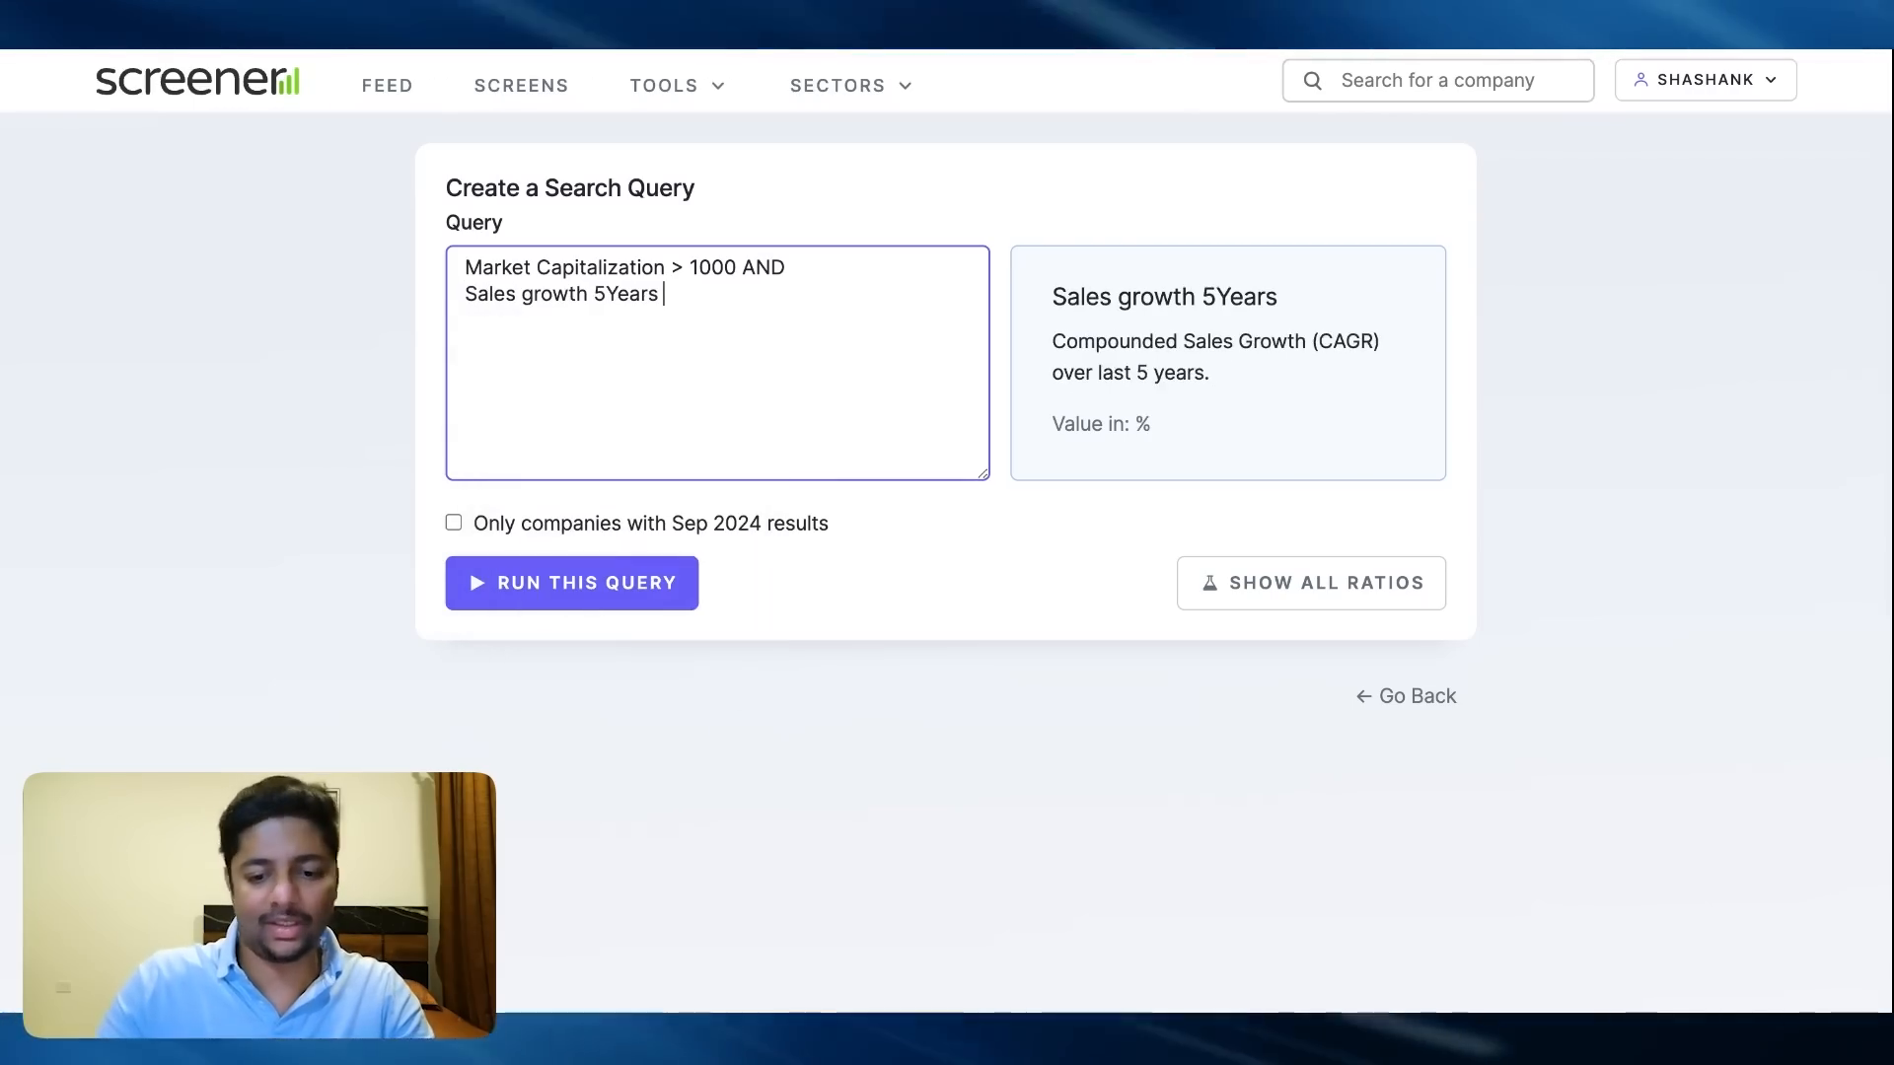
{"action": "type", "text": "> 10% AND"}
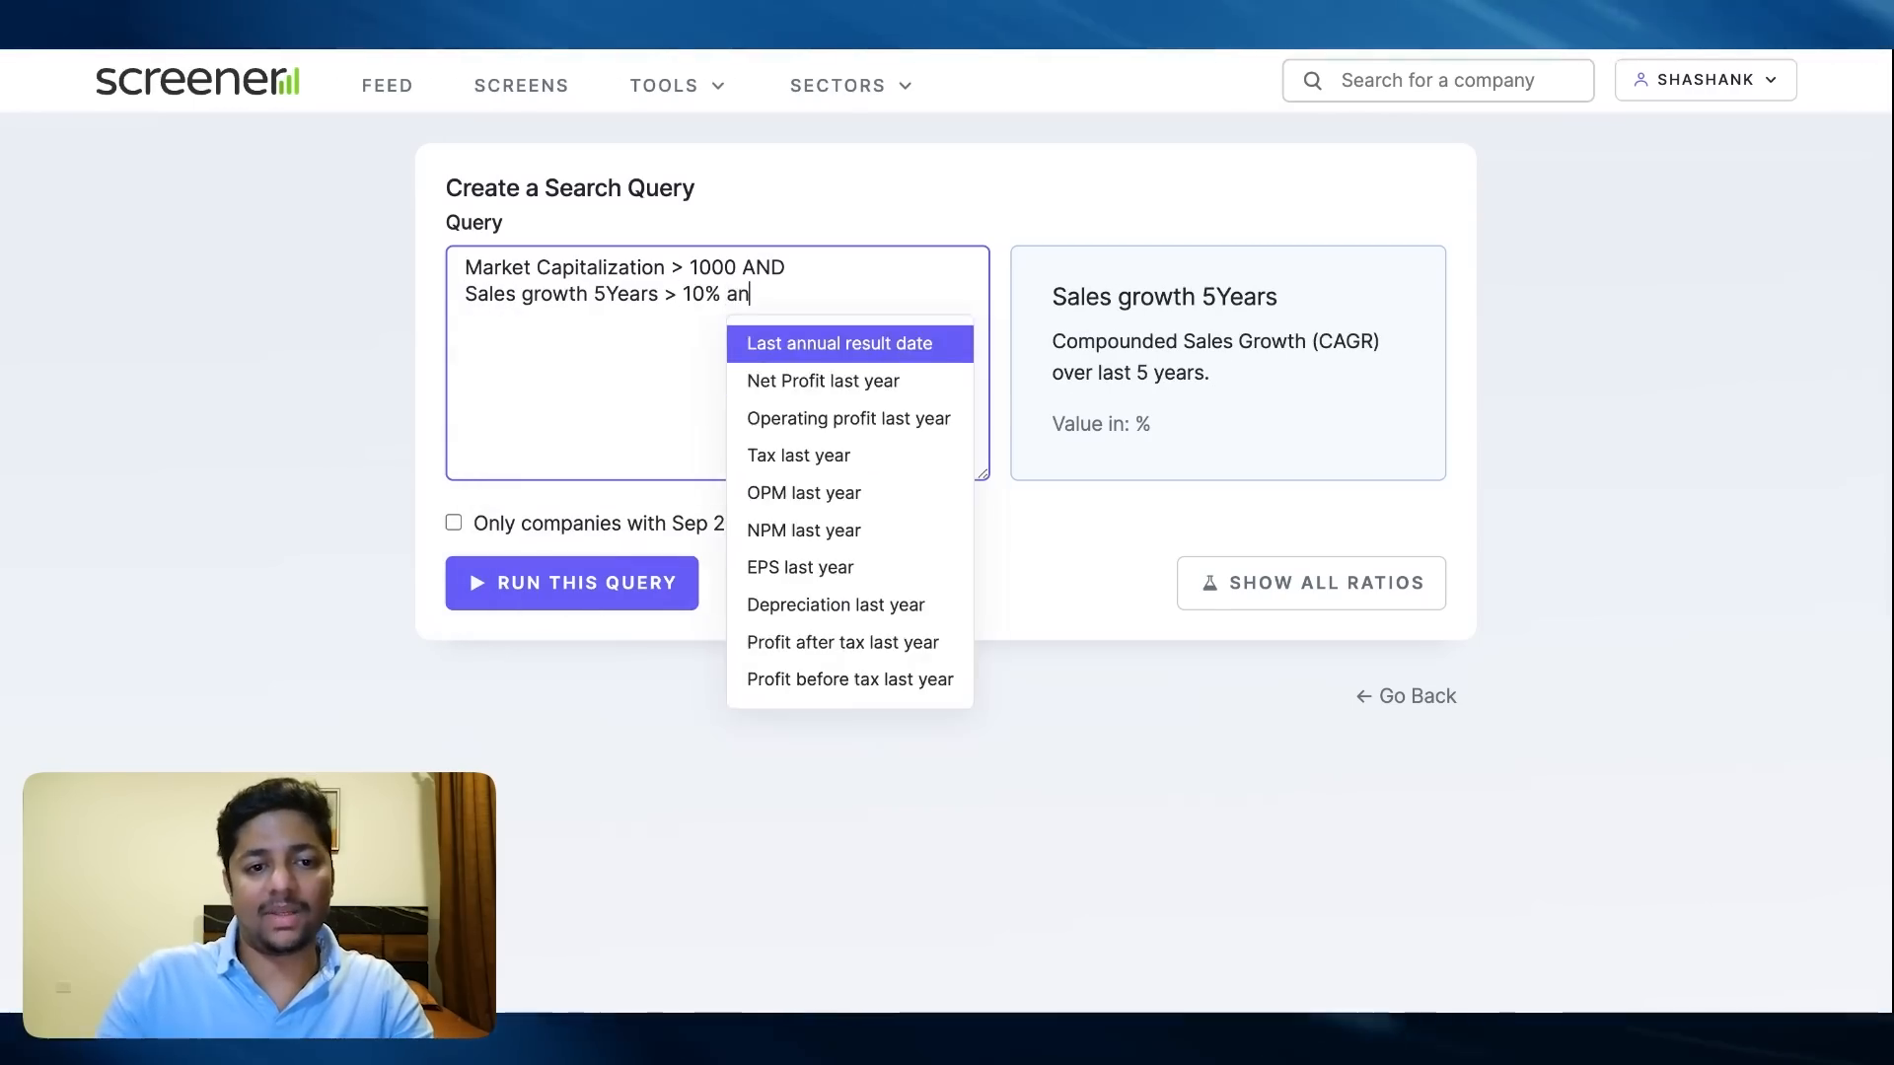
{"action": "key", "text": "Return"}
Add the condition Return on equity > 10% followed by AND to the query
{"action": "type", "text": "ro"}
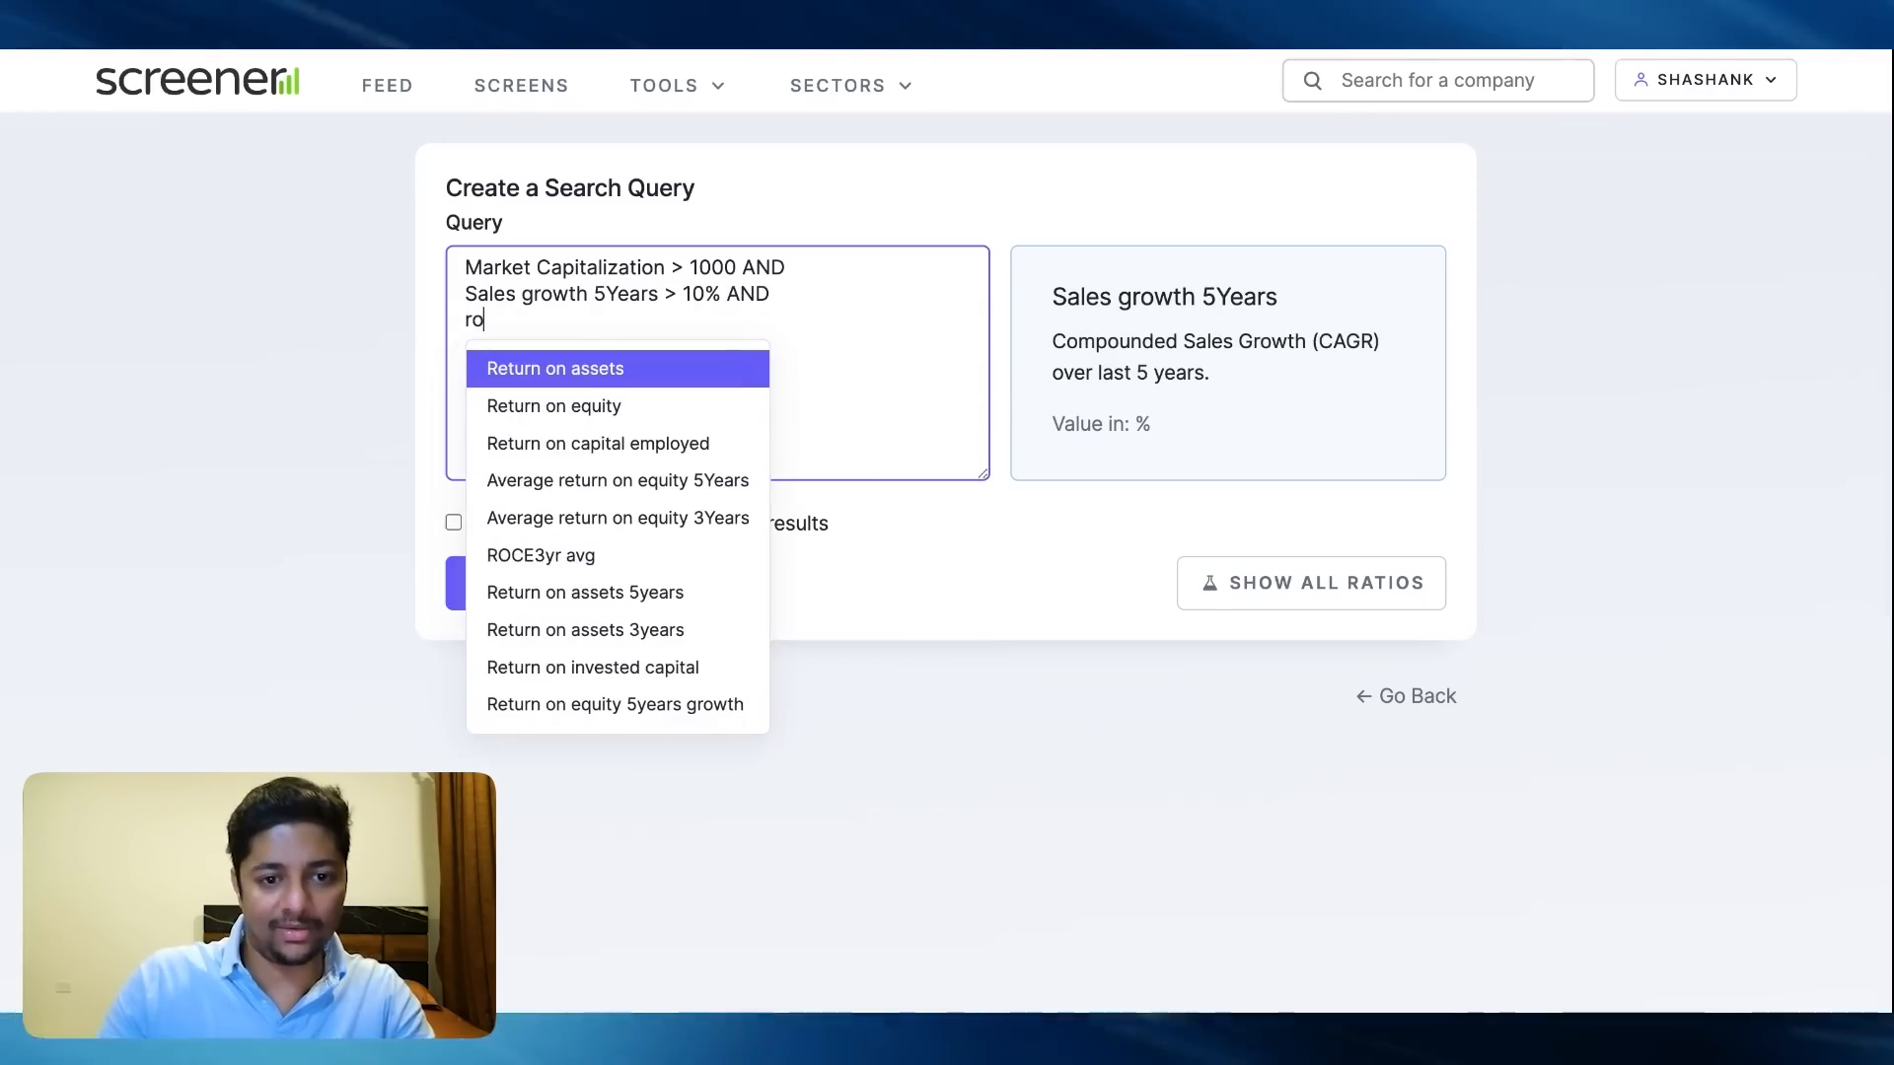
{"action": "key", "text": "Down"}
{"action": "key", "text": "Return"}
{"action": "type", "text": "> 10% AND"}
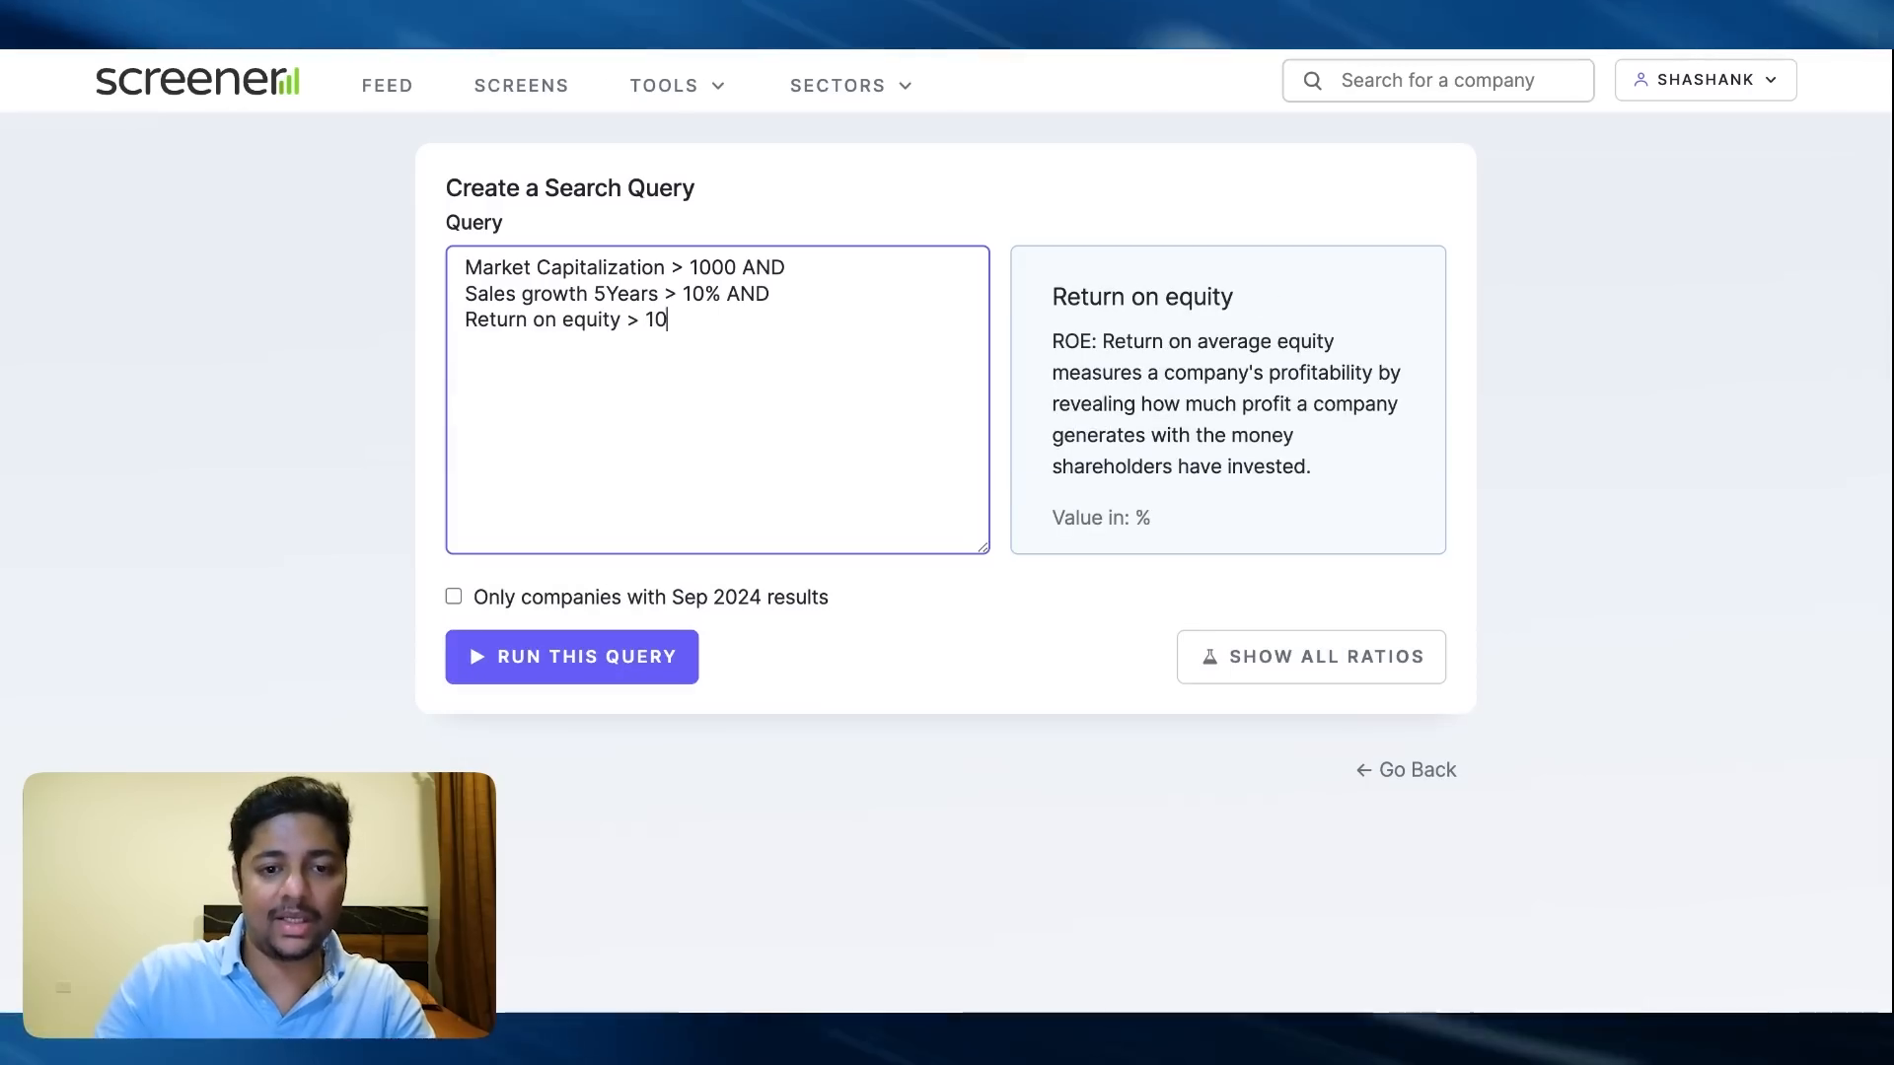
{"action": "key", "text": "Return"}
Add the condition OPM > 10% followed by AND to the query
{"action": "type", "text": "opm"}
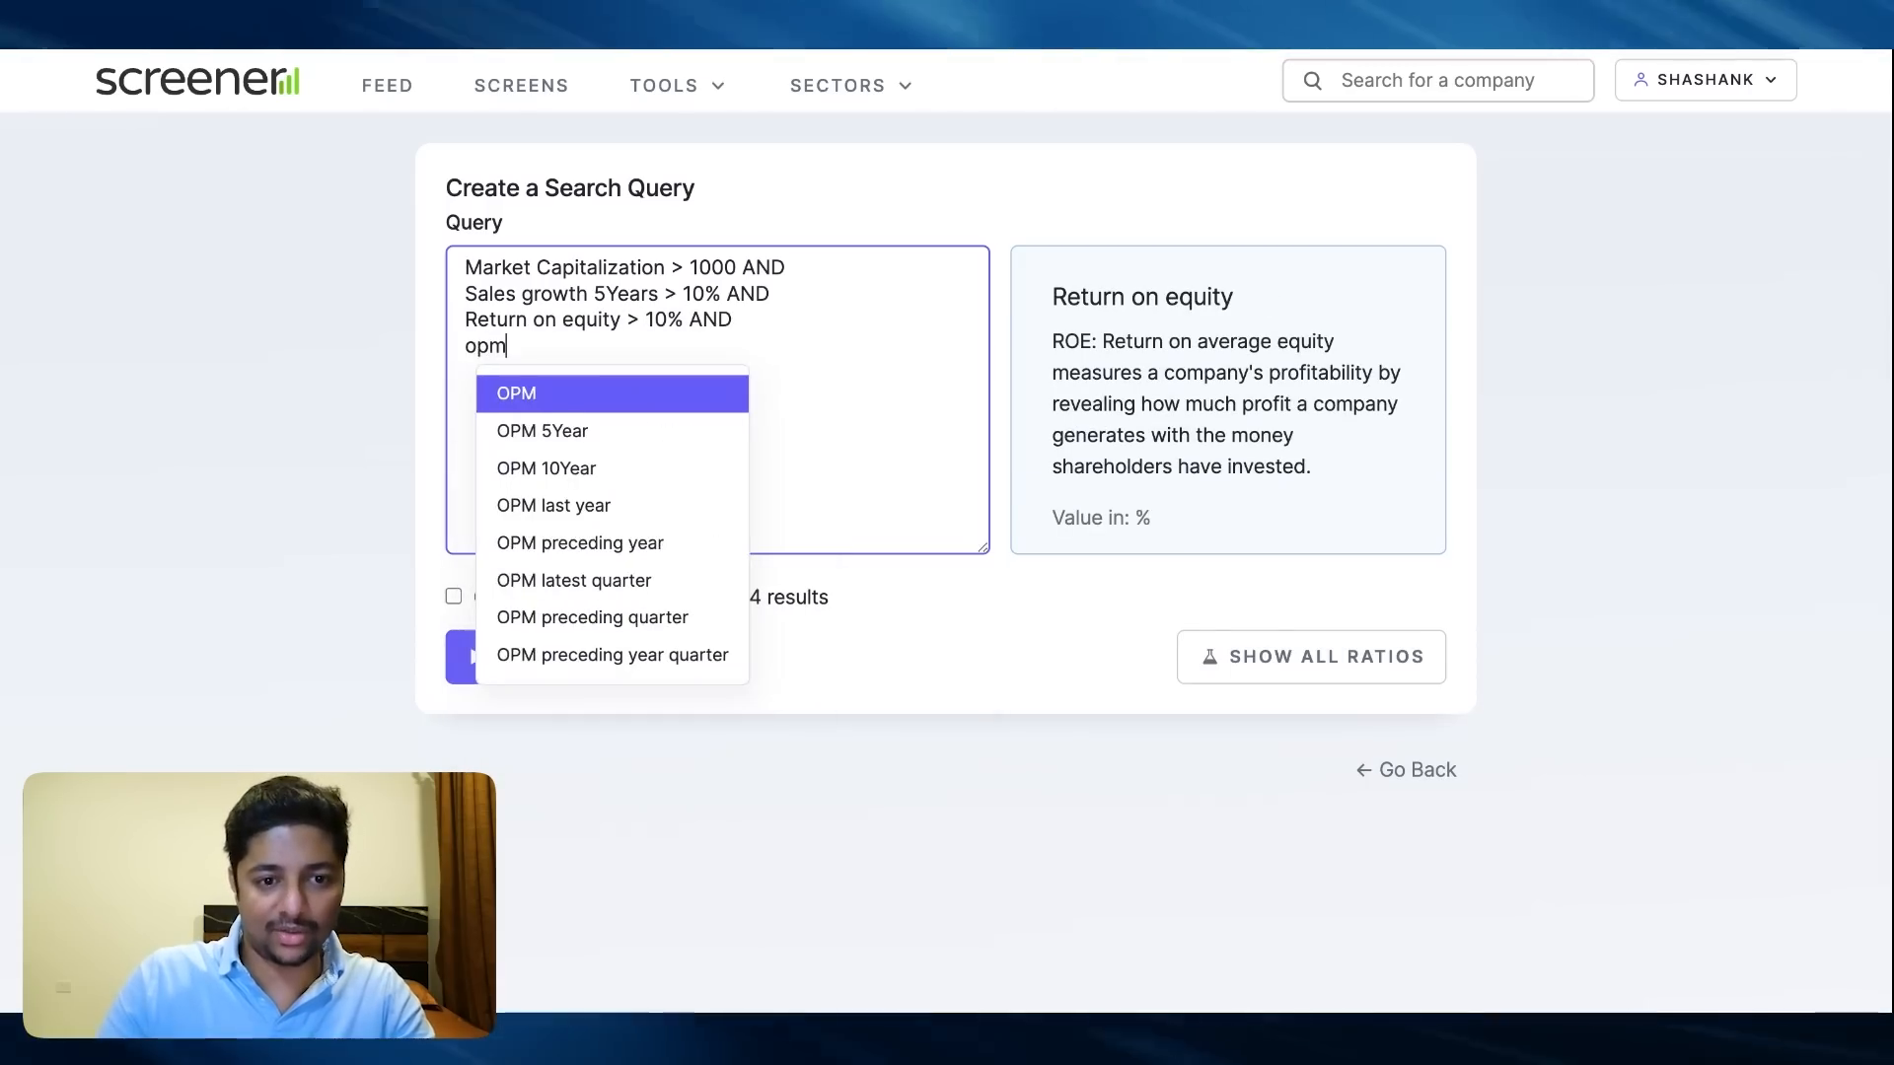
{"action": "key", "text": "Return"}
{"action": "type", "text": "> 1"}
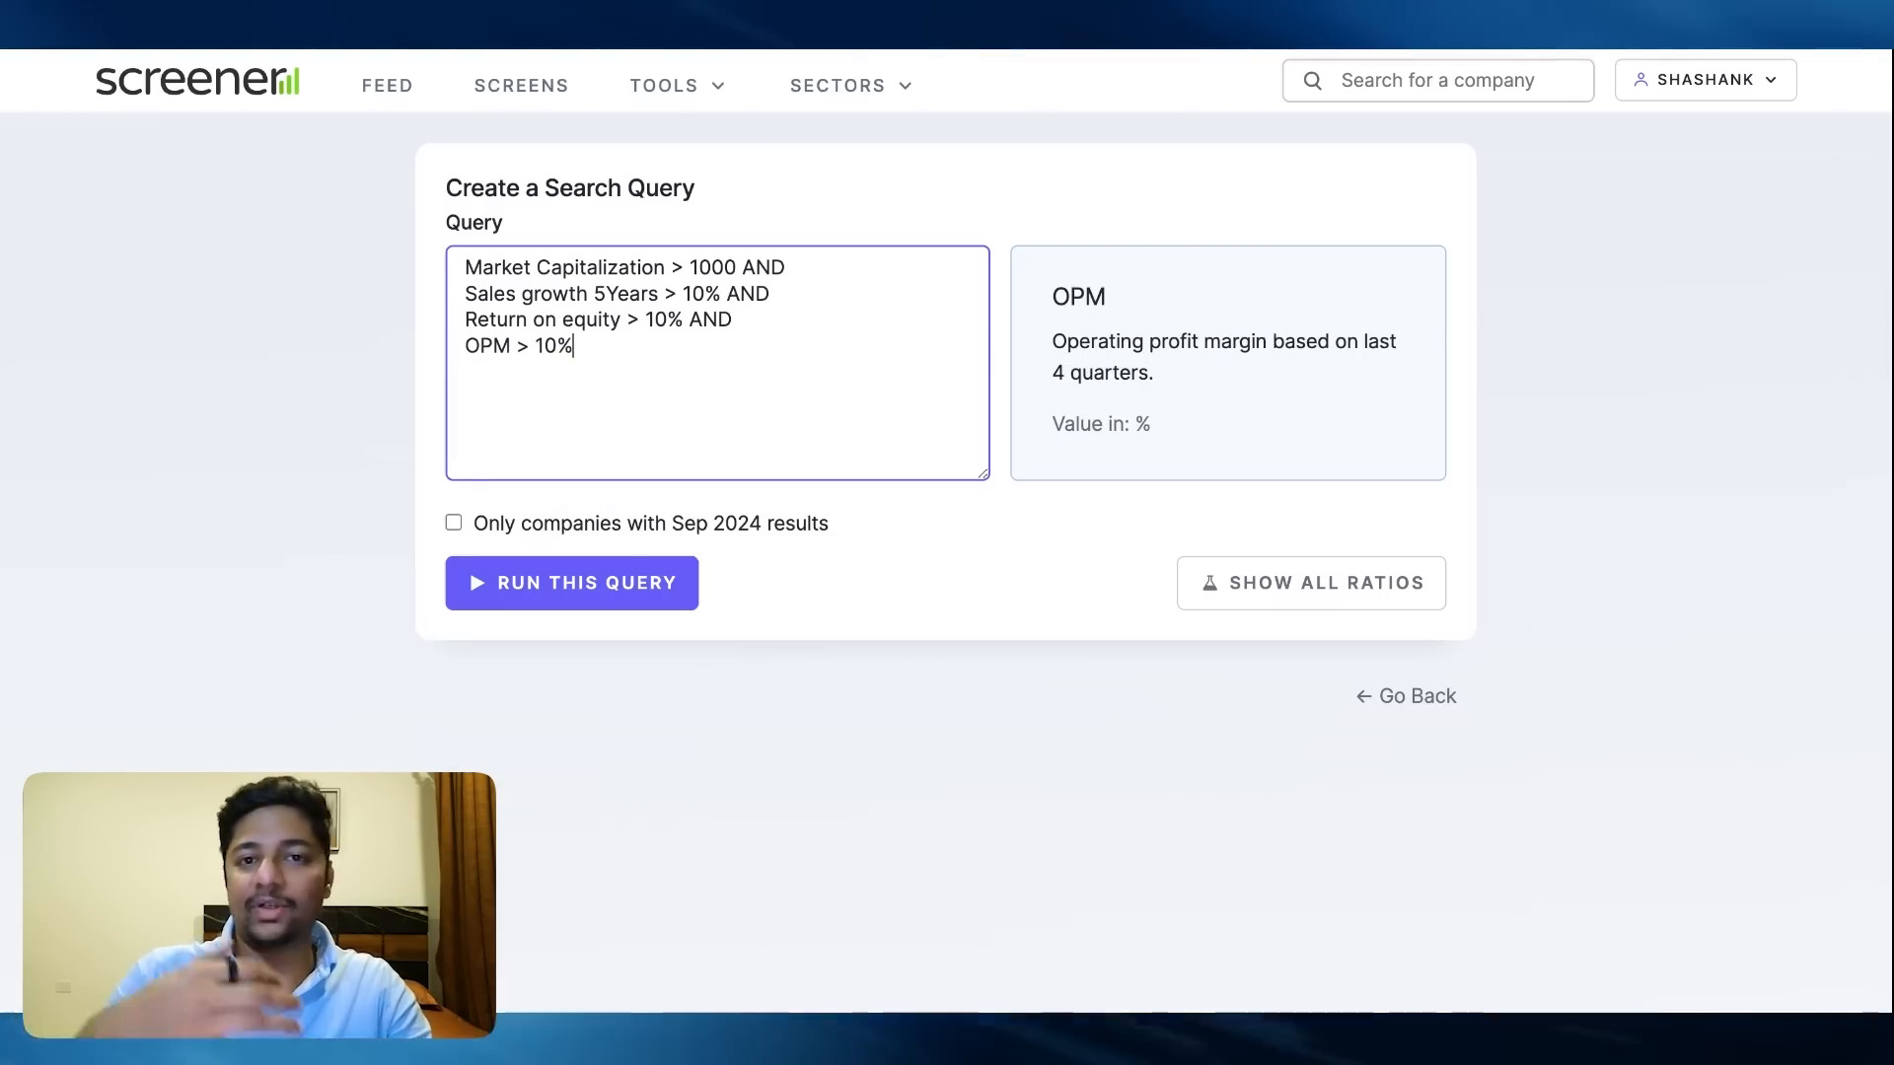
{"action": "type", "text": "0%"}
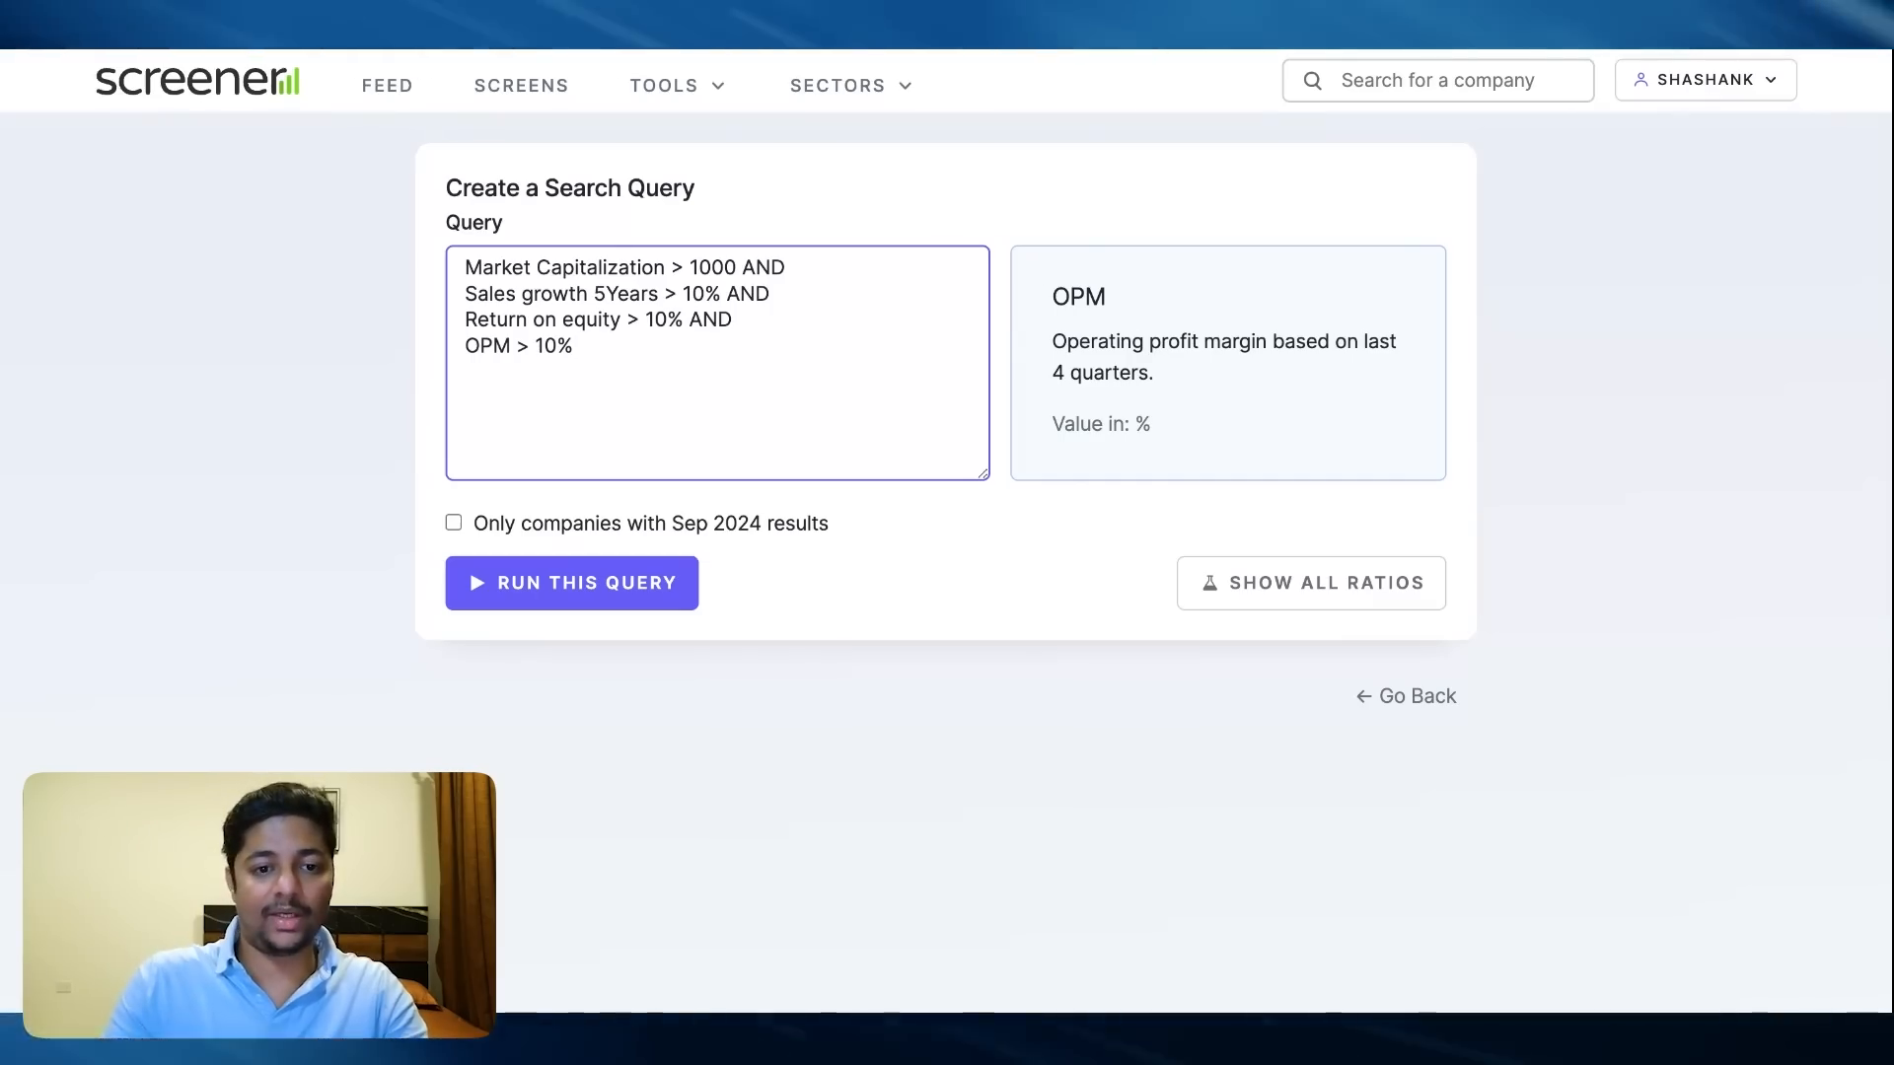
{"action": "type", "text": " AND"}
{"action": "key", "text": "Return"}
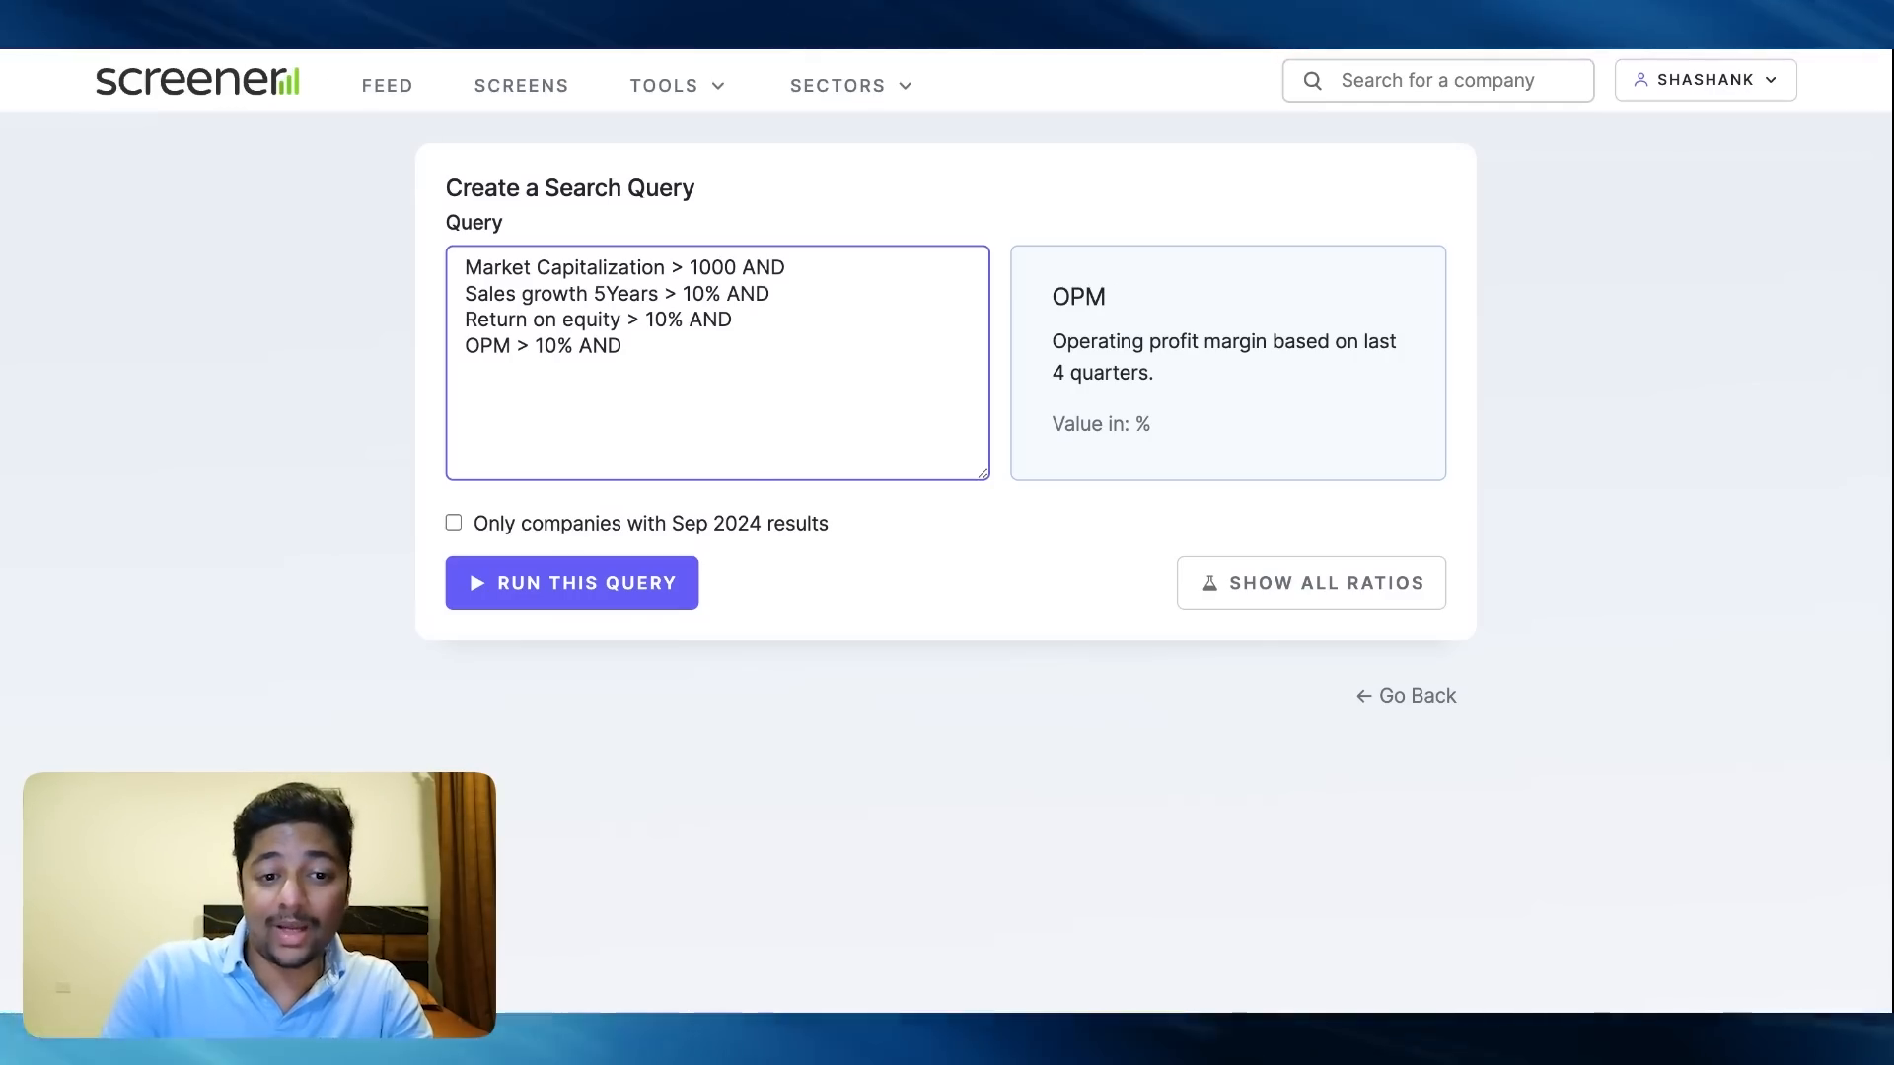
Add the condition EPS > EPS last year followed by AND to the query
{"action": "type", "text": "eps"}
{"action": "key", "text": "Return"}
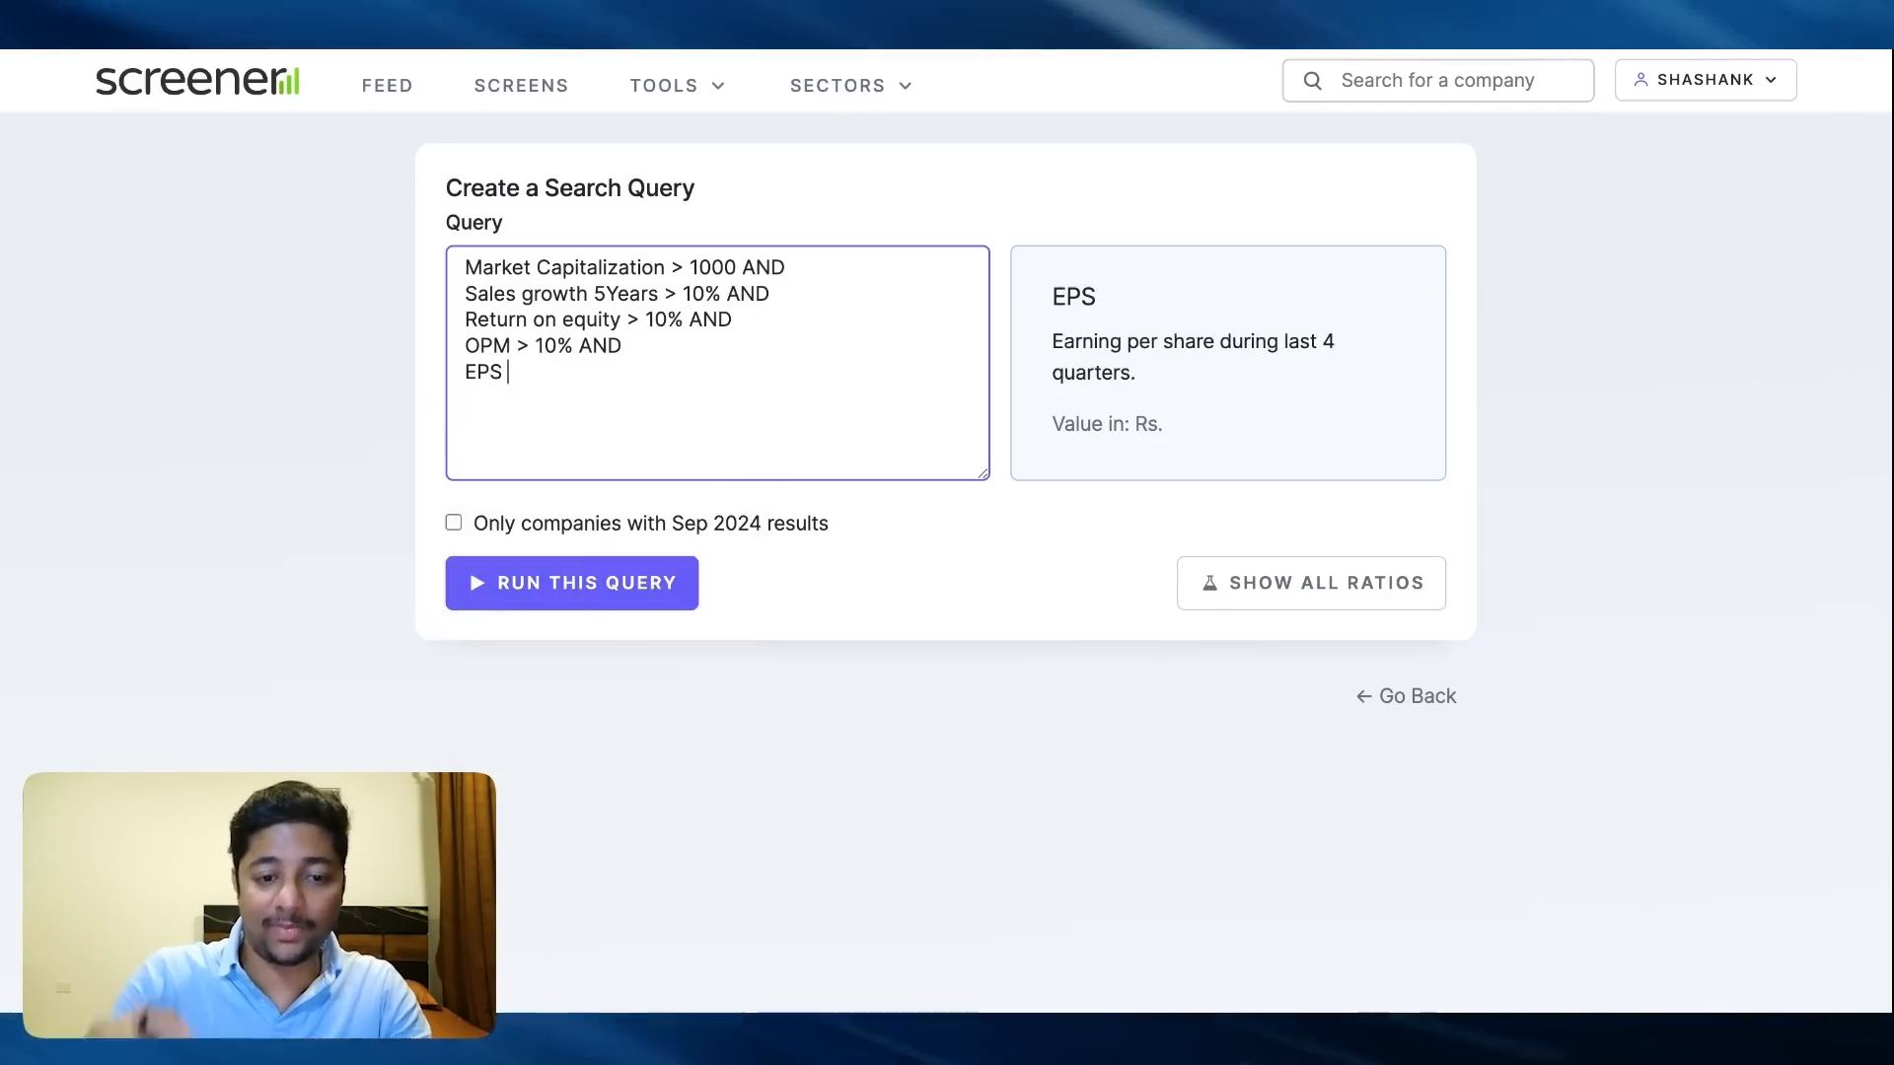
{"action": "type", "text": "> e"}
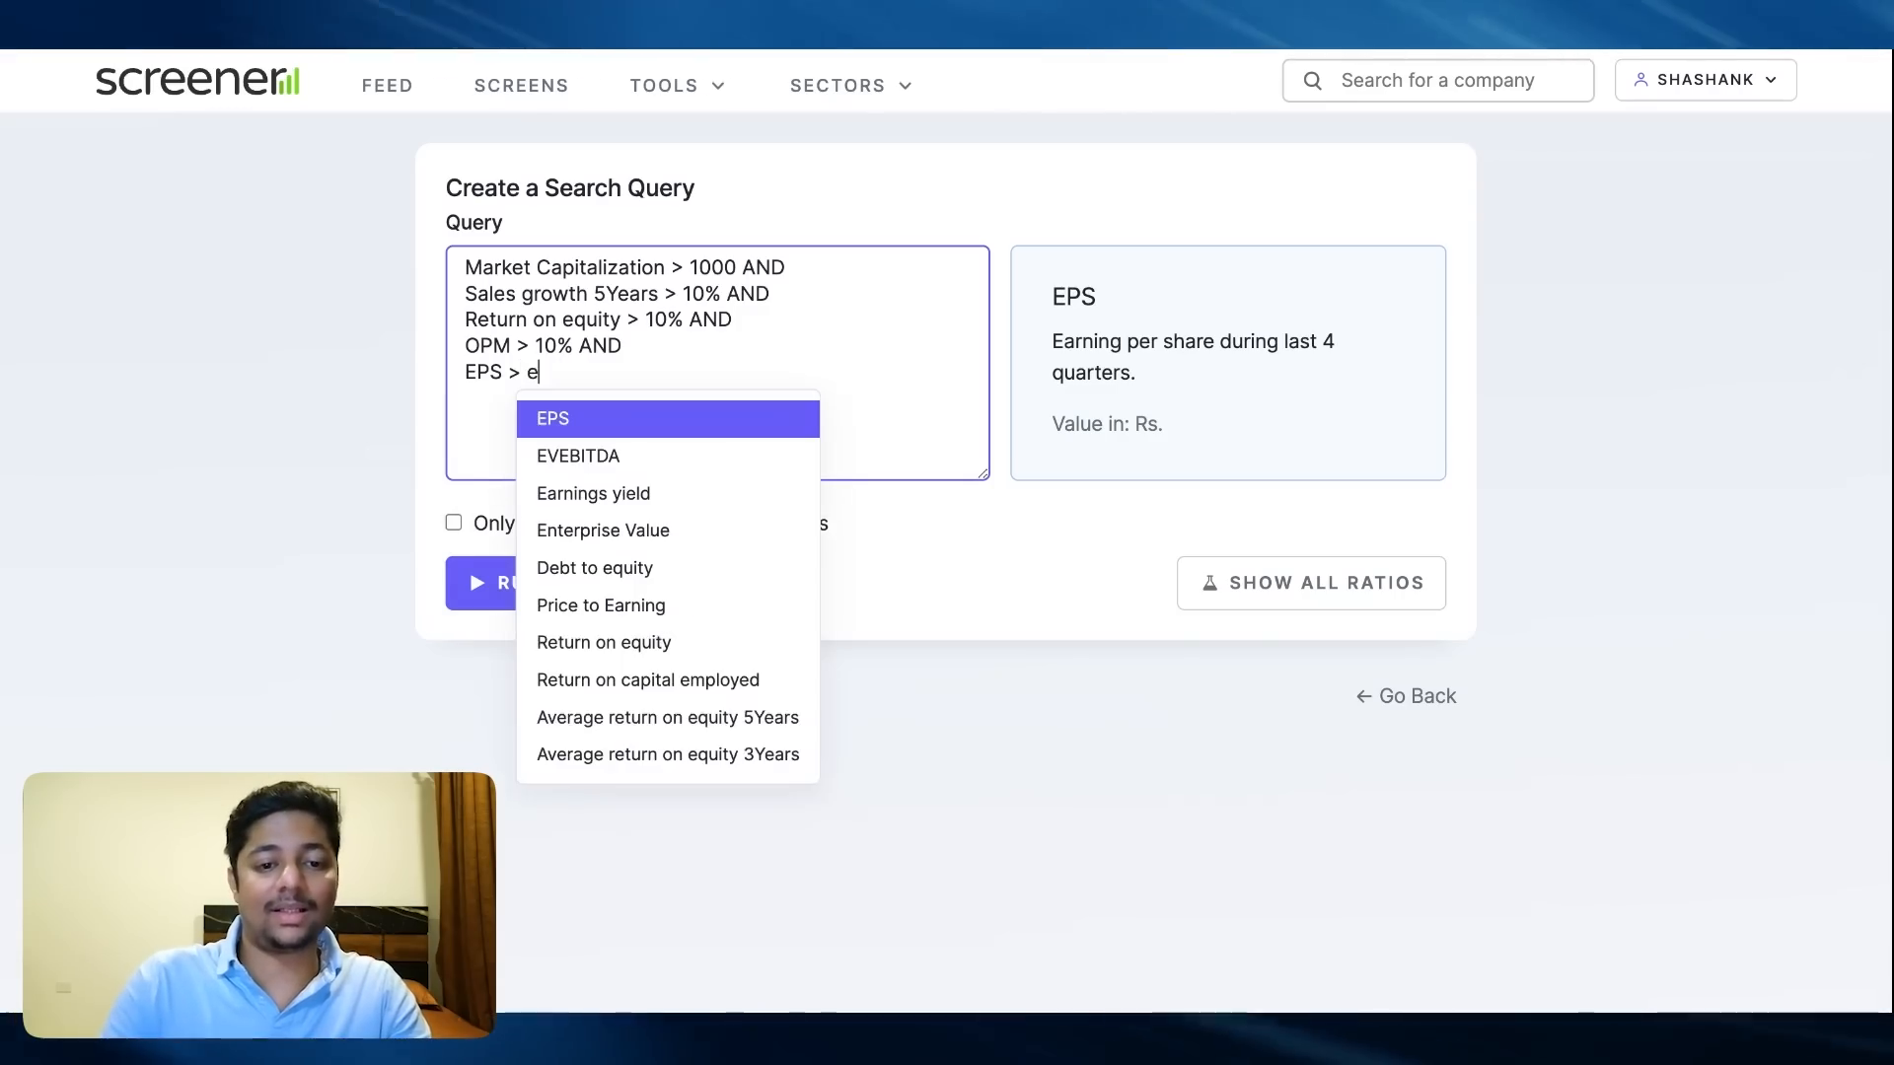
{"action": "type", "text": "ps"}
{"action": "key", "text": "Down"}
{"action": "key", "text": "Return"}
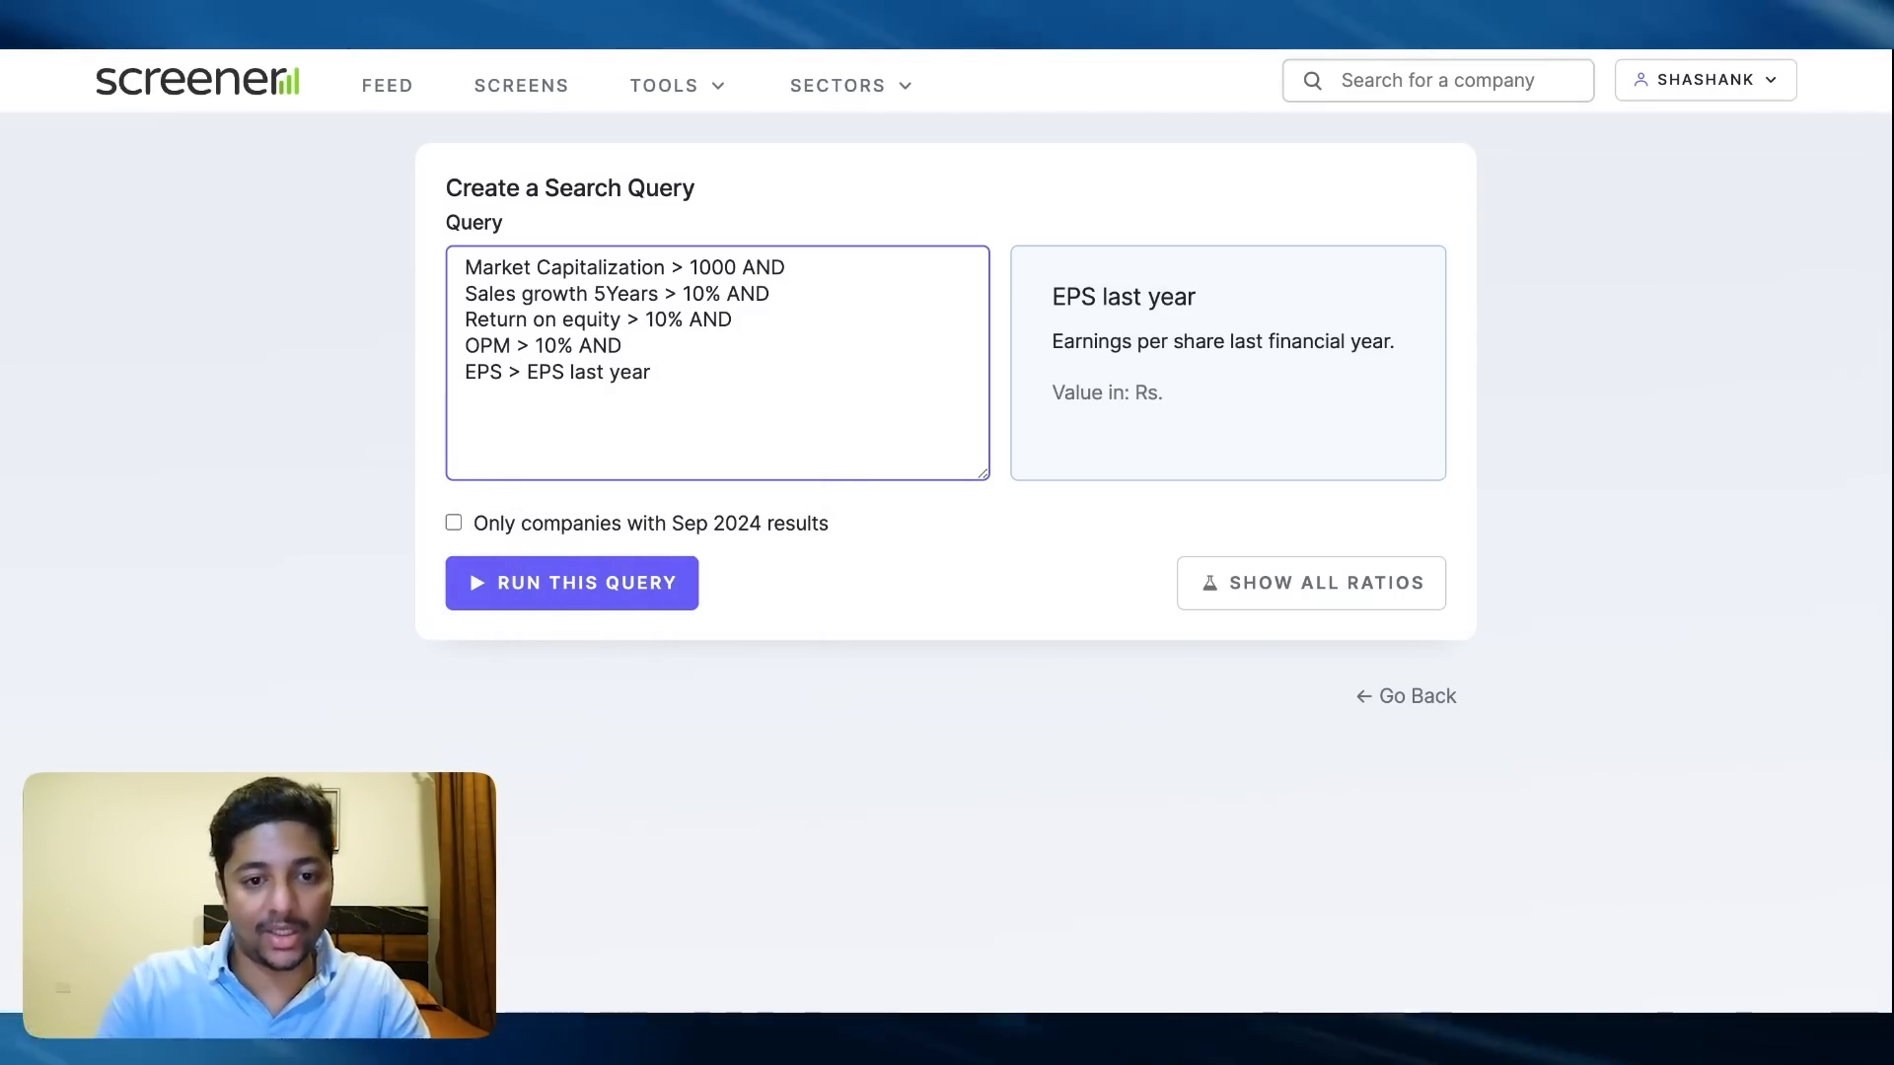
{"action": "type", "text": "and"}
{"action": "key", "text": "Return"}
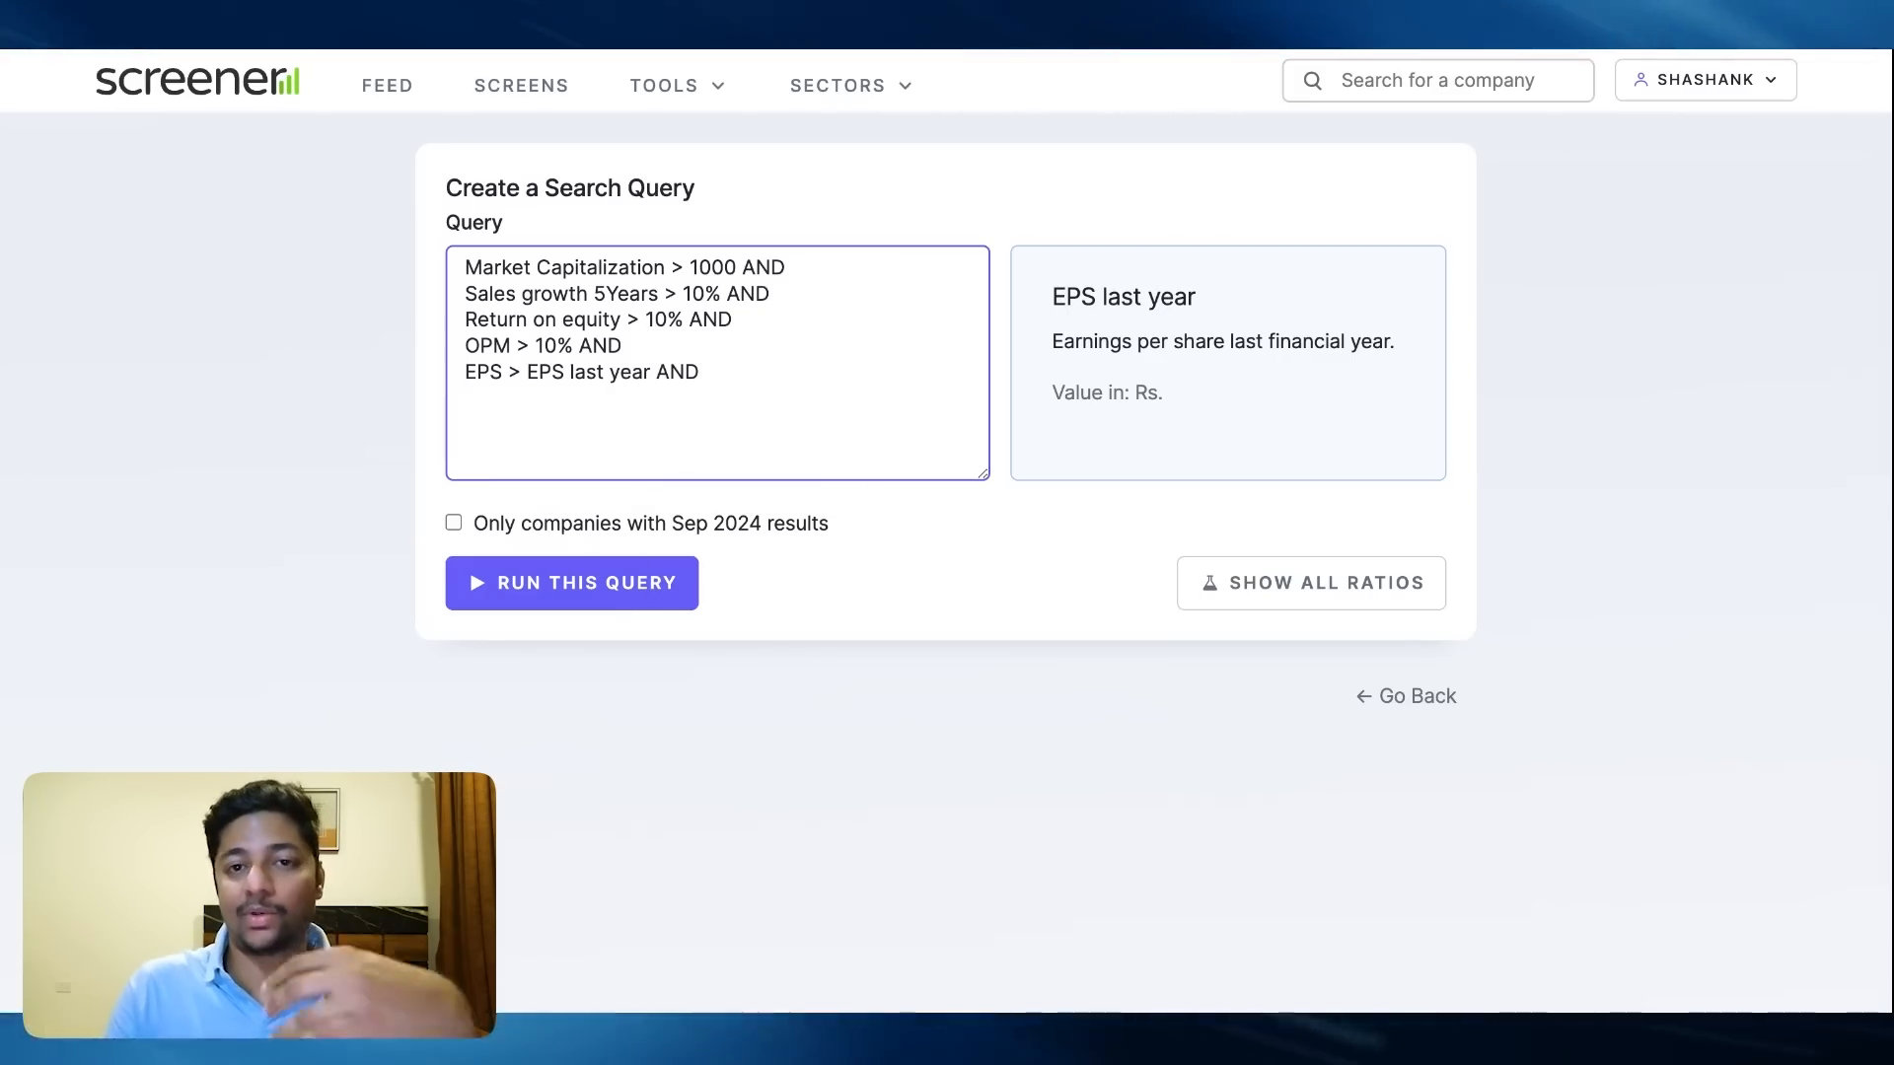
Examine the Price ratios in the ratio gallery, including the DMA entries, and return to the end of the query
{"action": "left_click", "coordinate": [1264, 581]}
{"action": "left_click", "coordinate": [1294, 833]}
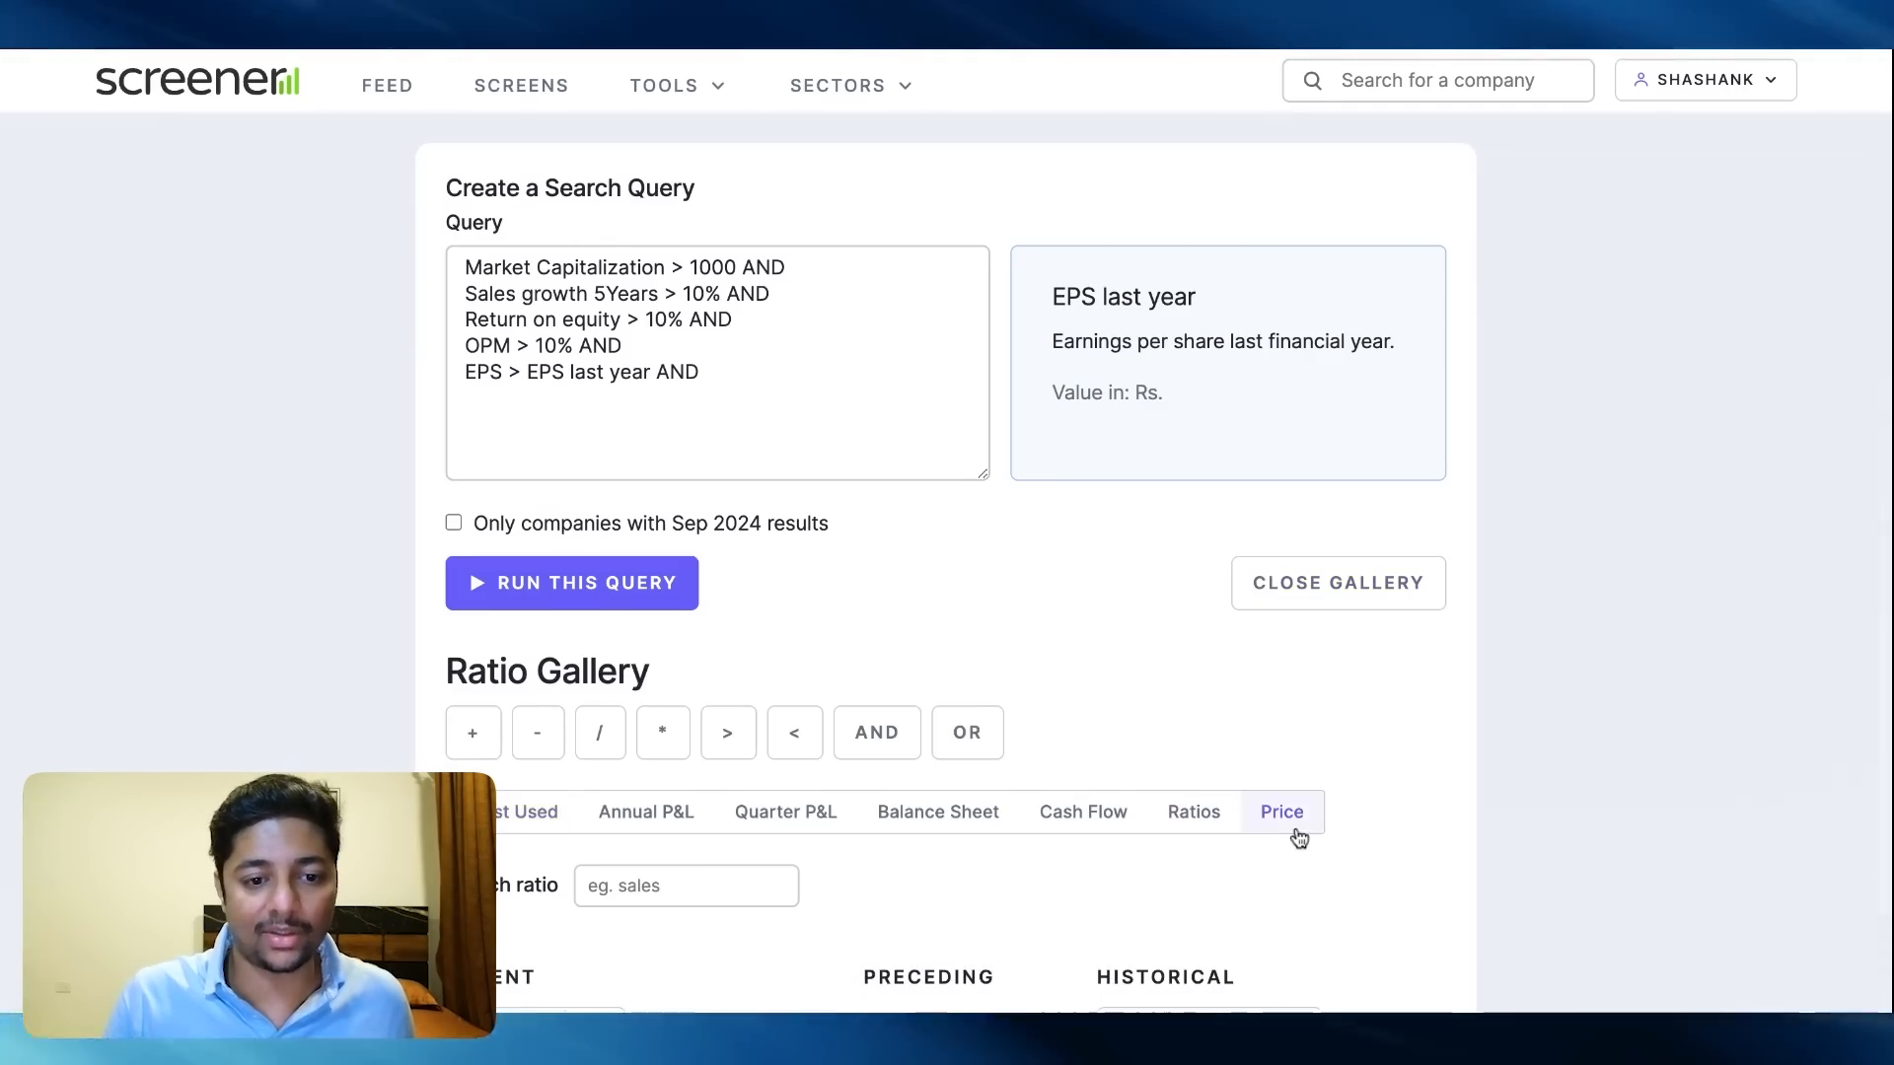
{"action": "scroll", "coordinate": [1298, 838], "scroll_direction": "down", "scroll_amount": 14}
{"action": "scroll", "coordinate": [935, 669], "scroll_direction": "down", "scroll_amount": 3}
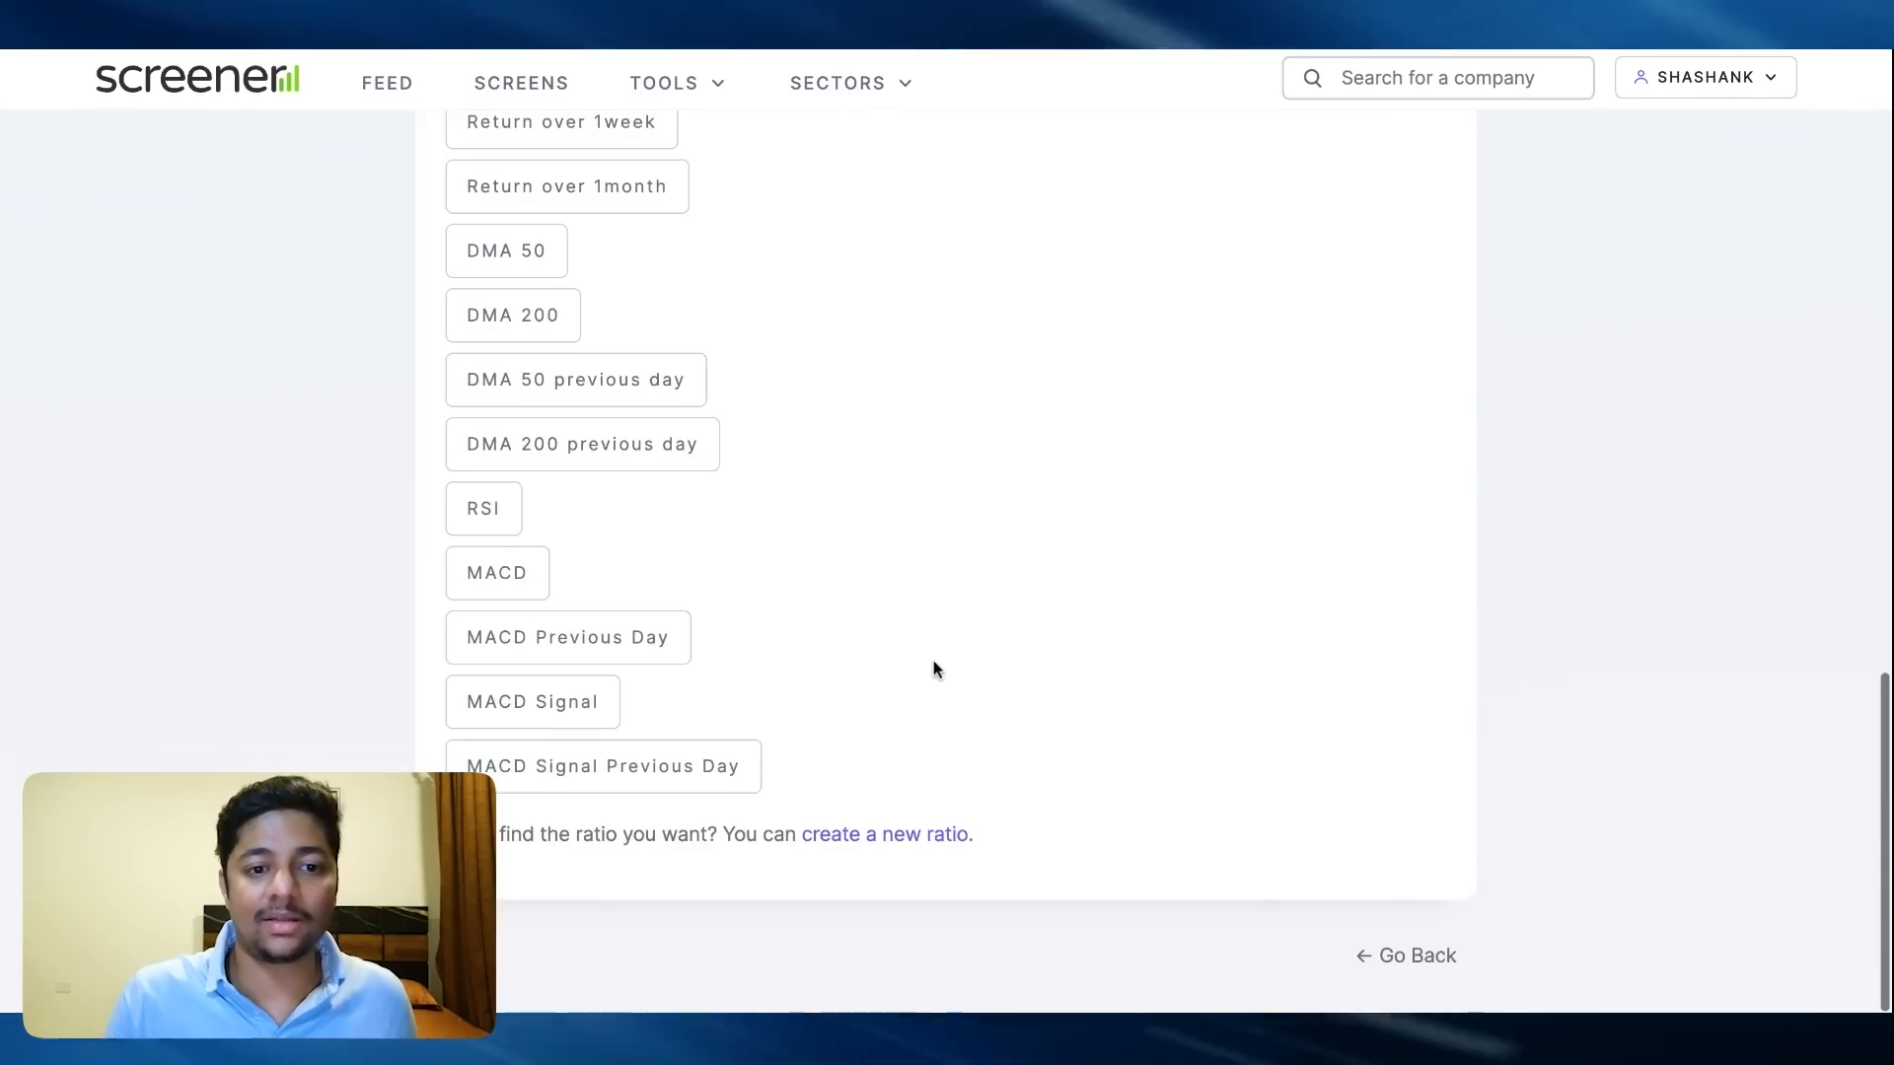
{"action": "scroll", "coordinate": [525, 427], "scroll_direction": "up", "scroll_amount": 1}
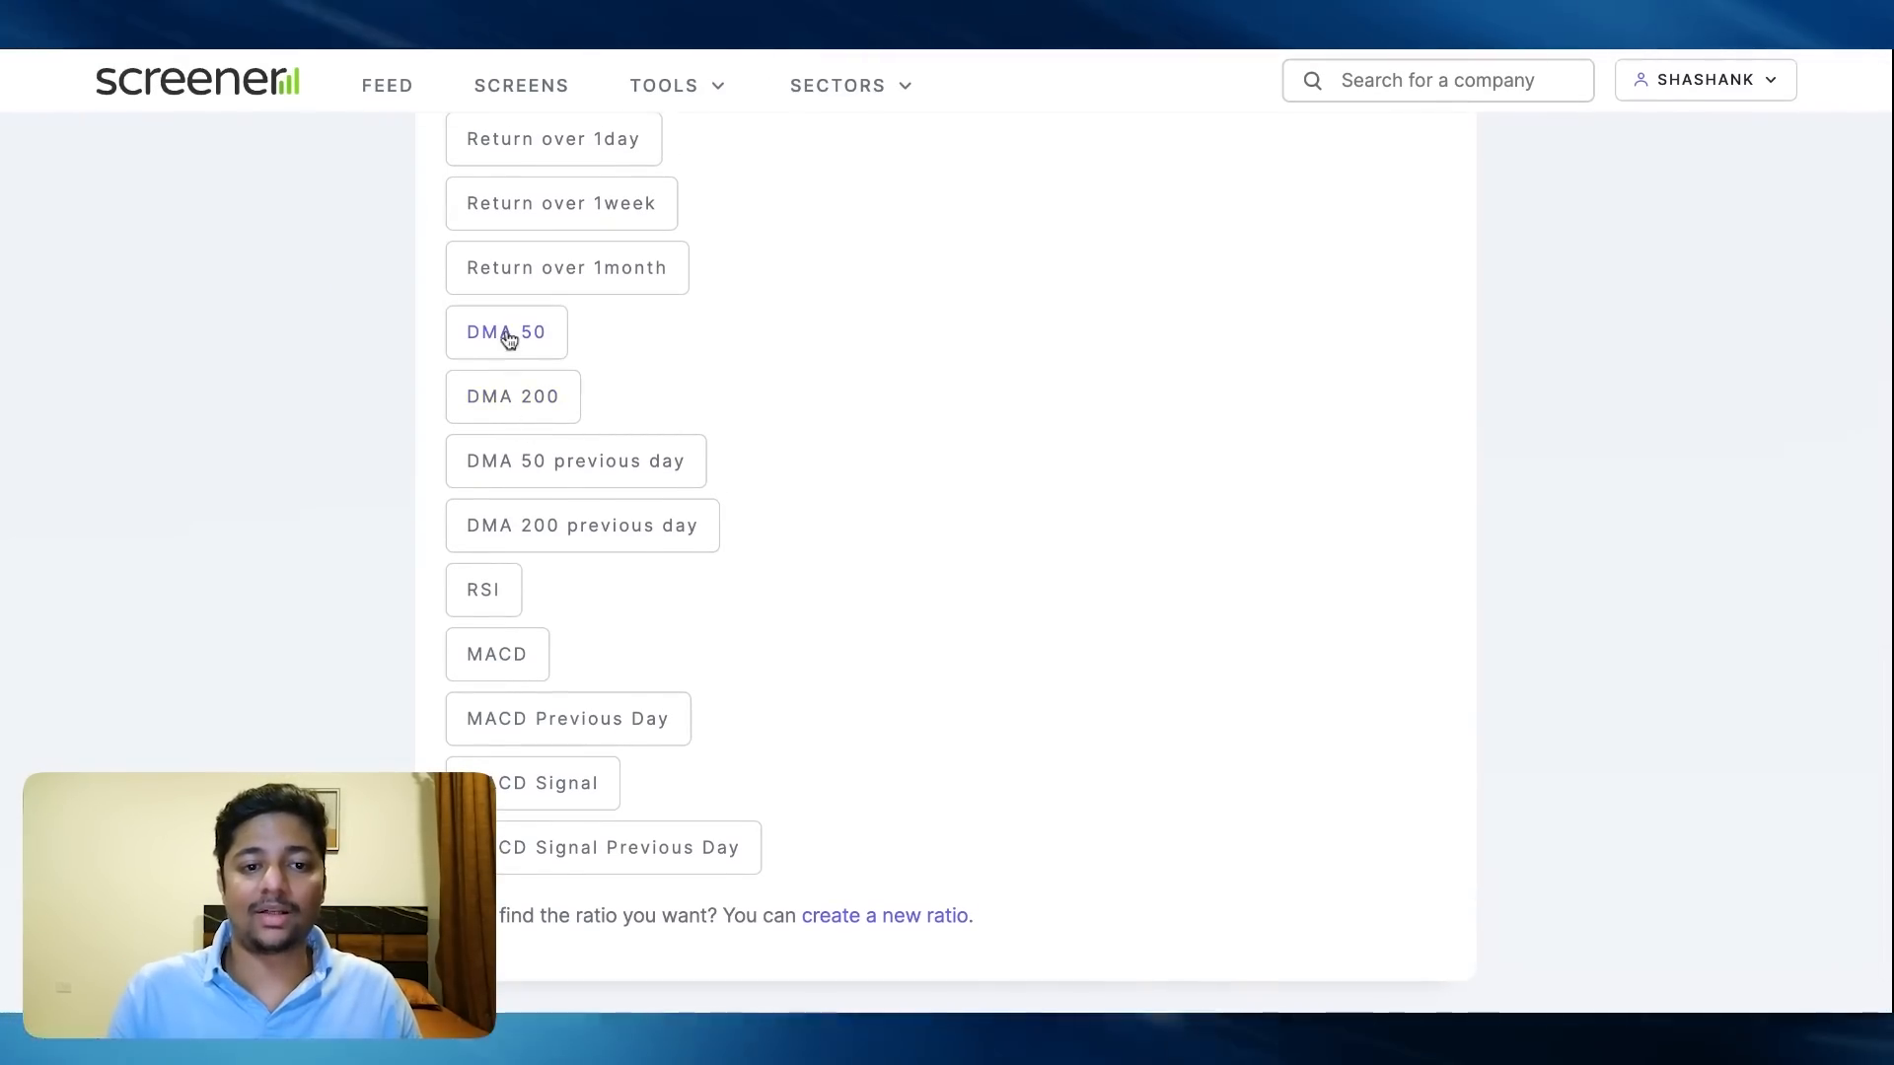
{"action": "scroll", "coordinate": [508, 338], "scroll_direction": "up", "scroll_amount": 15}
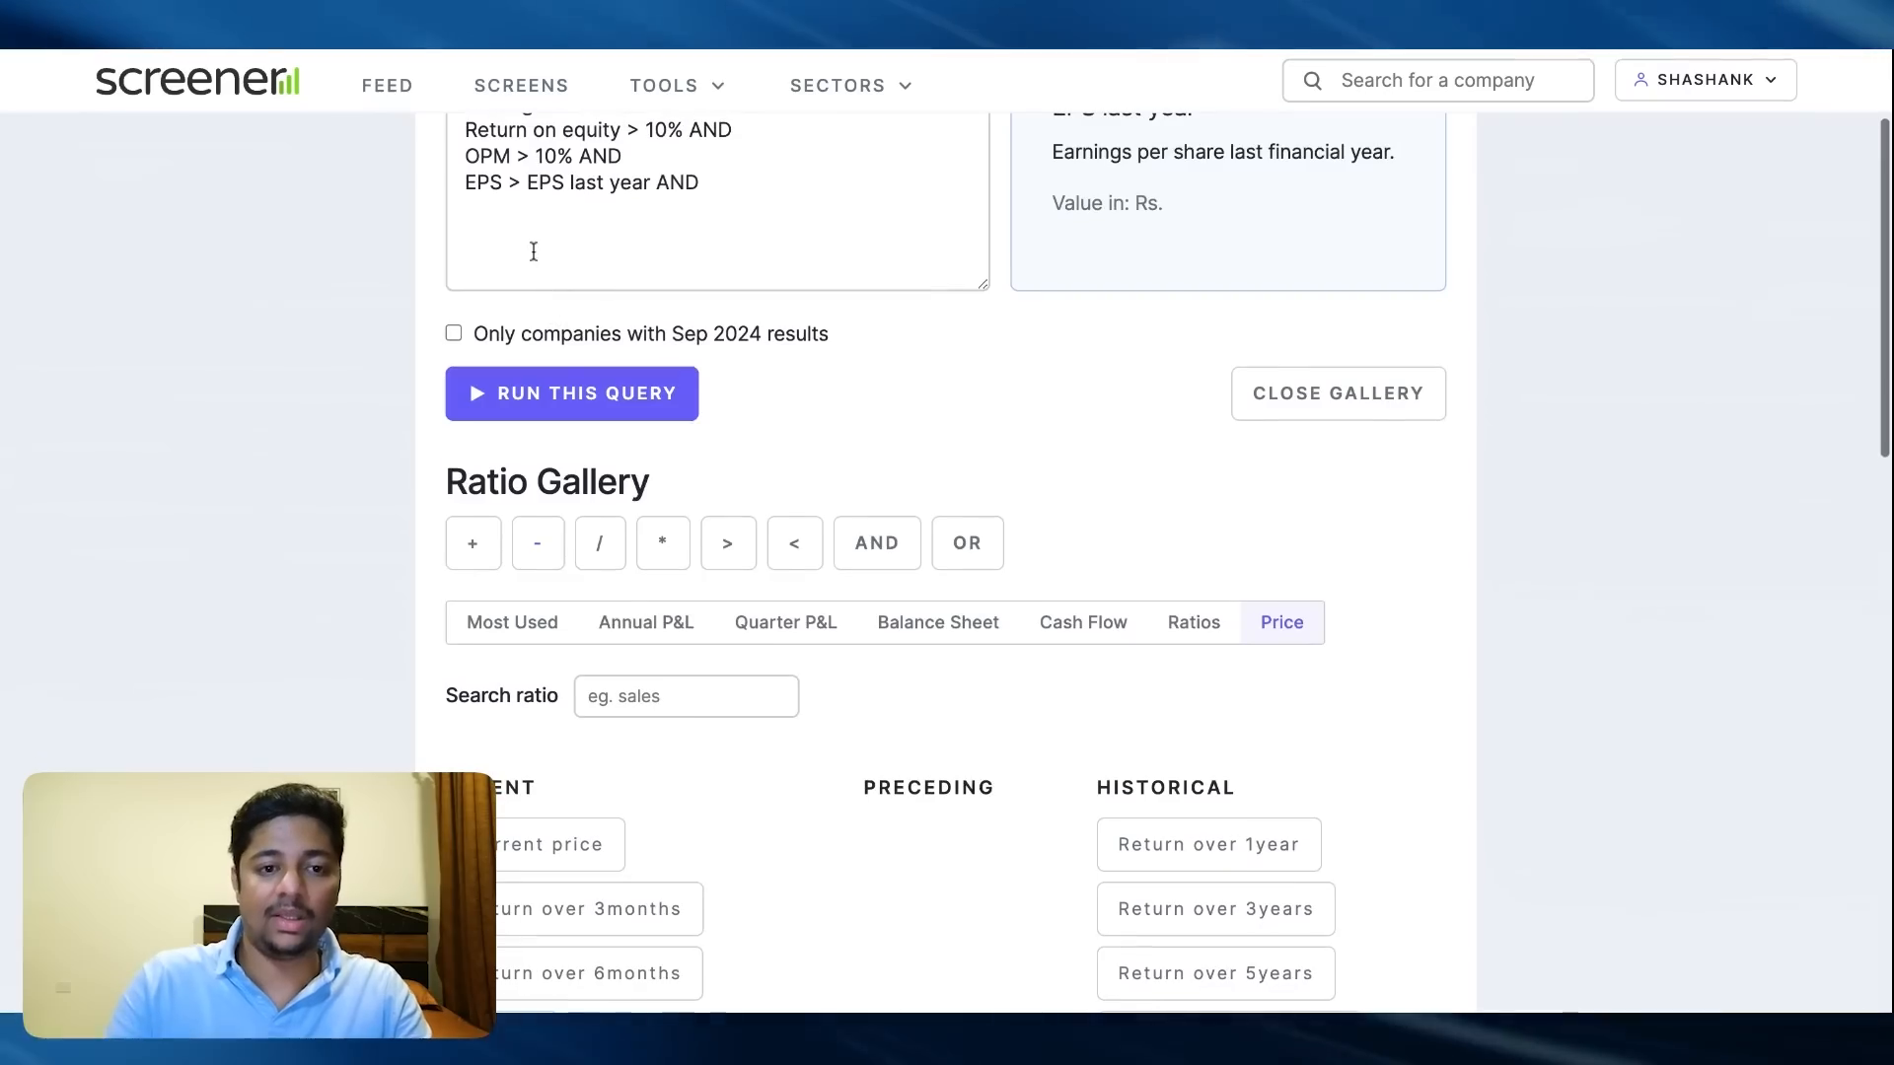
{"action": "left_click", "coordinate": [532, 252]}
{"action": "type", "text": "last"}
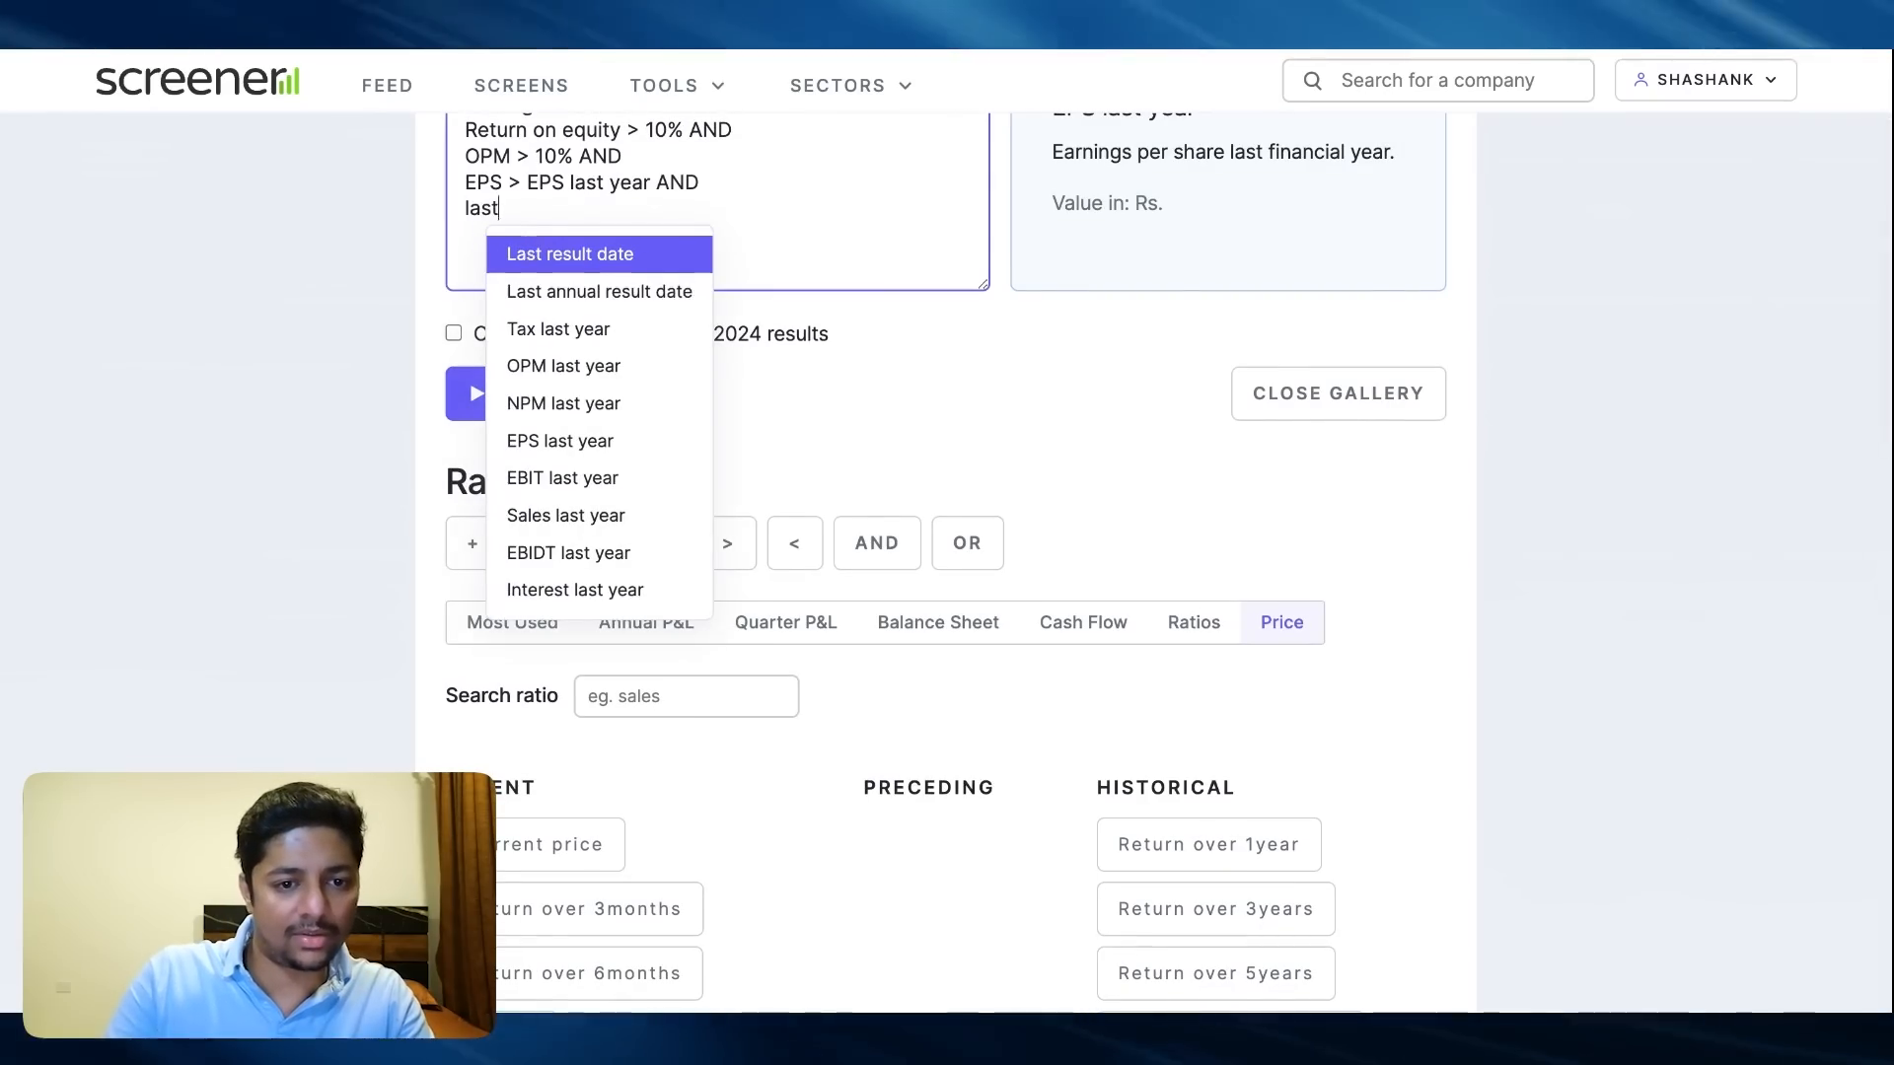
{"action": "key", "text": "BackSpace"}
{"action": "key", "text": "BackSpace"}
{"action": "key", "text": "BackSpace"}
{"action": "key", "text": "BackSpace"}
{"action": "type", "text": "pri"}
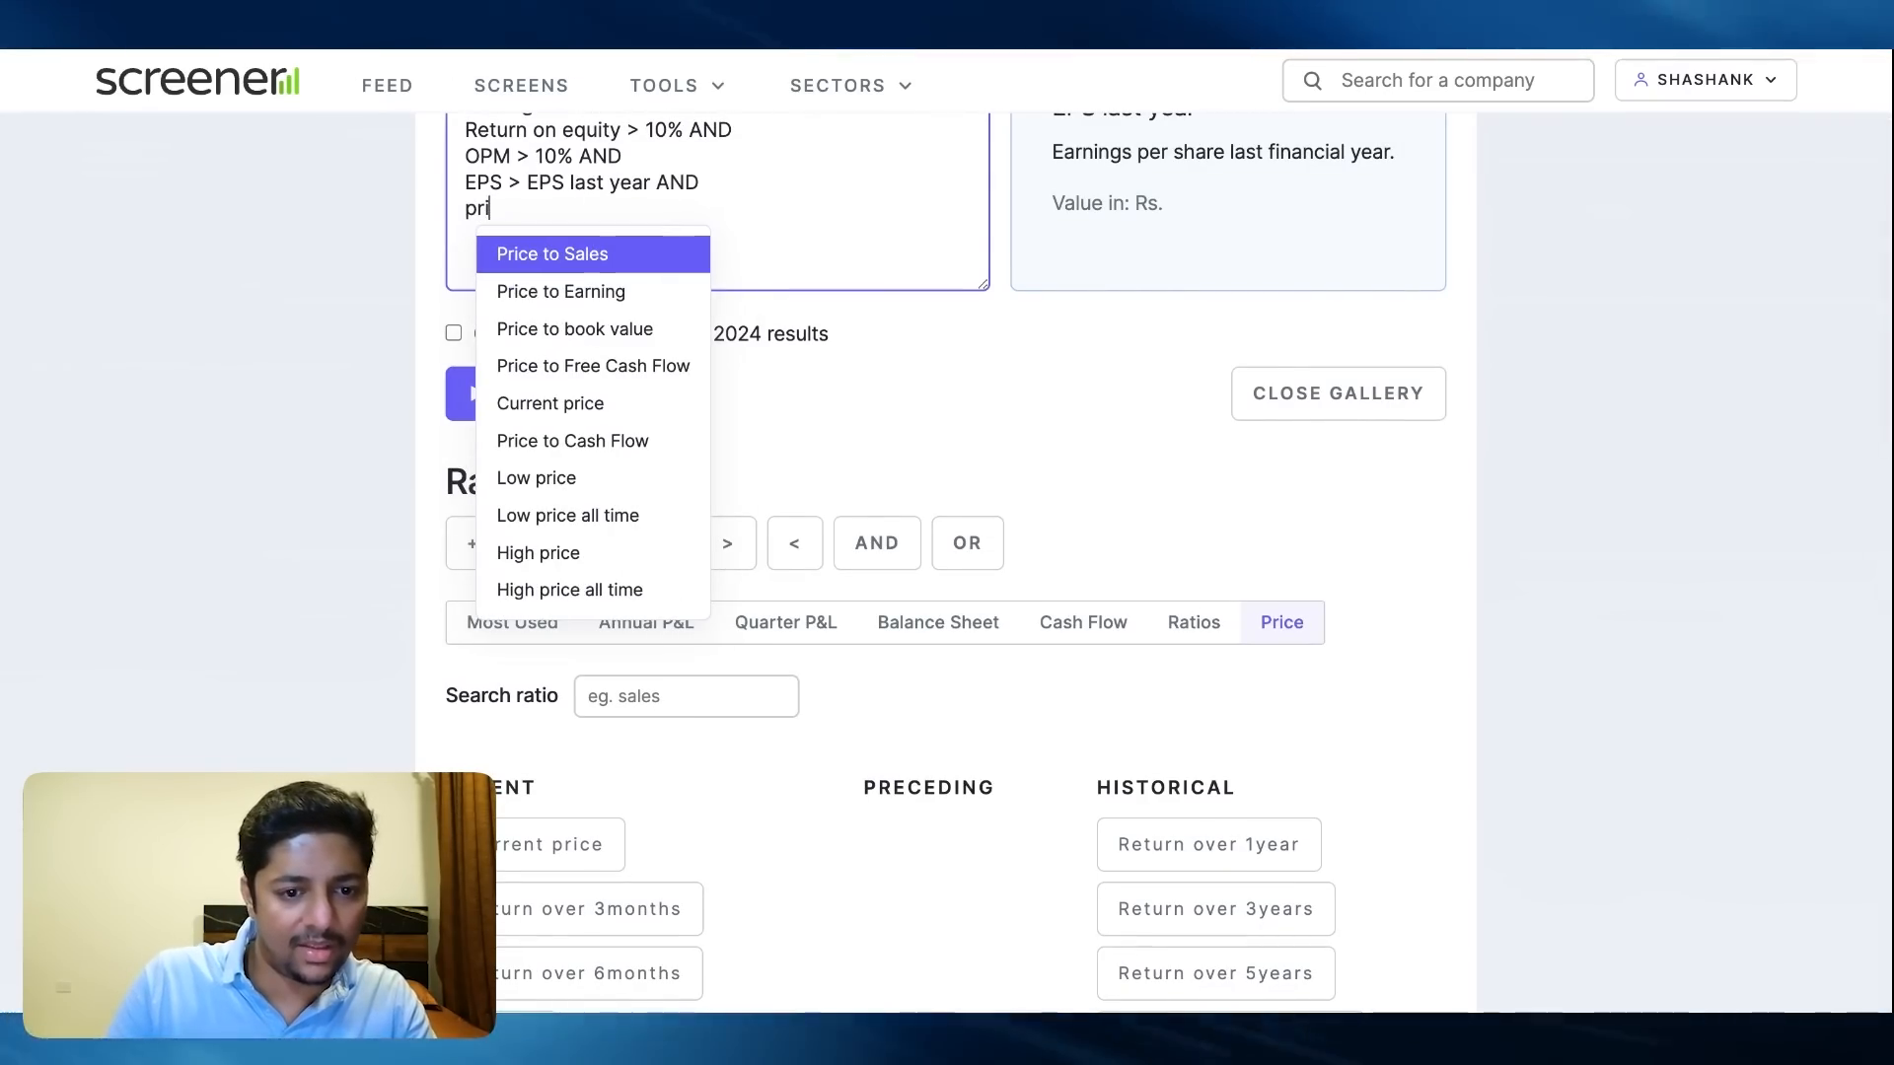
{"action": "key", "text": "BackSpace"}
{"action": "key", "text": "BackSpace"}
{"action": "key", "text": "BackSpace"}
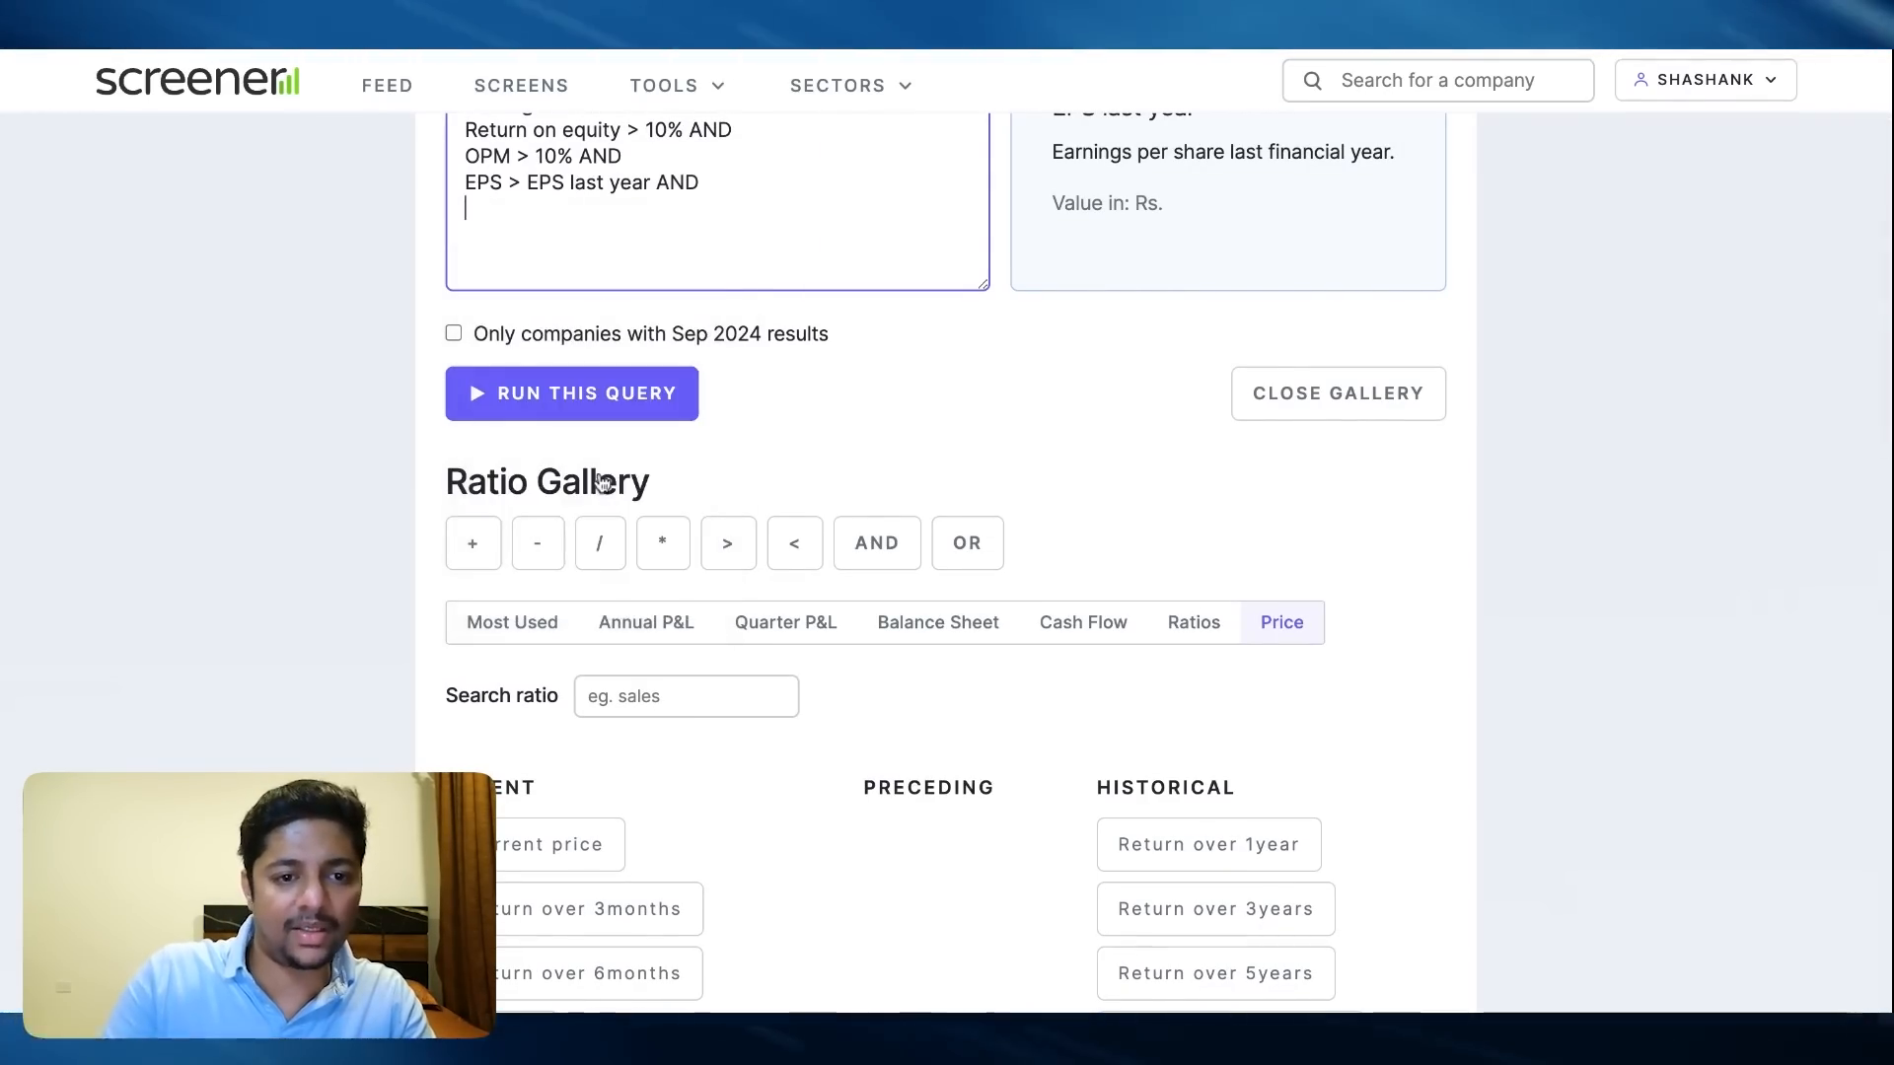
Add the final condition Current price < DMA 50 to the query
{"action": "type", "text": "curr"}
{"action": "key", "text": "Return"}
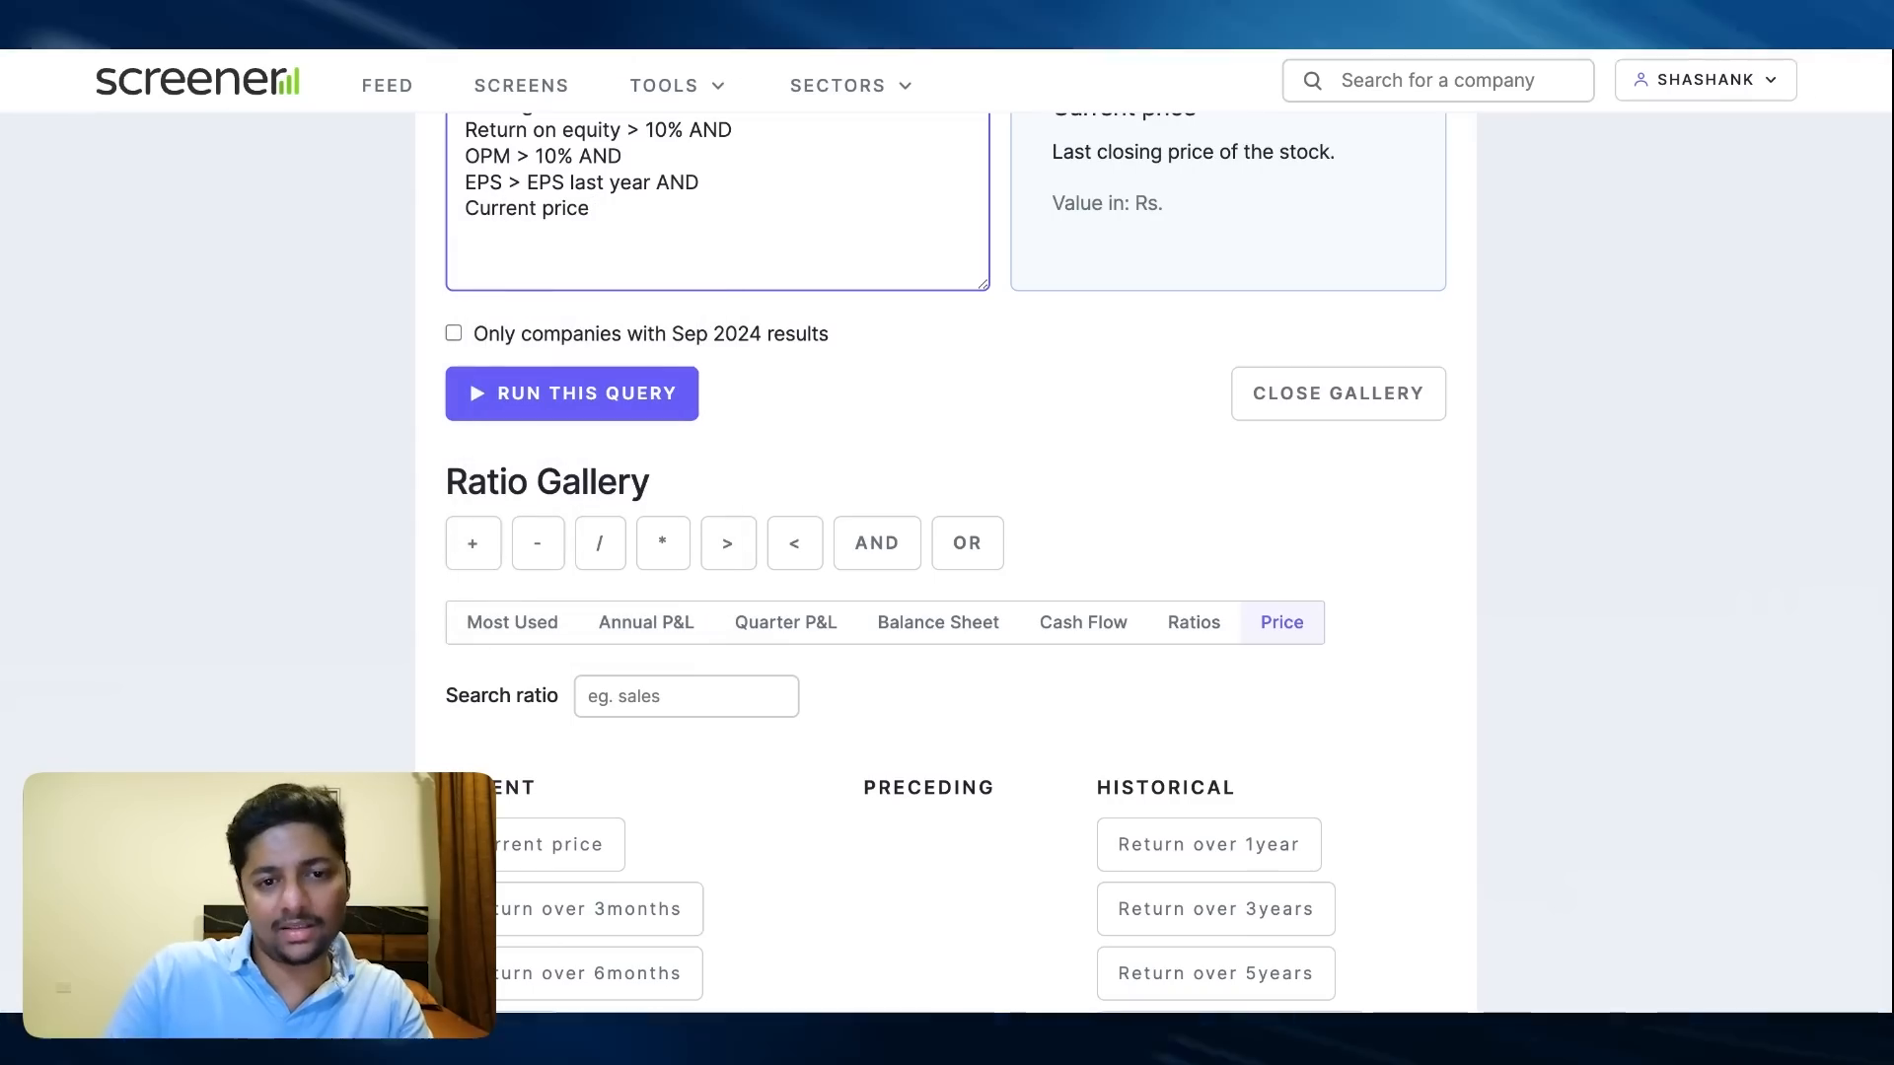
{"action": "type", "text": ">"}
{"action": "key", "text": "BackSpace"}
{"action": "type", "text": "< 50"}
{"action": "key", "text": "BackSpace"}
{"action": "key", "text": "BackSpace"}
{"action": "type", "text": "dma"}
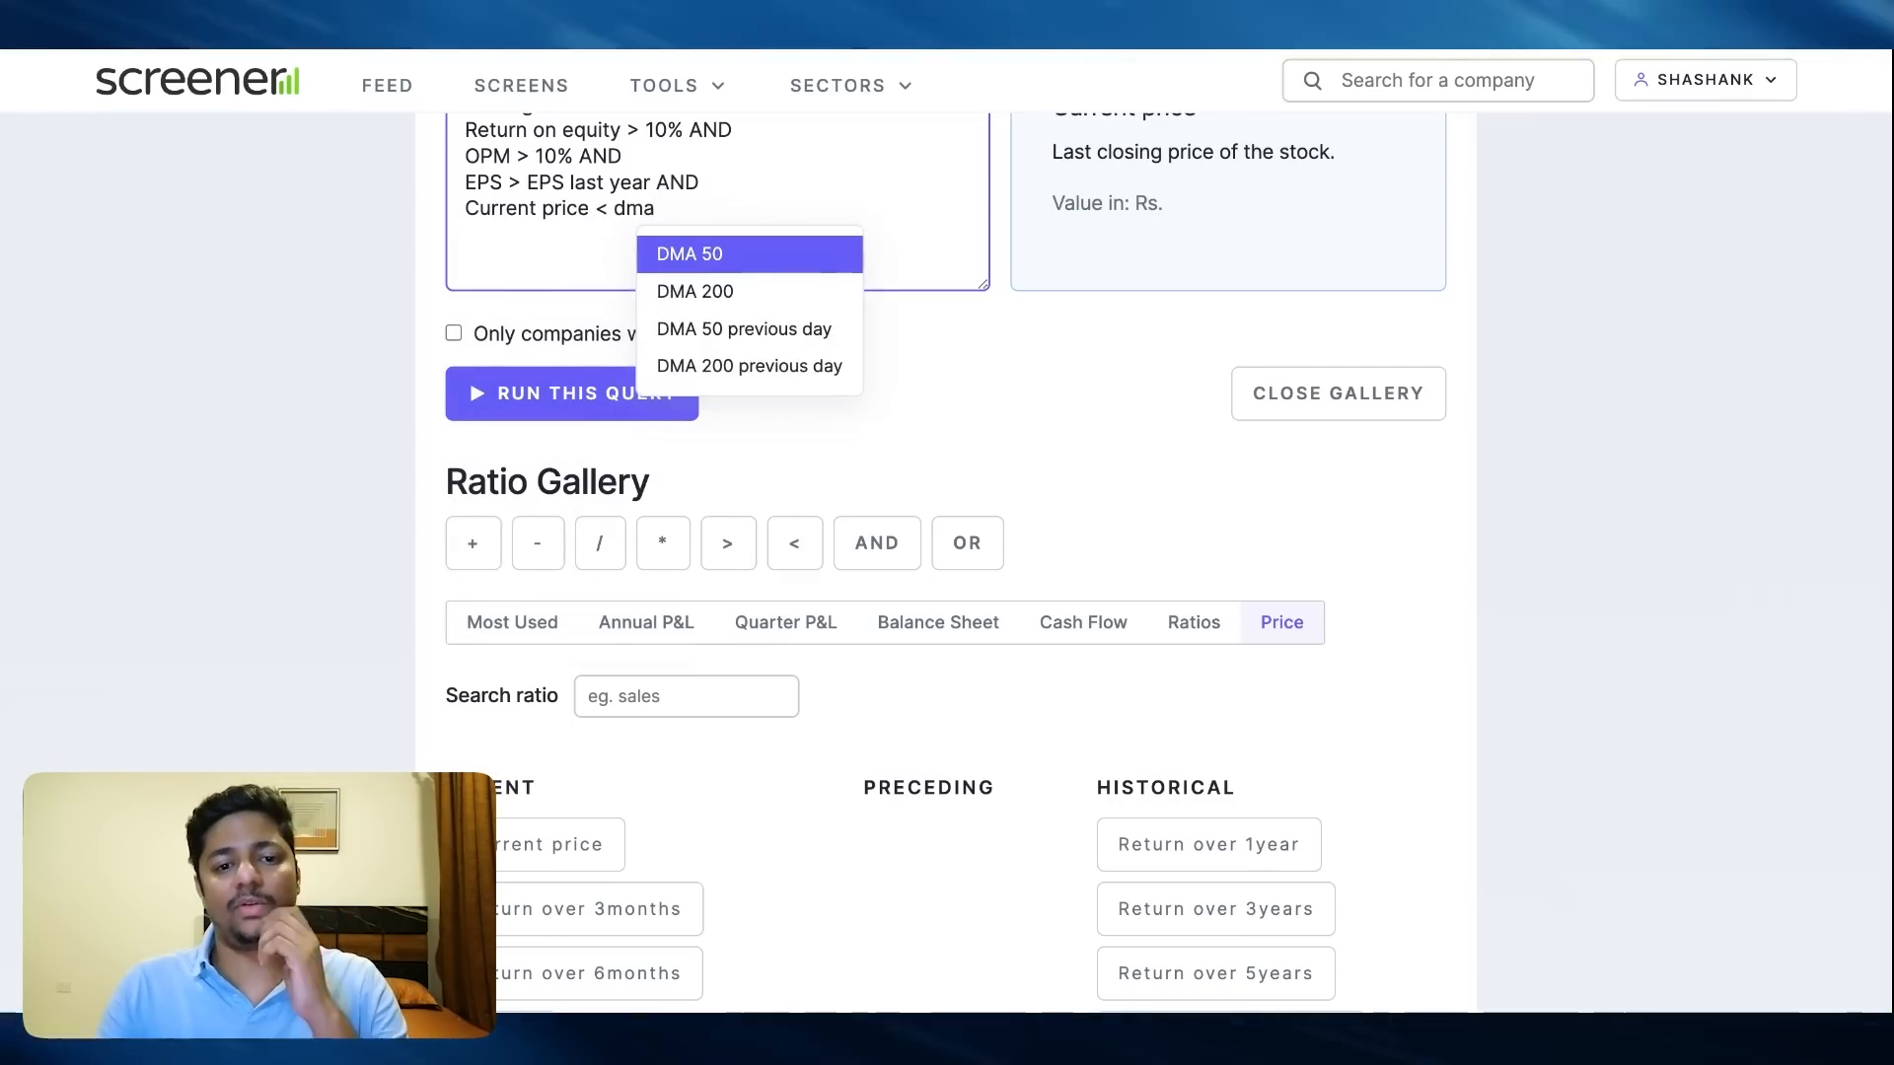
{"action": "key", "text": "Return"}
Run the query and sort the results by market capitalization, largest first
{"action": "left_click", "coordinate": [570, 394]}
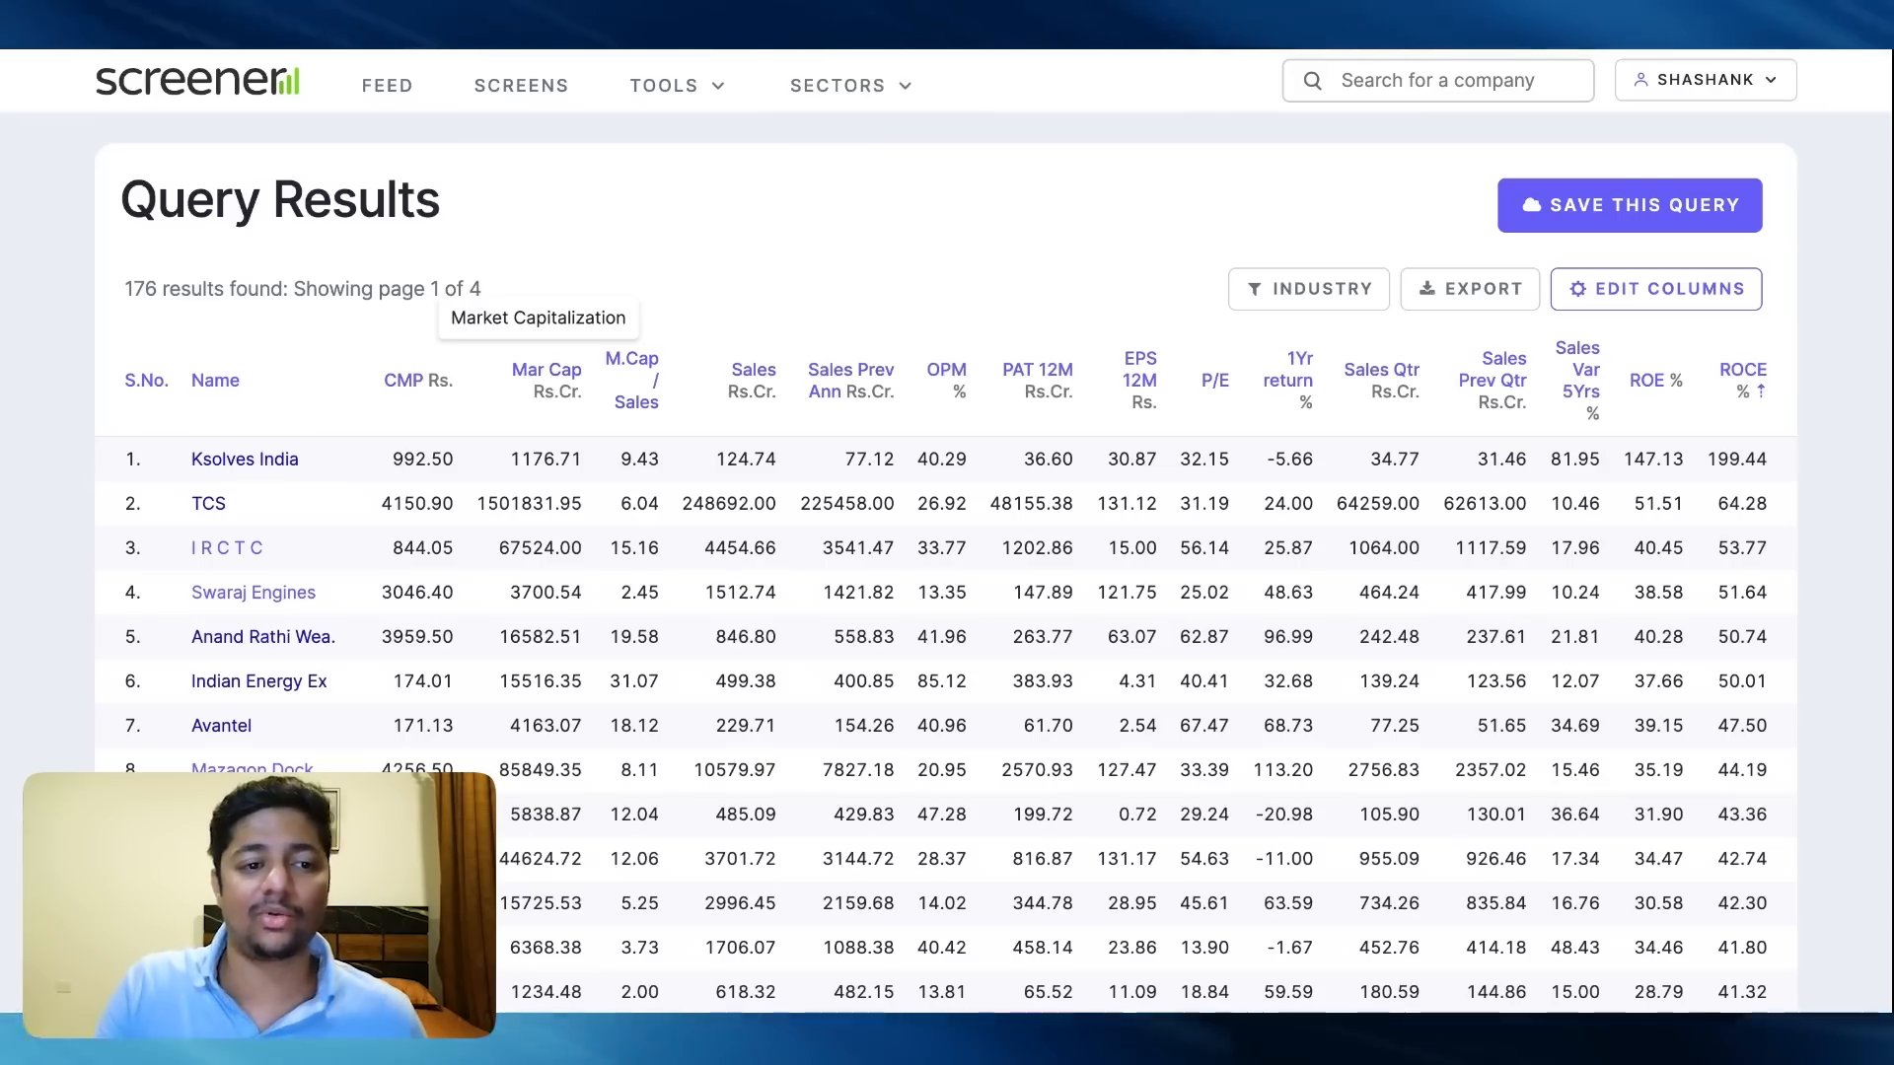
{"action": "triple_click", "coordinate": [176, 294]}
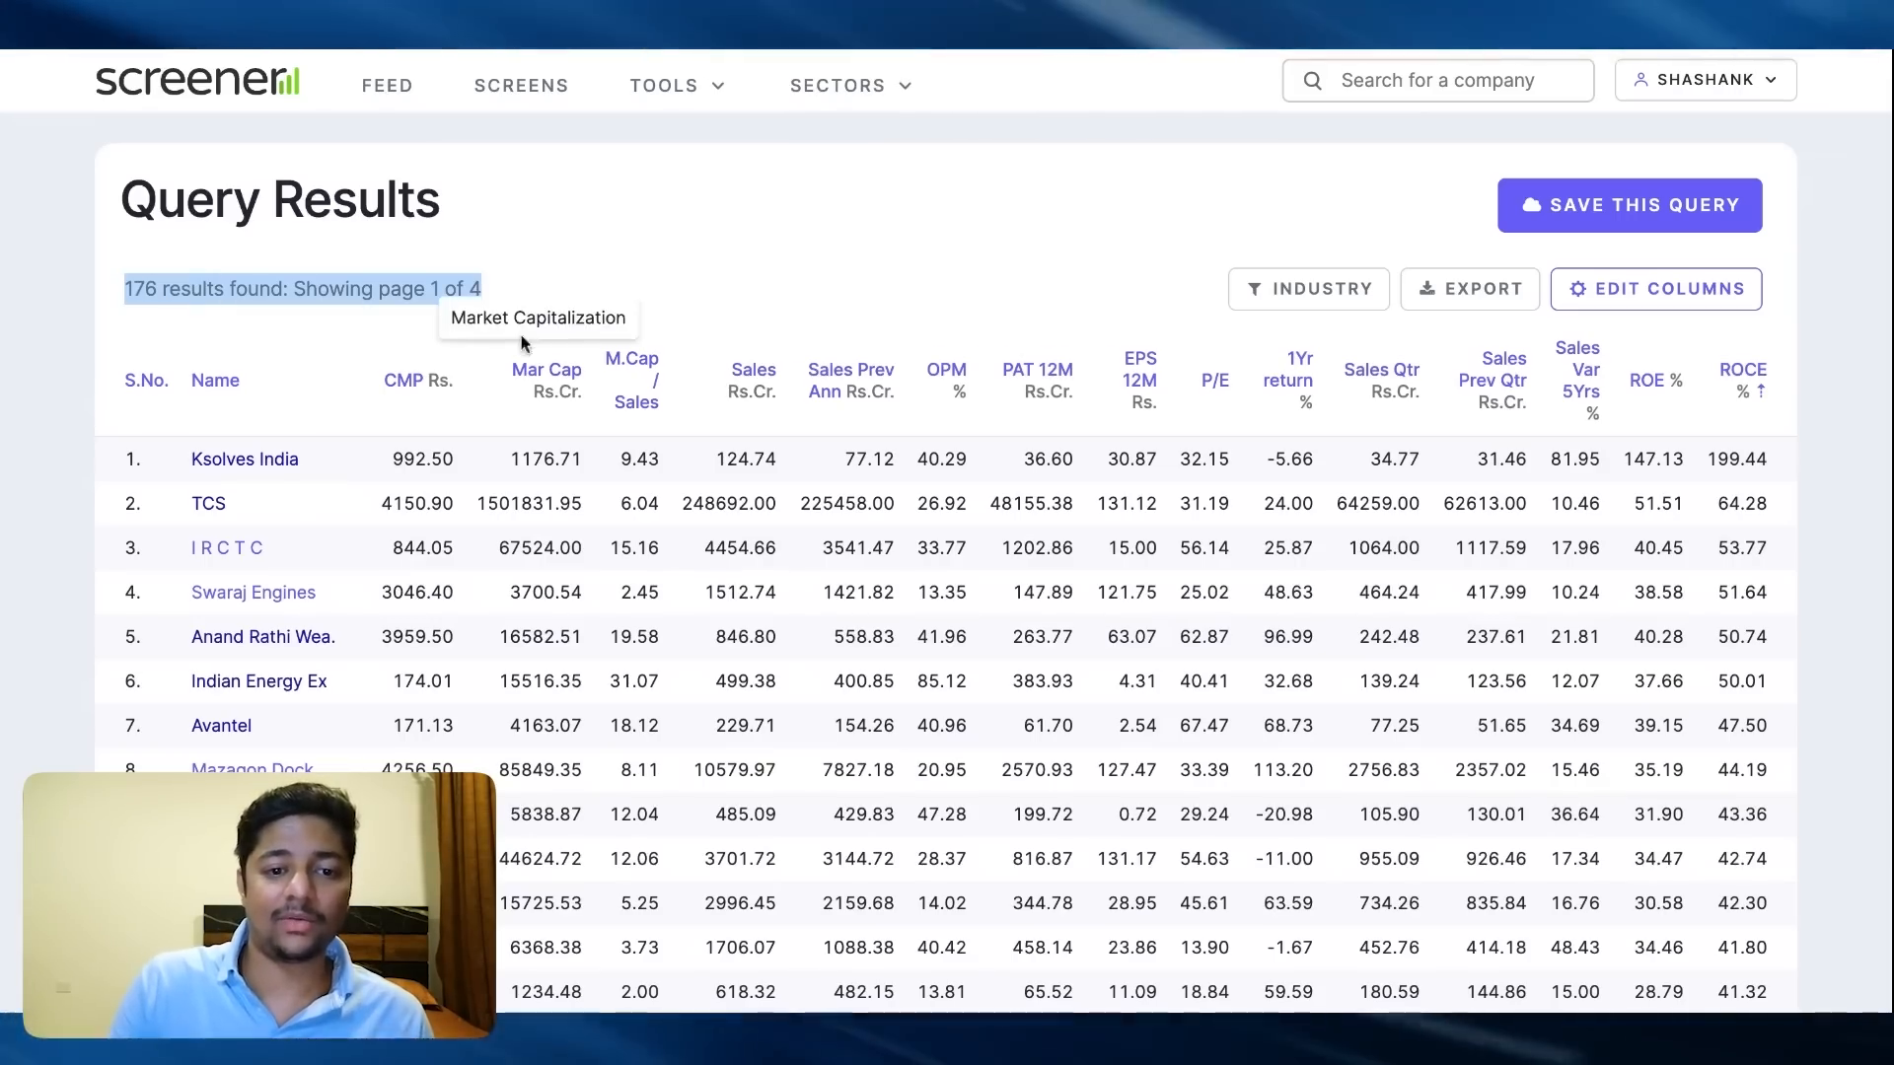
{"action": "left_click", "coordinate": [565, 387]}
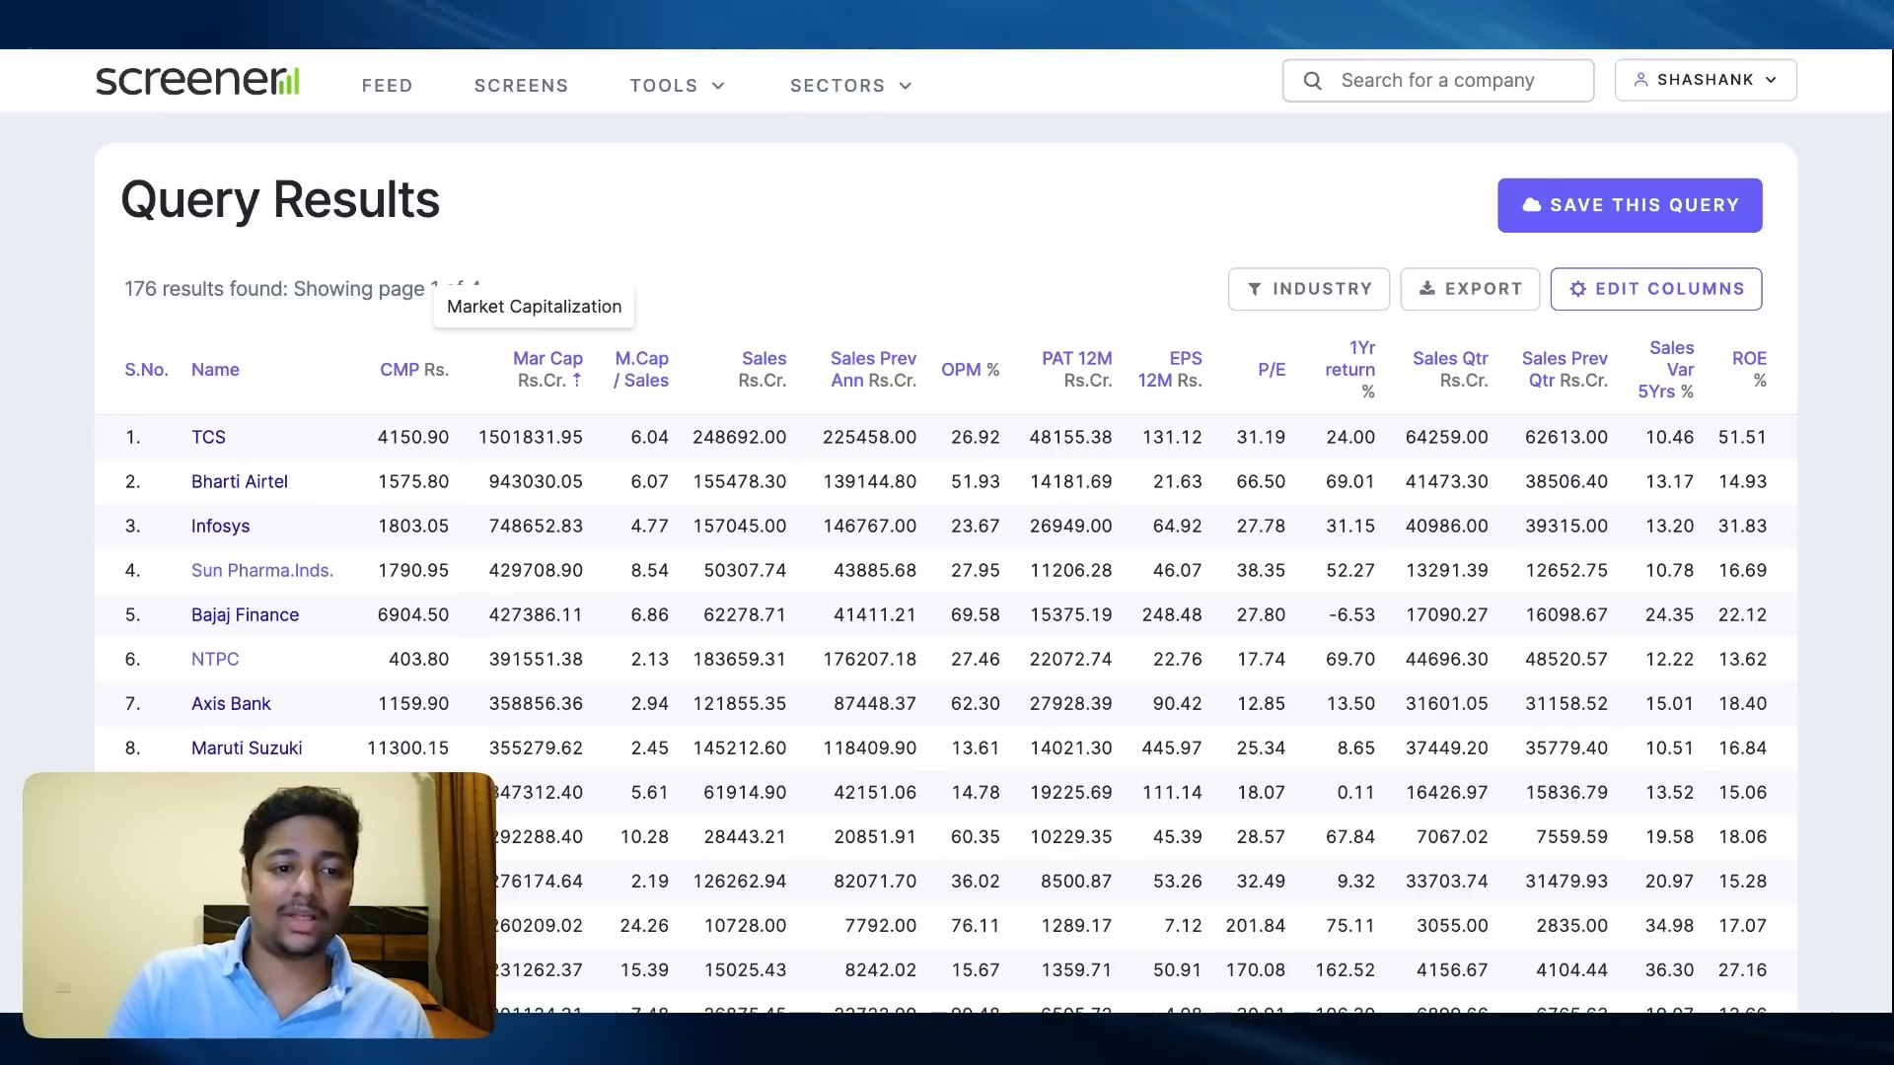
Open the TCS company page from the results and examine its price chart against the 50 DMA and 200 DMA
{"action": "left_click", "coordinate": [213, 449]}
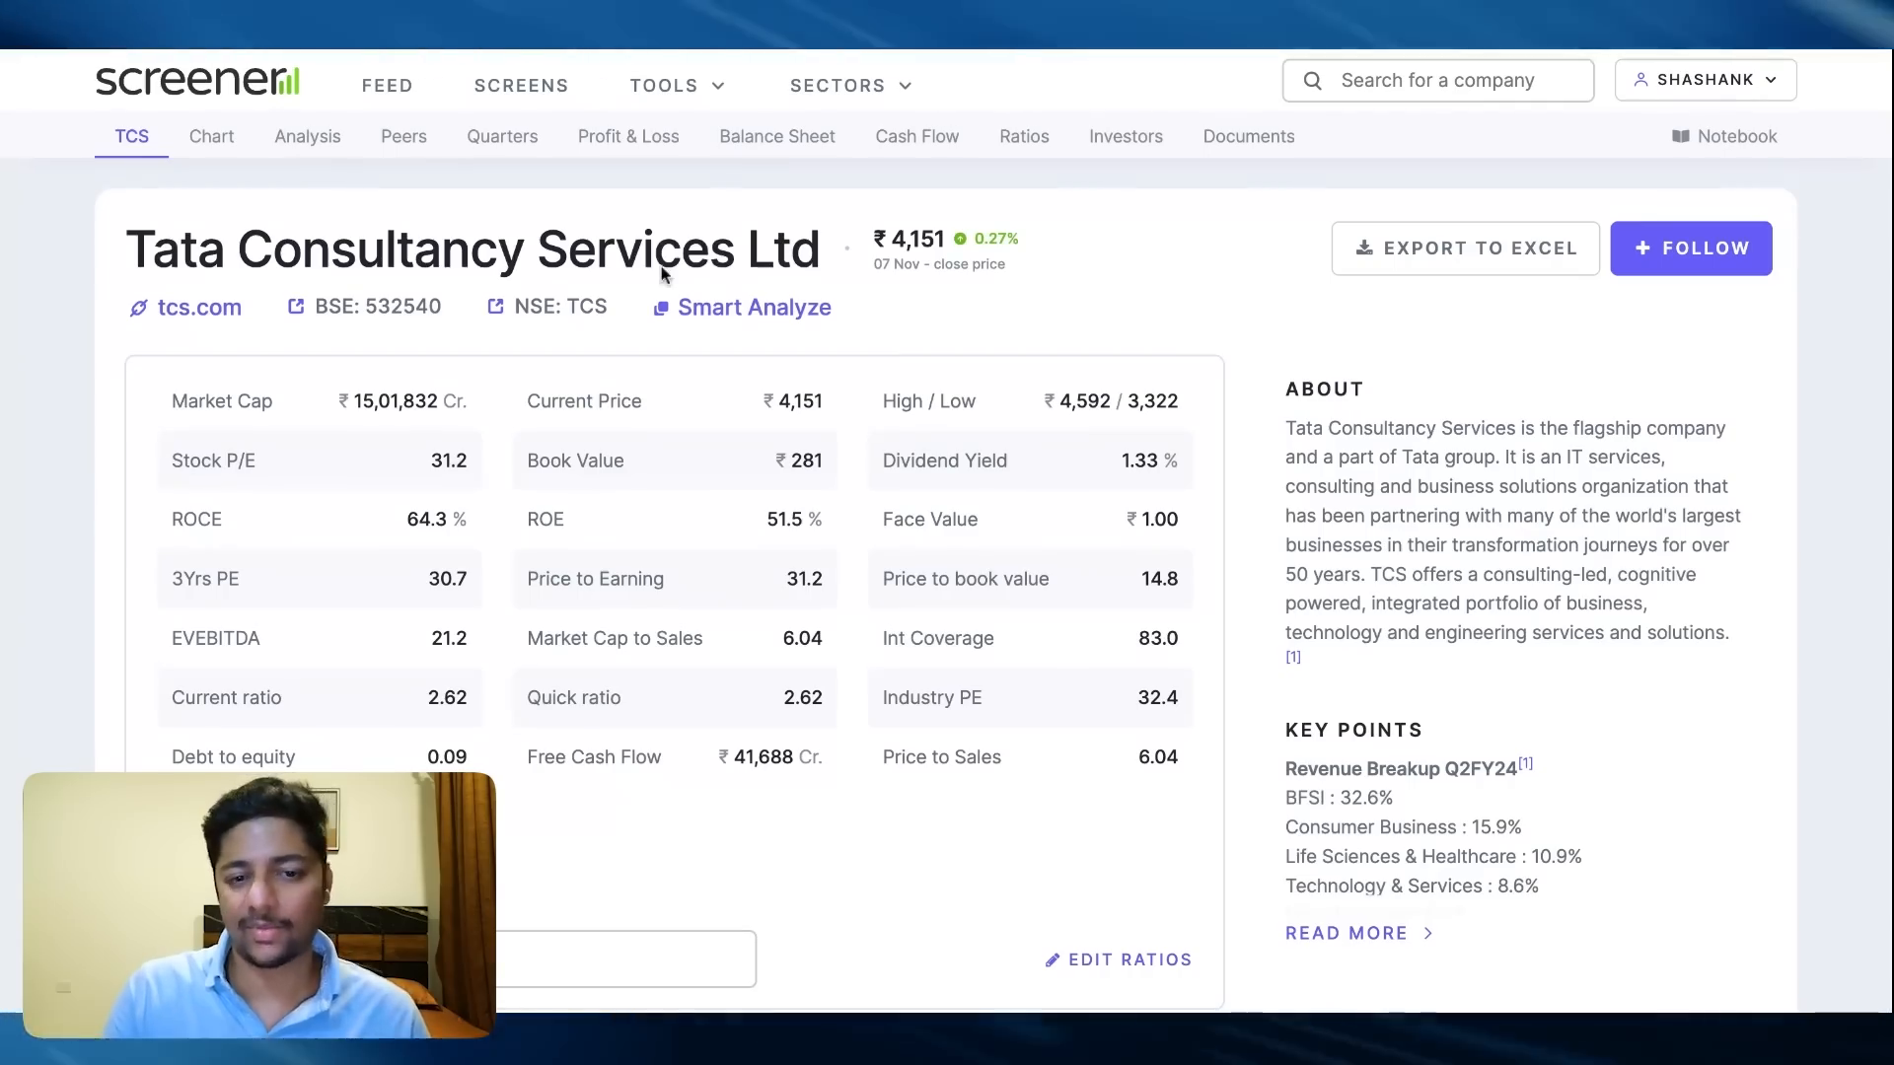
{"action": "scroll", "coordinate": [858, 545], "scroll_direction": "down", "scroll_amount": 8}
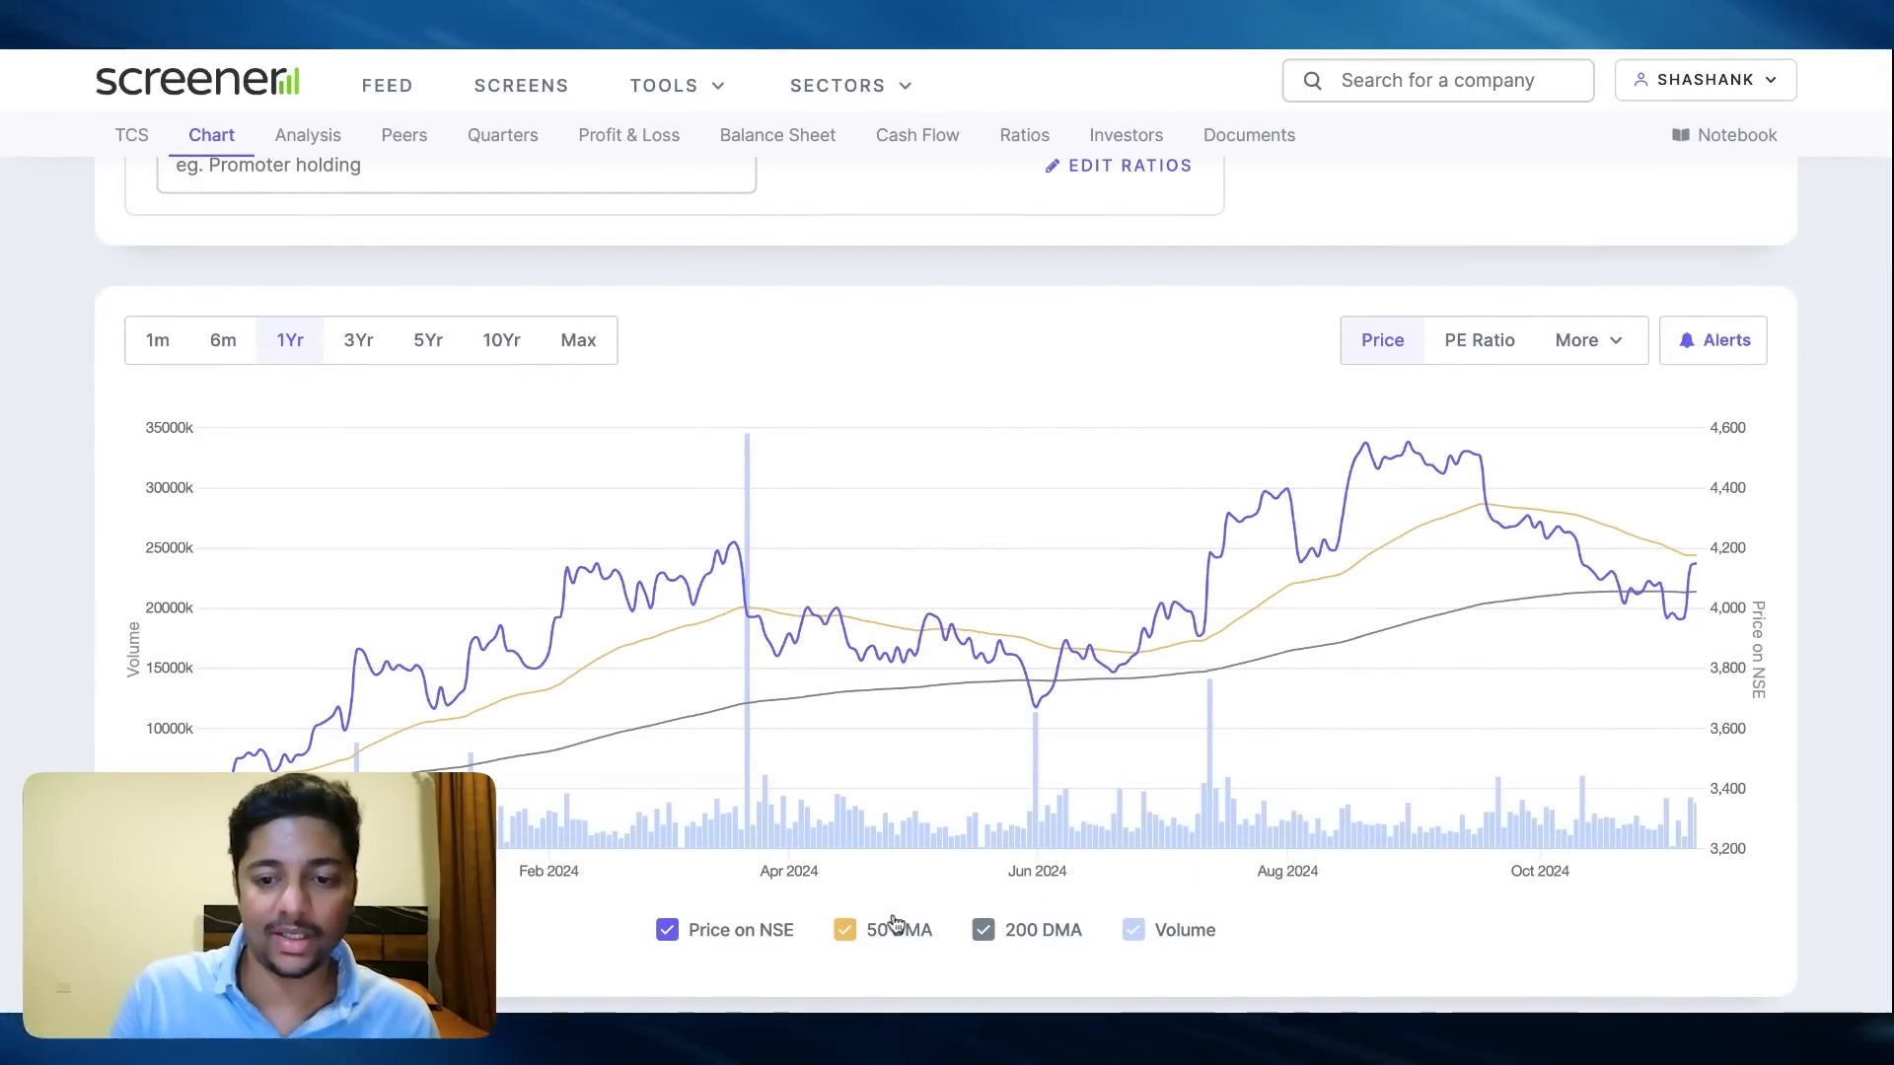
{"action": "scroll", "coordinate": [1256, 719], "scroll_direction": "up", "scroll_amount": 8}
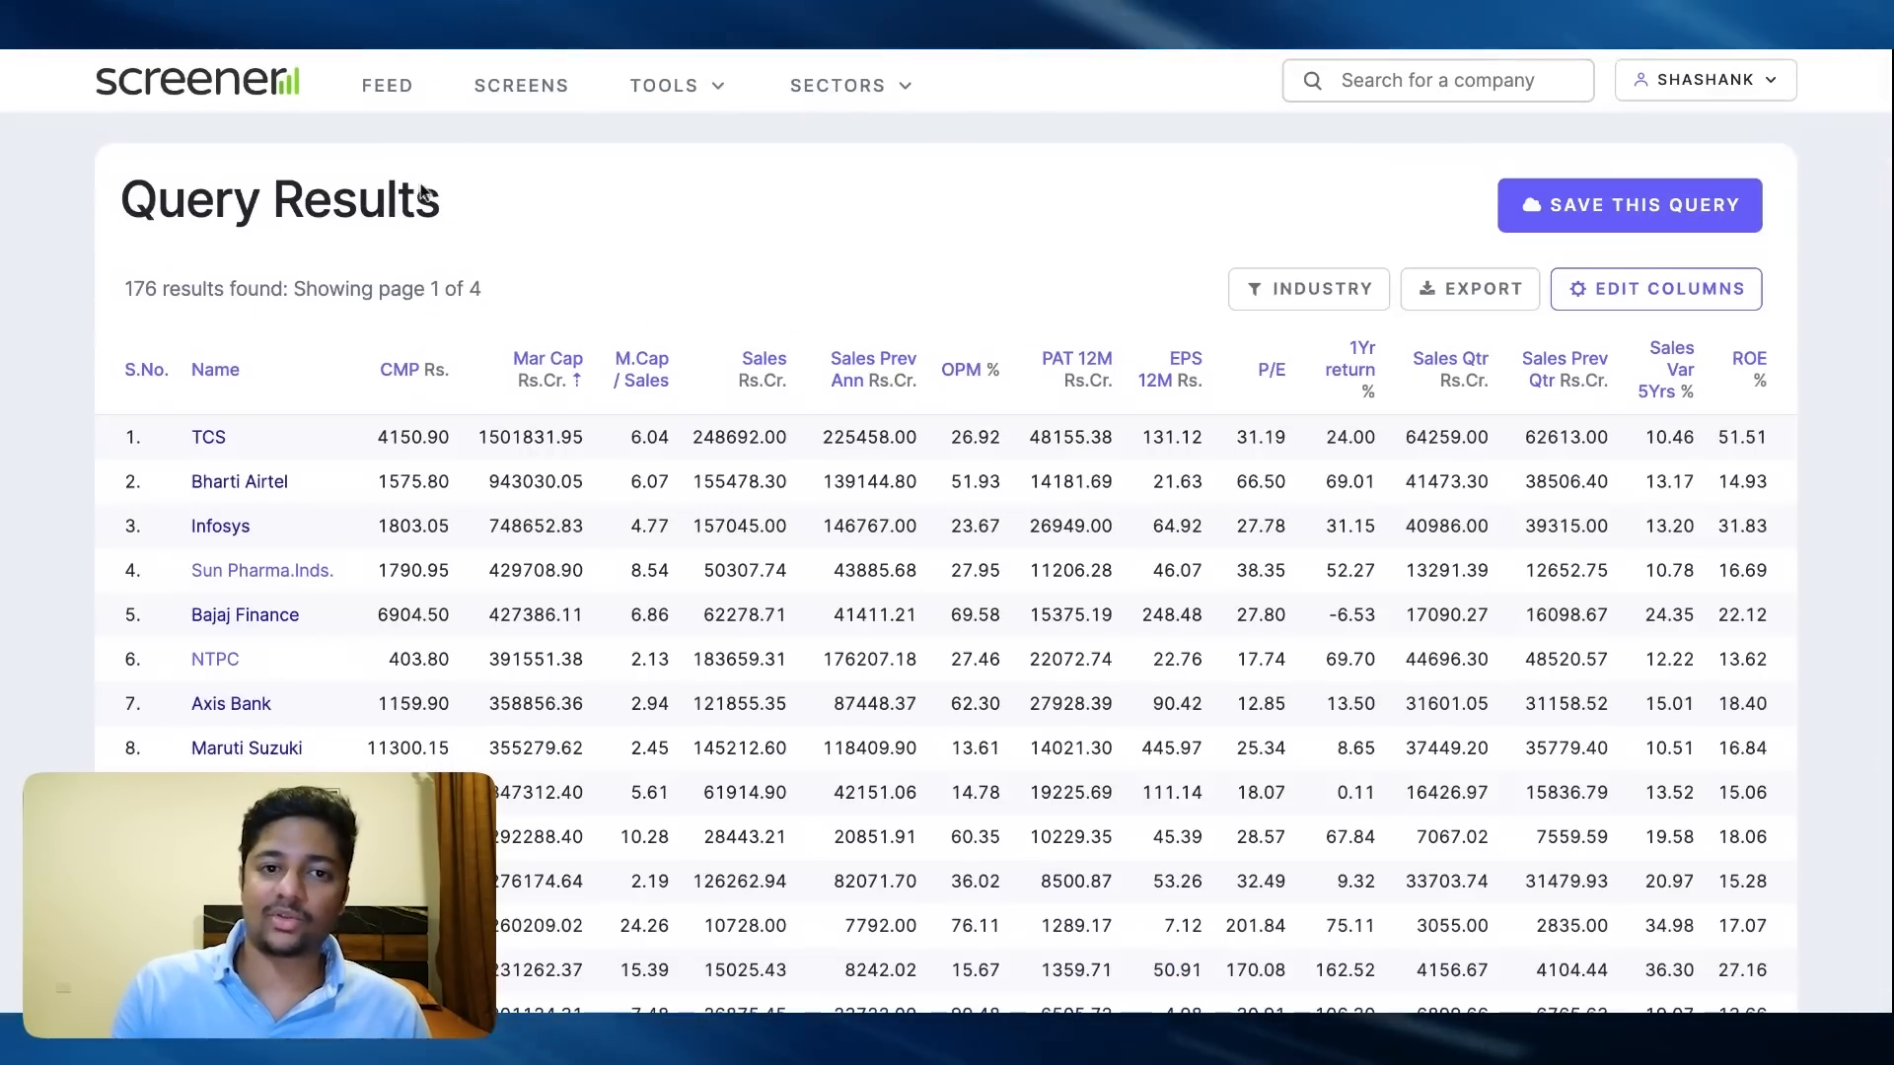
Look through the companies in the query results and return to the start of the list
{"action": "scroll", "coordinate": [258, 760], "scroll_direction": "down", "scroll_amount": 8}
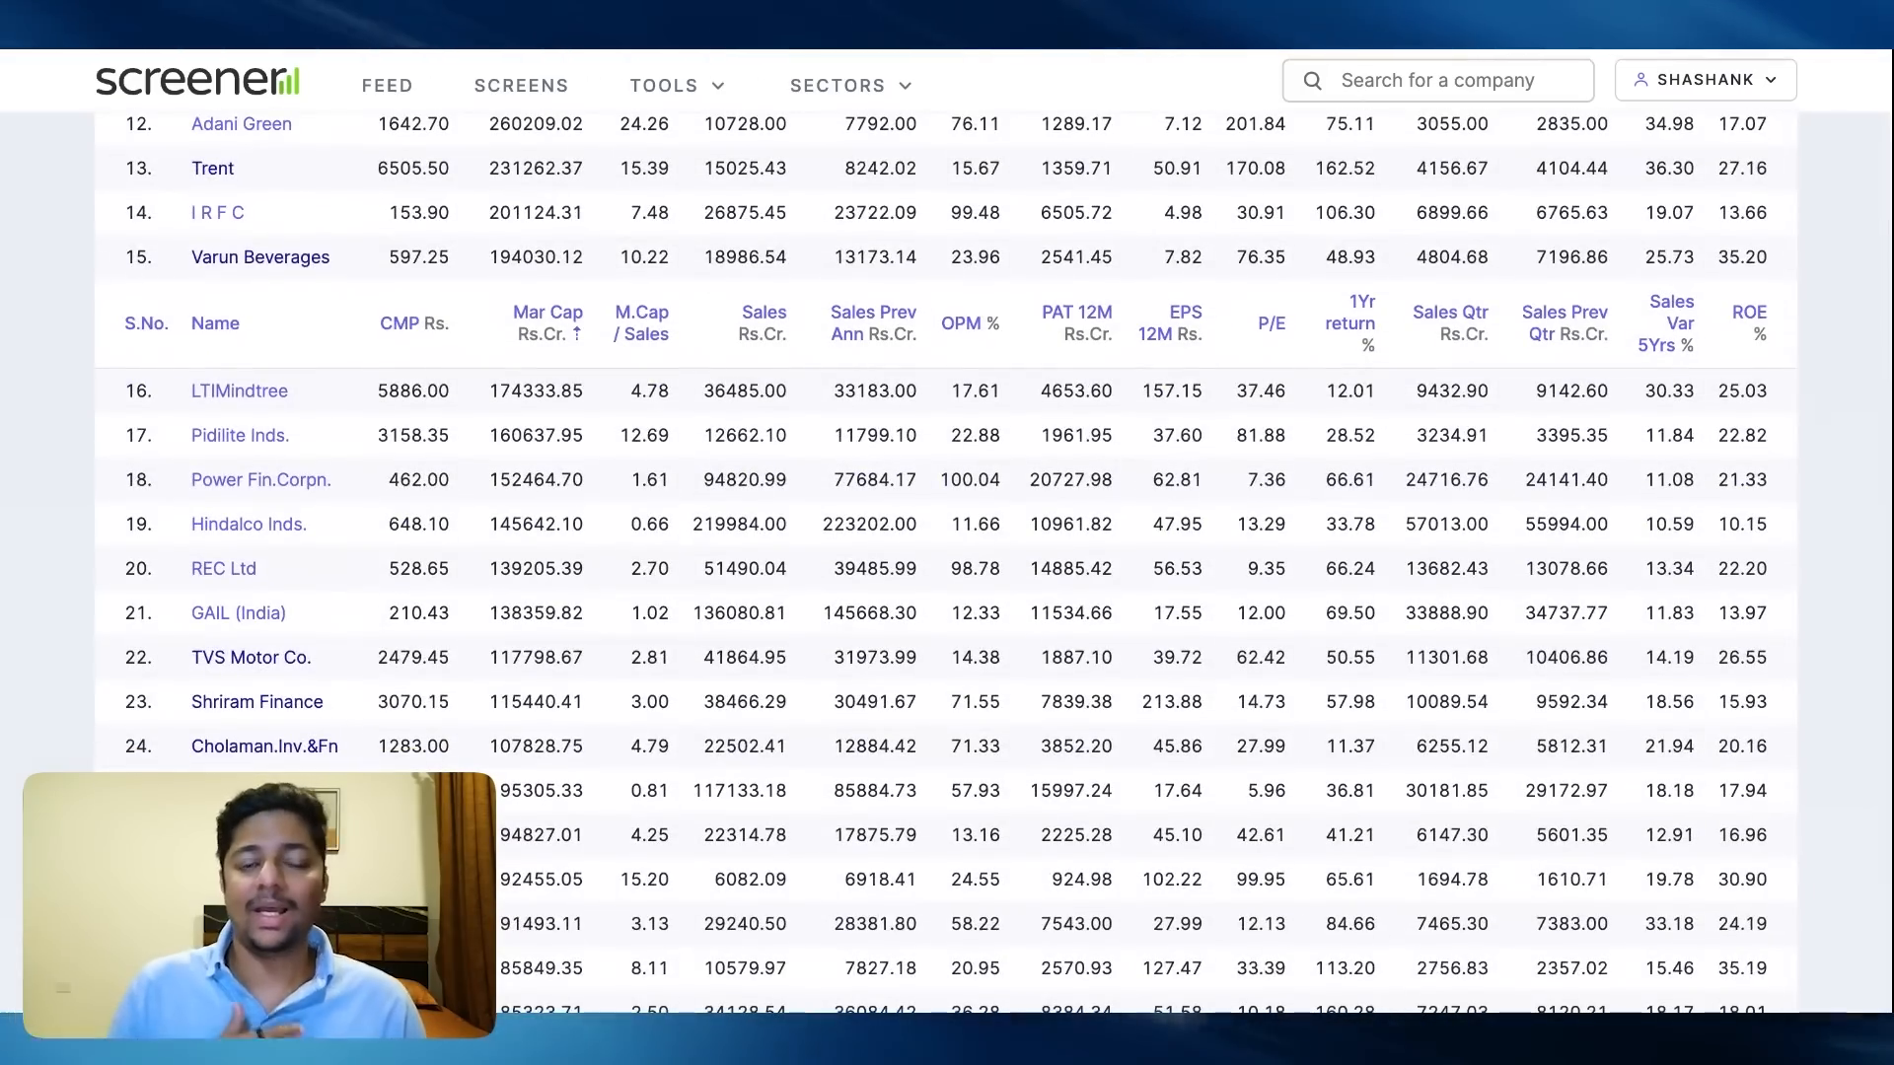
{"action": "scroll", "coordinate": [258, 759], "scroll_direction": "up", "scroll_amount": 10}
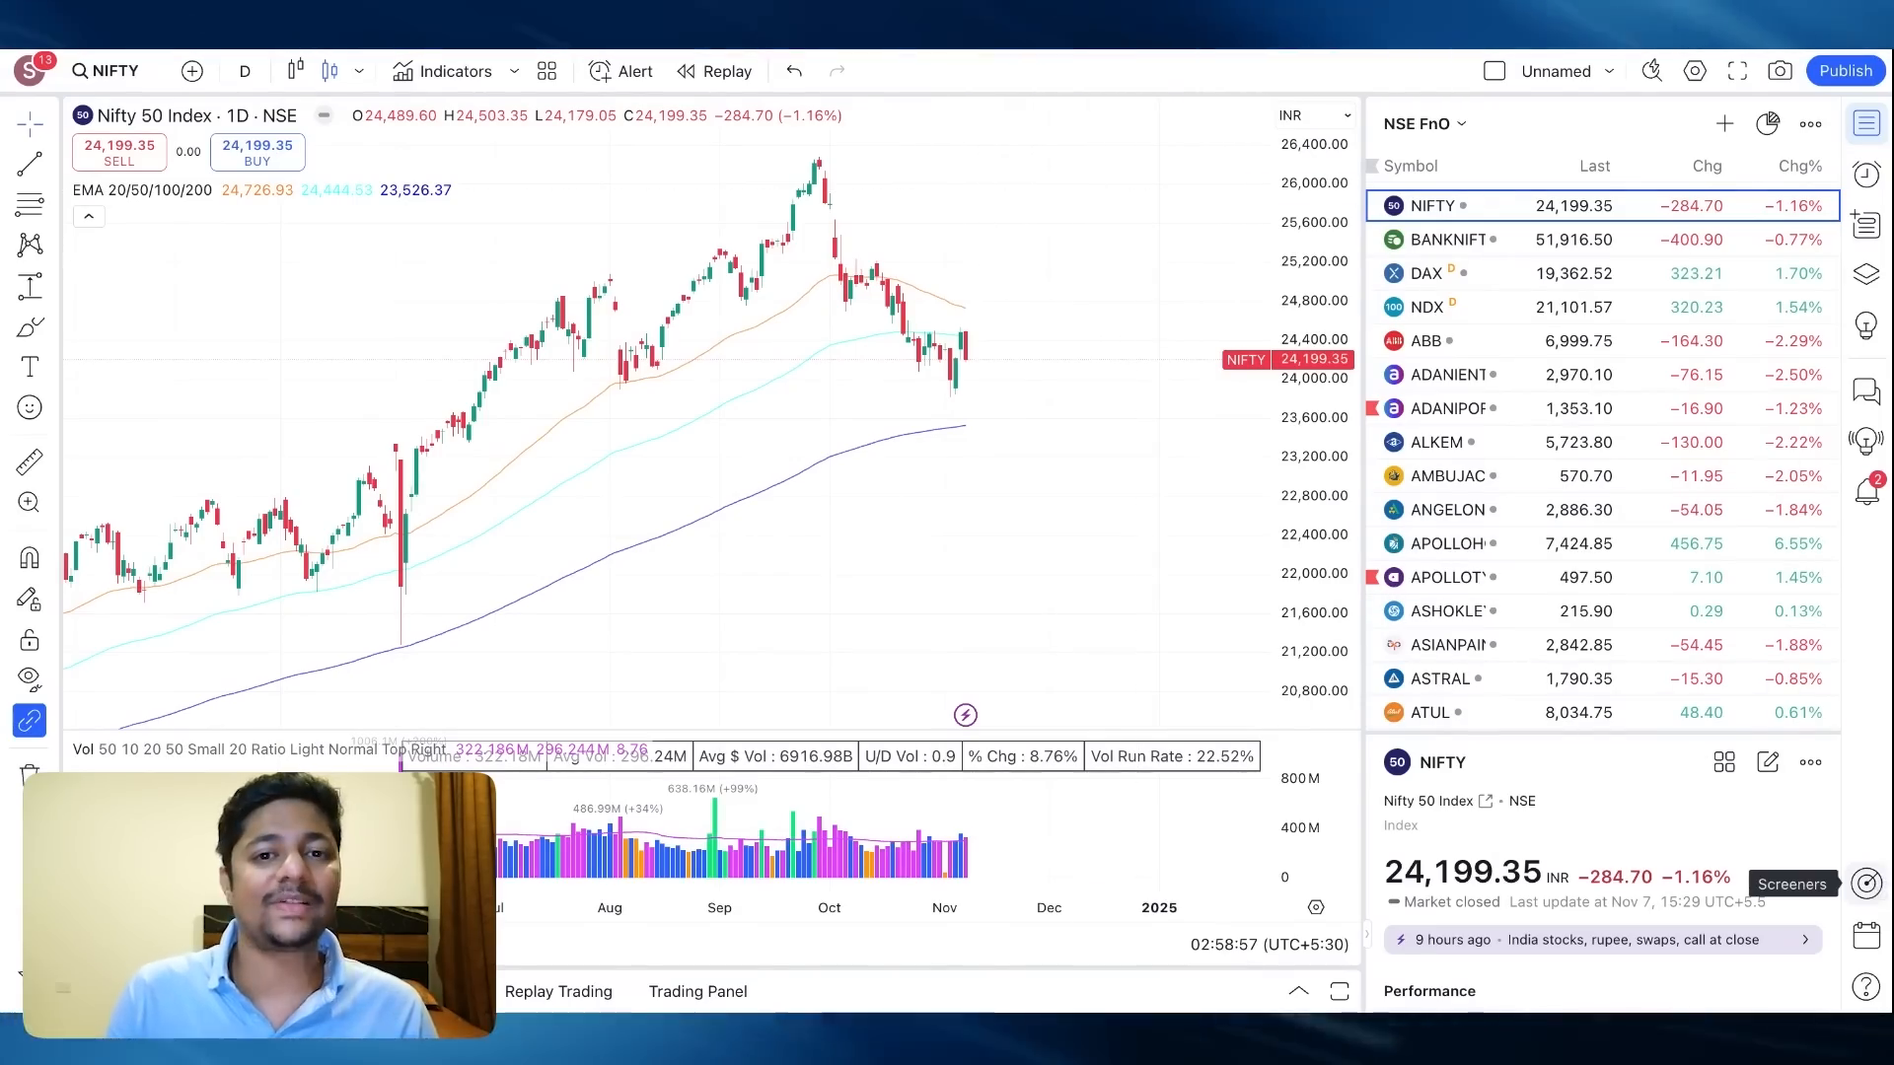
Open the Stock Screener in TradingView and reset its Market cap filter
{"action": "left_click", "coordinate": [1866, 884]}
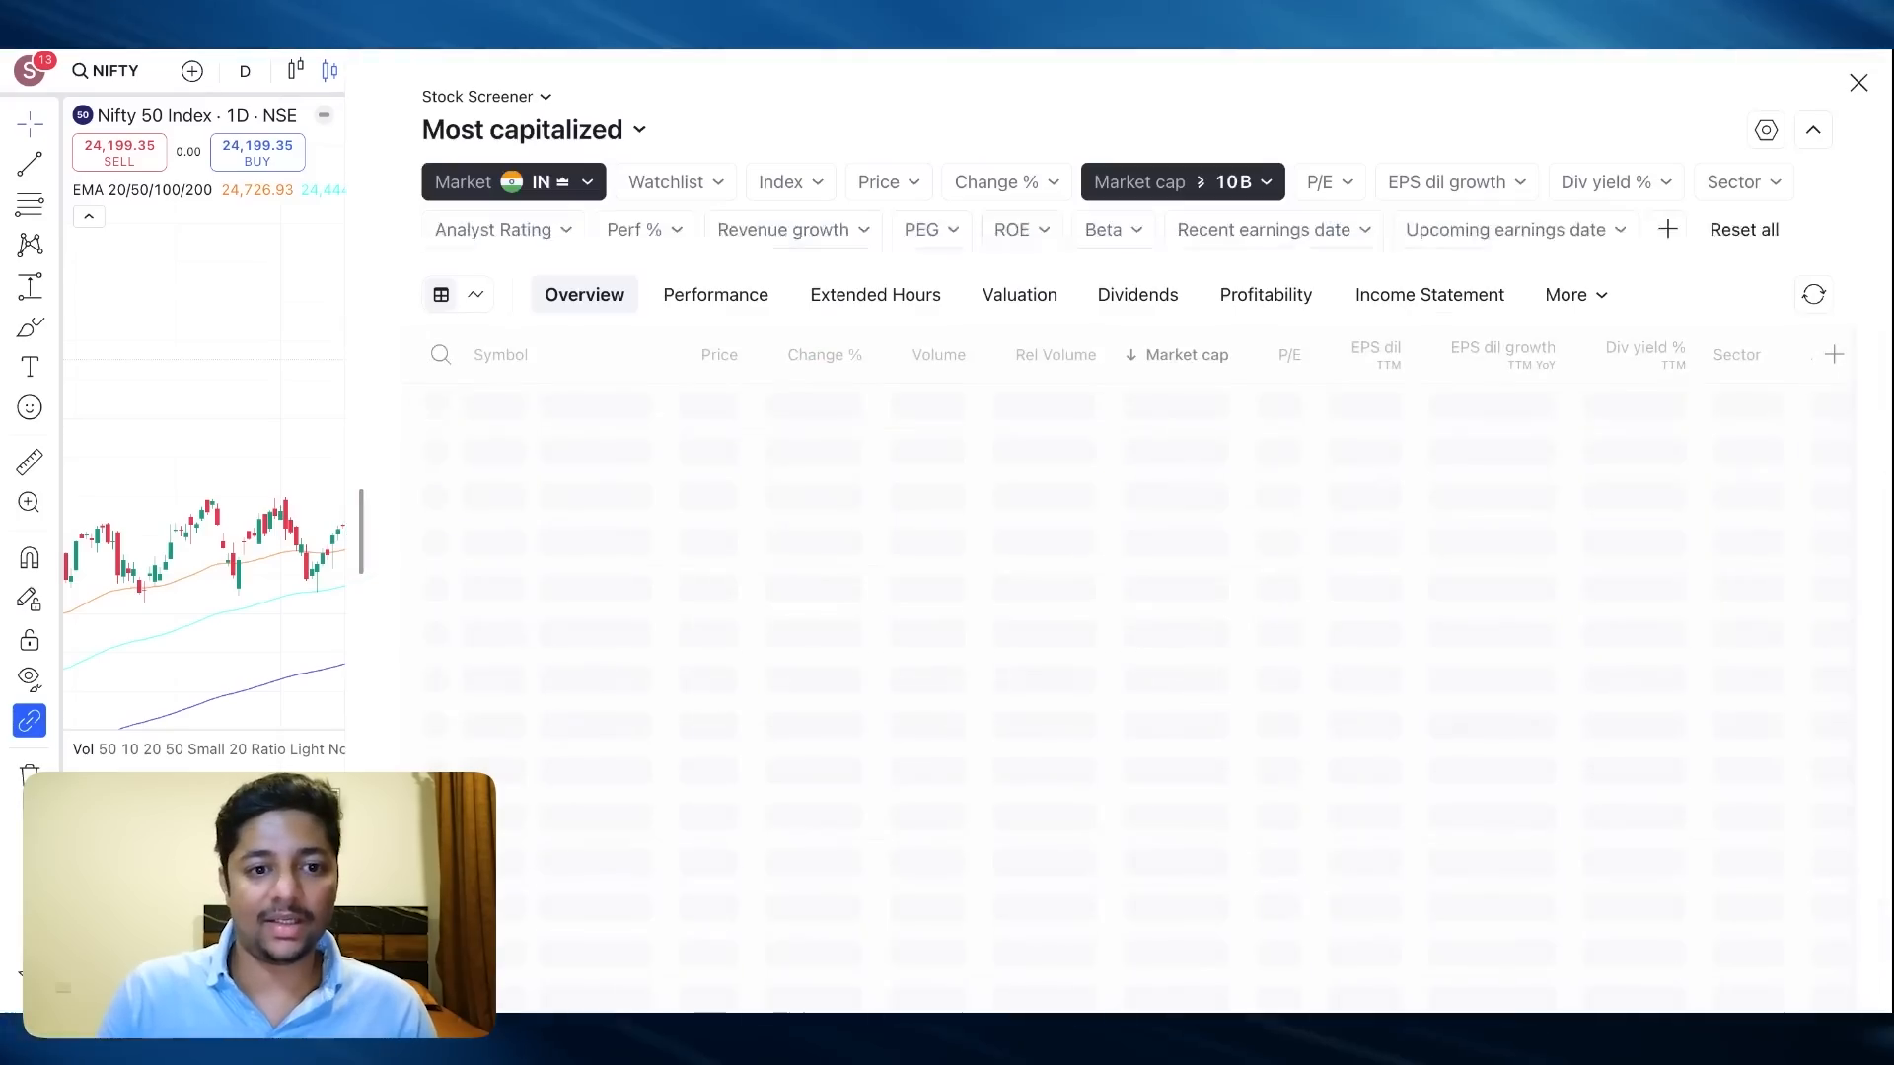
{"action": "left_click", "coordinate": [1223, 181]}
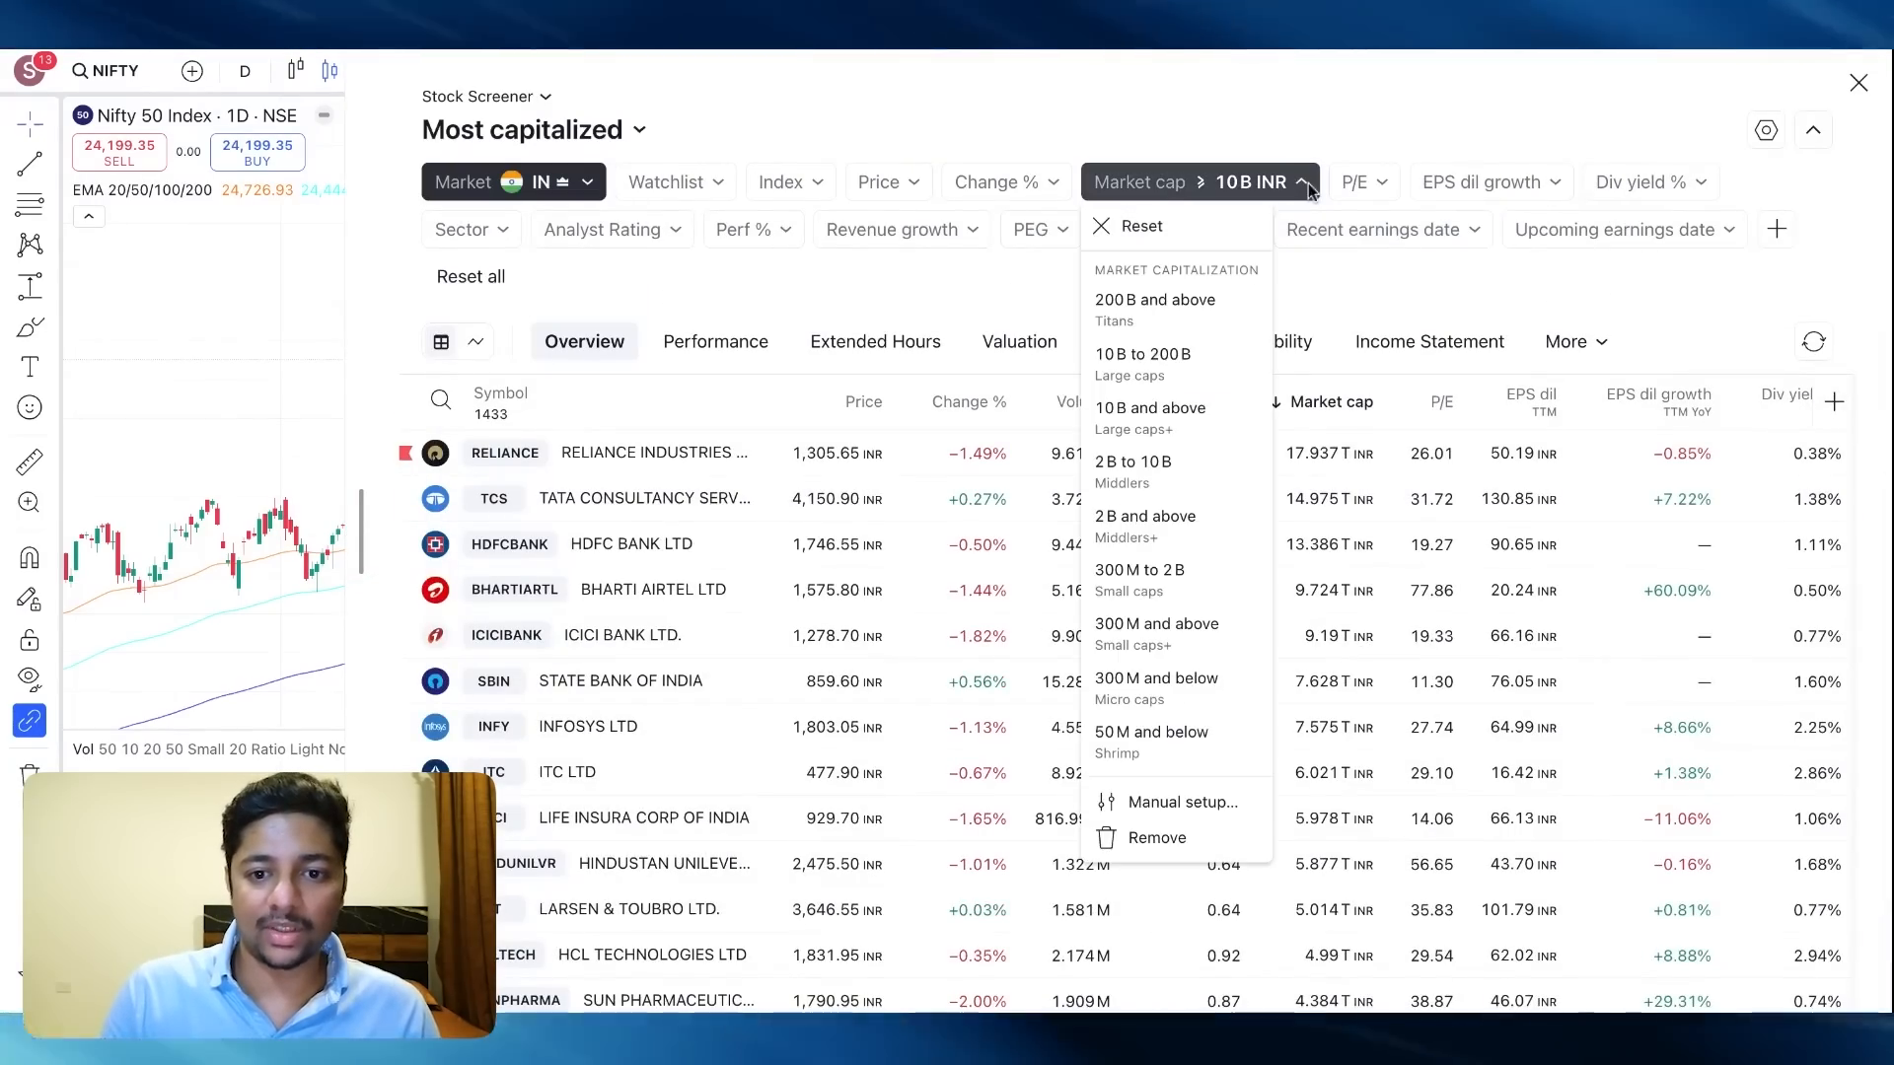
{"action": "left_click", "coordinate": [1228, 225]}
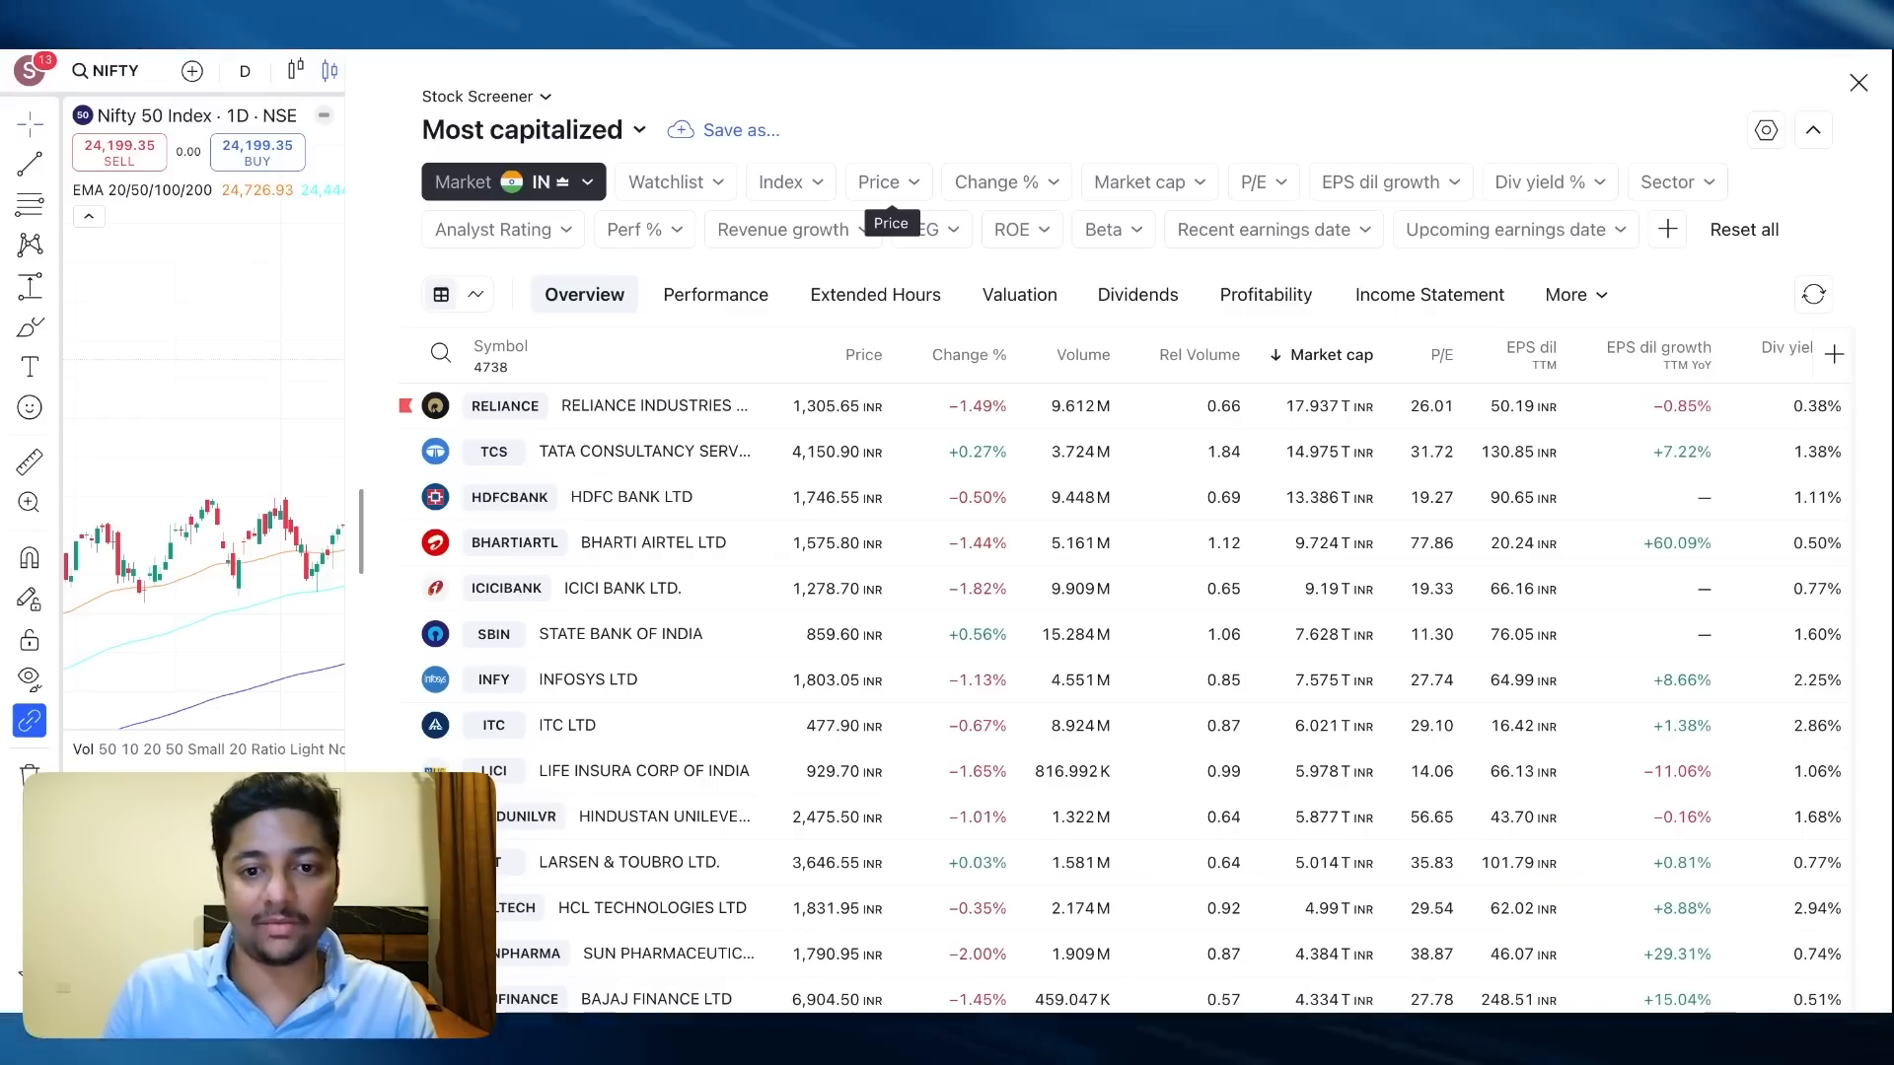
Filter the stocks by a trailing 12-month ROE above 10% using a manual setup
{"action": "left_click", "coordinate": [1035, 236]}
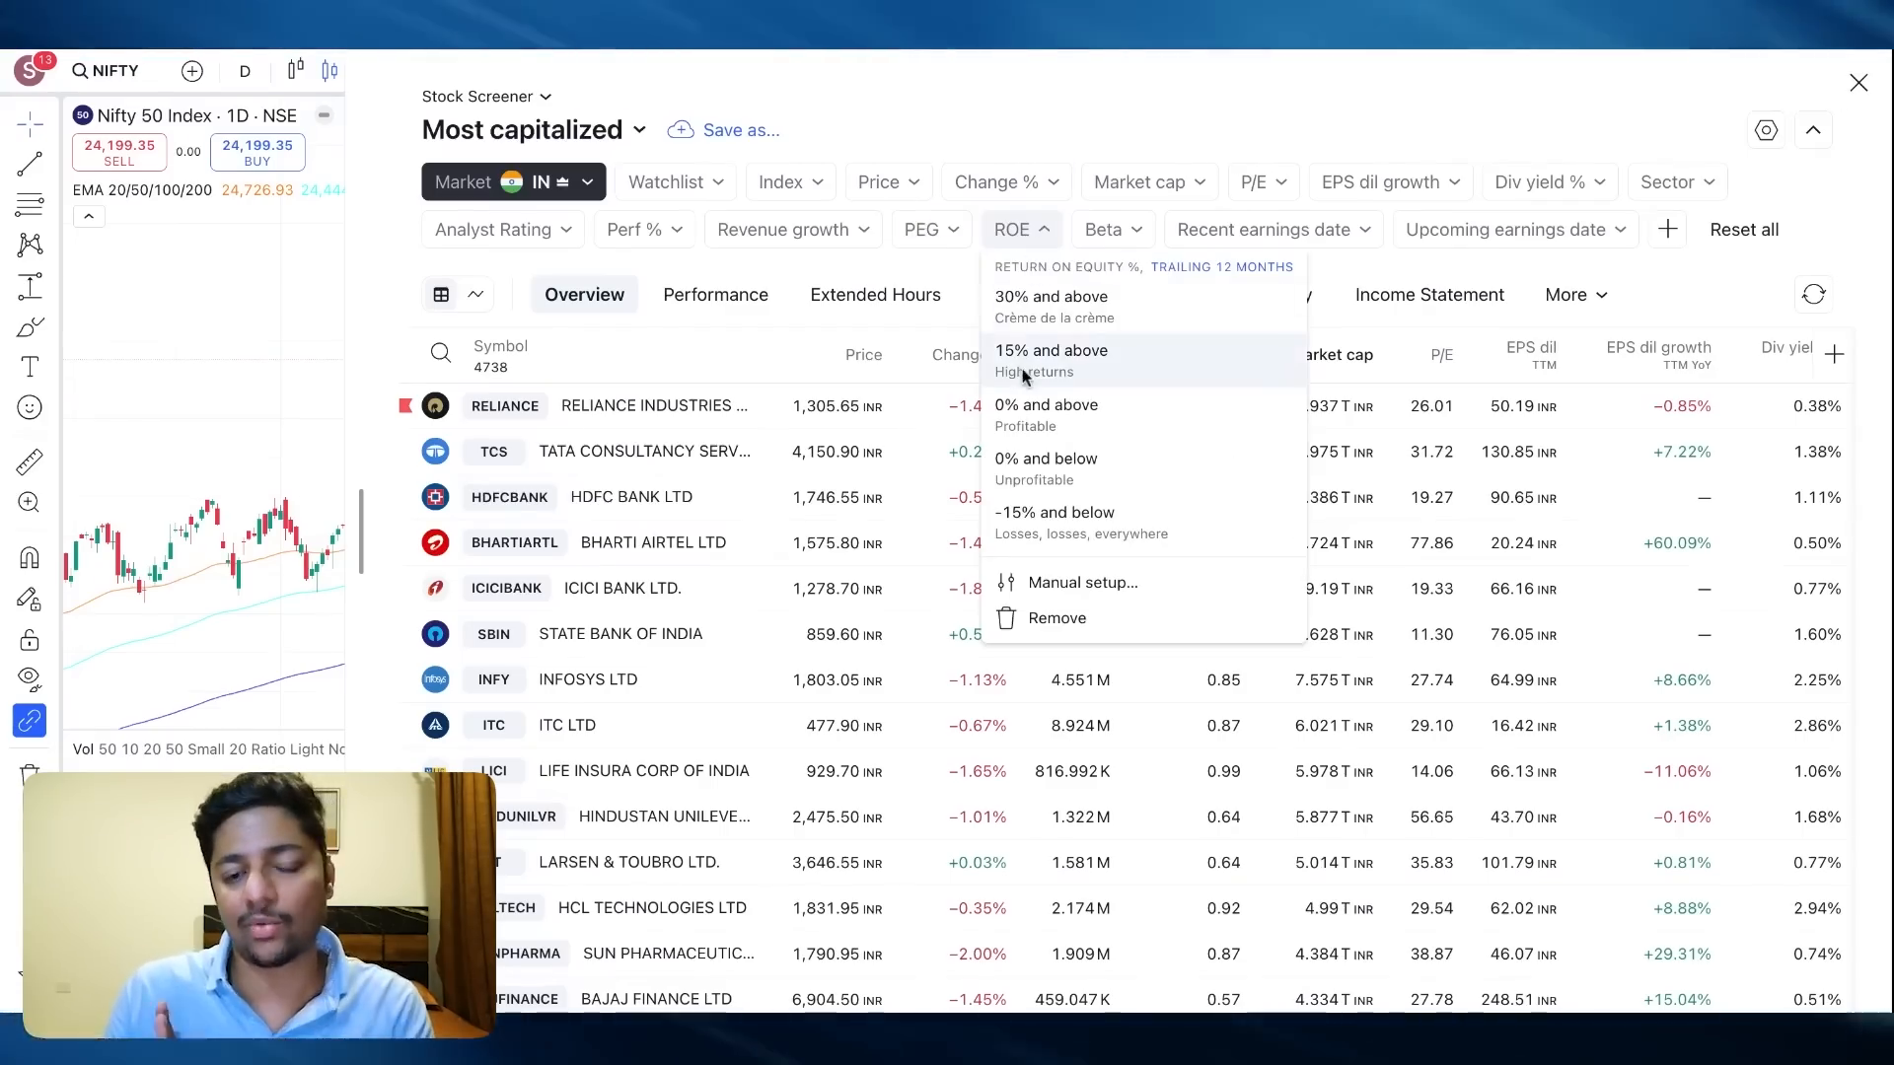
{"action": "left_click", "coordinate": [1051, 583]}
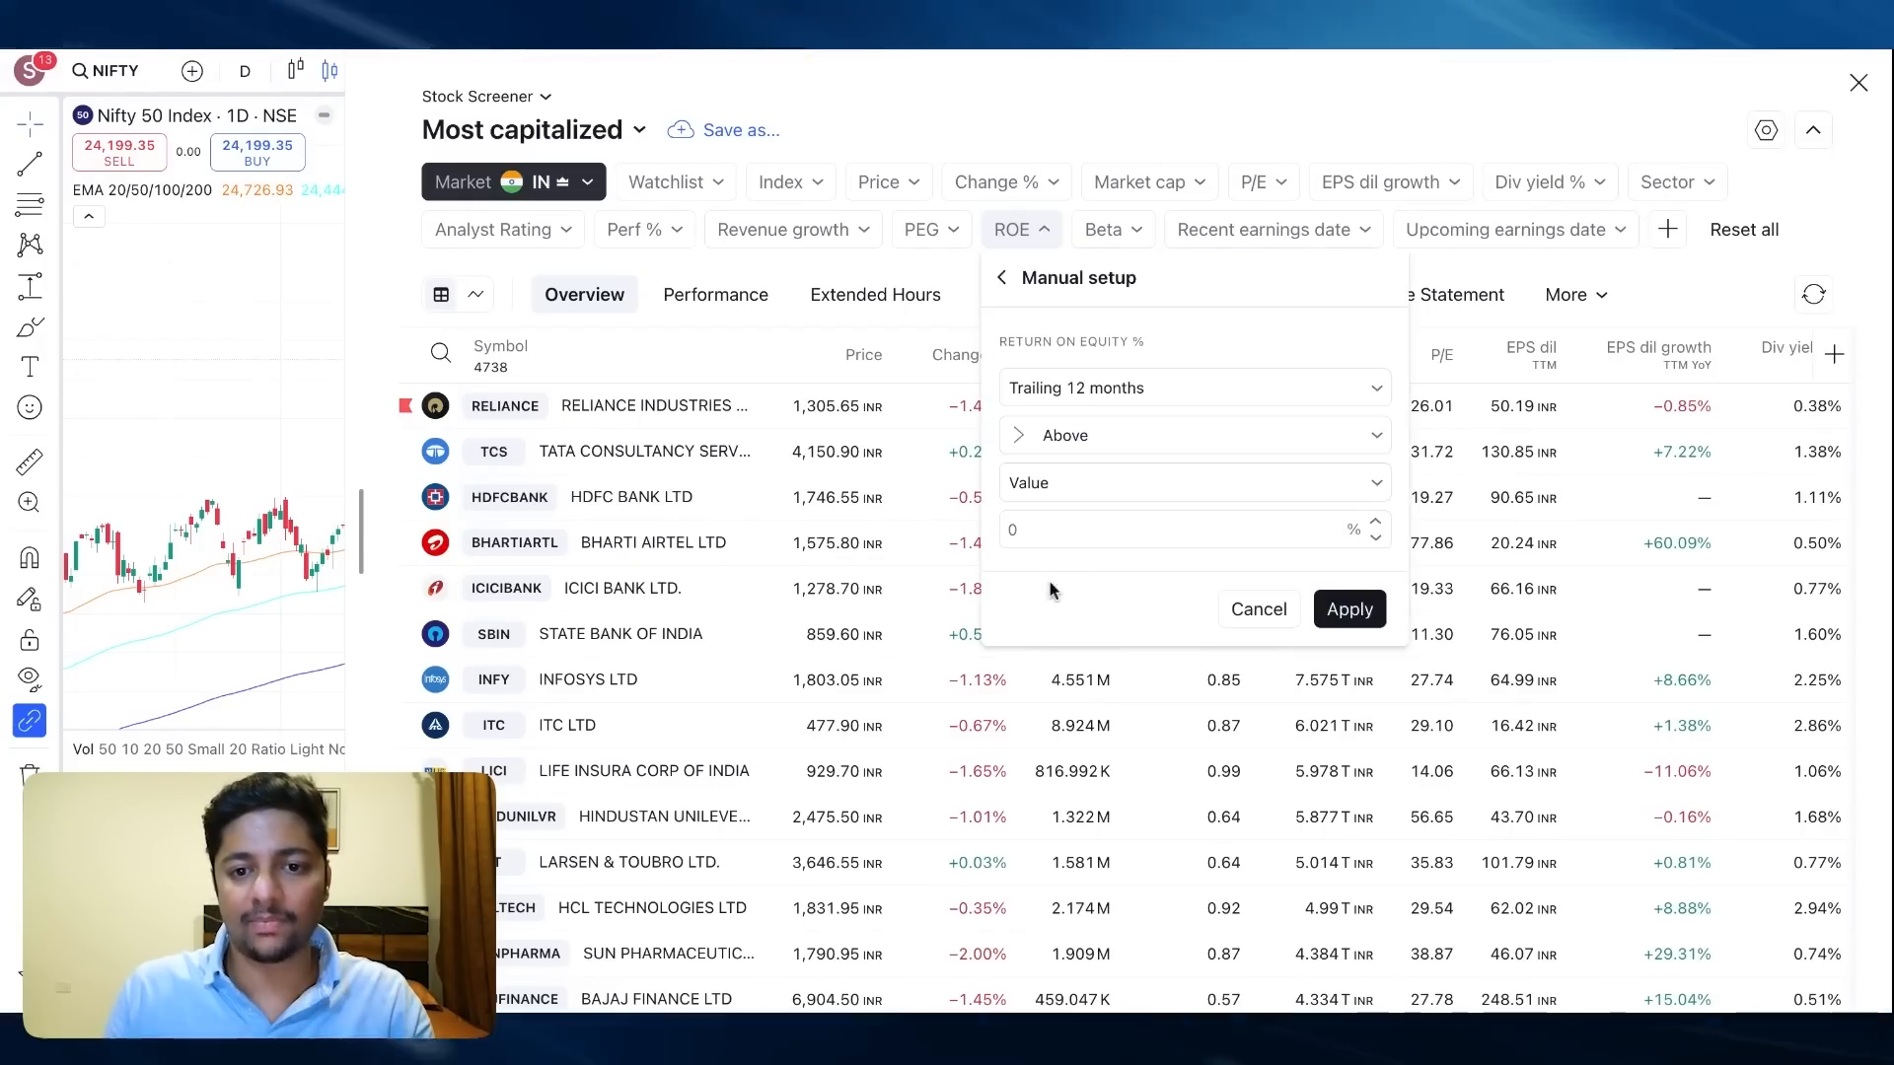
{"action": "left_click", "coordinate": [1067, 529]}
{"action": "type", "text": "10"}
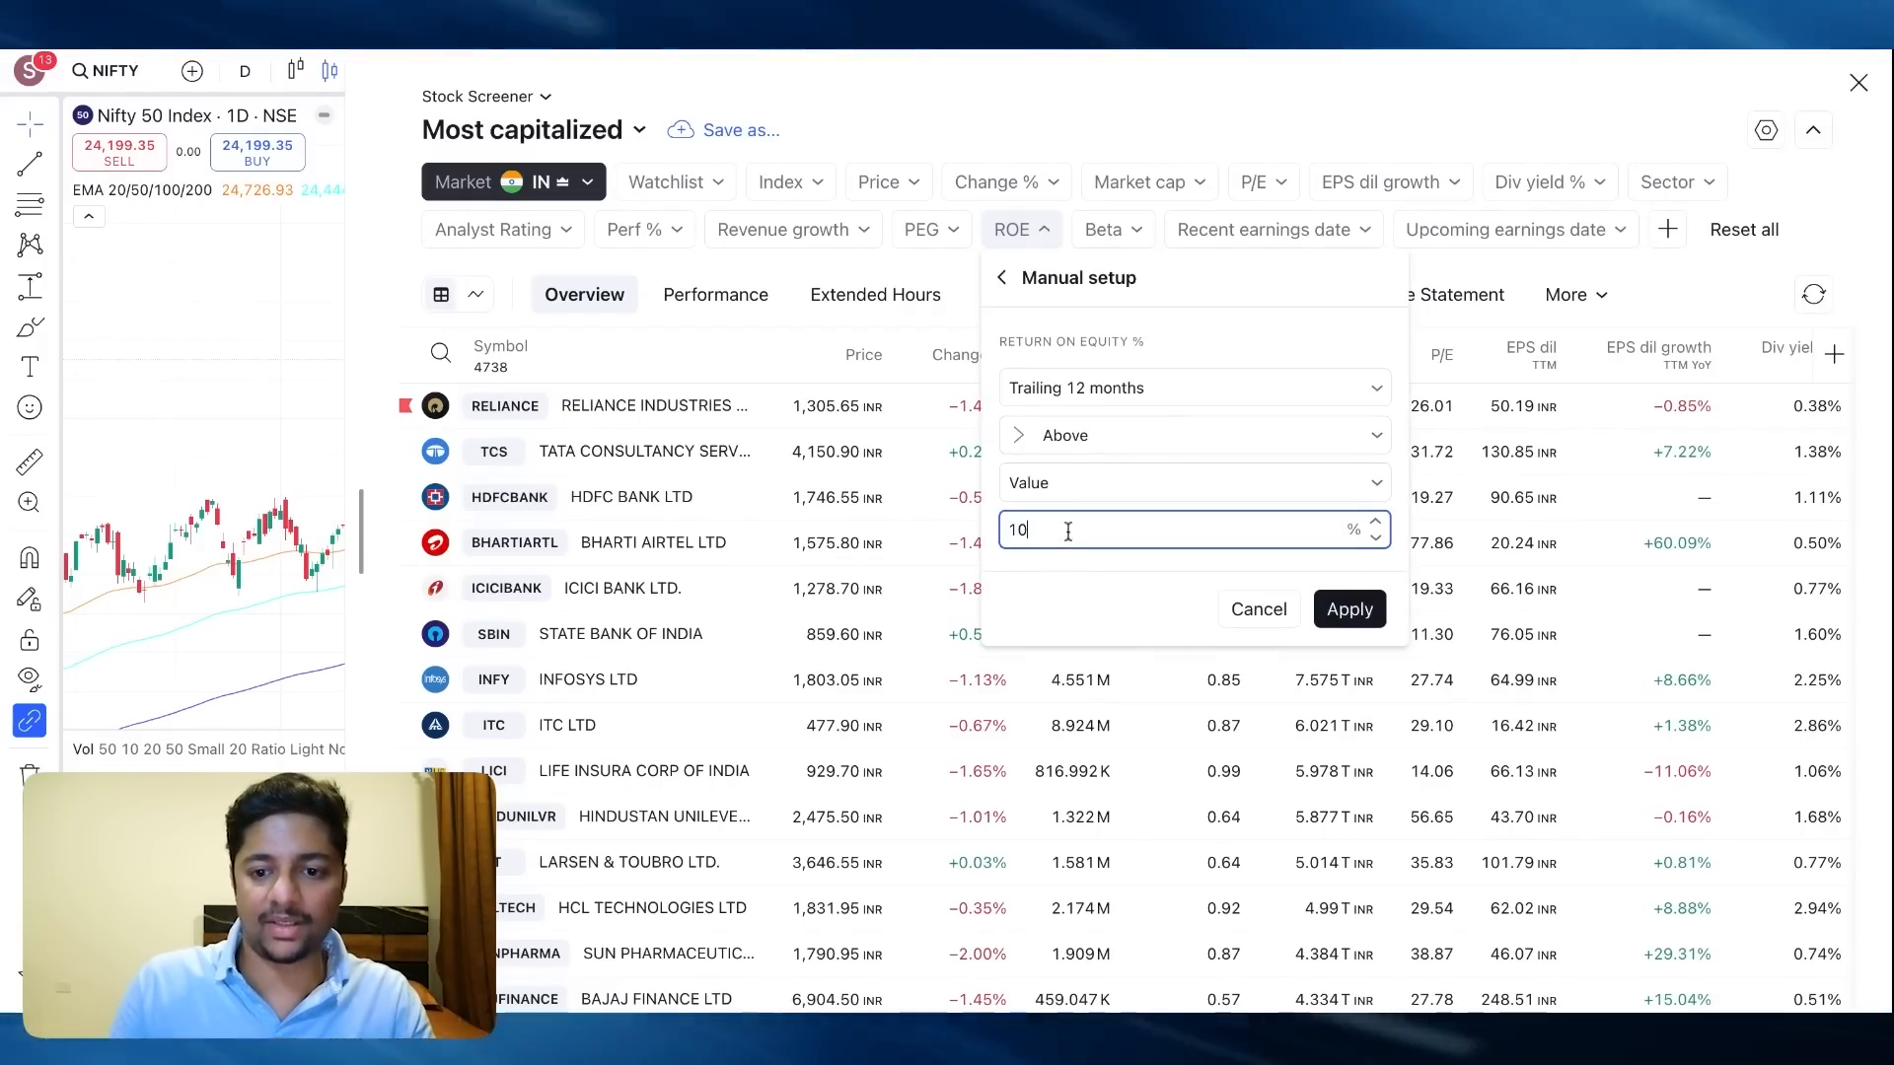
{"action": "left_click", "coordinate": [1367, 619]}
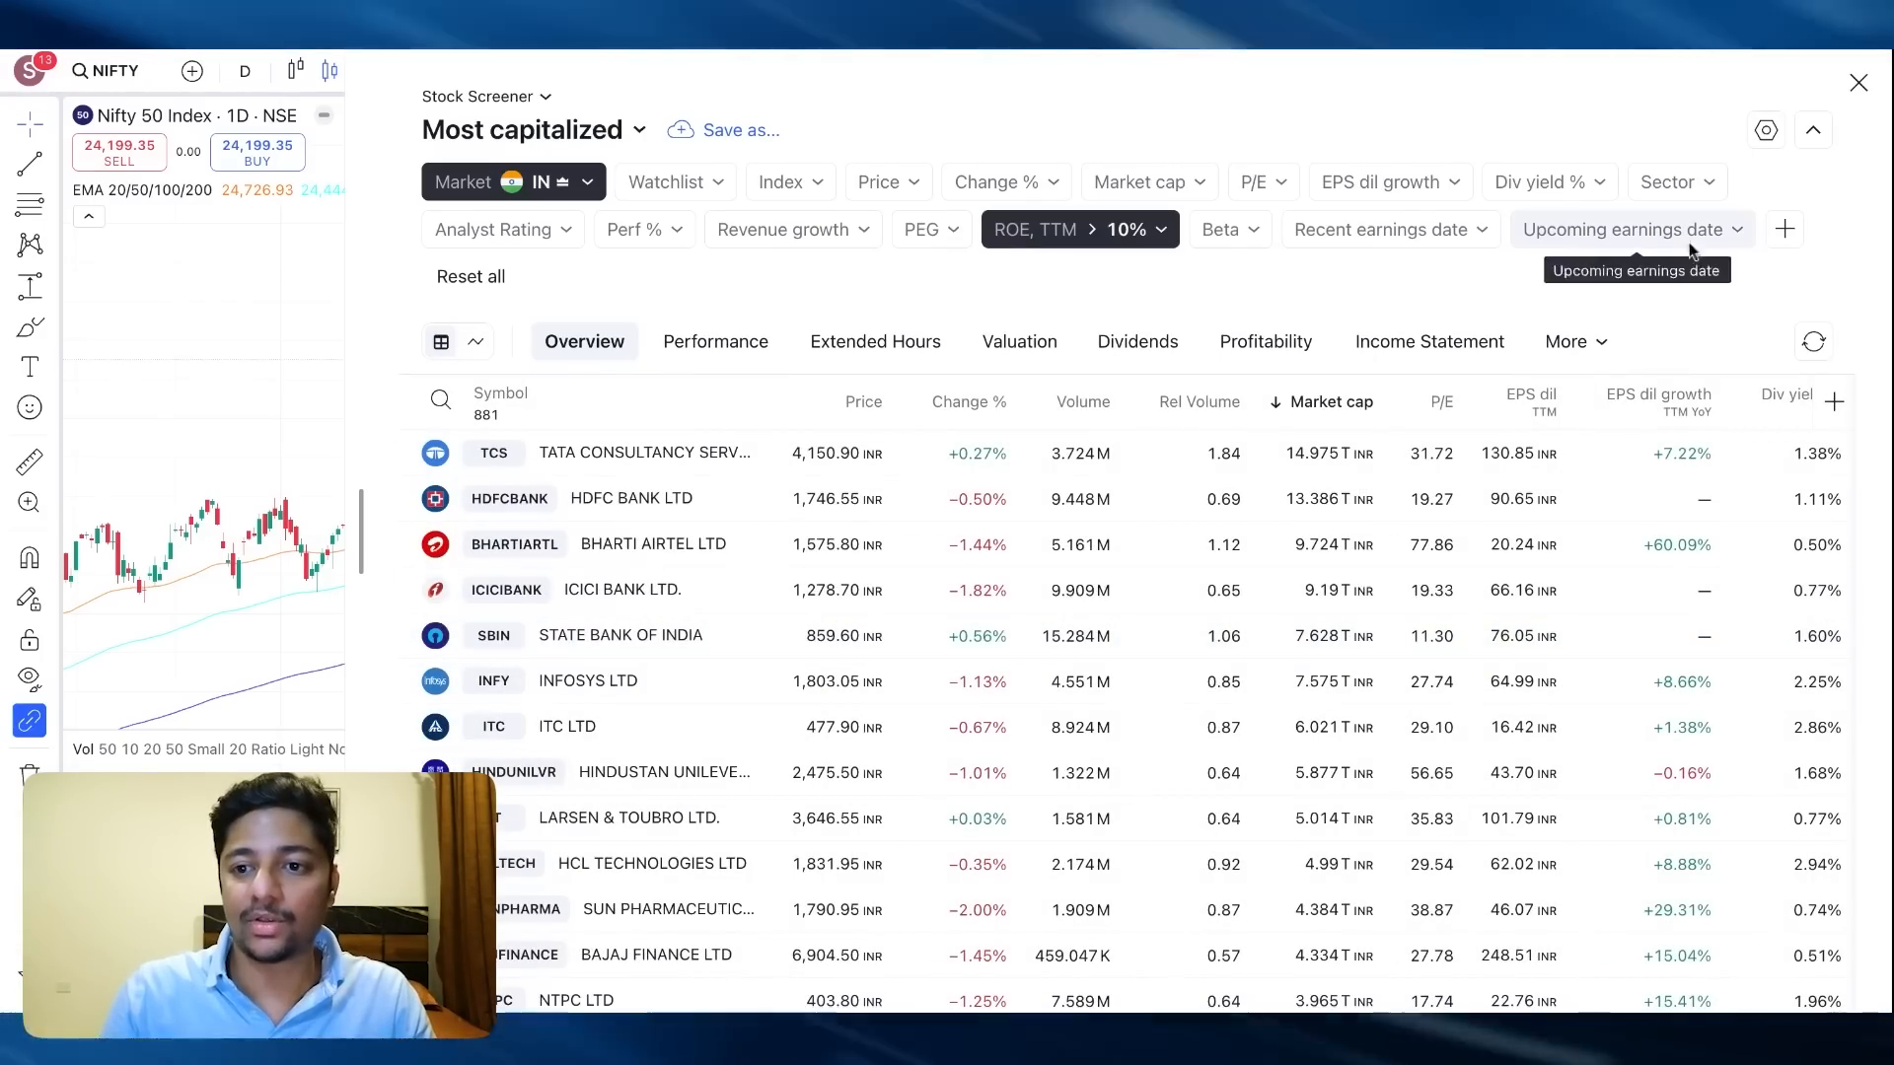
Set the Market cap filter manually to start from 1000 INR
{"action": "left_click", "coordinate": [1158, 181]}
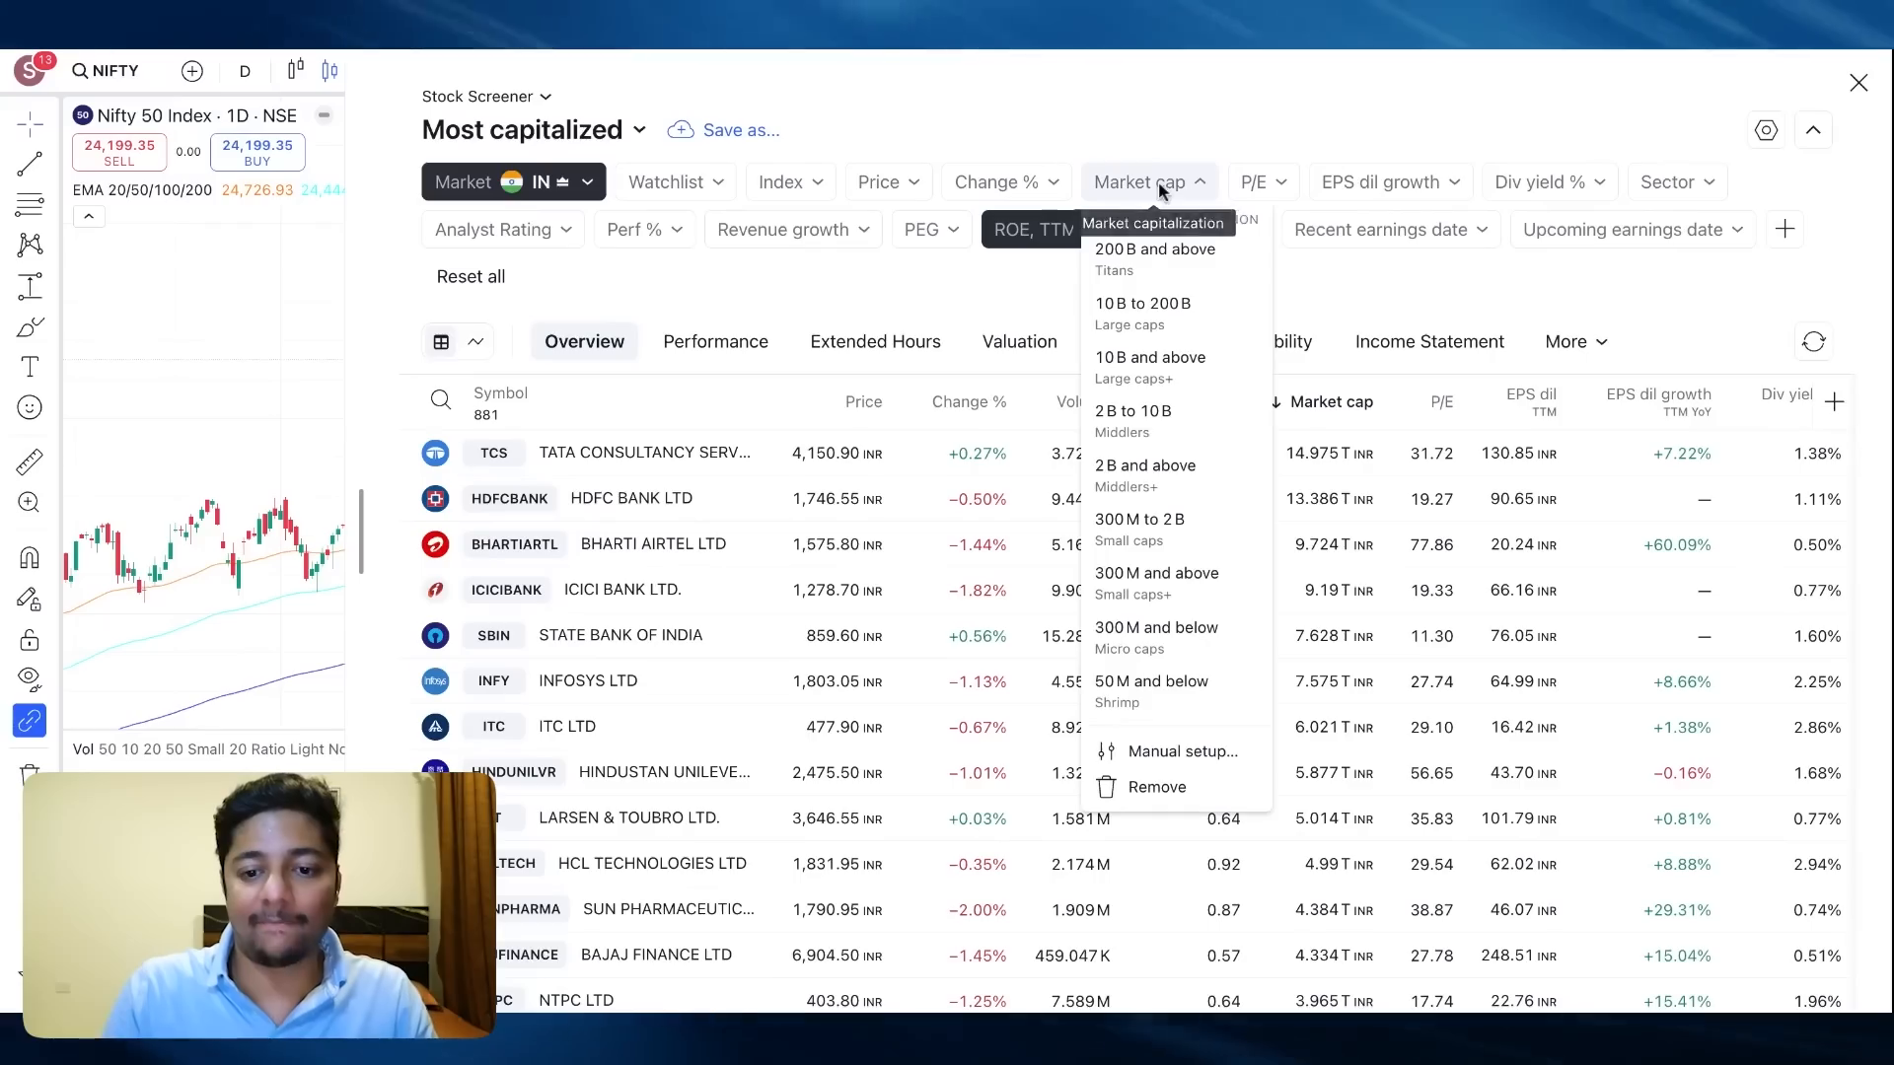
{"action": "left_click", "coordinate": [1150, 750]}
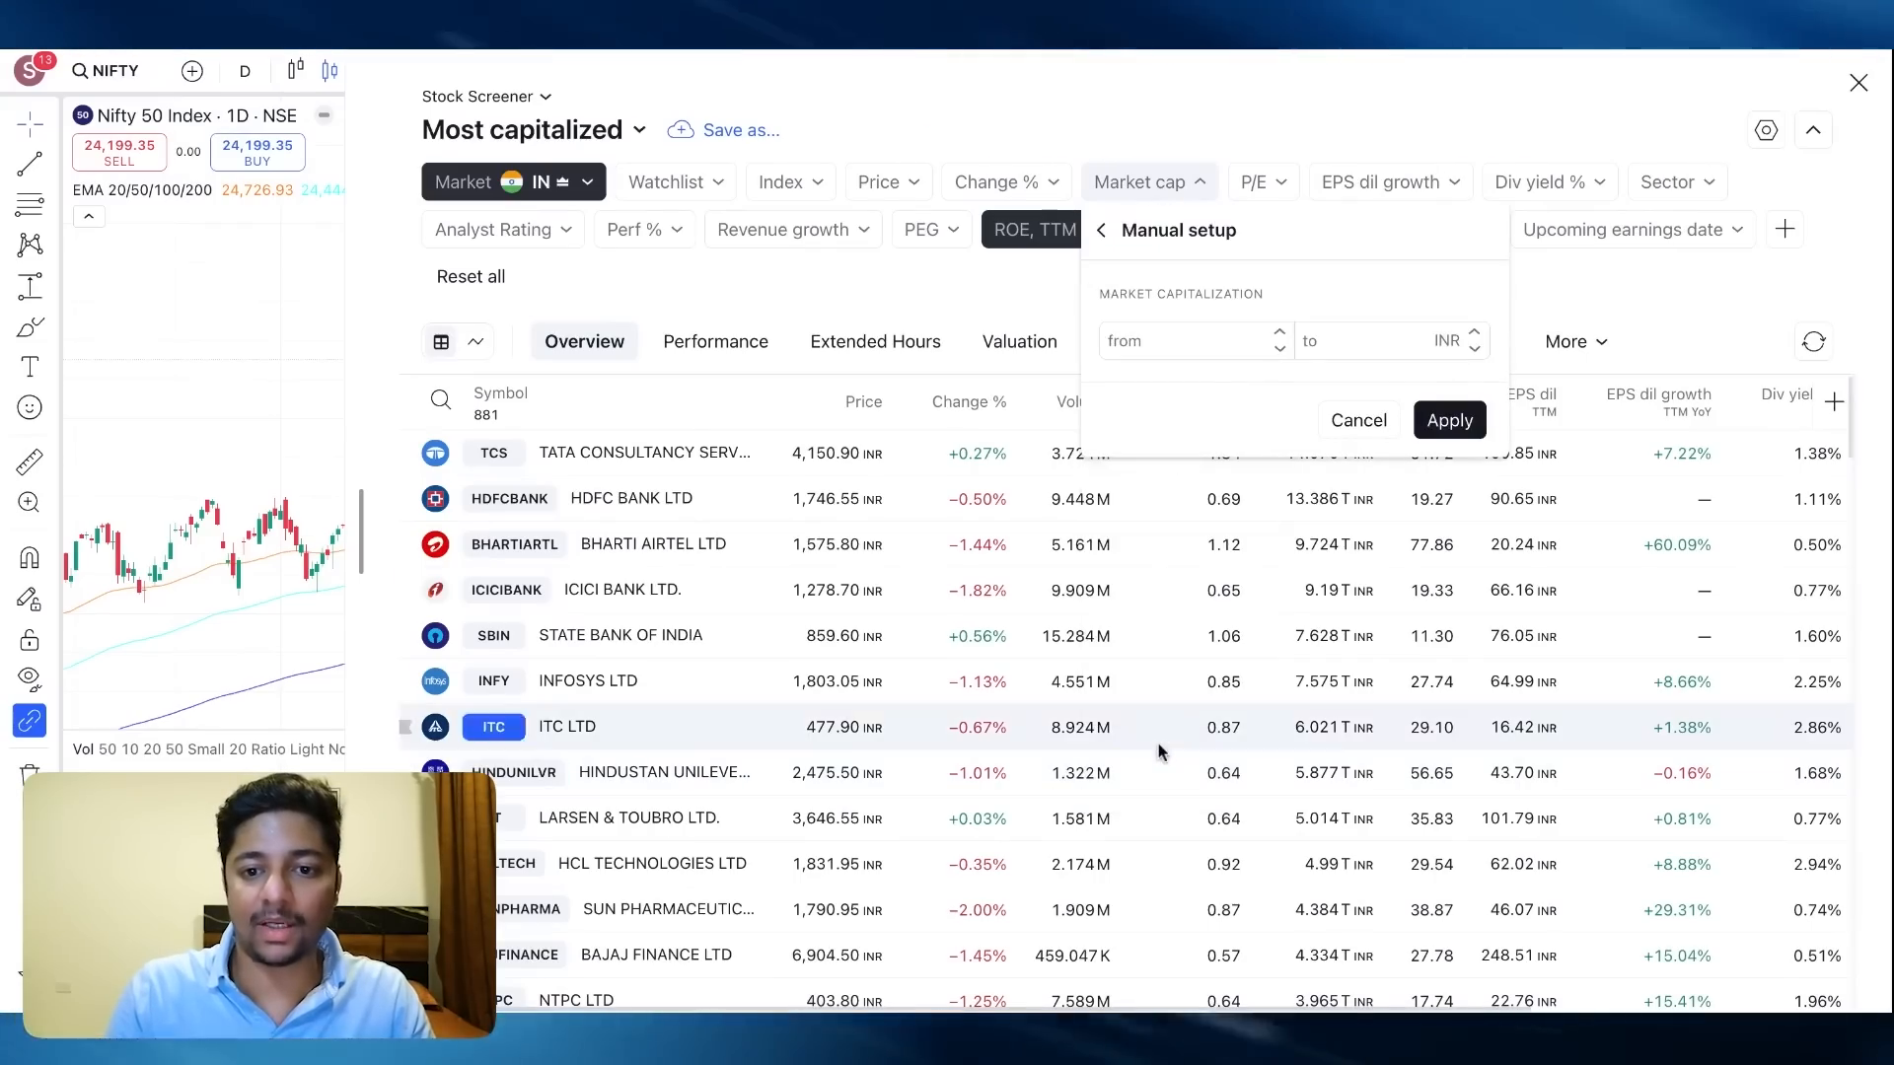
{"action": "left_click", "coordinate": [1243, 338]}
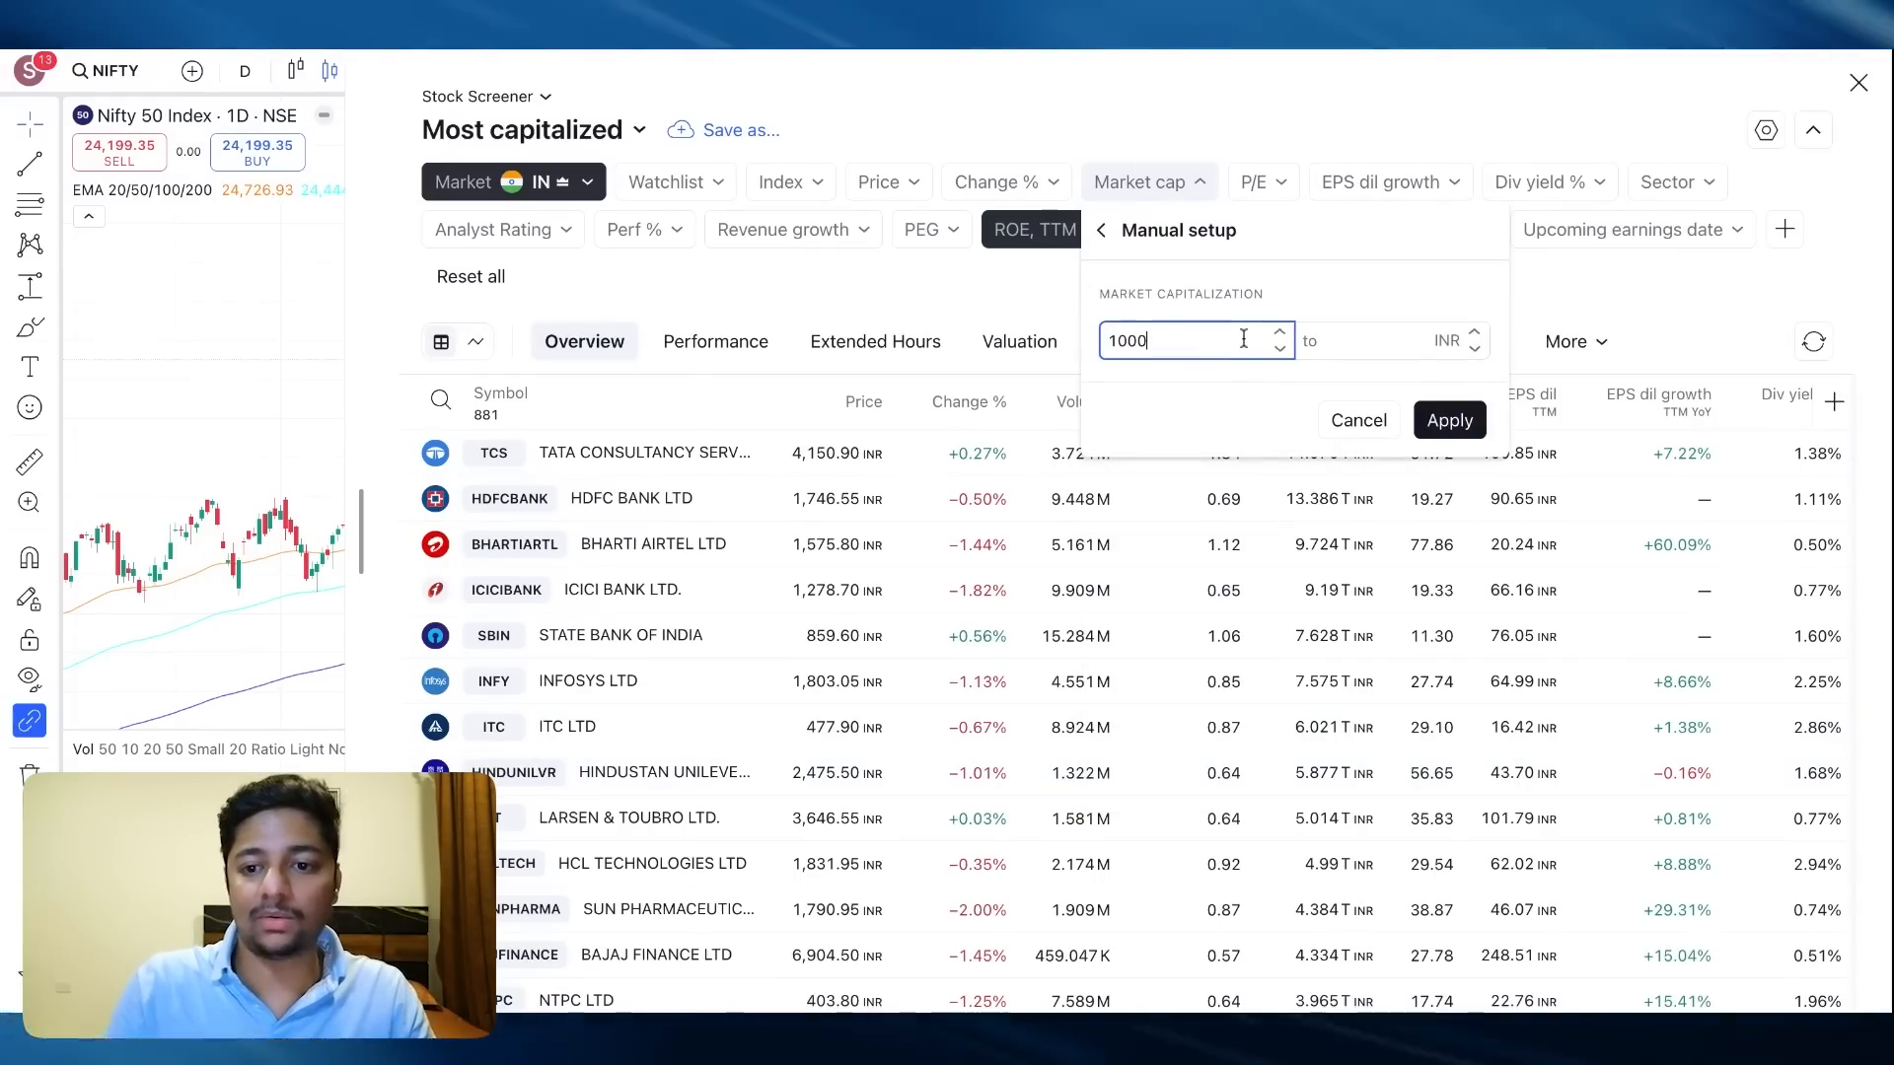
{"action": "left_click", "coordinate": [1449, 420]}
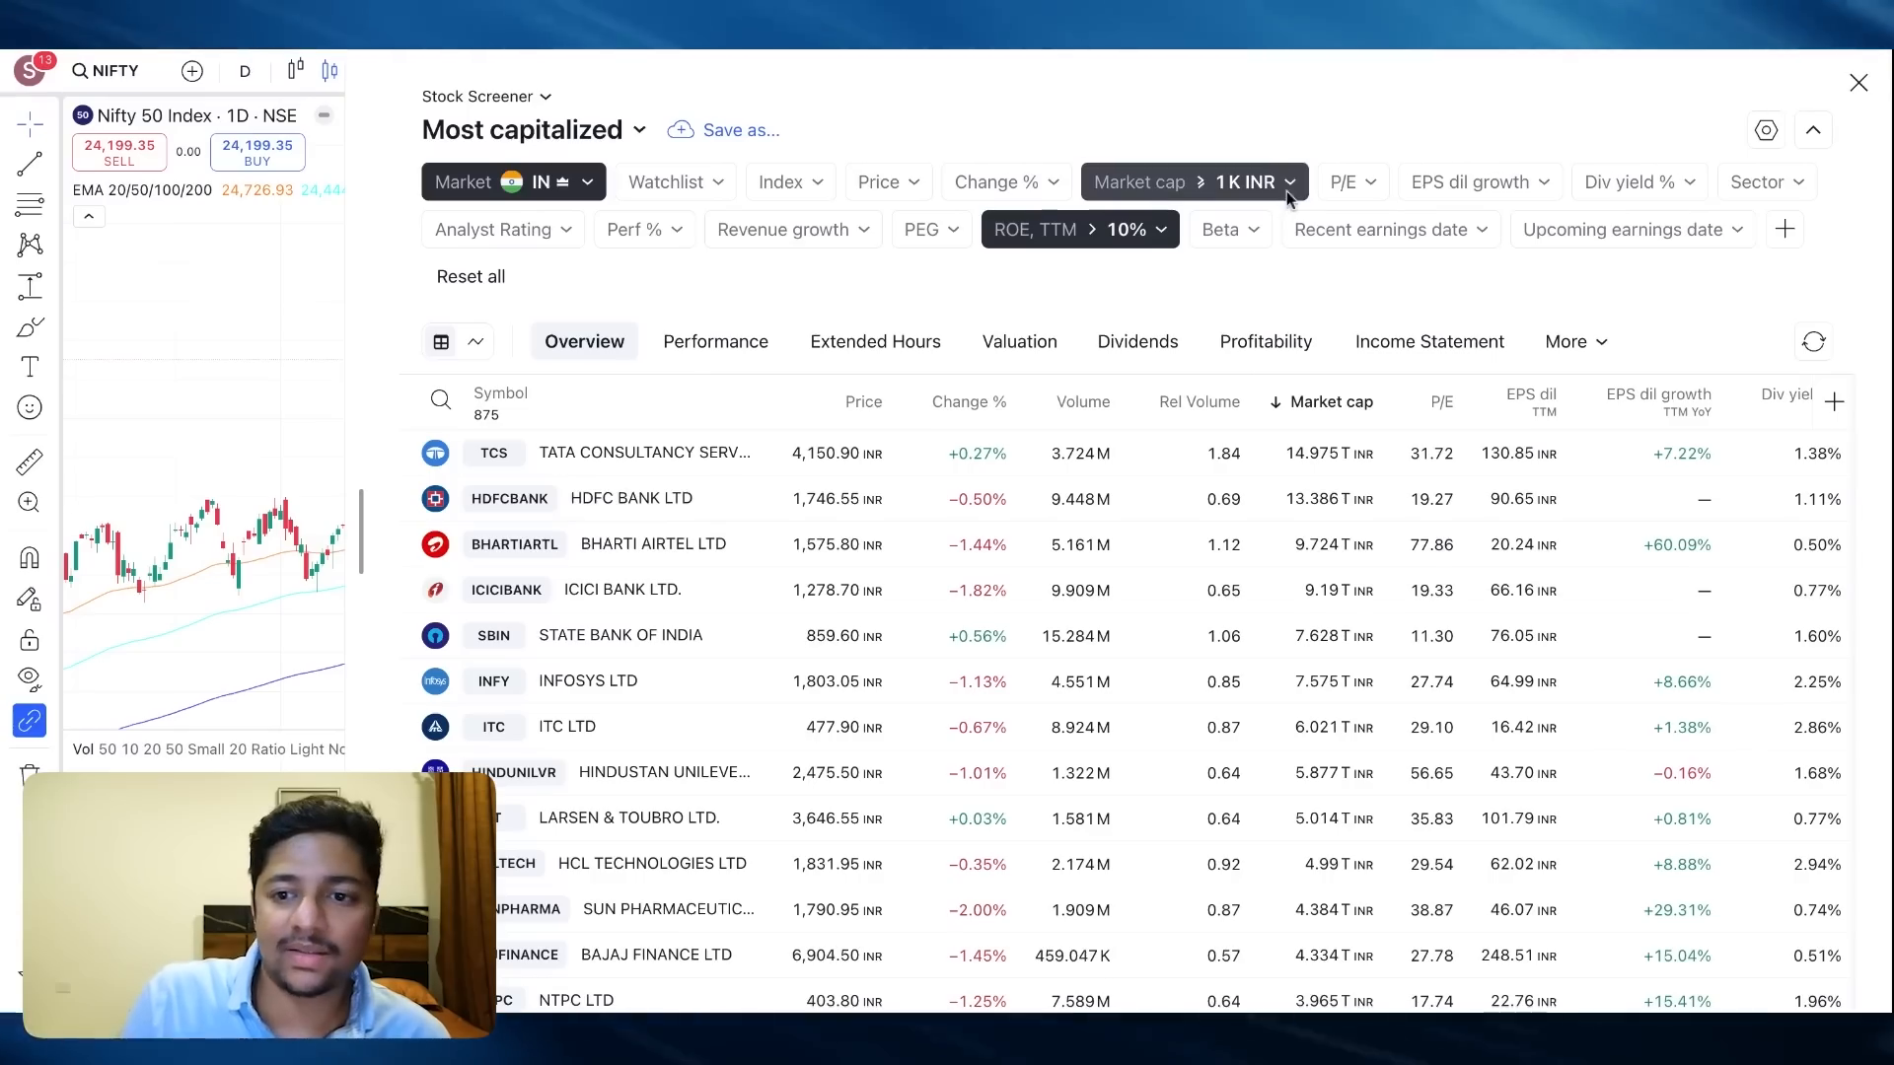
Filter the stocks by TTM YoY diluted EPS growth above 10% using a manual setup
{"action": "left_click", "coordinate": [1475, 182]}
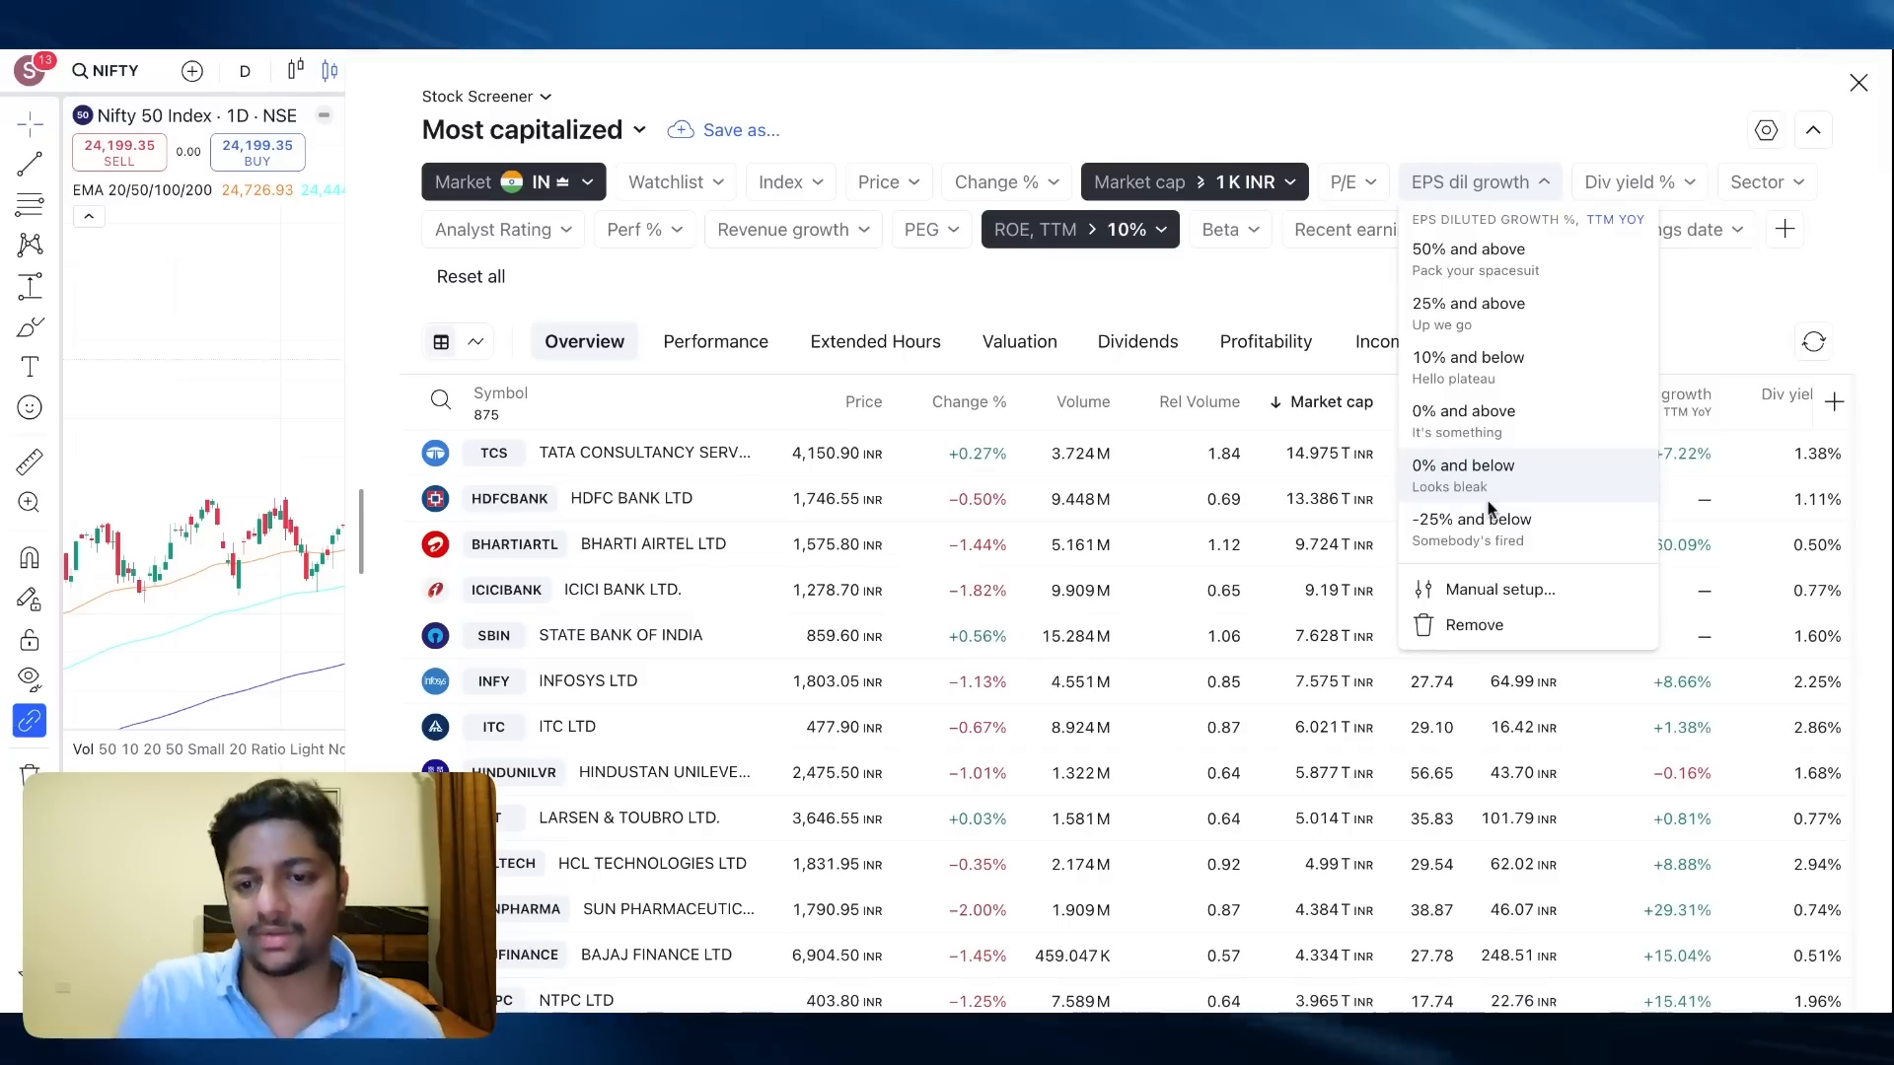
{"action": "left_click", "coordinate": [1499, 589]}
{"action": "left_click", "coordinate": [1563, 479]}
{"action": "type", "text": "10"}
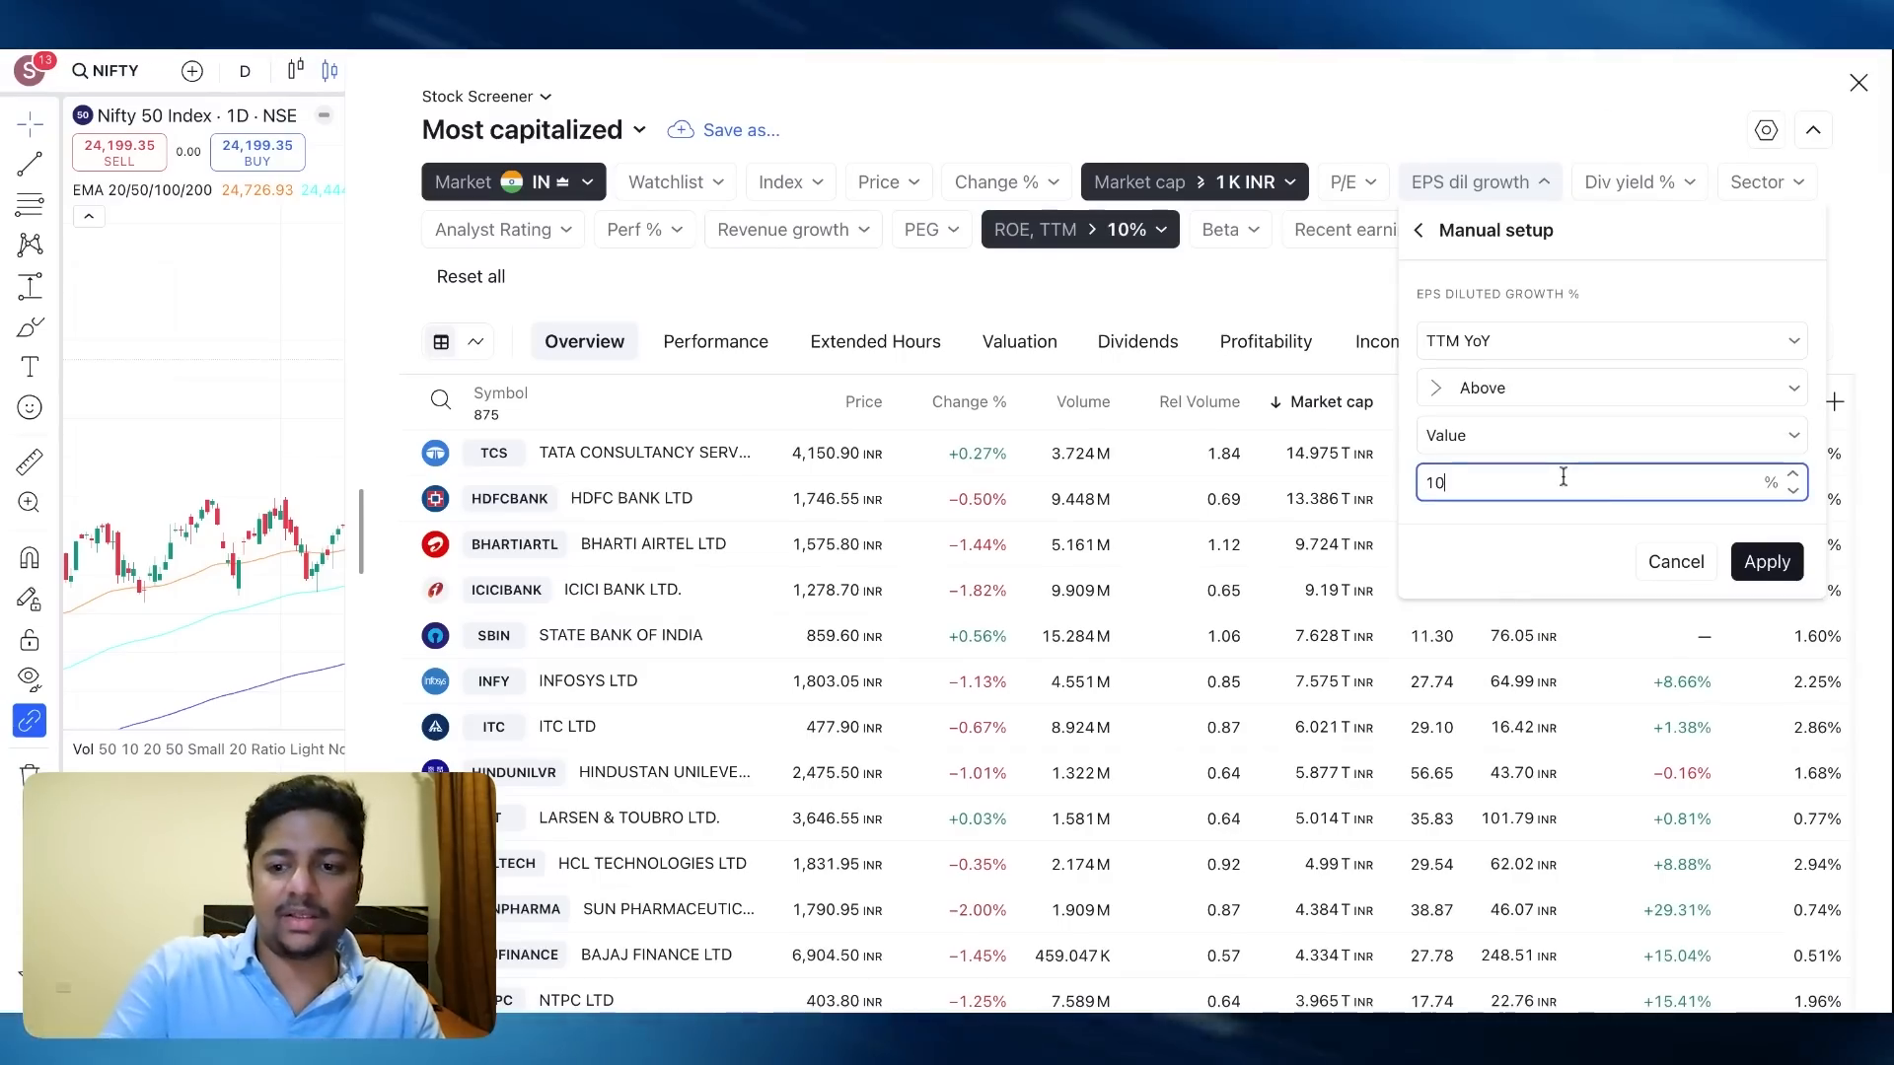
{"action": "left_click", "coordinate": [1766, 561]}
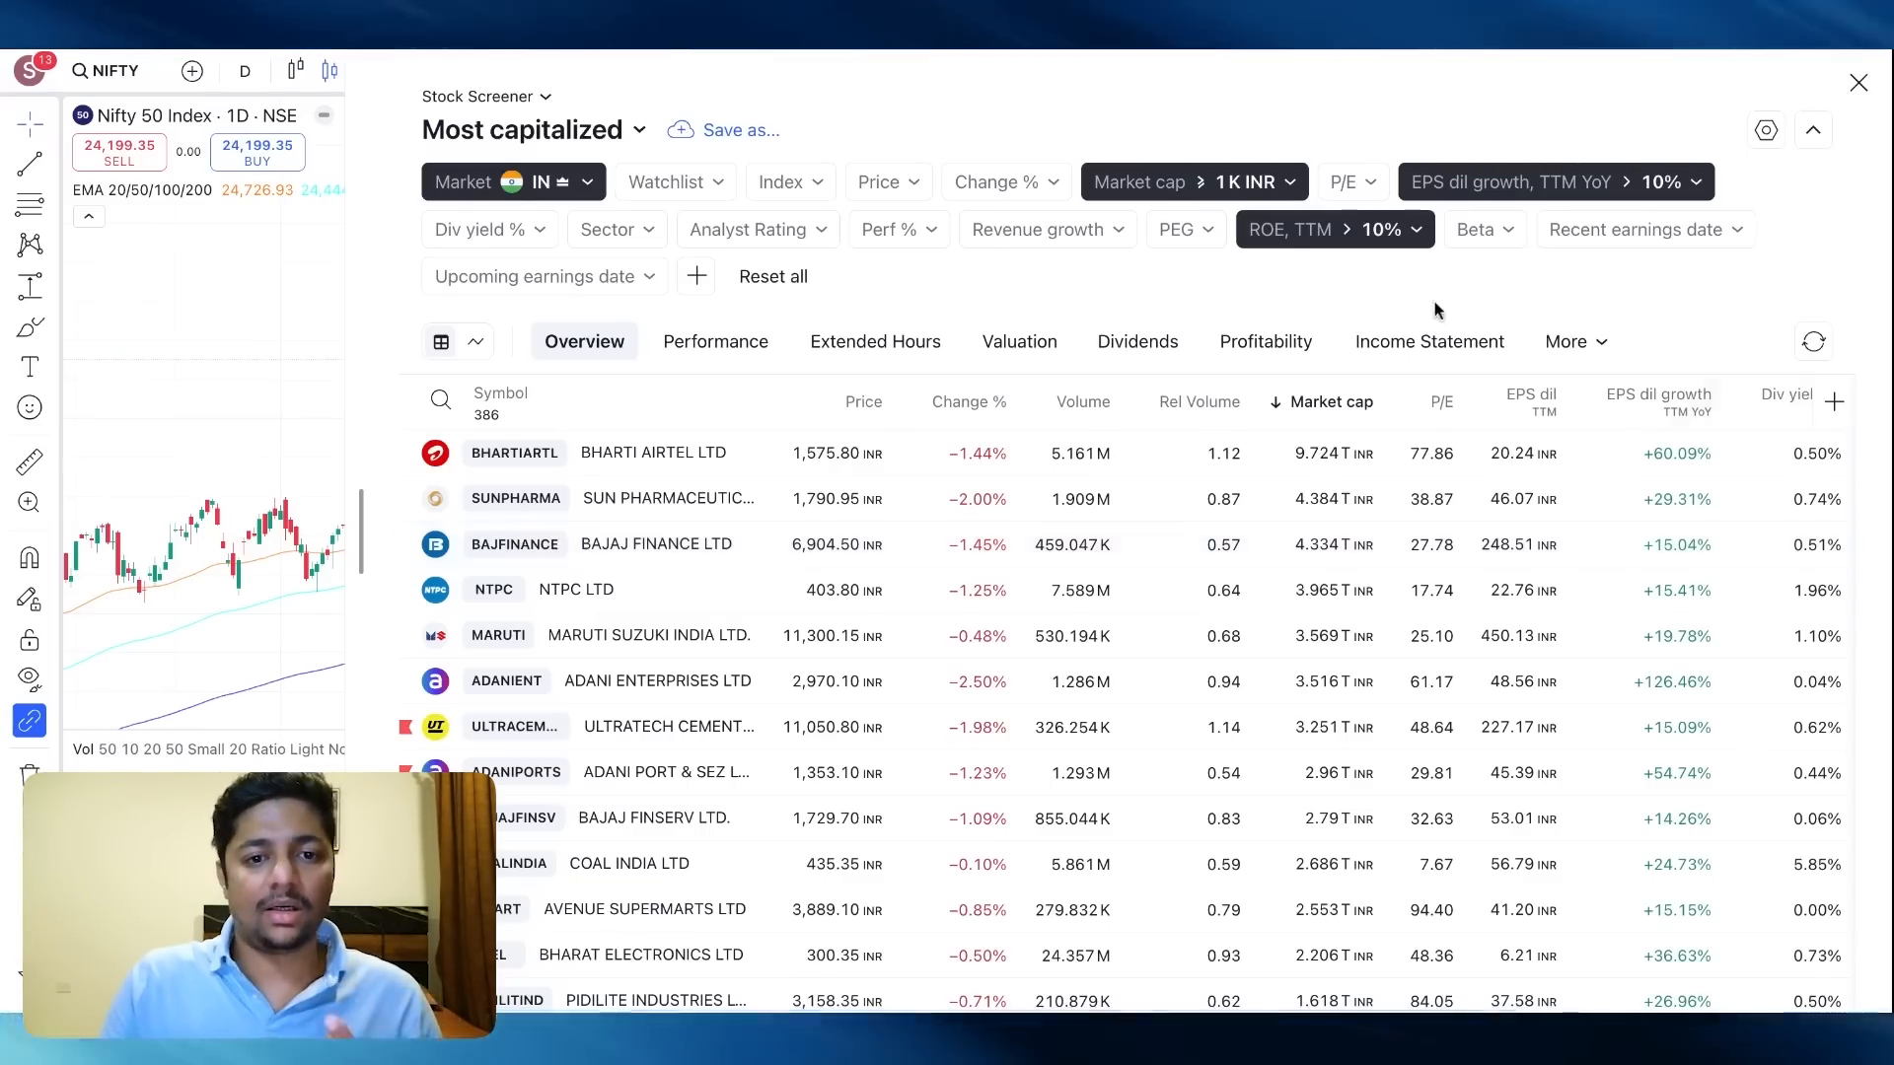
Filter the stocks by revenue growth above 10%, keeping the TTM YoY period
{"action": "left_click", "coordinate": [1095, 235]}
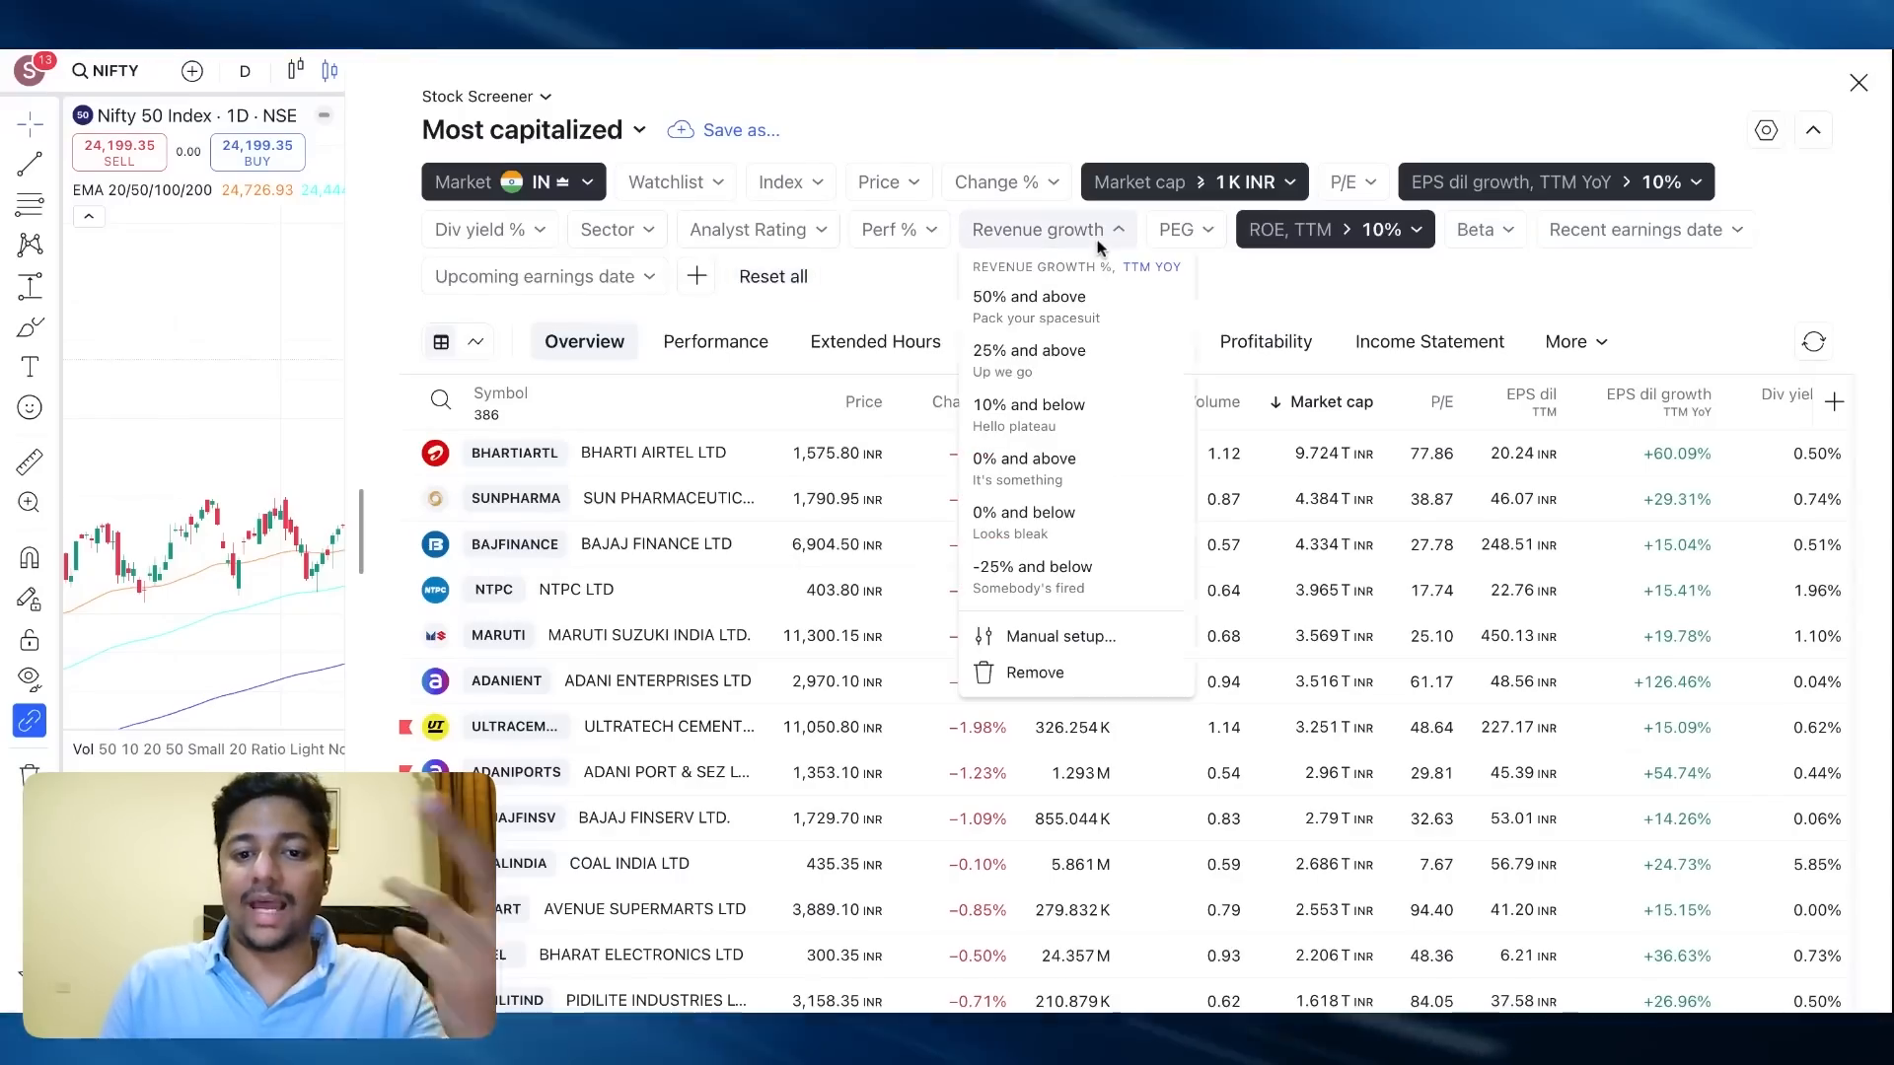
{"action": "left_click", "coordinate": [1063, 638]}
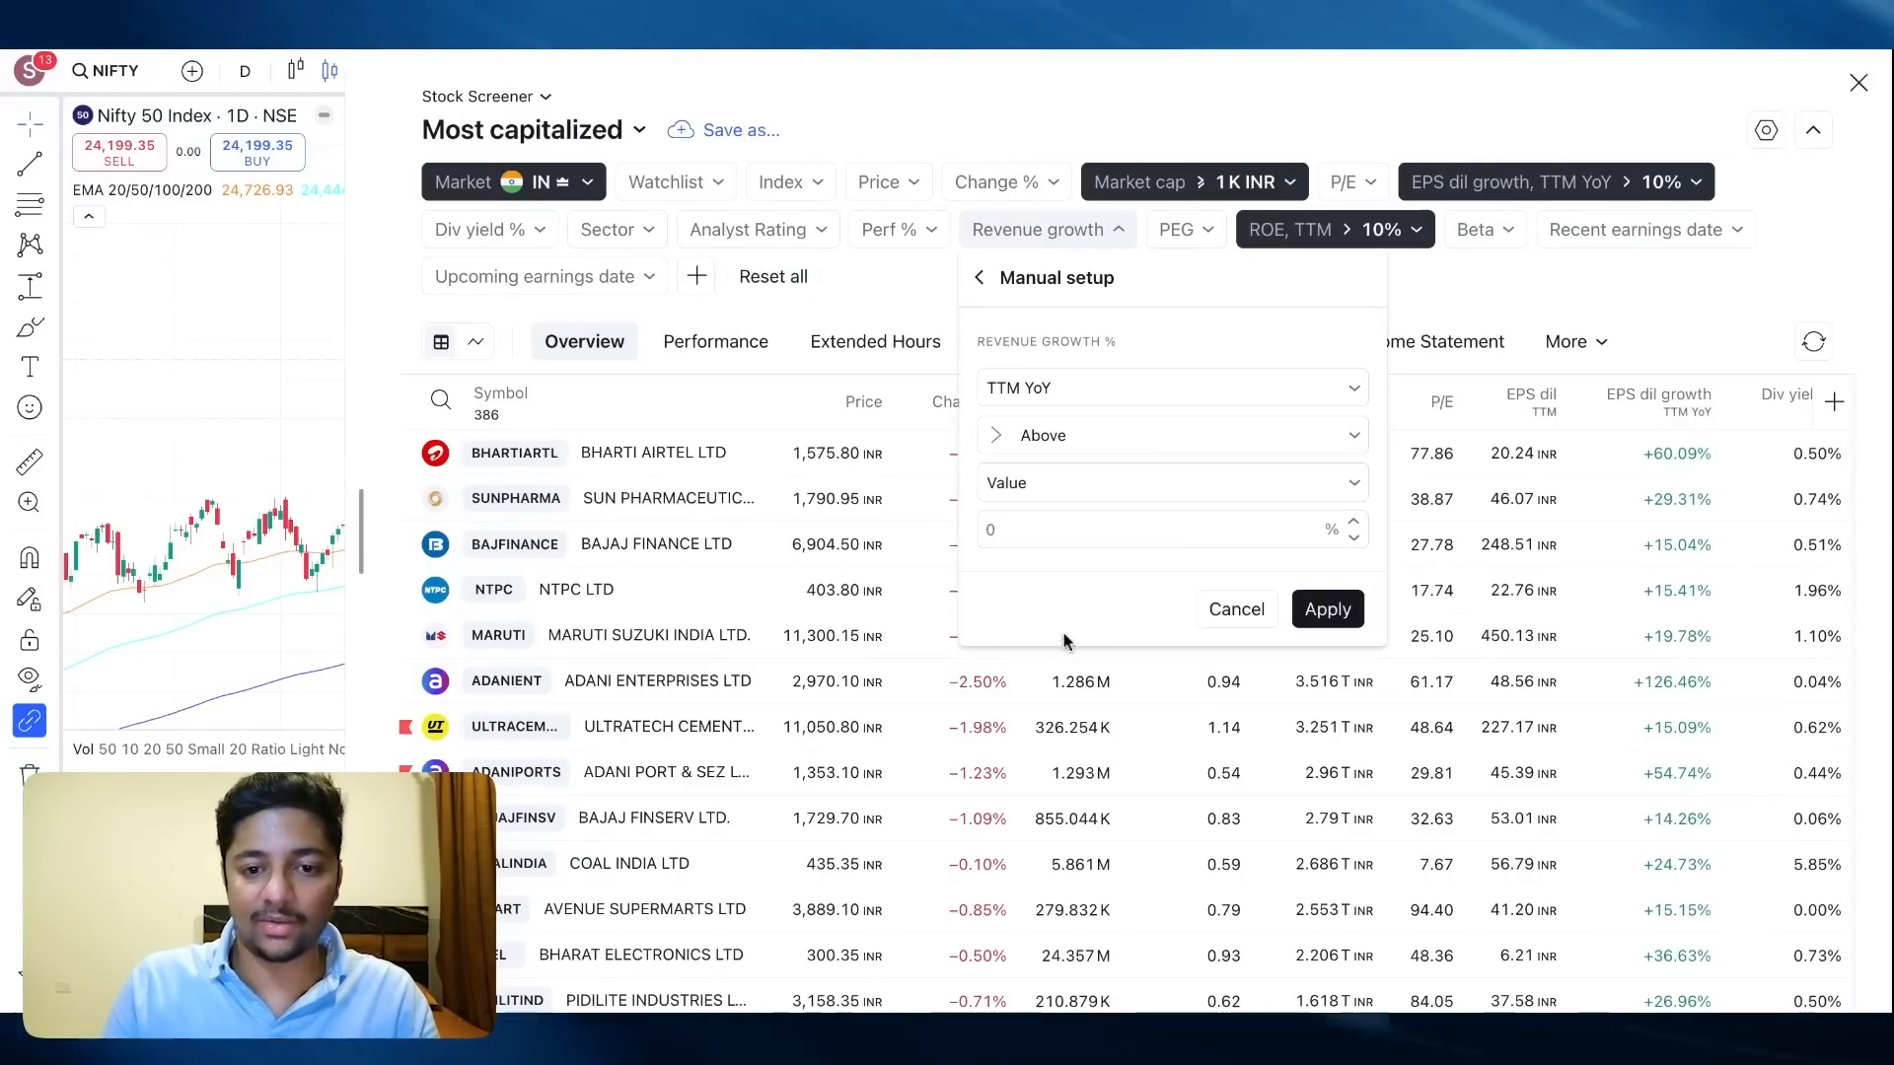
{"action": "left_click", "coordinate": [1050, 530]}
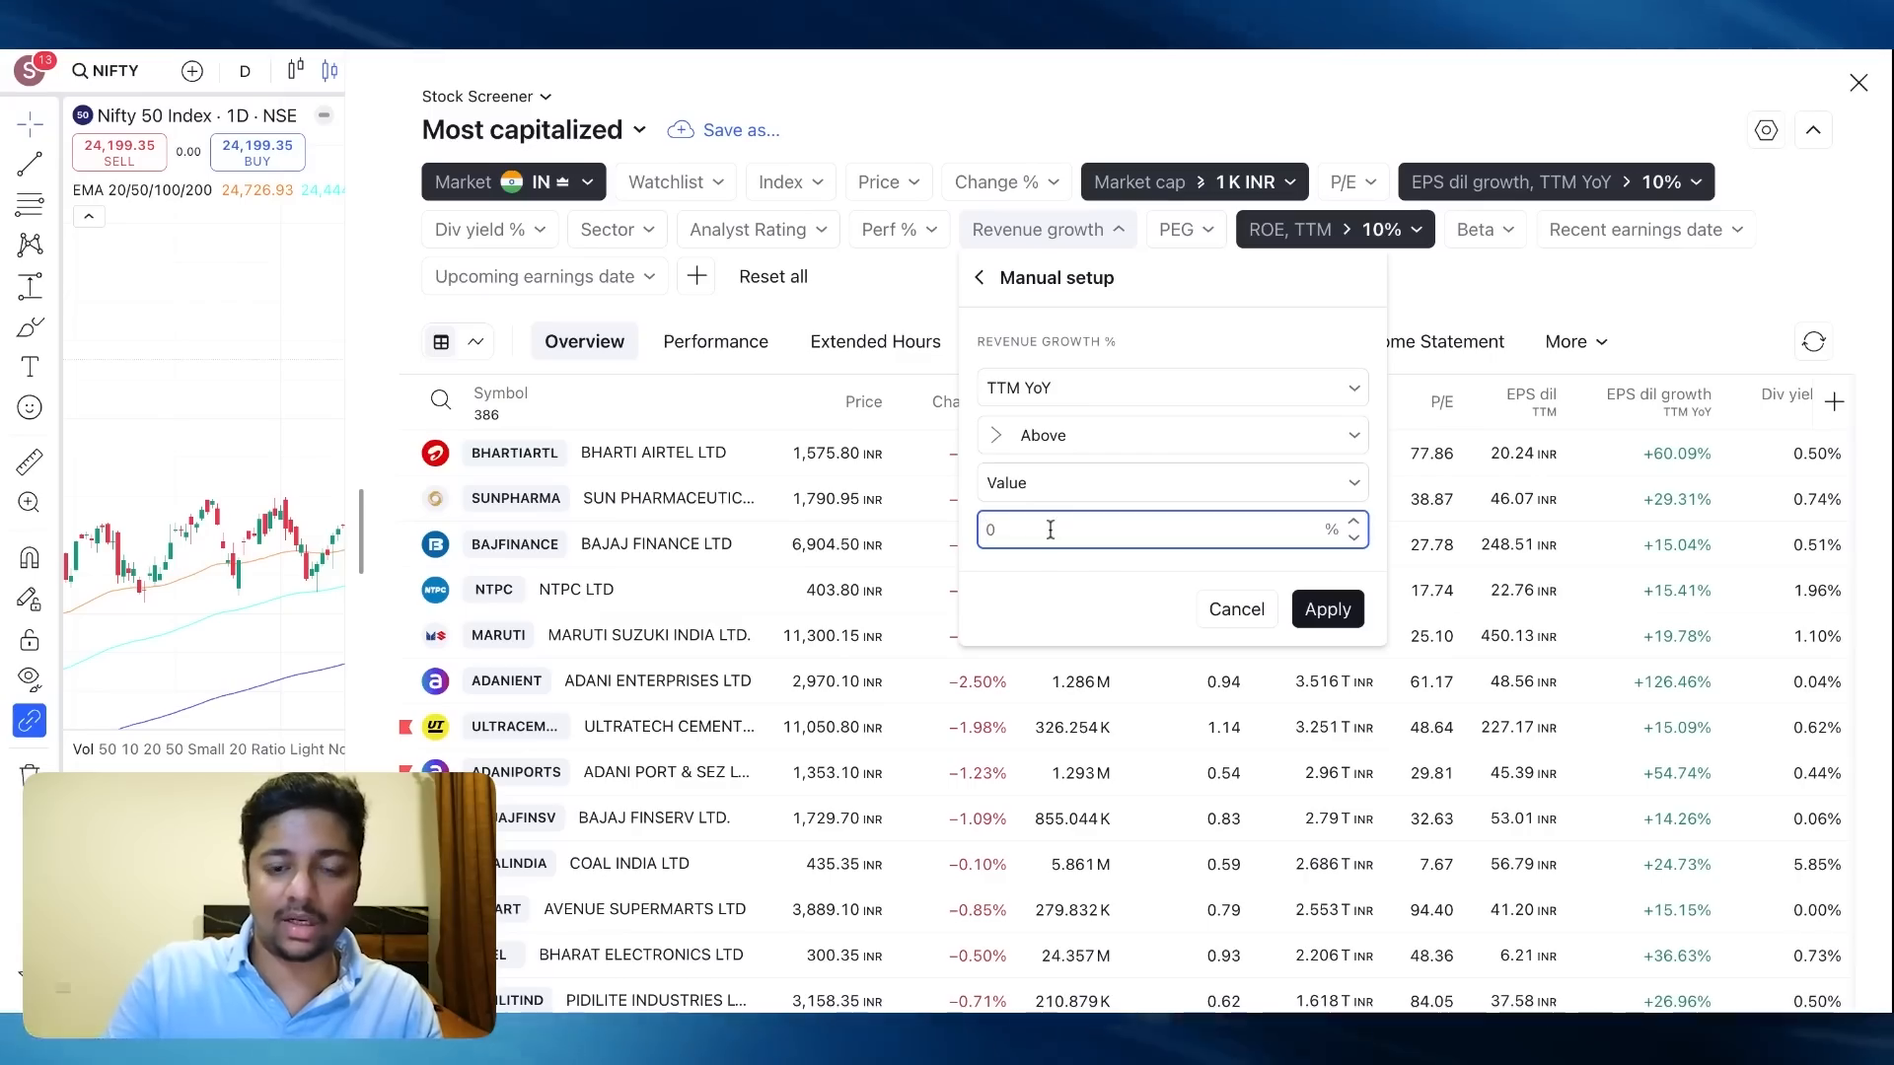
{"action": "left_click", "coordinate": [1106, 391]}
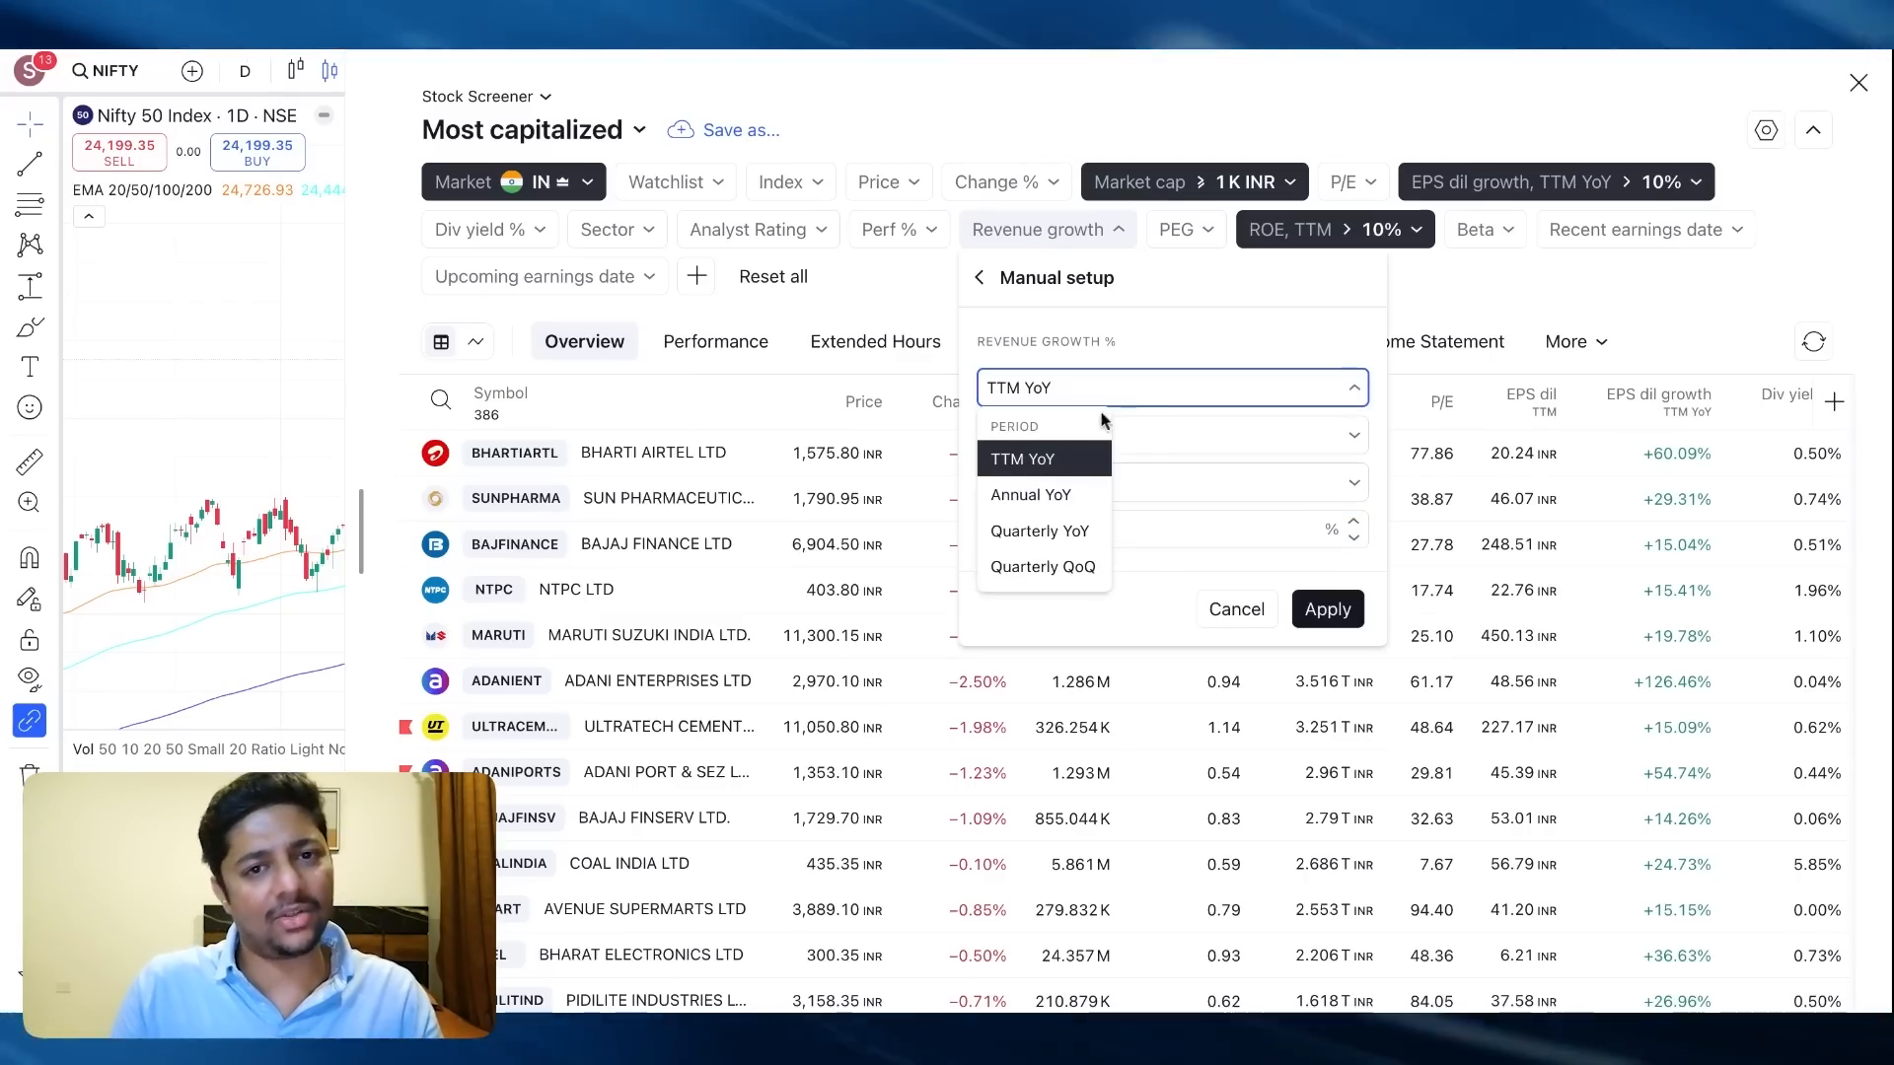
{"action": "left_click", "coordinate": [1063, 478]}
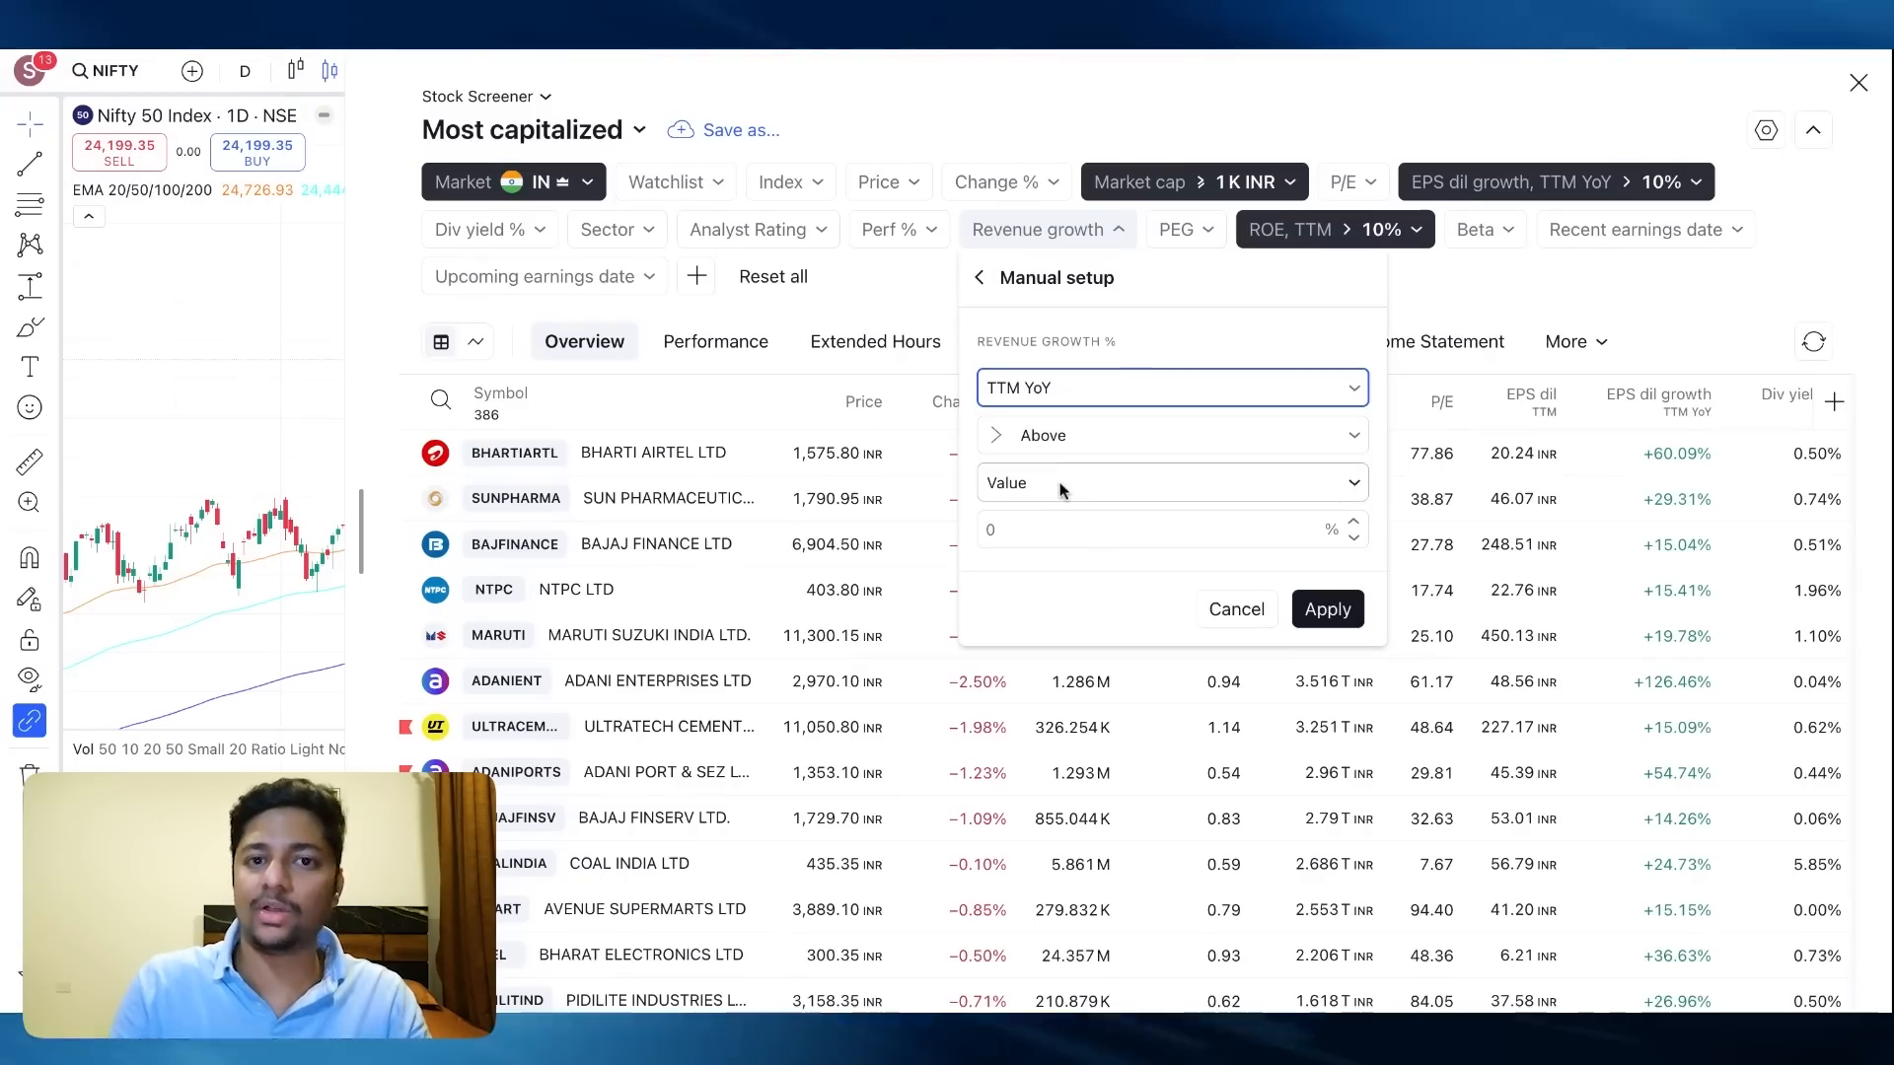
{"action": "left_click", "coordinate": [1044, 527]}
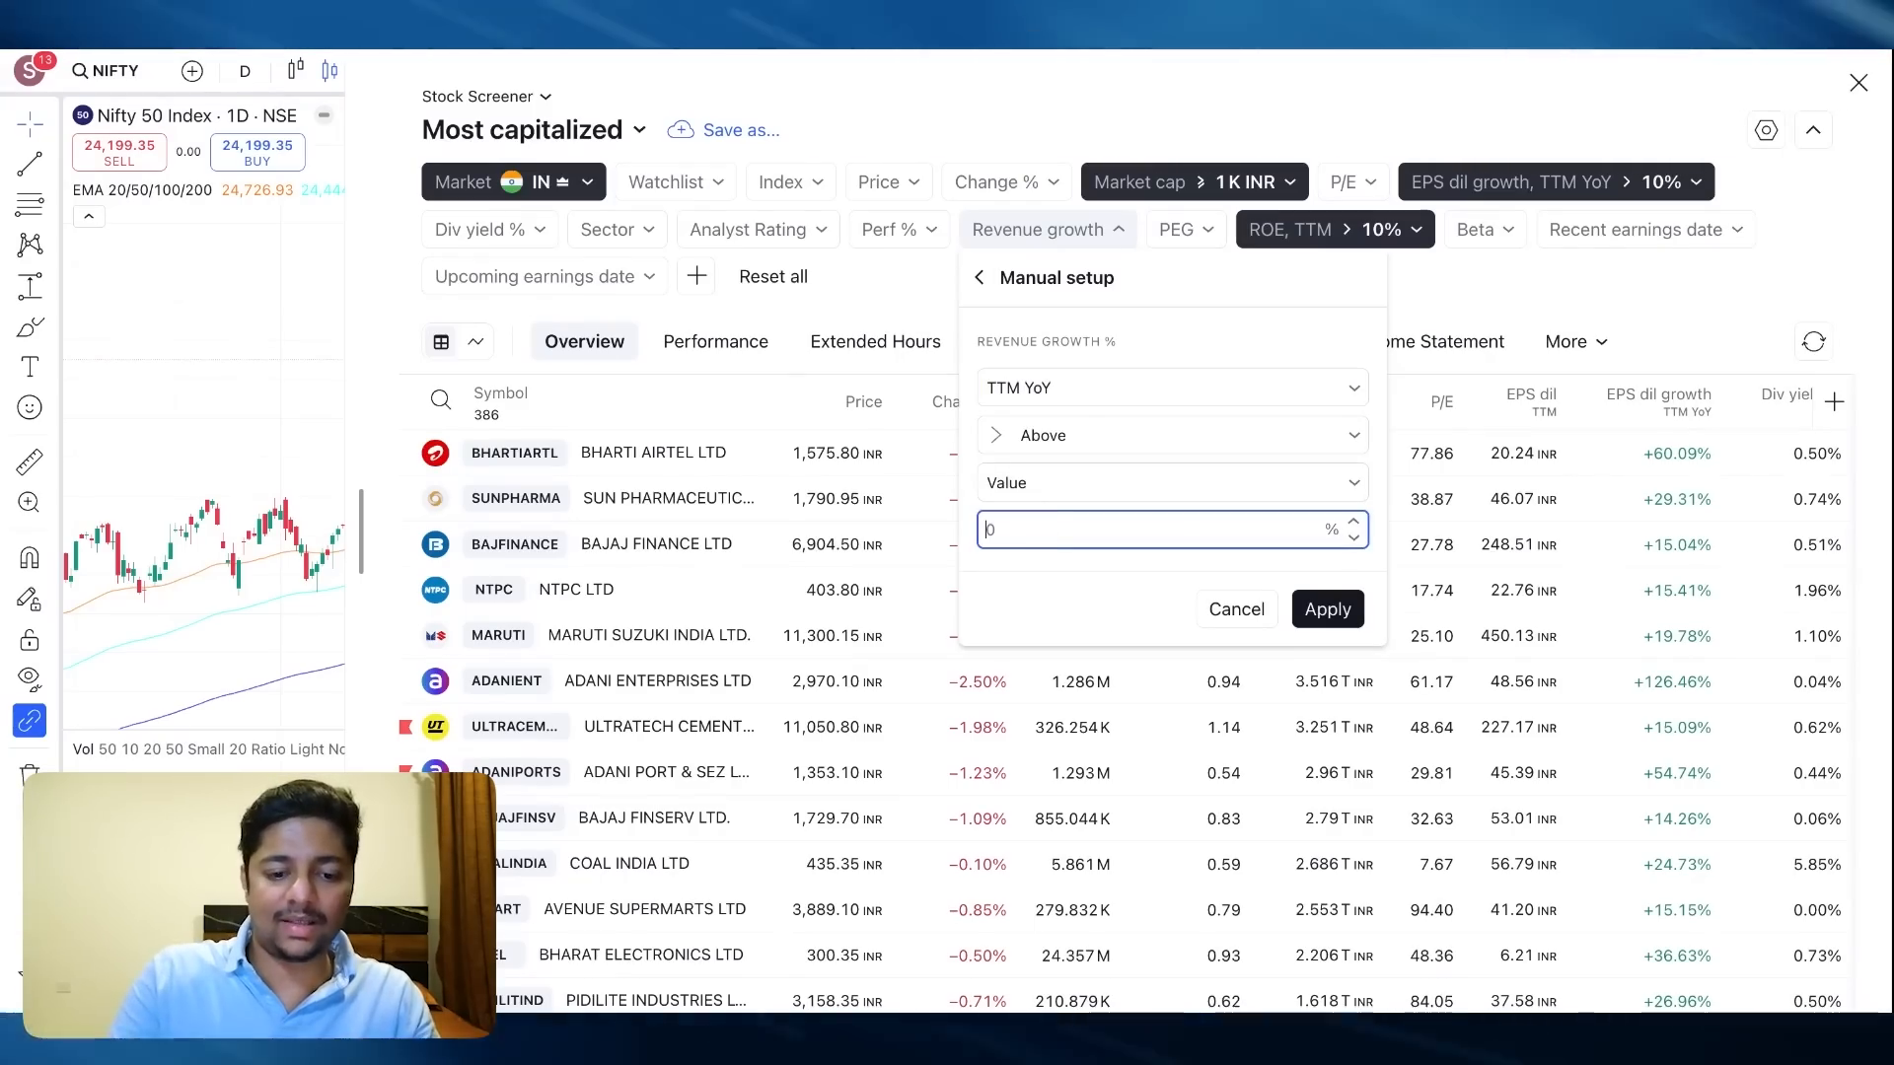
{"action": "type", "text": "10"}
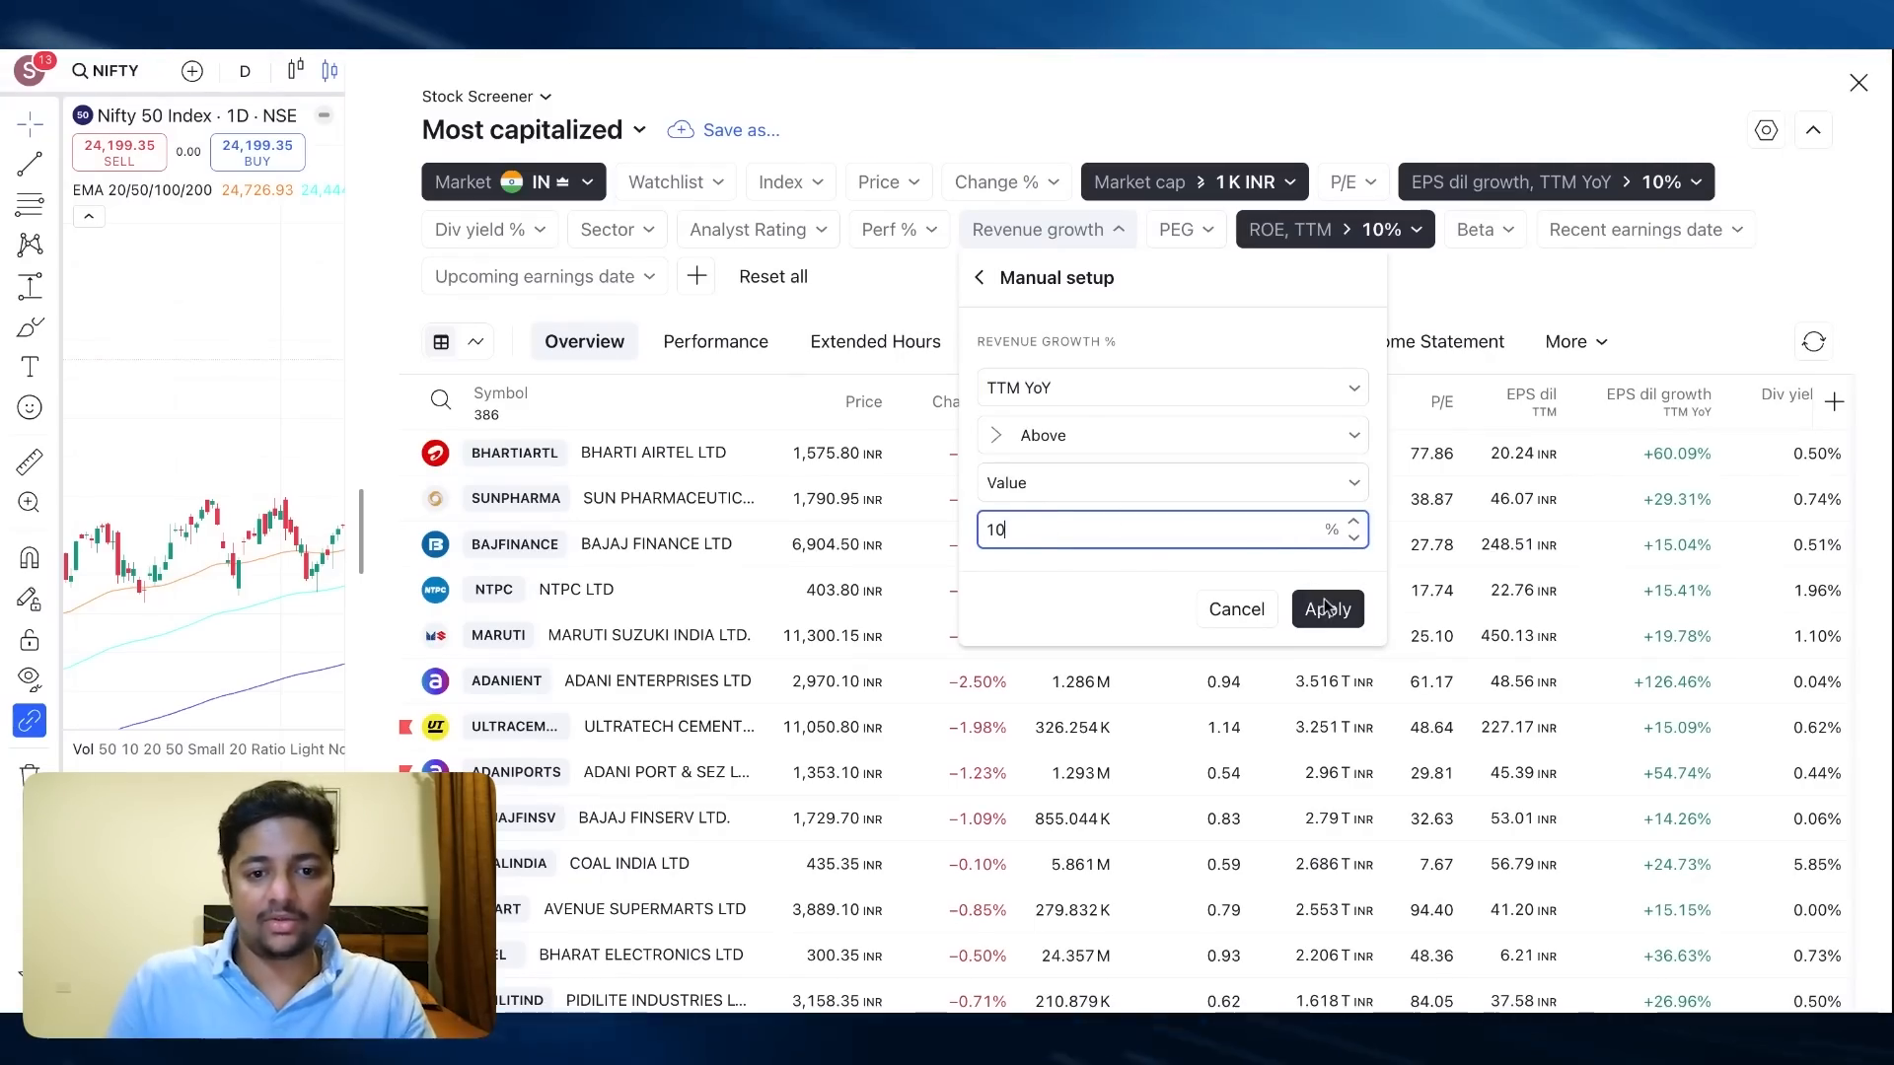
{"action": "left_click", "coordinate": [1326, 608]}
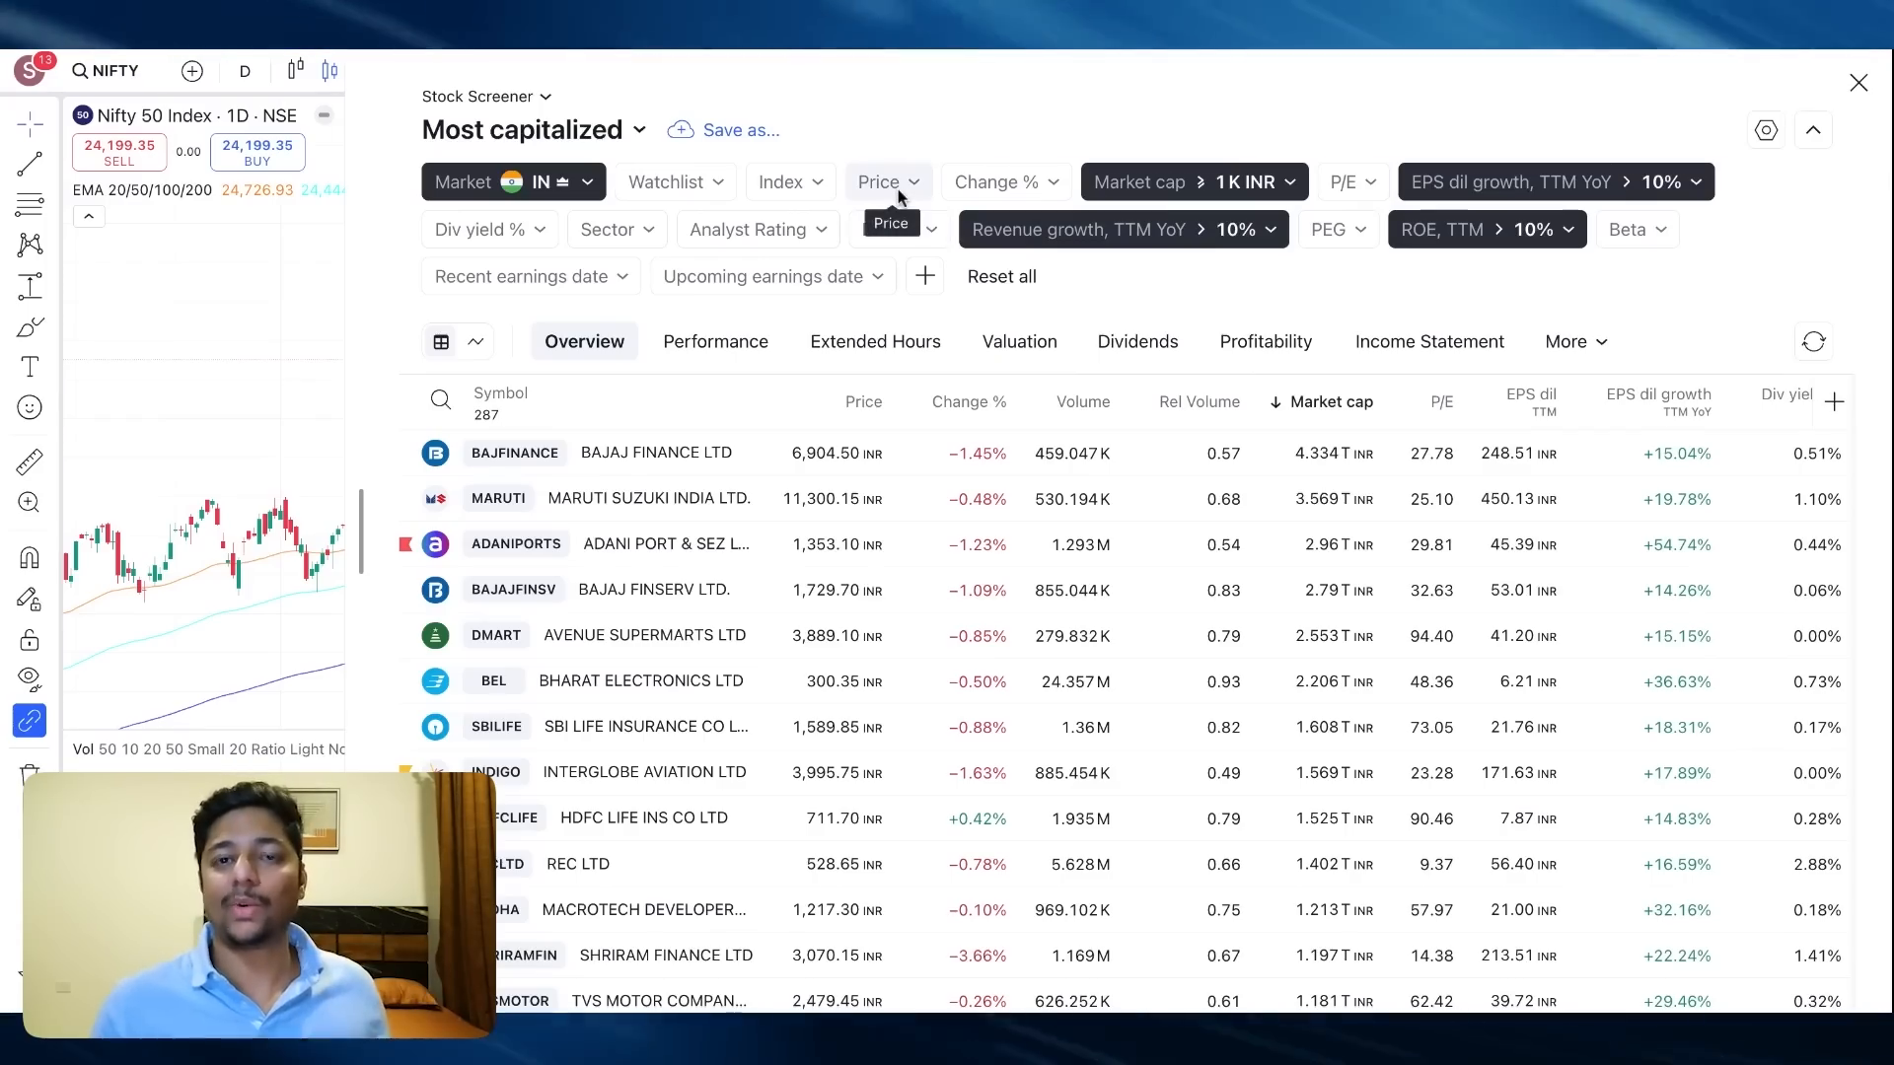
Add an Exponential Moving Average filter with length 50 and a 1 day interval to the screener
{"action": "left_click", "coordinate": [925, 278]}
{"action": "type", "text": "ema"}
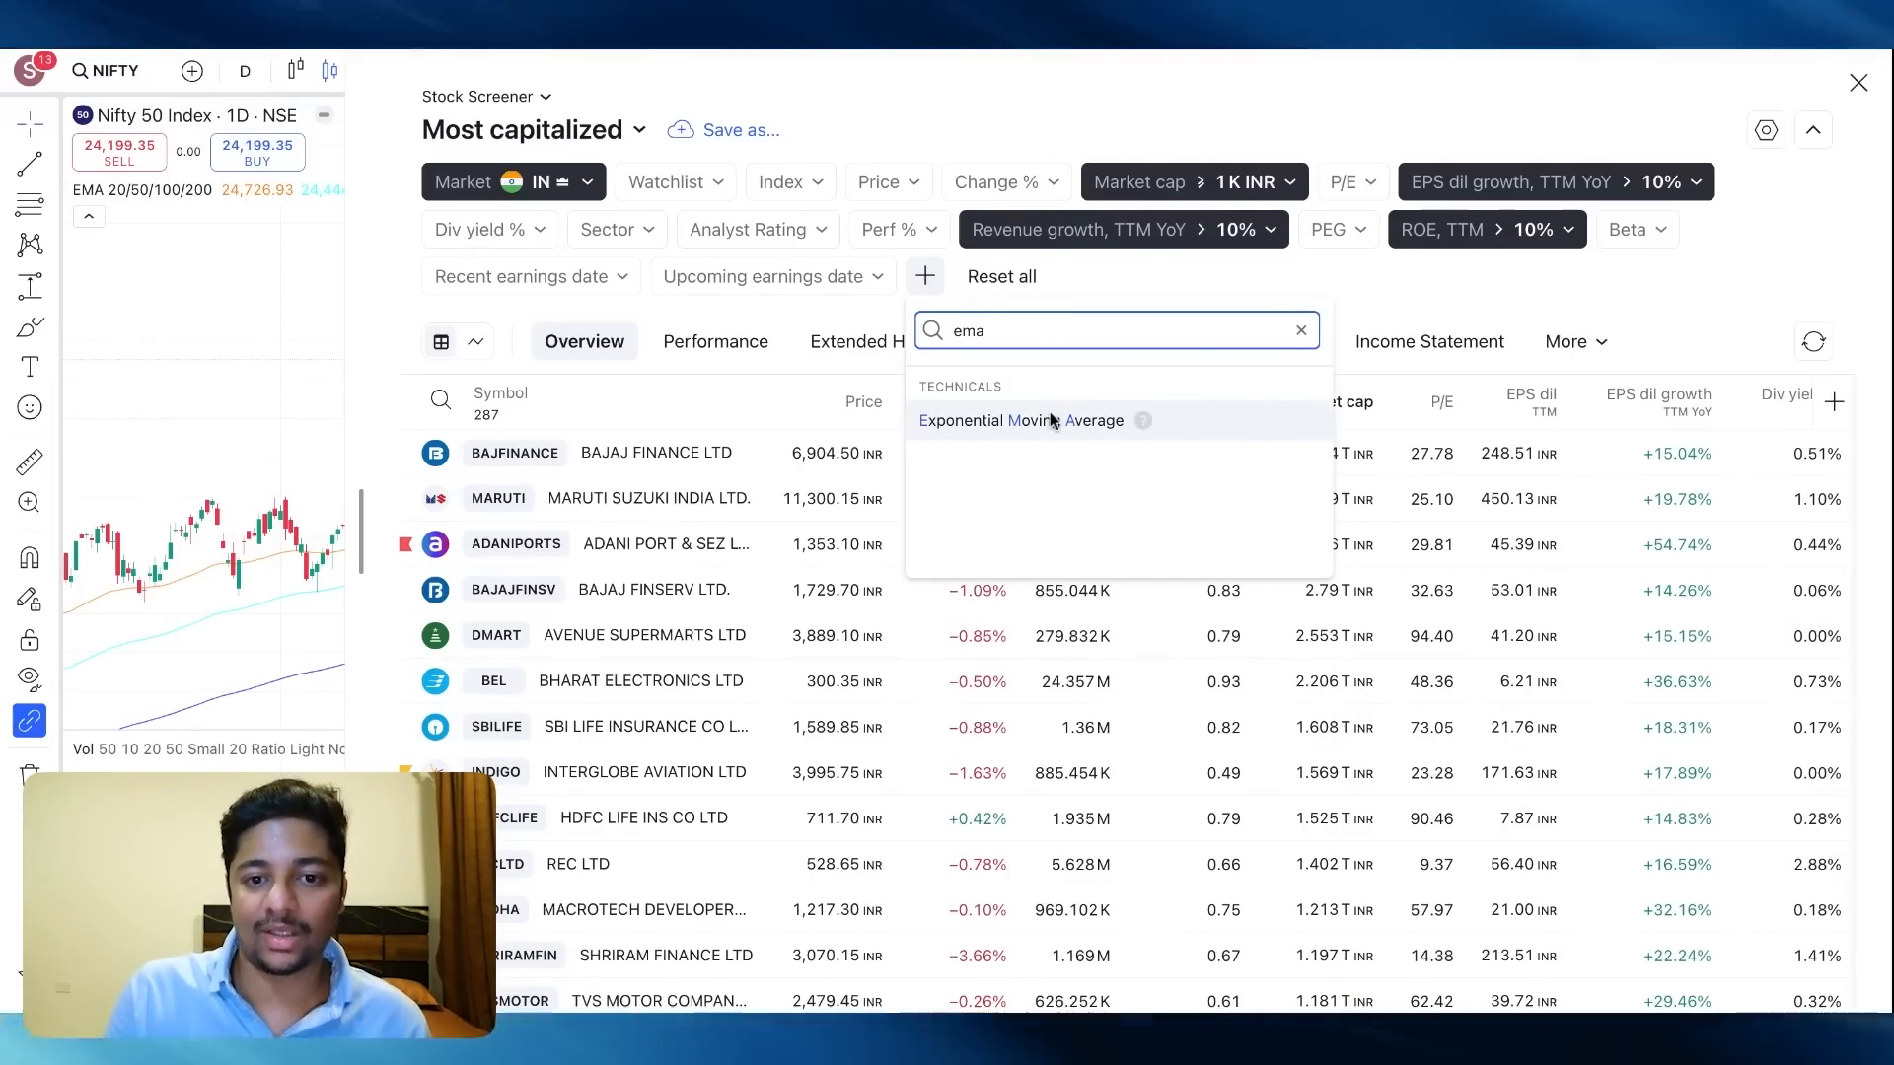
{"action": "left_click", "coordinate": [1052, 421]}
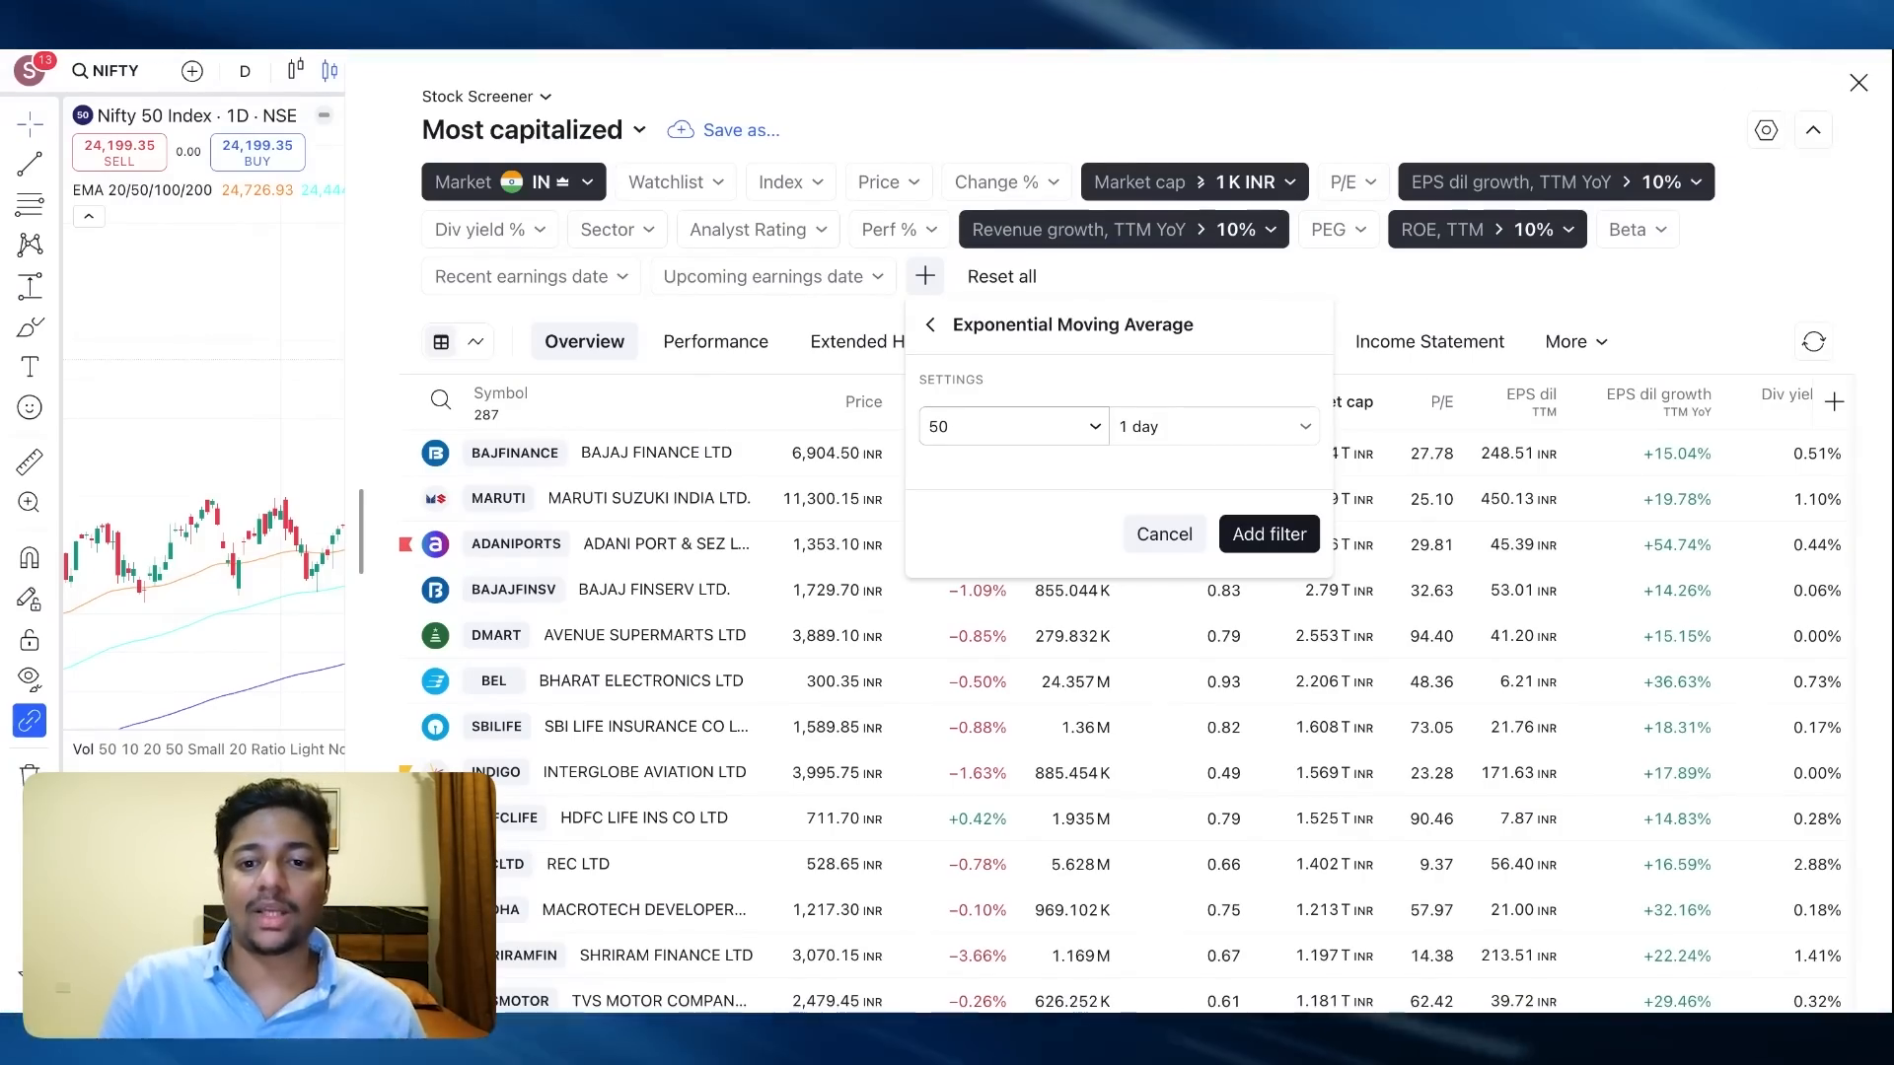
{"action": "left_click", "coordinate": [1146, 430]}
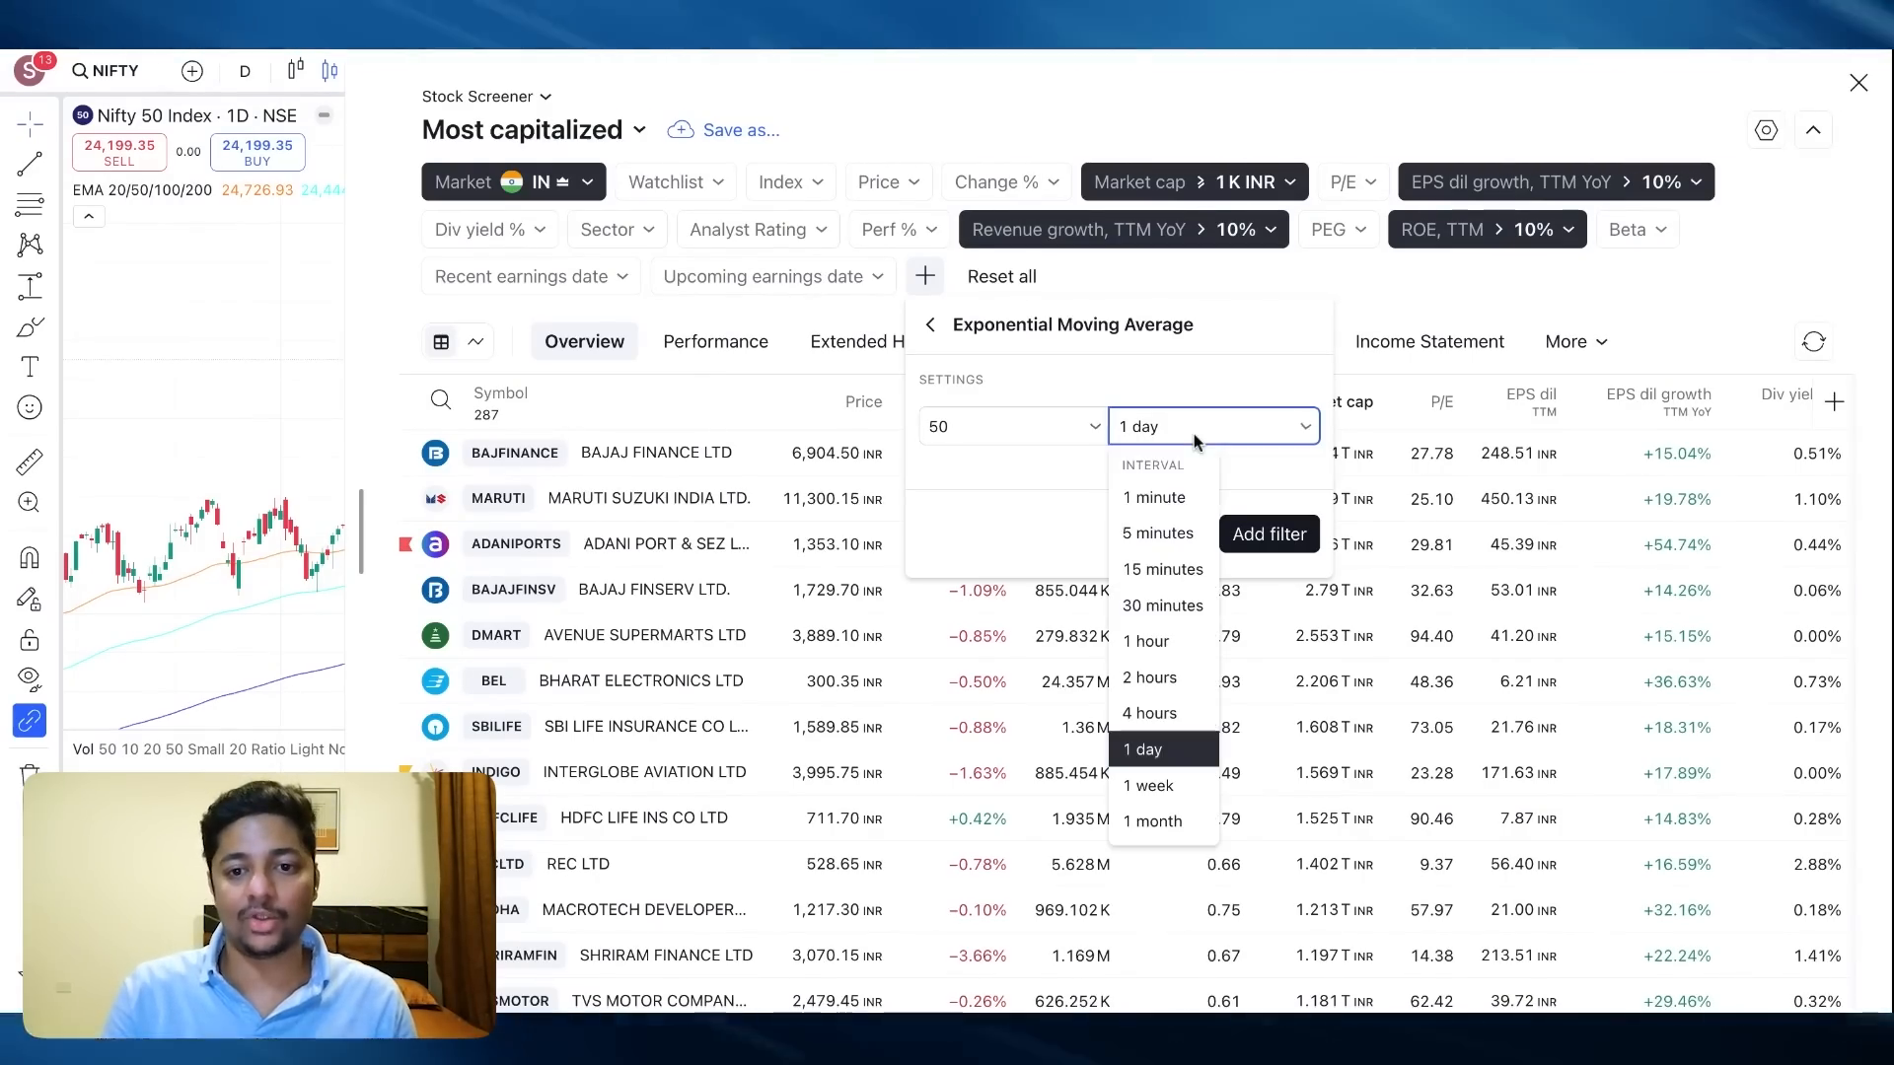
{"action": "left_click", "coordinate": [1156, 747]}
{"action": "left_click", "coordinate": [1269, 533]}
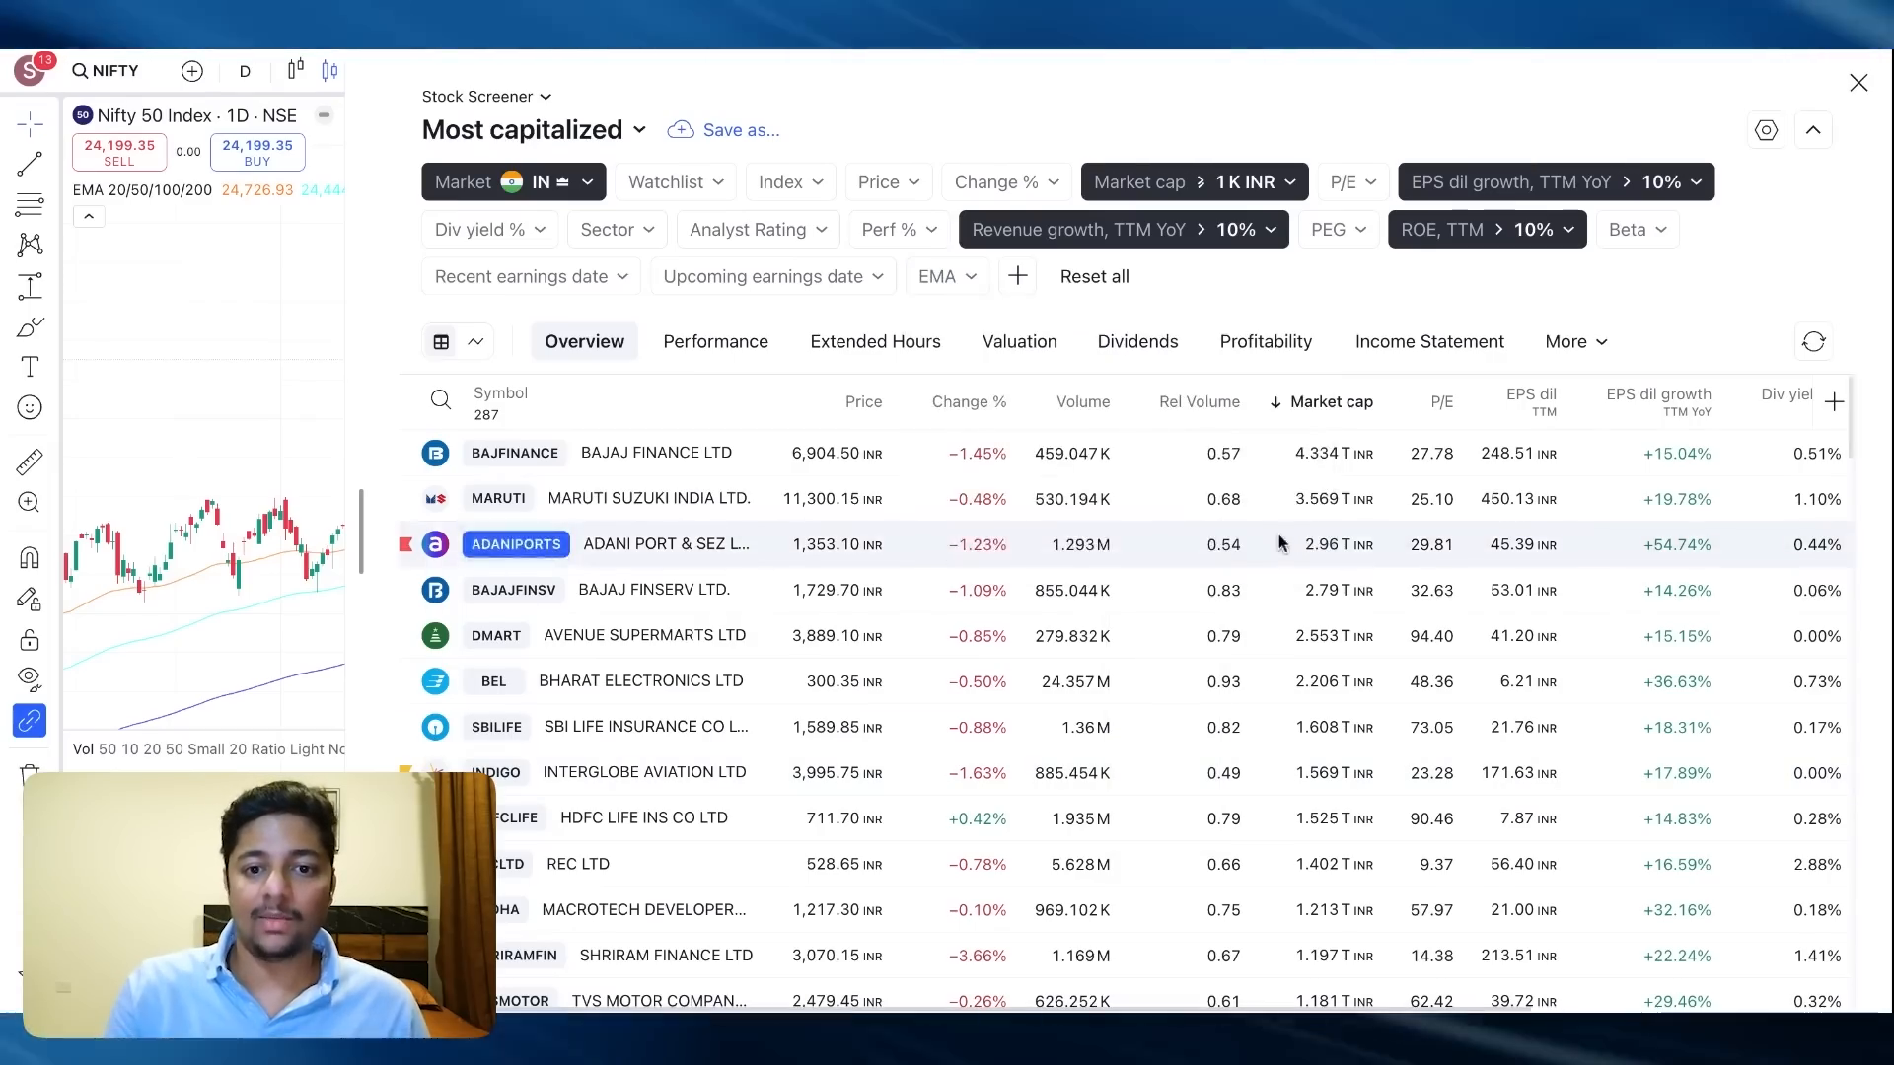
Set the EMA (50) filter to Below Price by 0% to 10% and view the Bharat Electronics chart in a slightly wider chart area
{"action": "left_click", "coordinate": [945, 277]}
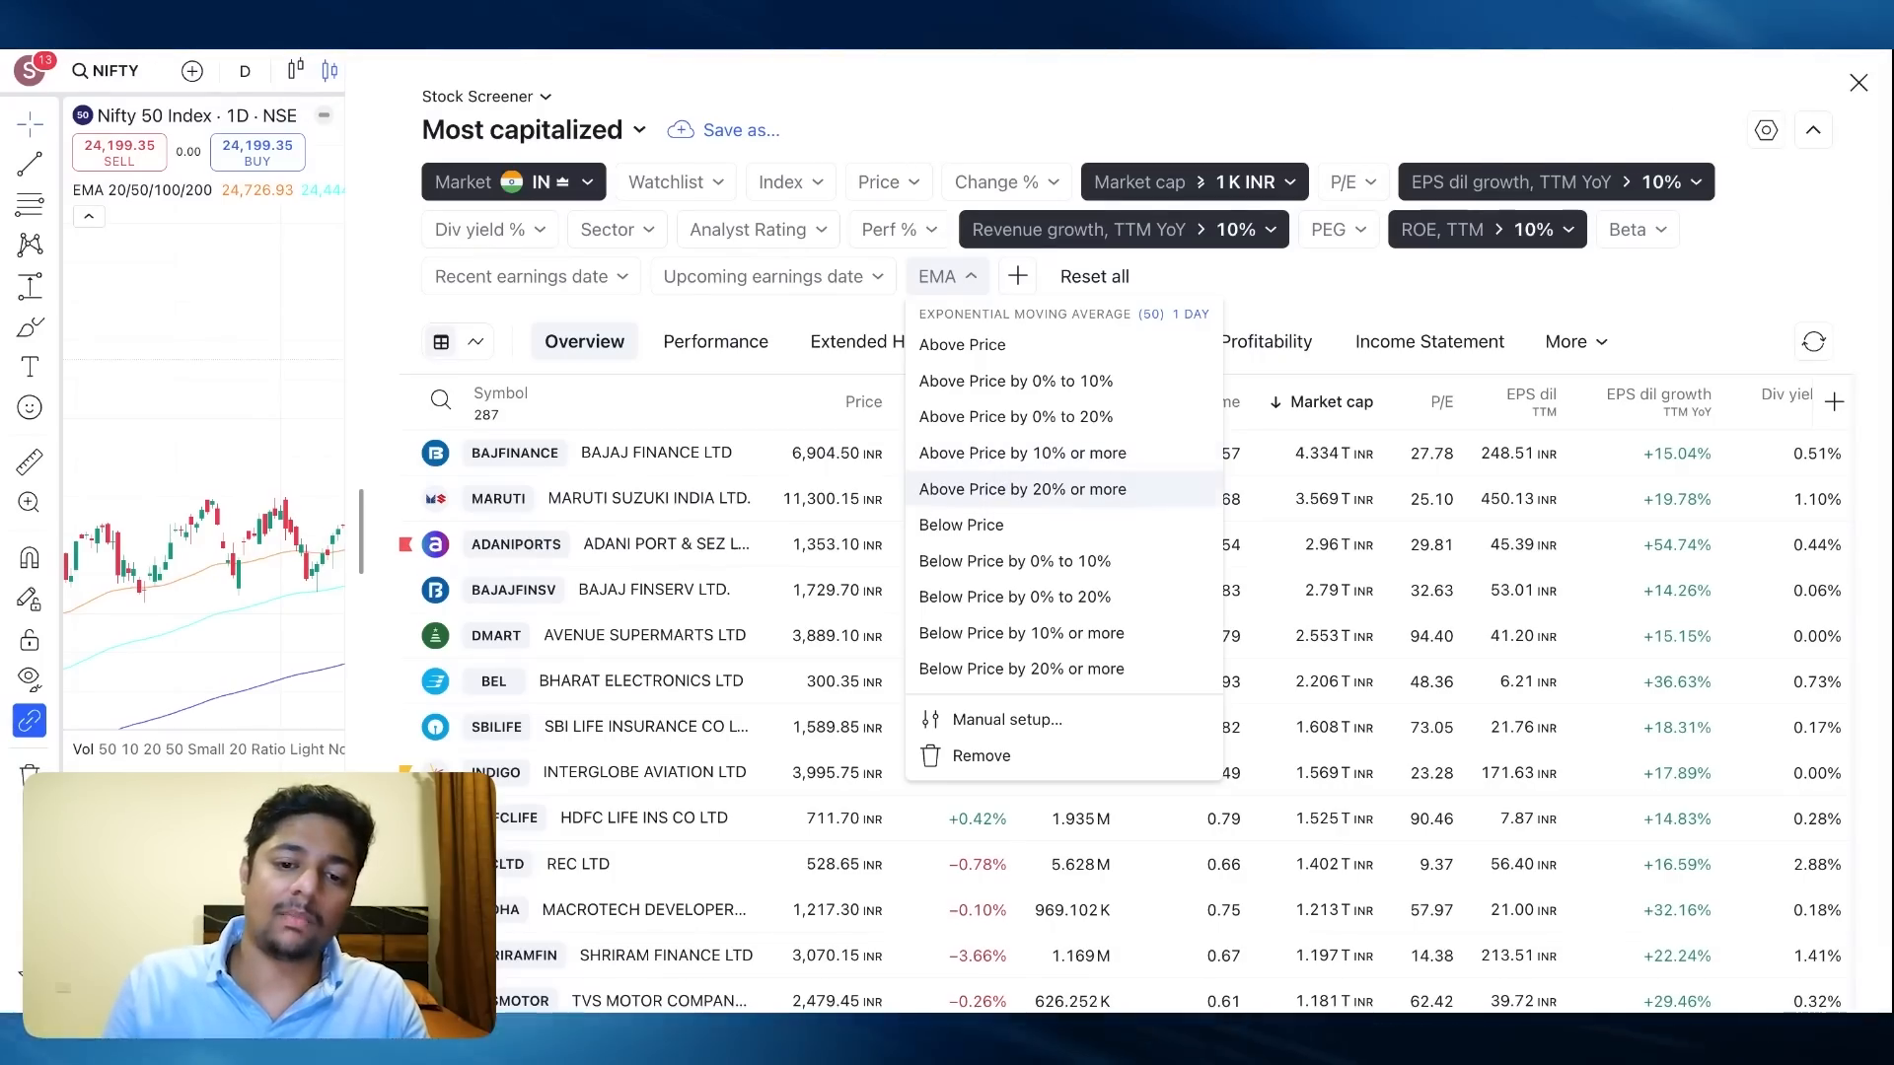
{"action": "left_click", "coordinate": [980, 560]}
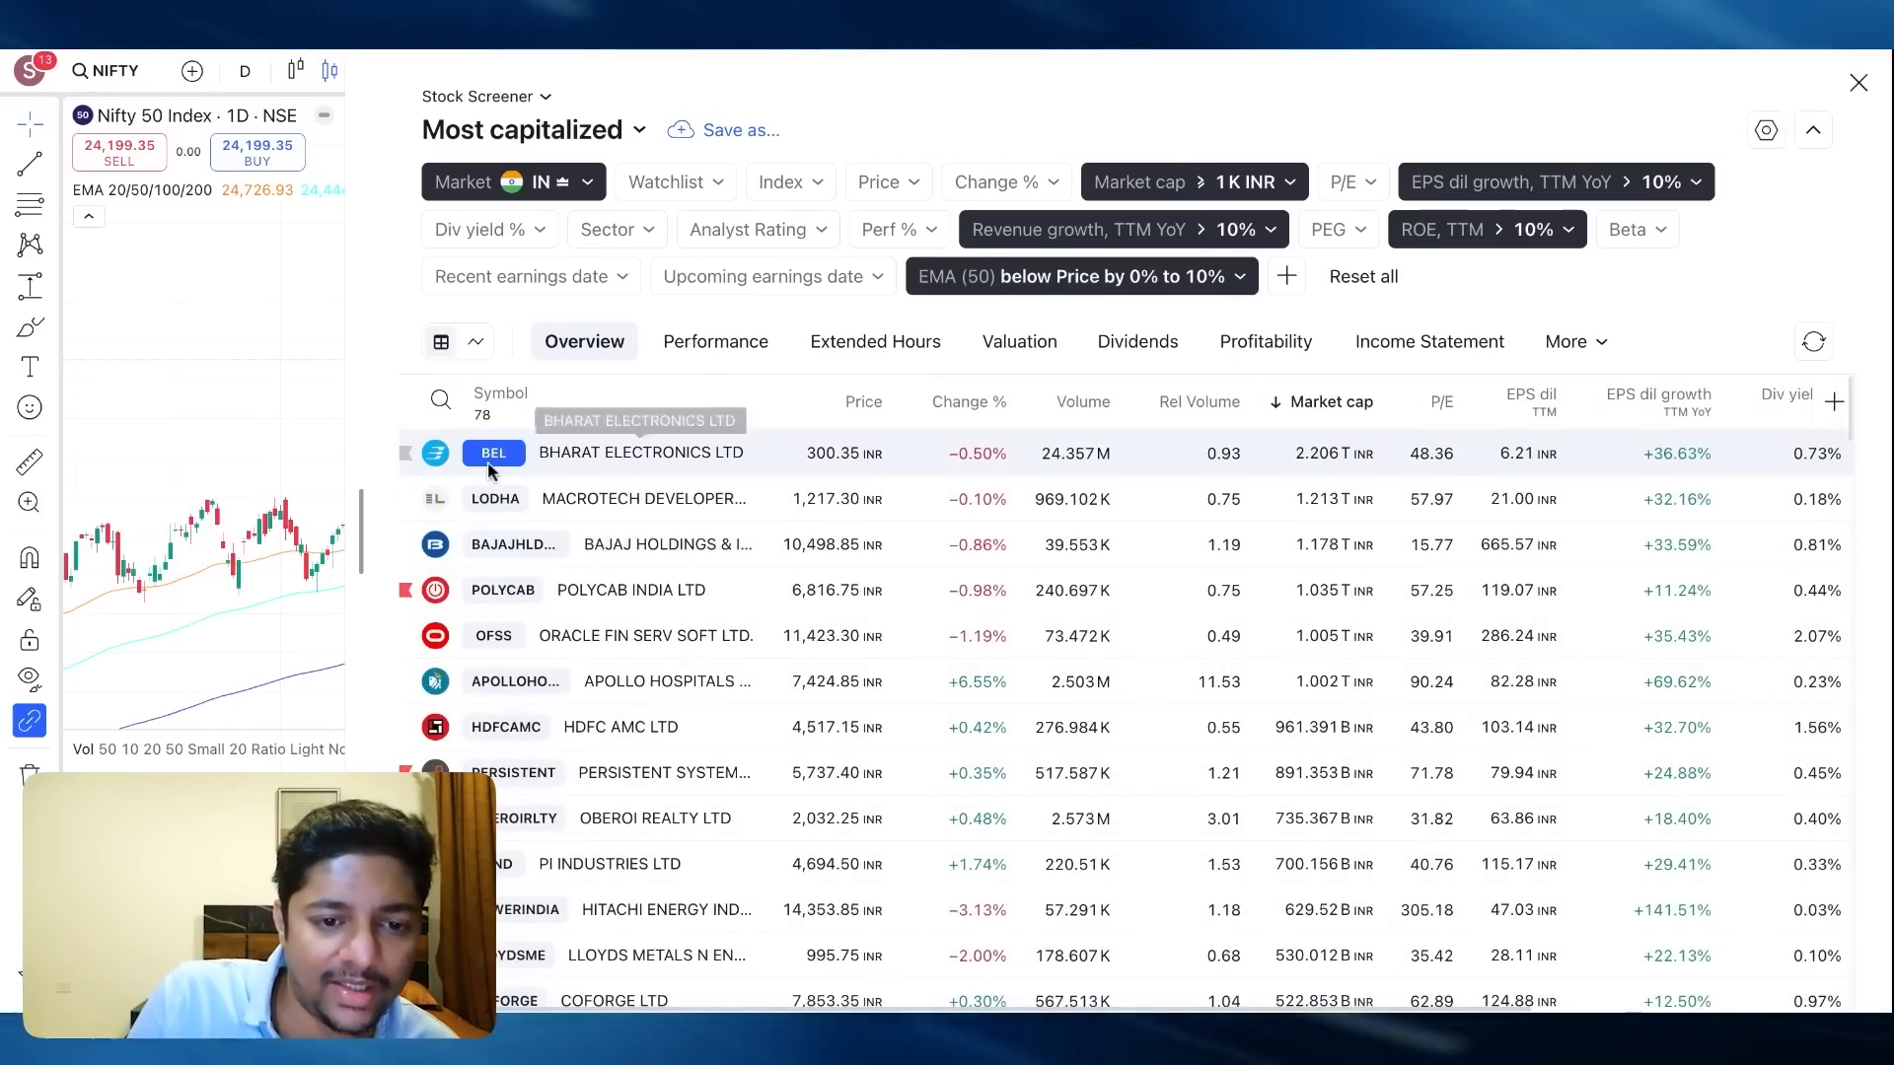
{"action": "left_click", "coordinate": [488, 463]}
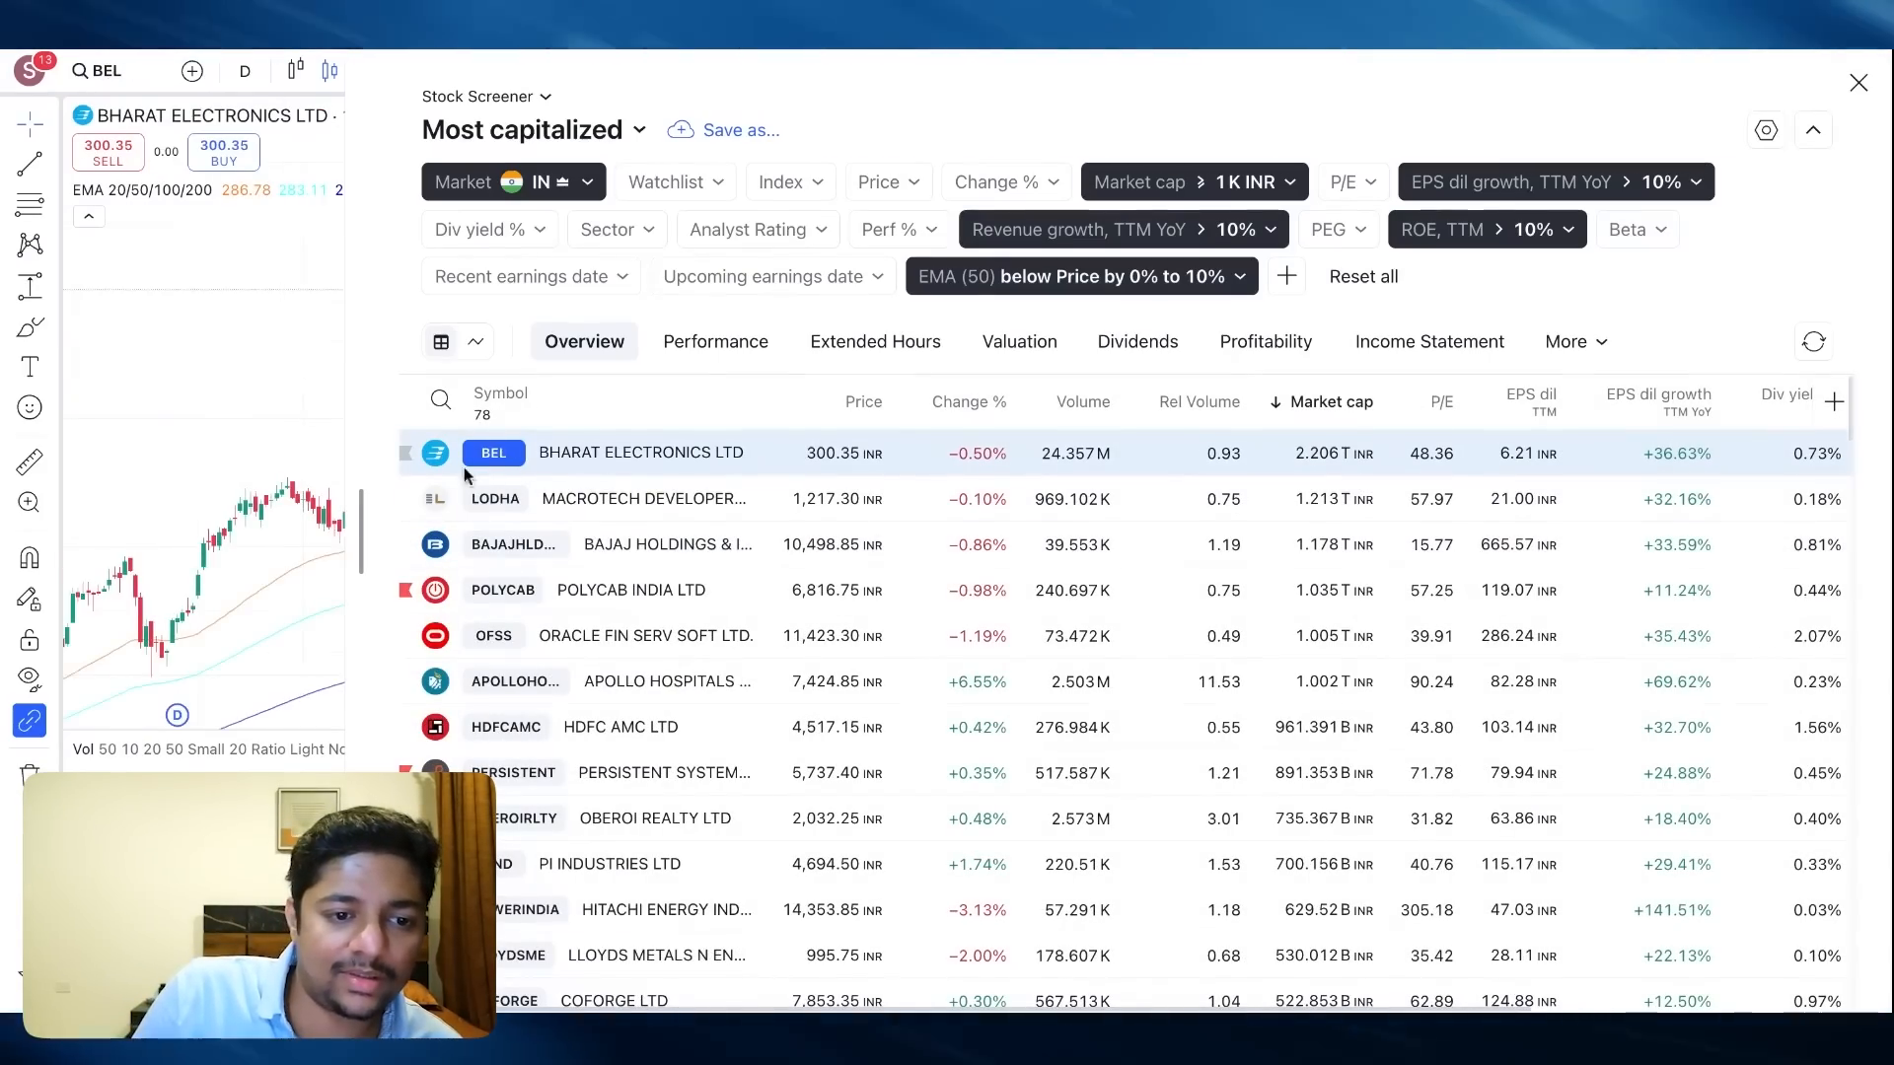
{"action": "left_click_drag", "start_coordinate": [366, 511], "coordinate": [455, 388]}
Set the EMA (50) filter to Above Price by 10% or more and view the Avenue Supermarts chart in a much wider chart area
{"action": "left_click", "coordinate": [1243, 278]}
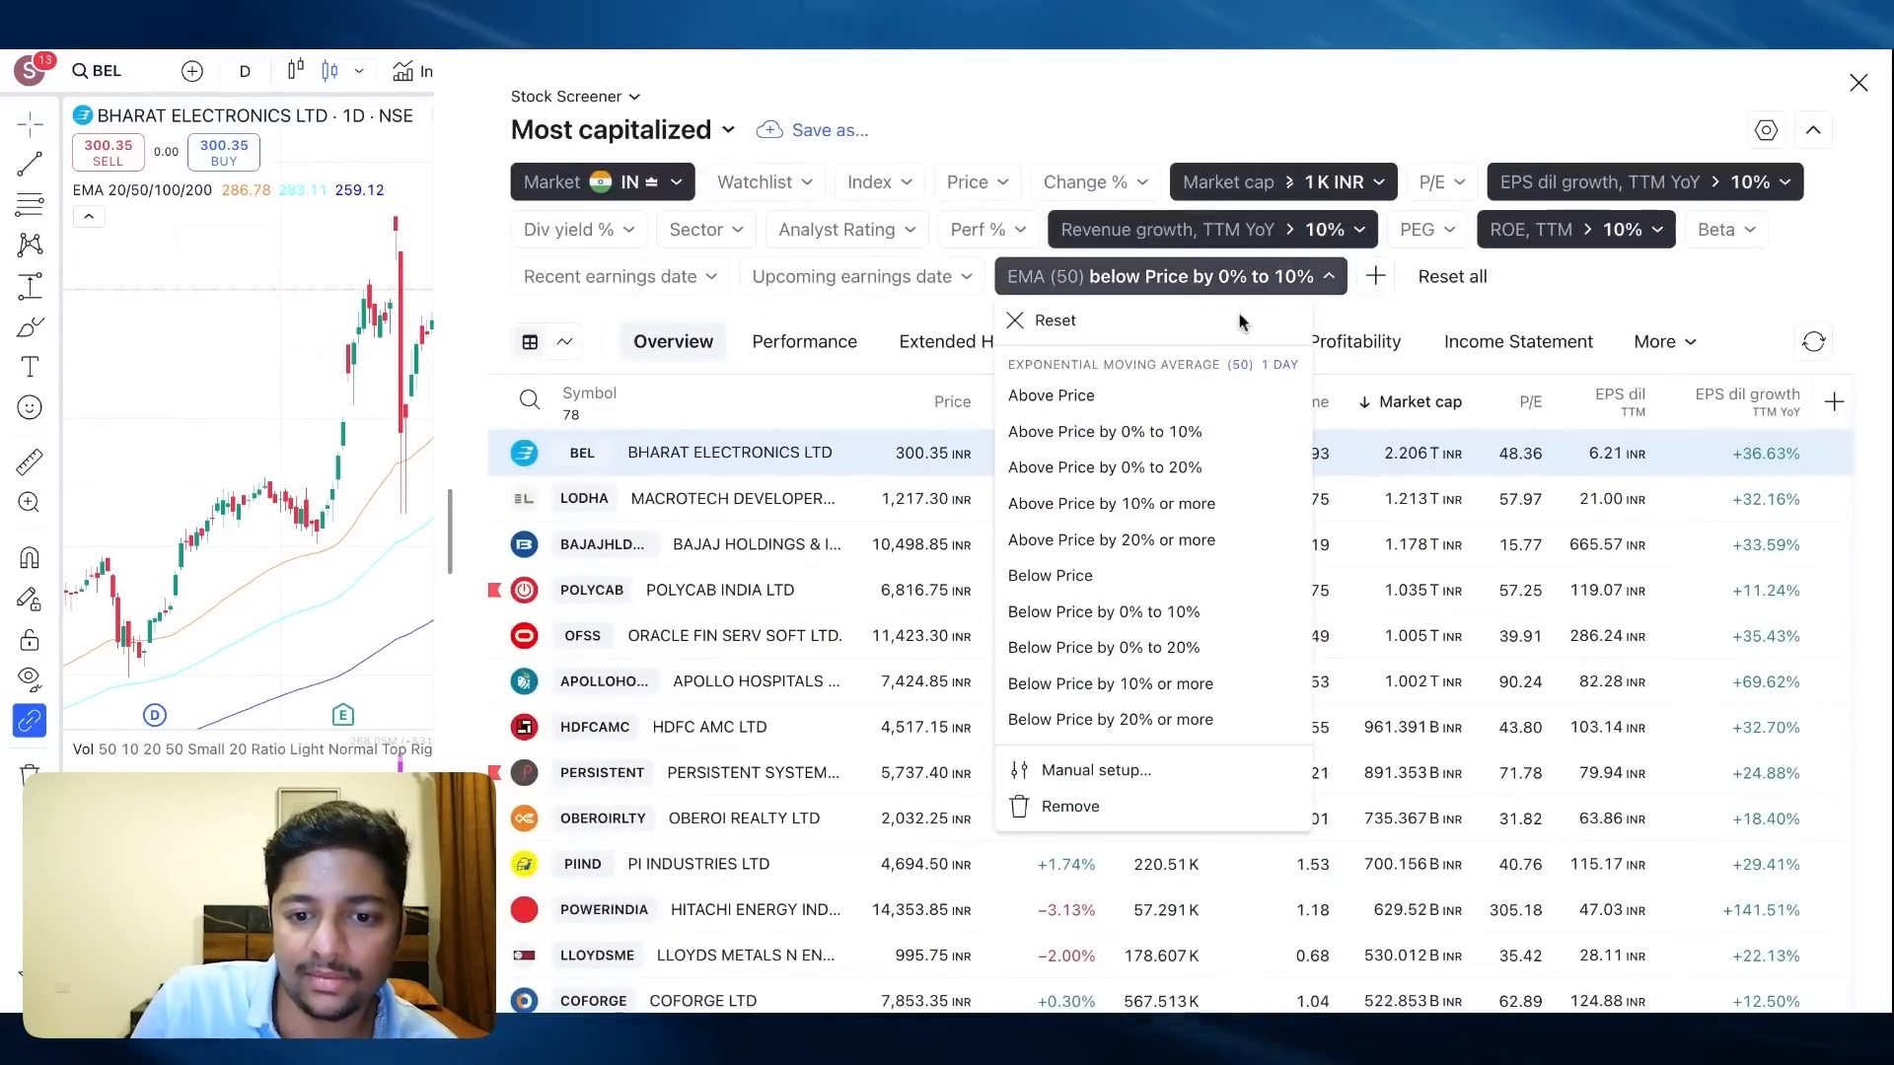
{"action": "left_click", "coordinate": [1123, 512]}
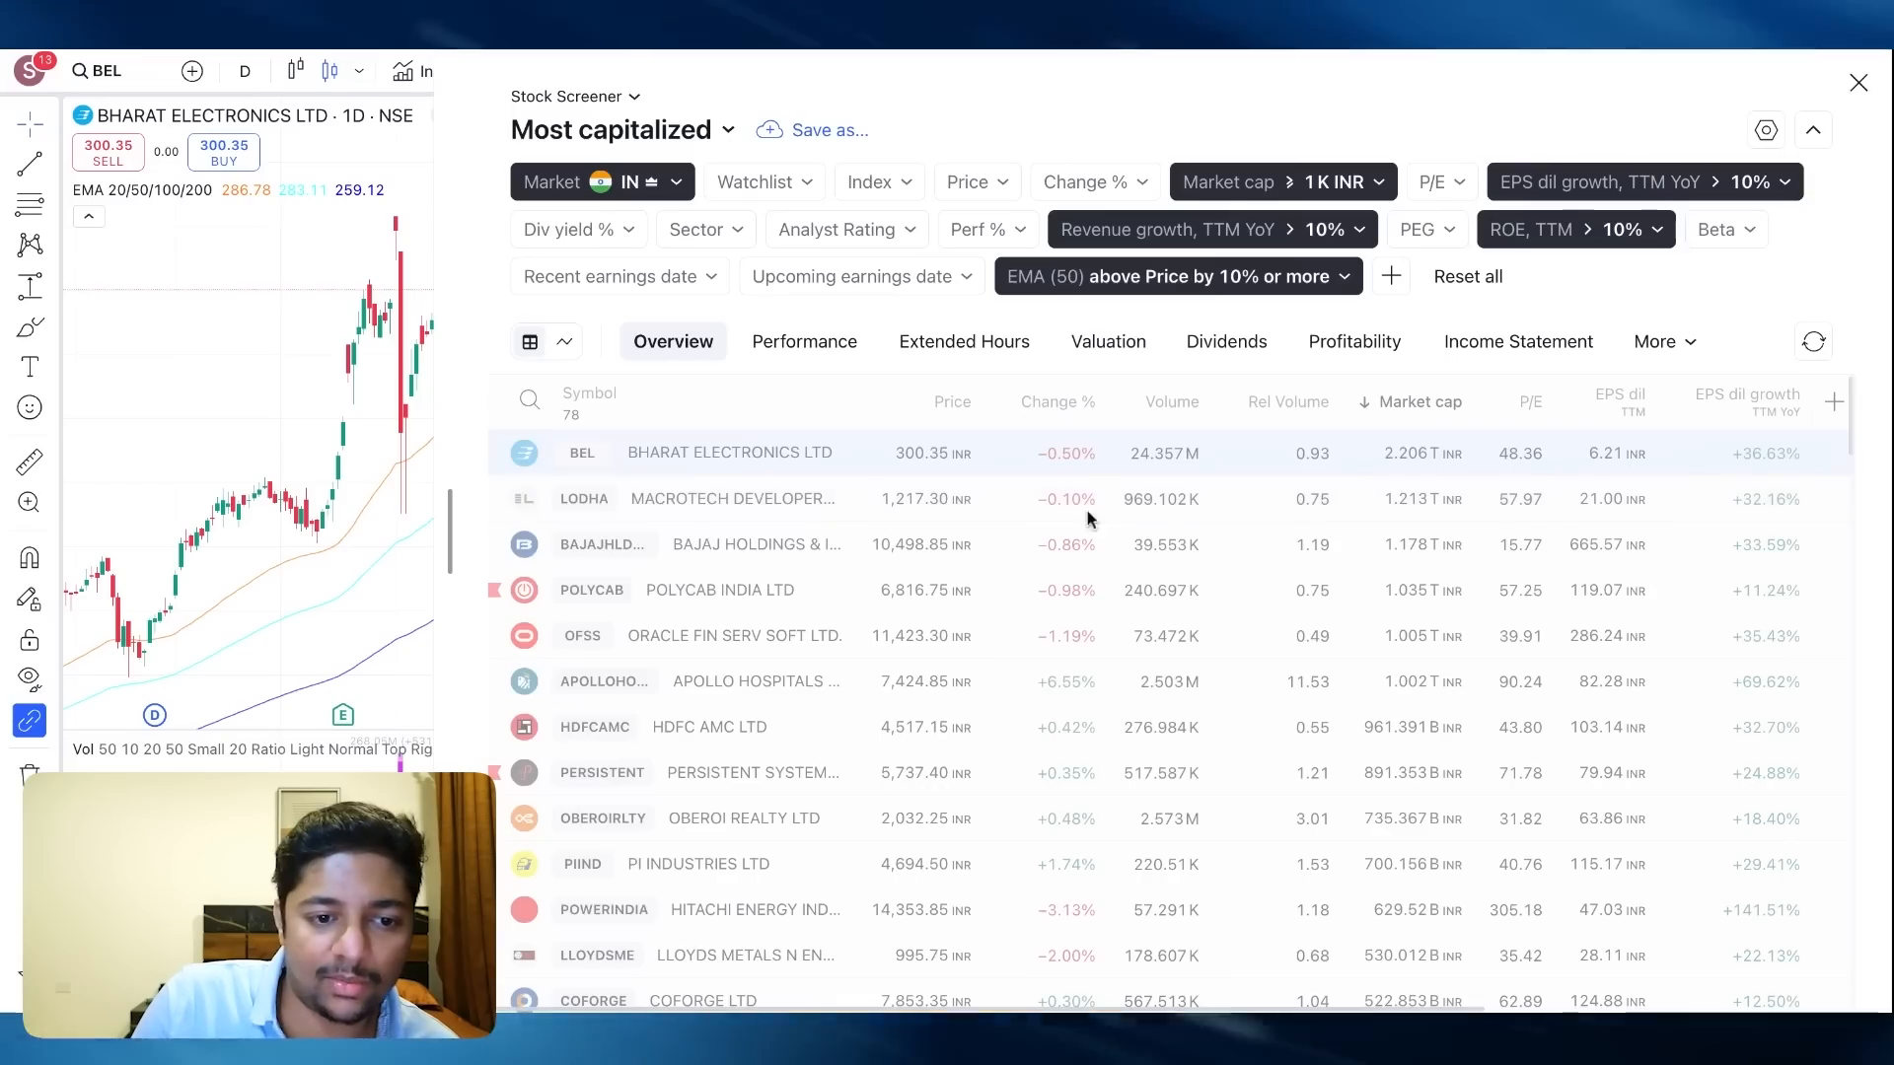
{"action": "left_click", "coordinate": [676, 456]}
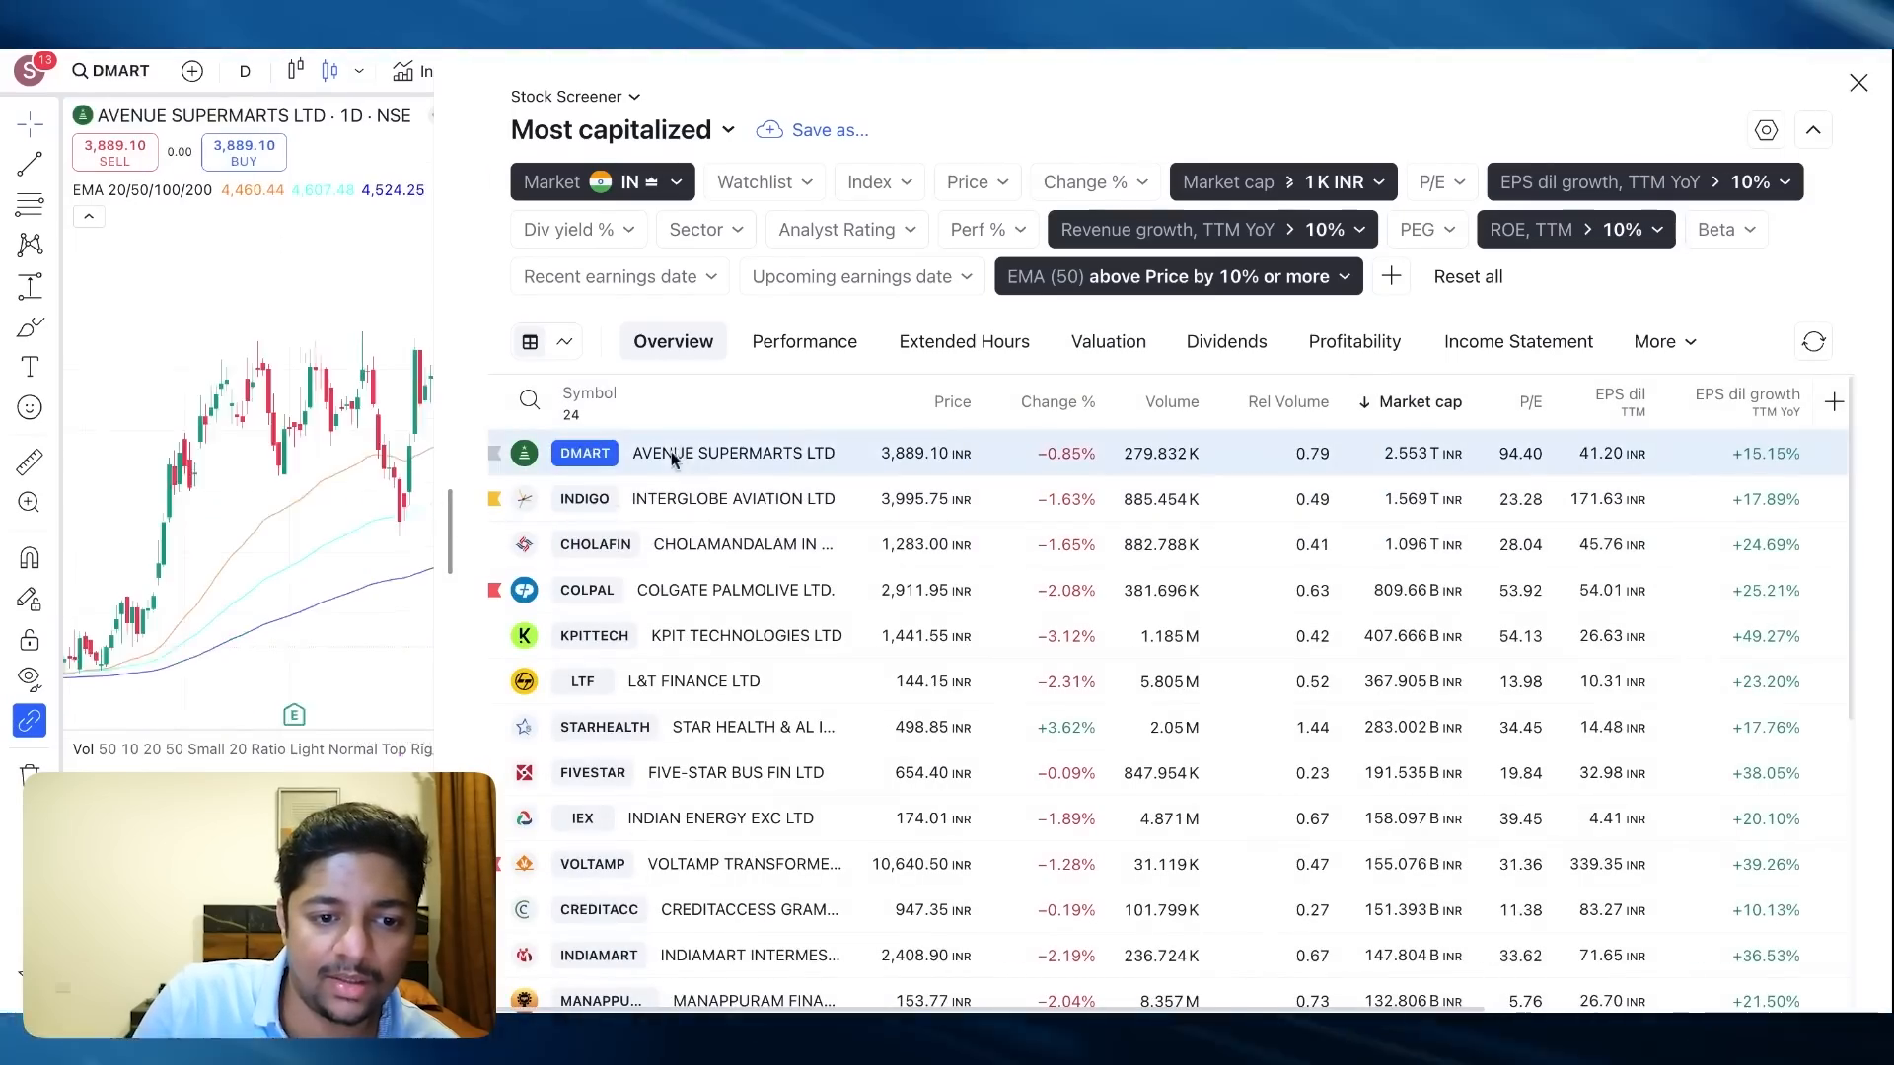
{"action": "left_click_drag", "start_coordinate": [453, 506], "coordinate": [1195, 562]}
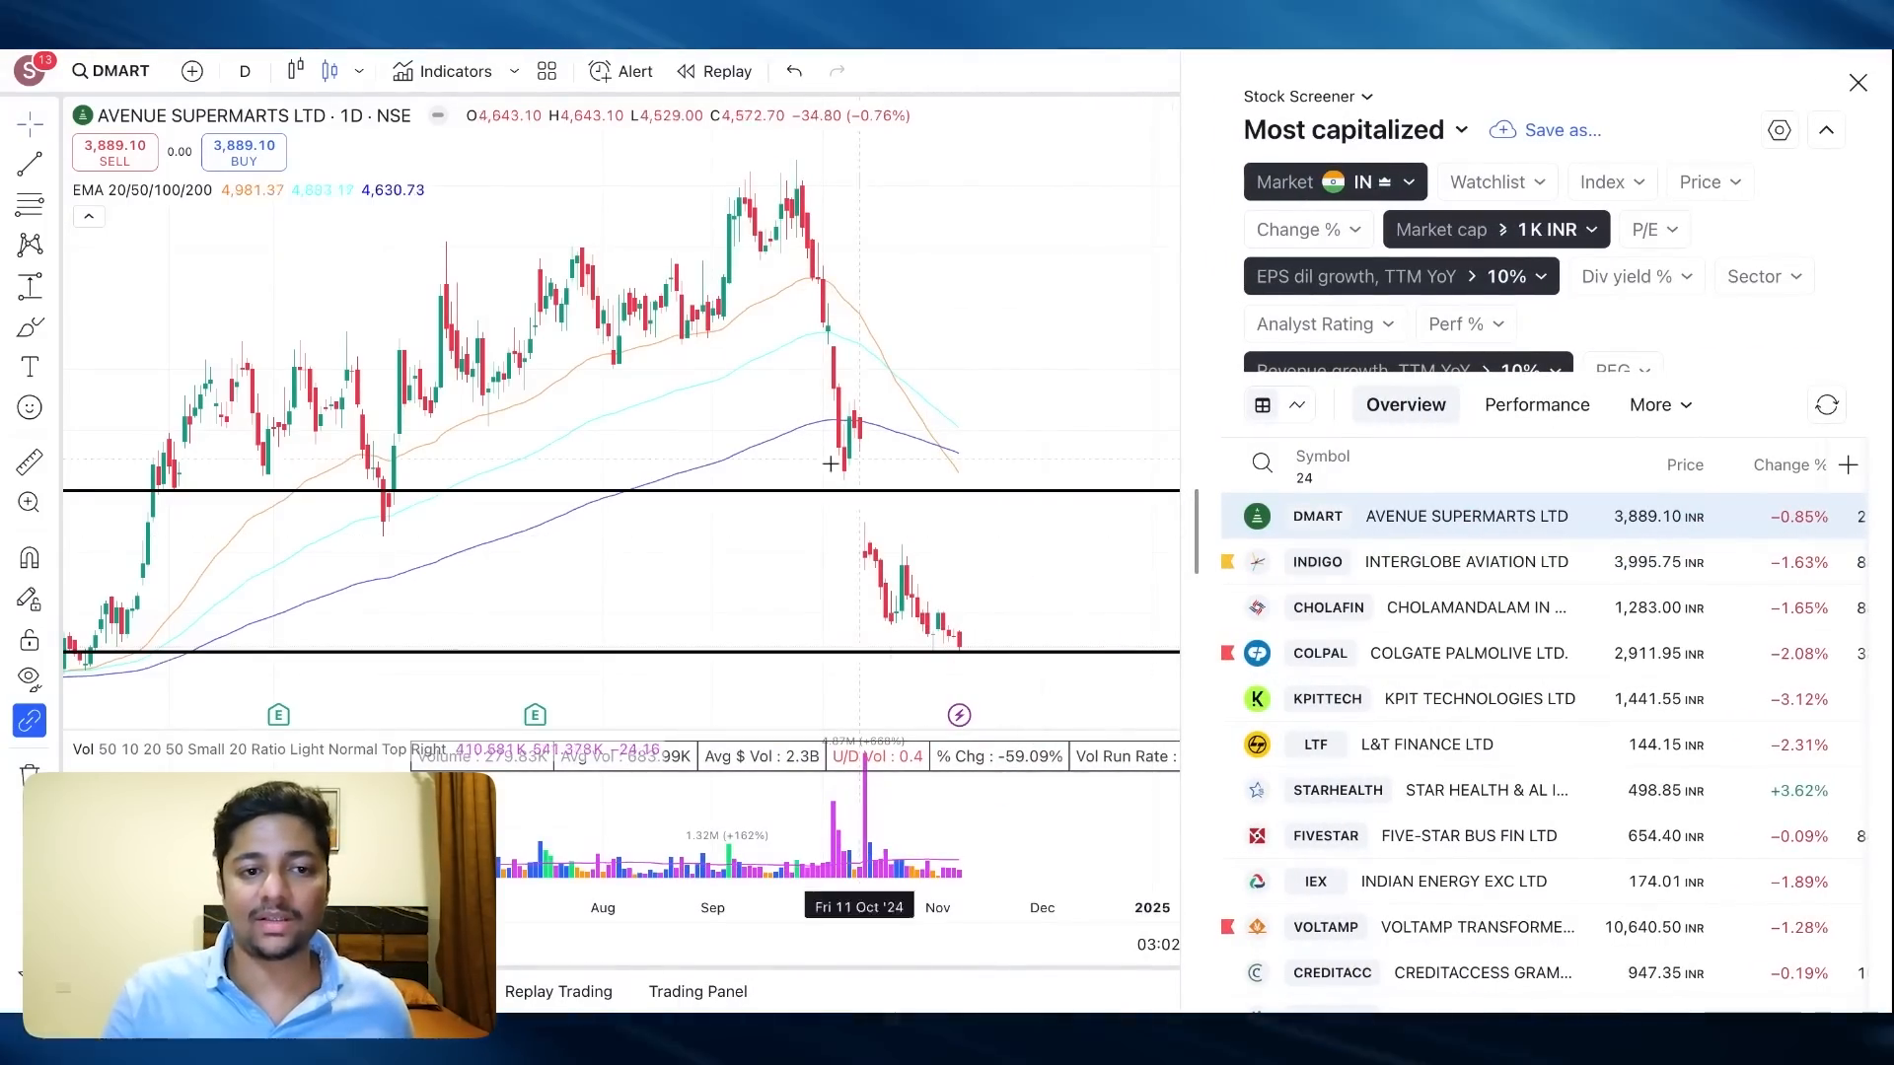
Examine a longer period of the Avenue Supermarts chart and review the EMA 20/50/100/200 indicator's style settings
{"action": "mouse_move", "coordinate": [256, 202]}
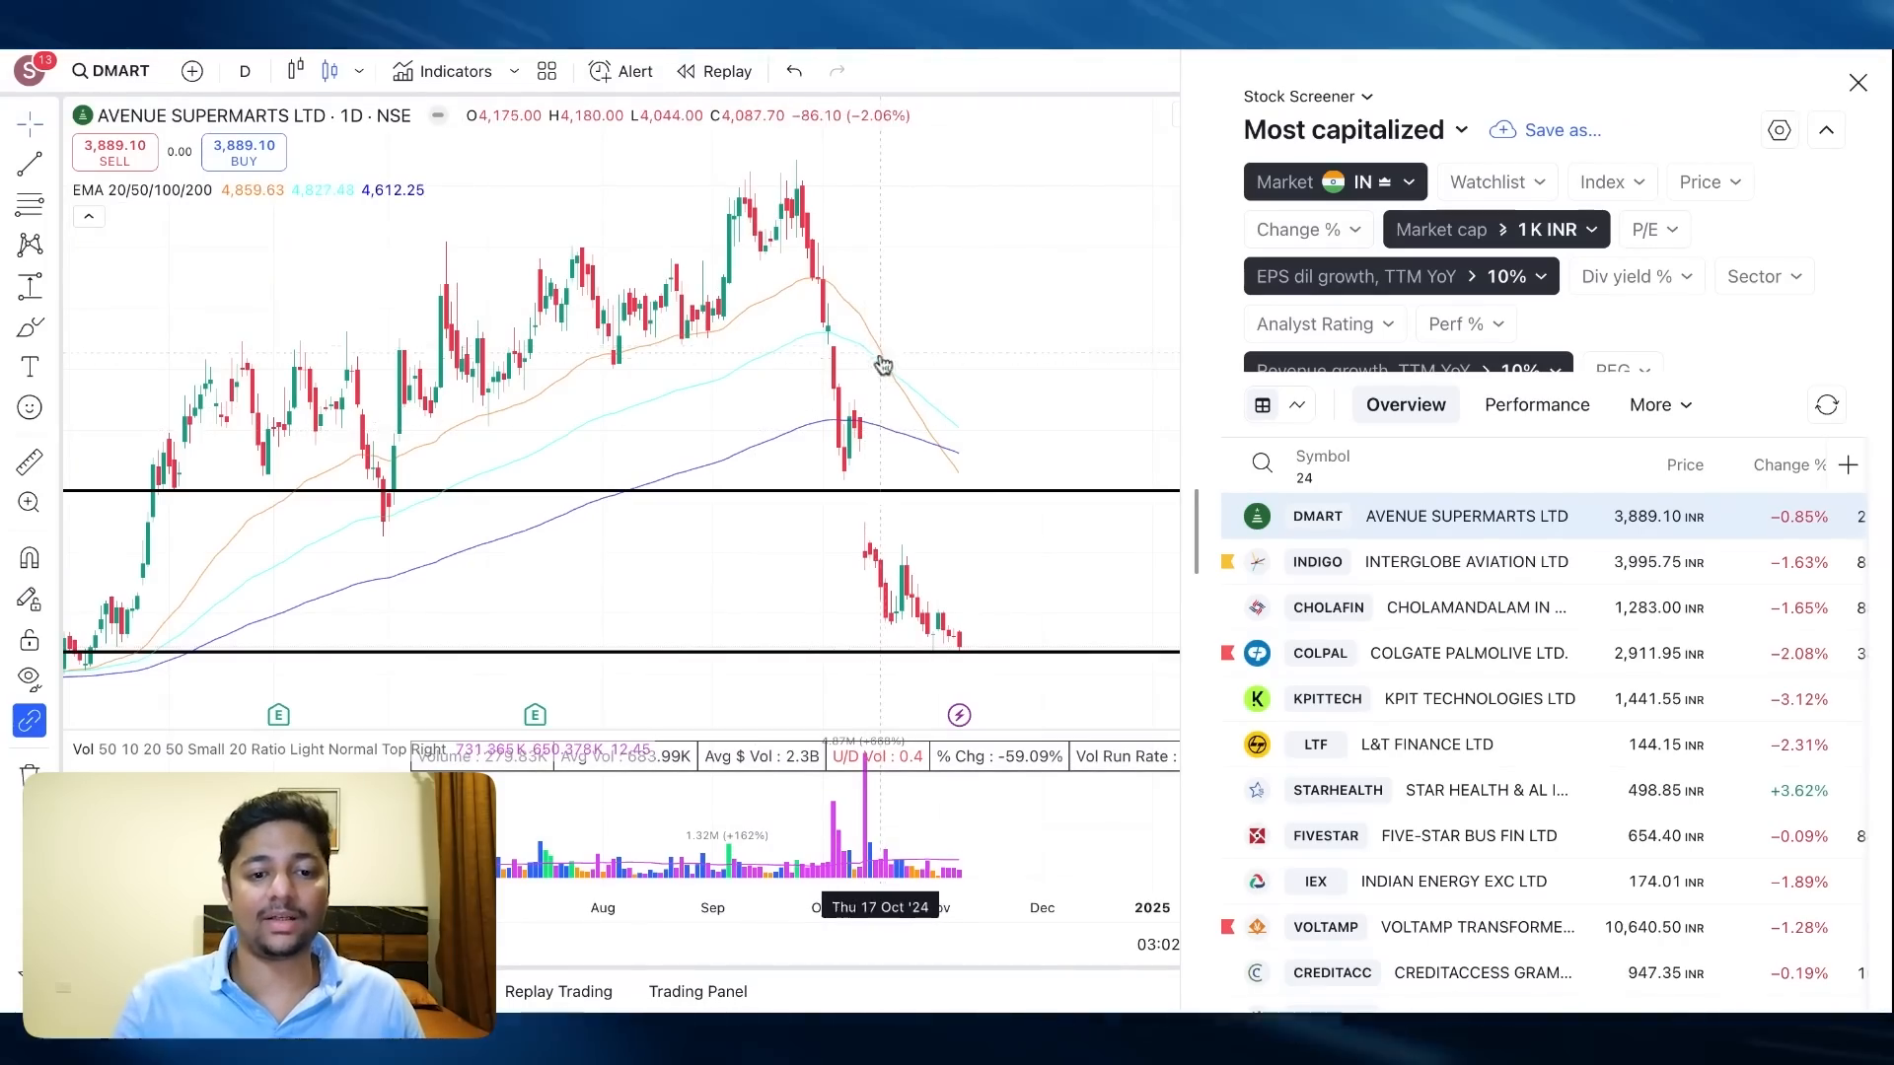
{"action": "scroll", "coordinate": [883, 434], "scroll_direction": "down", "scroll_amount": 5}
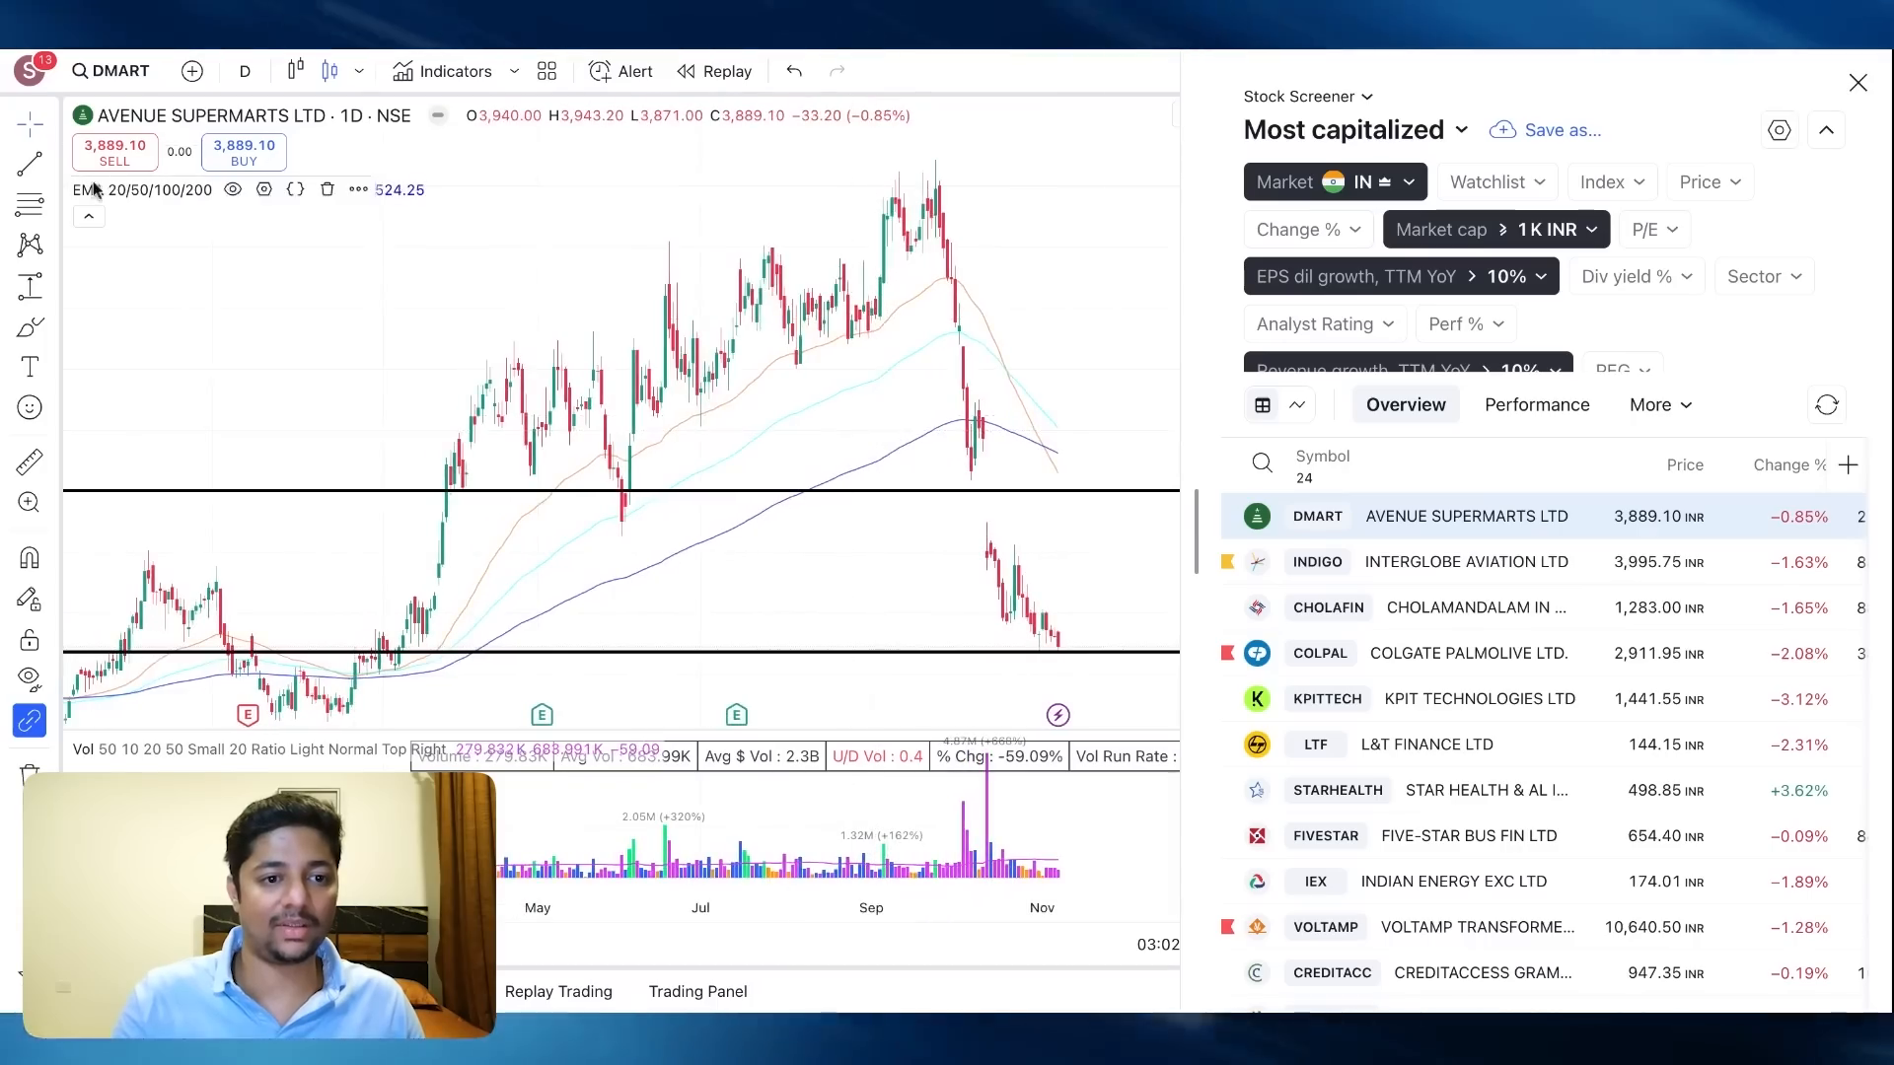
{"action": "left_click", "coordinate": [268, 188]}
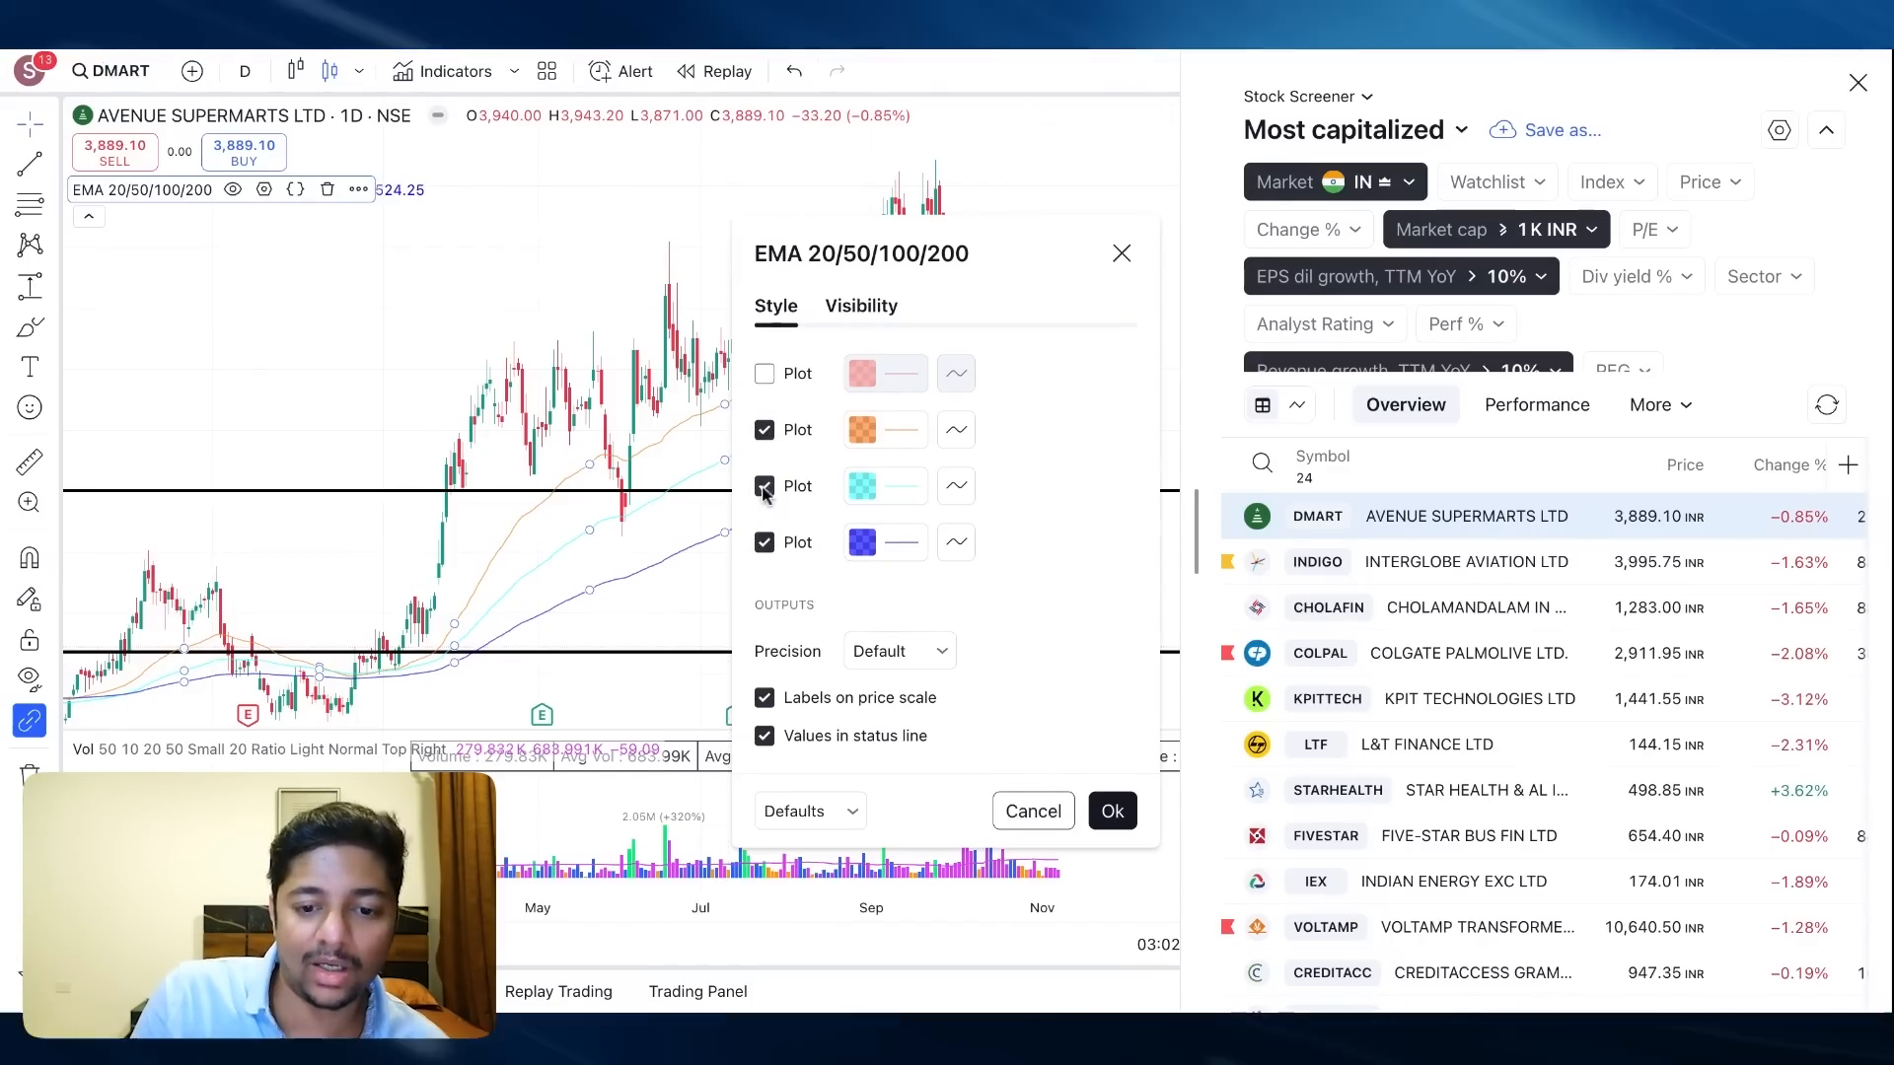
{"action": "left_click", "coordinate": [1046, 821]}
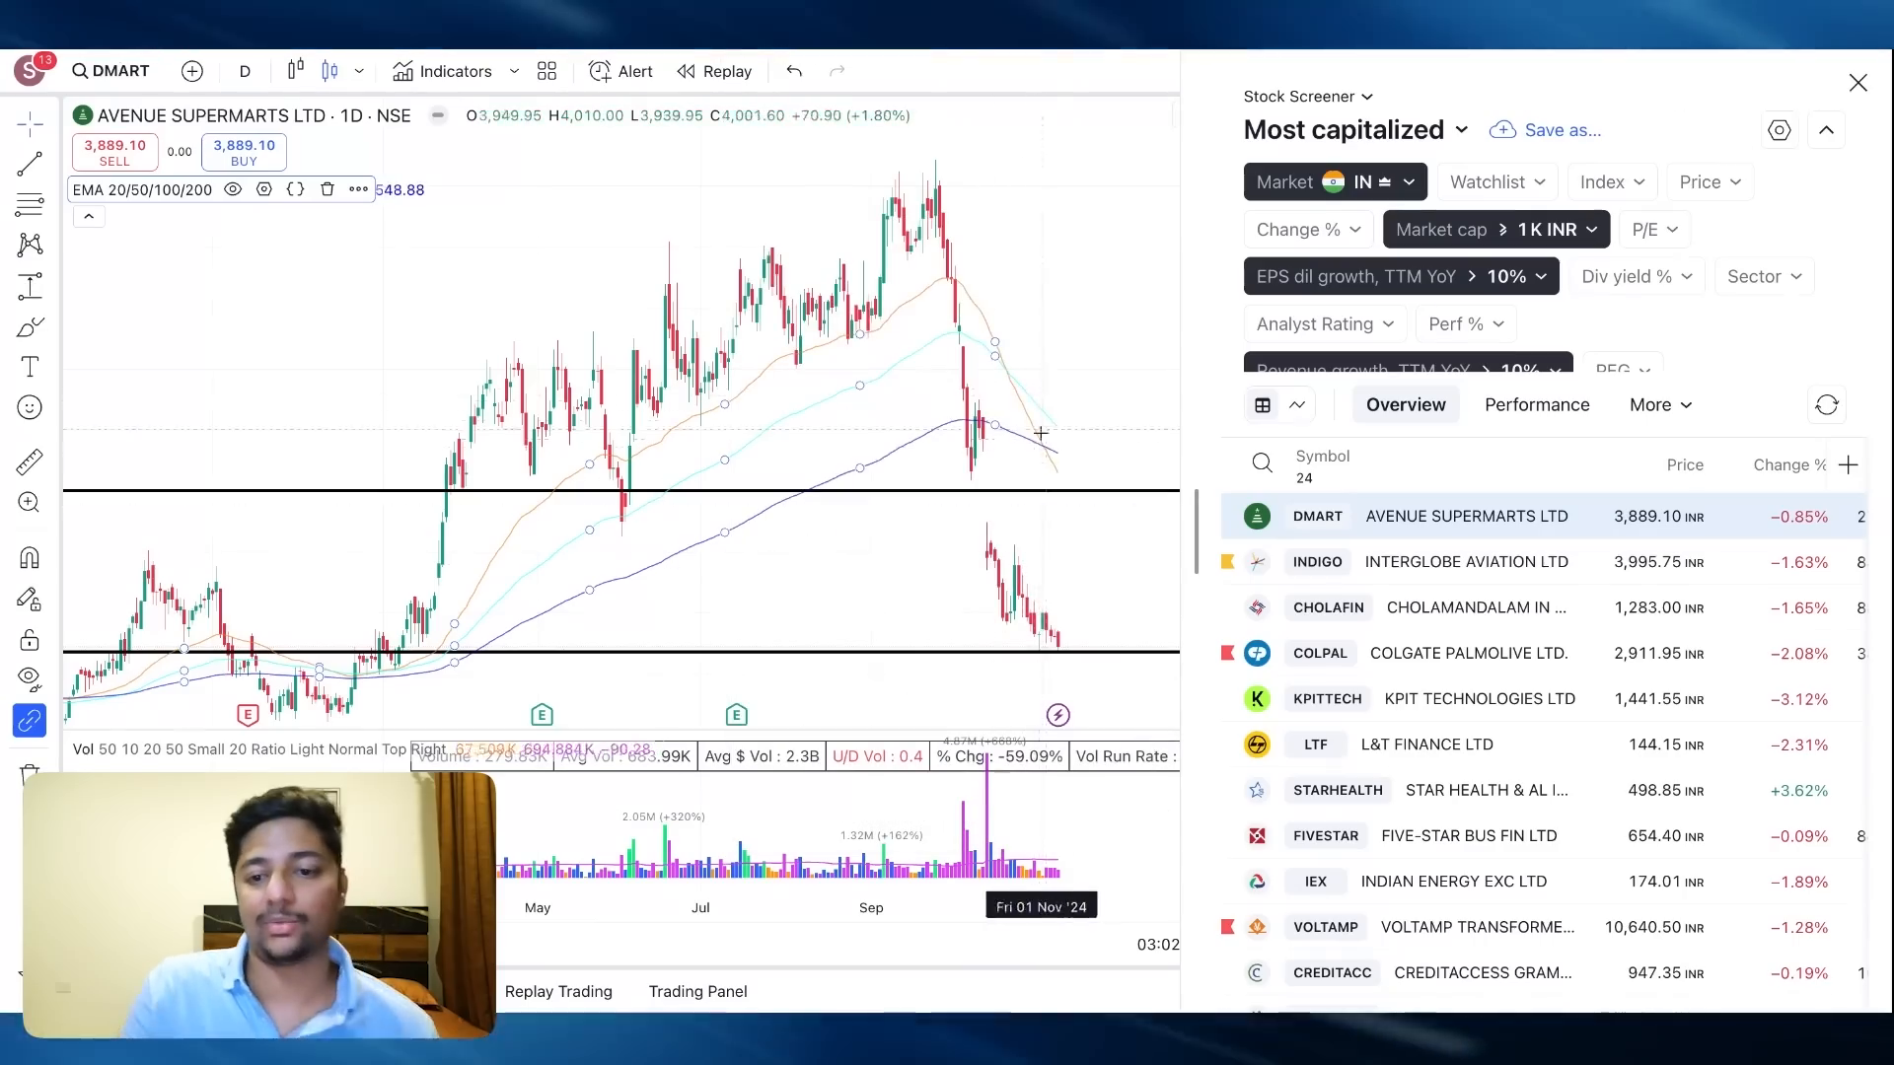
Add an Exponential Moving Average filter with length 200 and a 1 day interval in the widened screener
{"action": "left_click_drag", "start_coordinate": [1198, 517], "coordinate": [575, 575]}
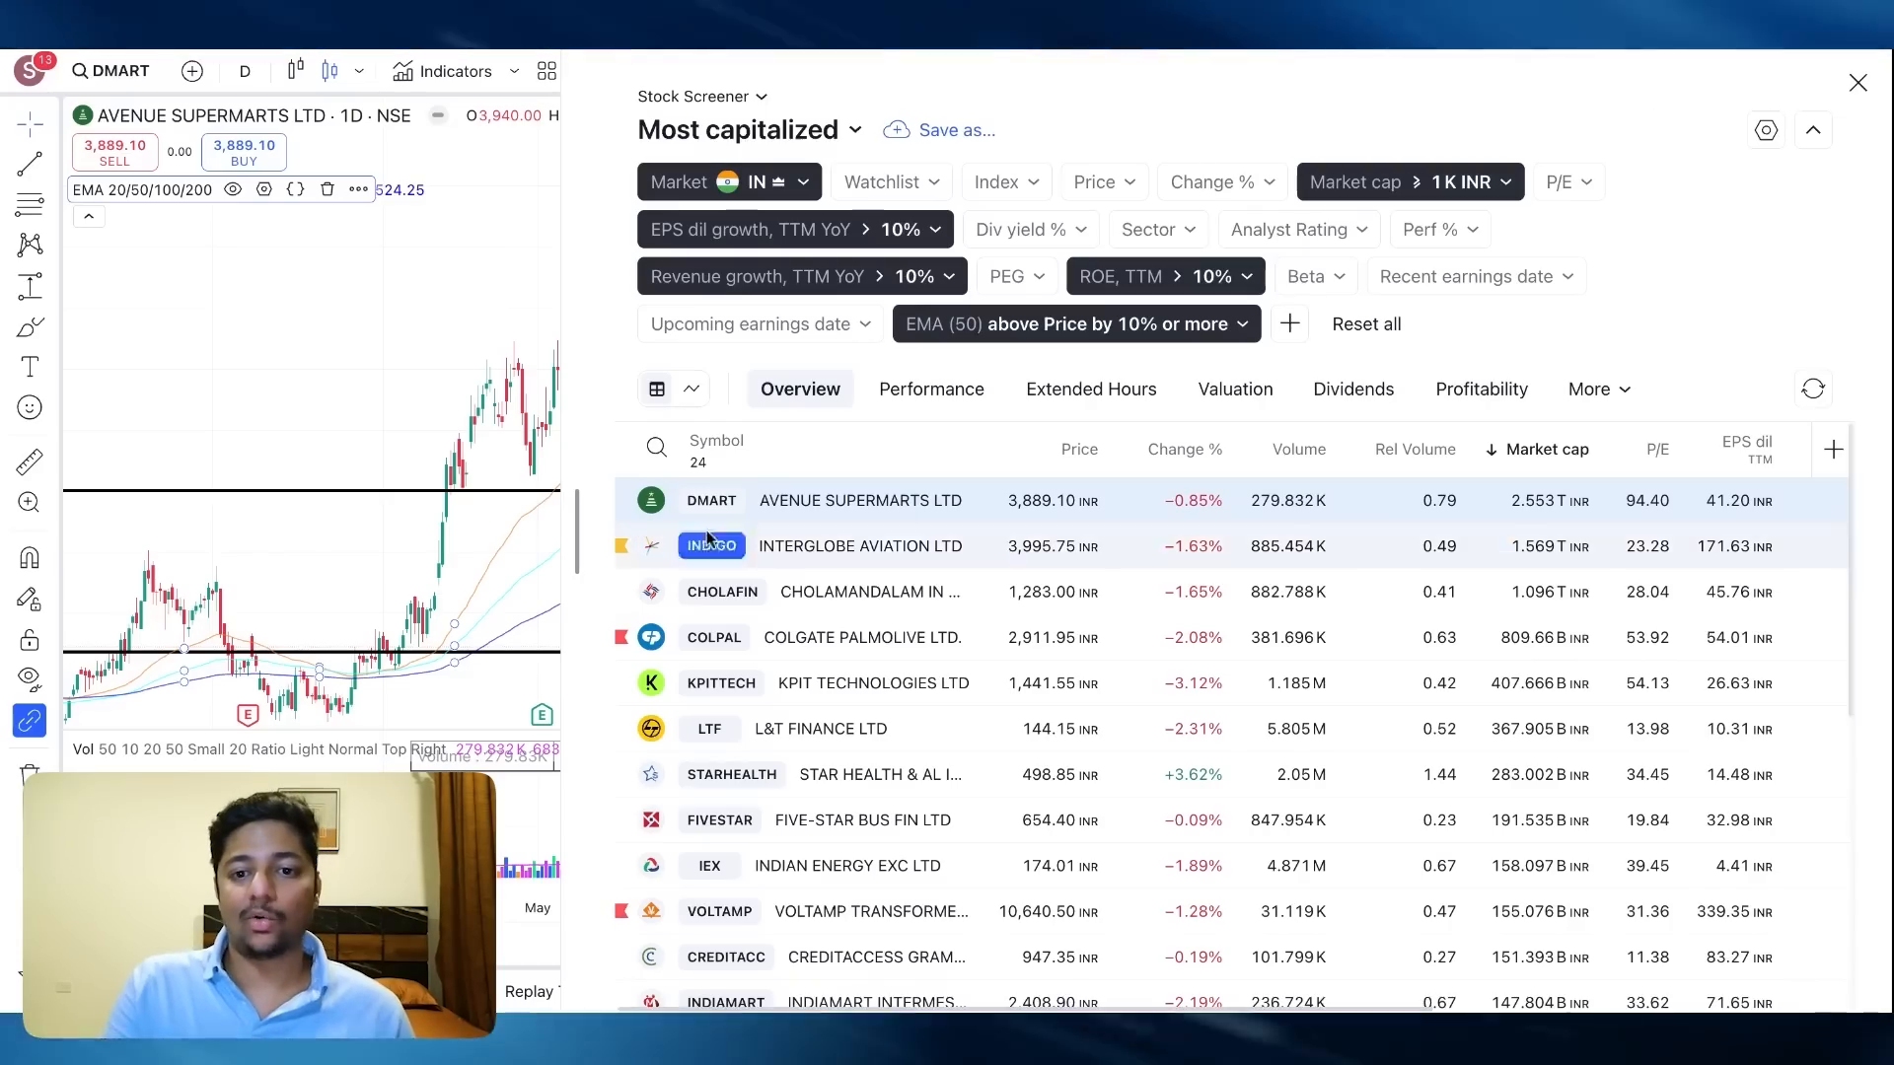
{"action": "left_click", "coordinate": [1073, 330]}
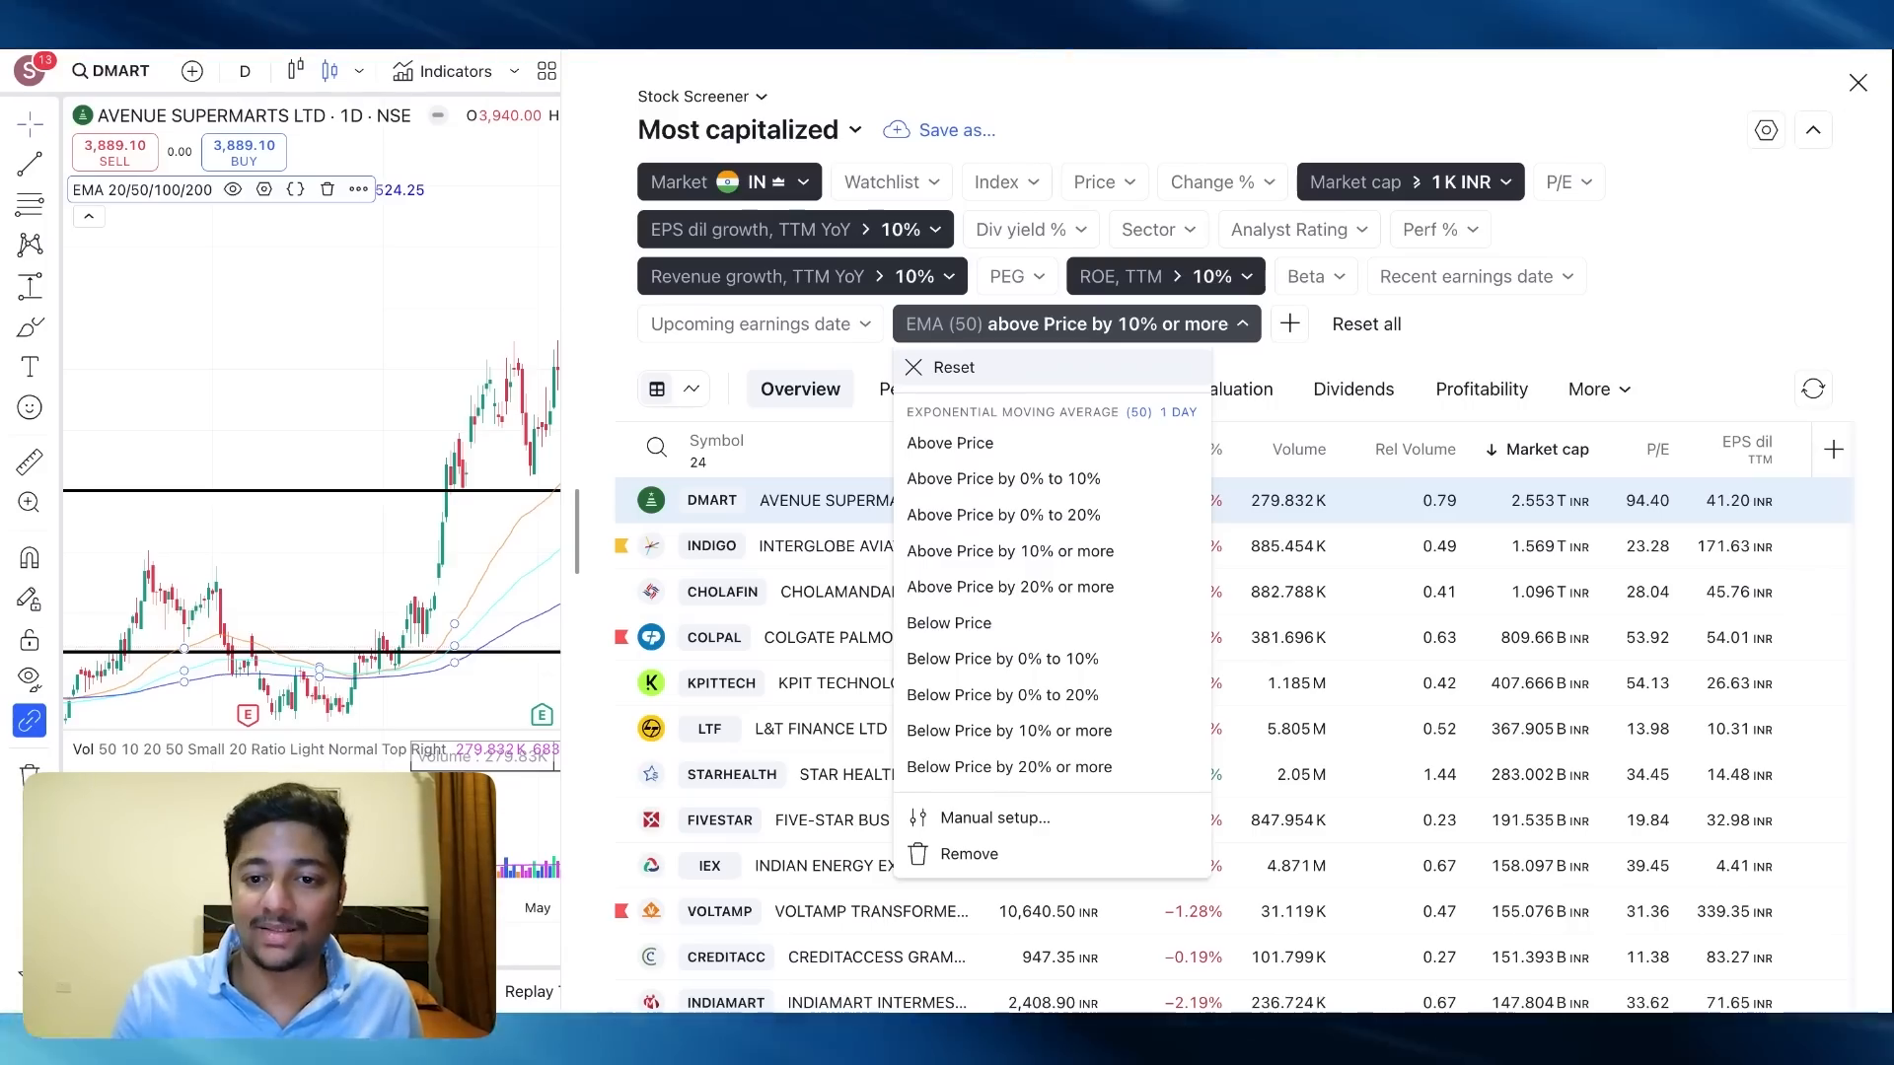
{"action": "left_click", "coordinate": [1290, 324]}
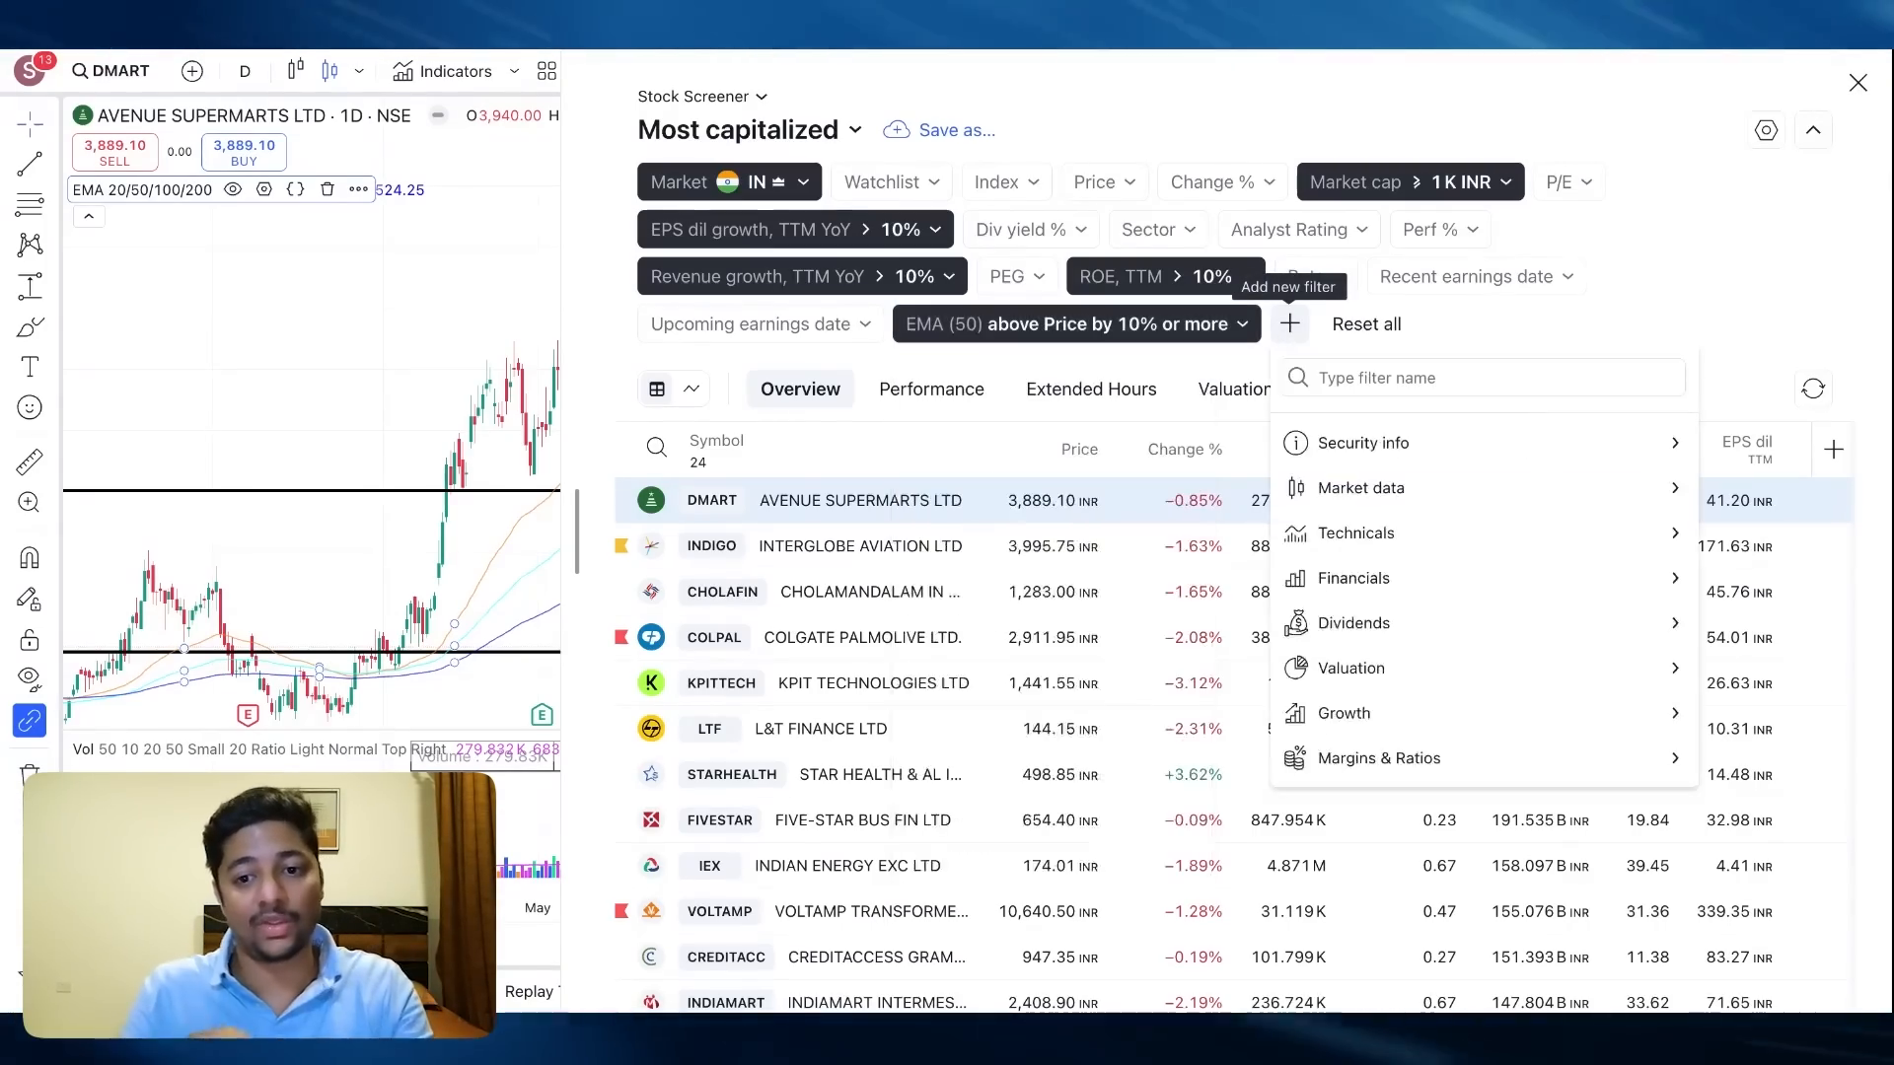
{"action": "type", "text": "ema"}
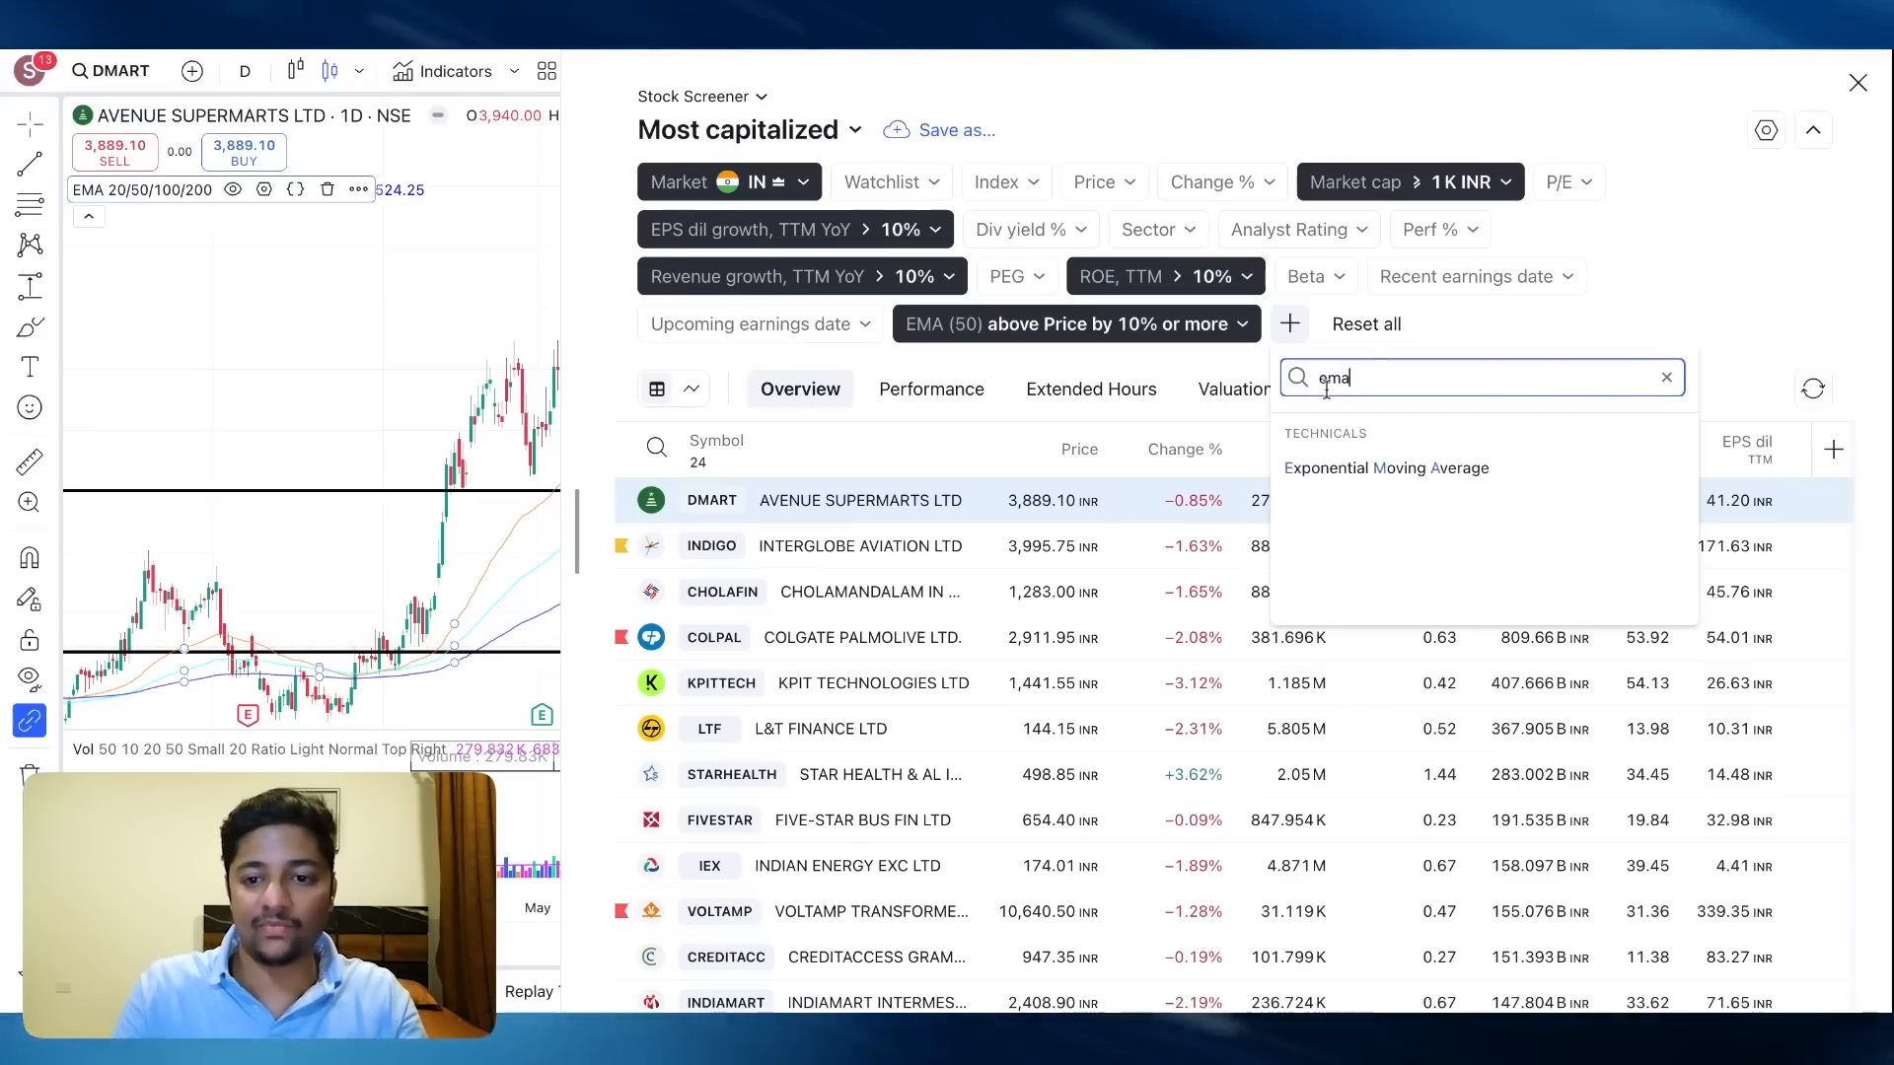
{"action": "left_click", "coordinate": [1377, 462]}
{"action": "left_click", "coordinate": [1378, 474]}
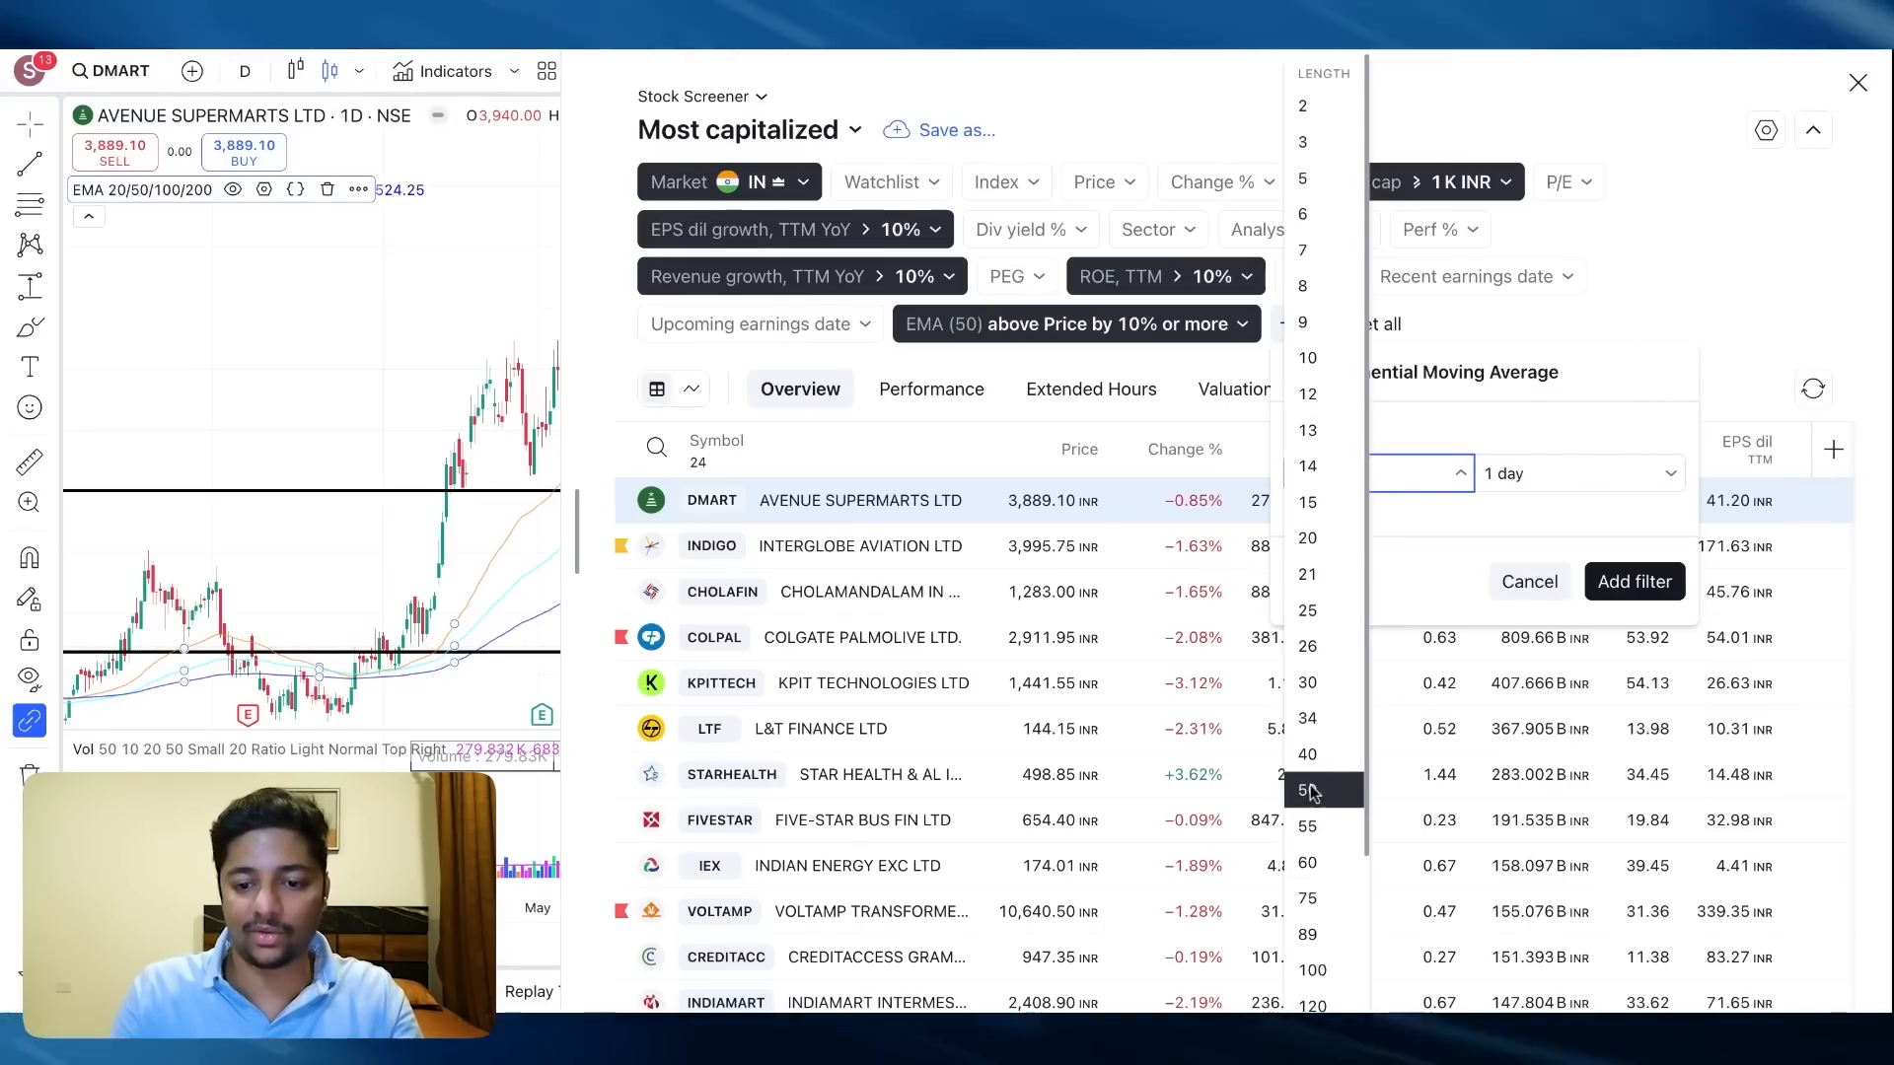
{"action": "left_click", "coordinate": [1313, 927]}
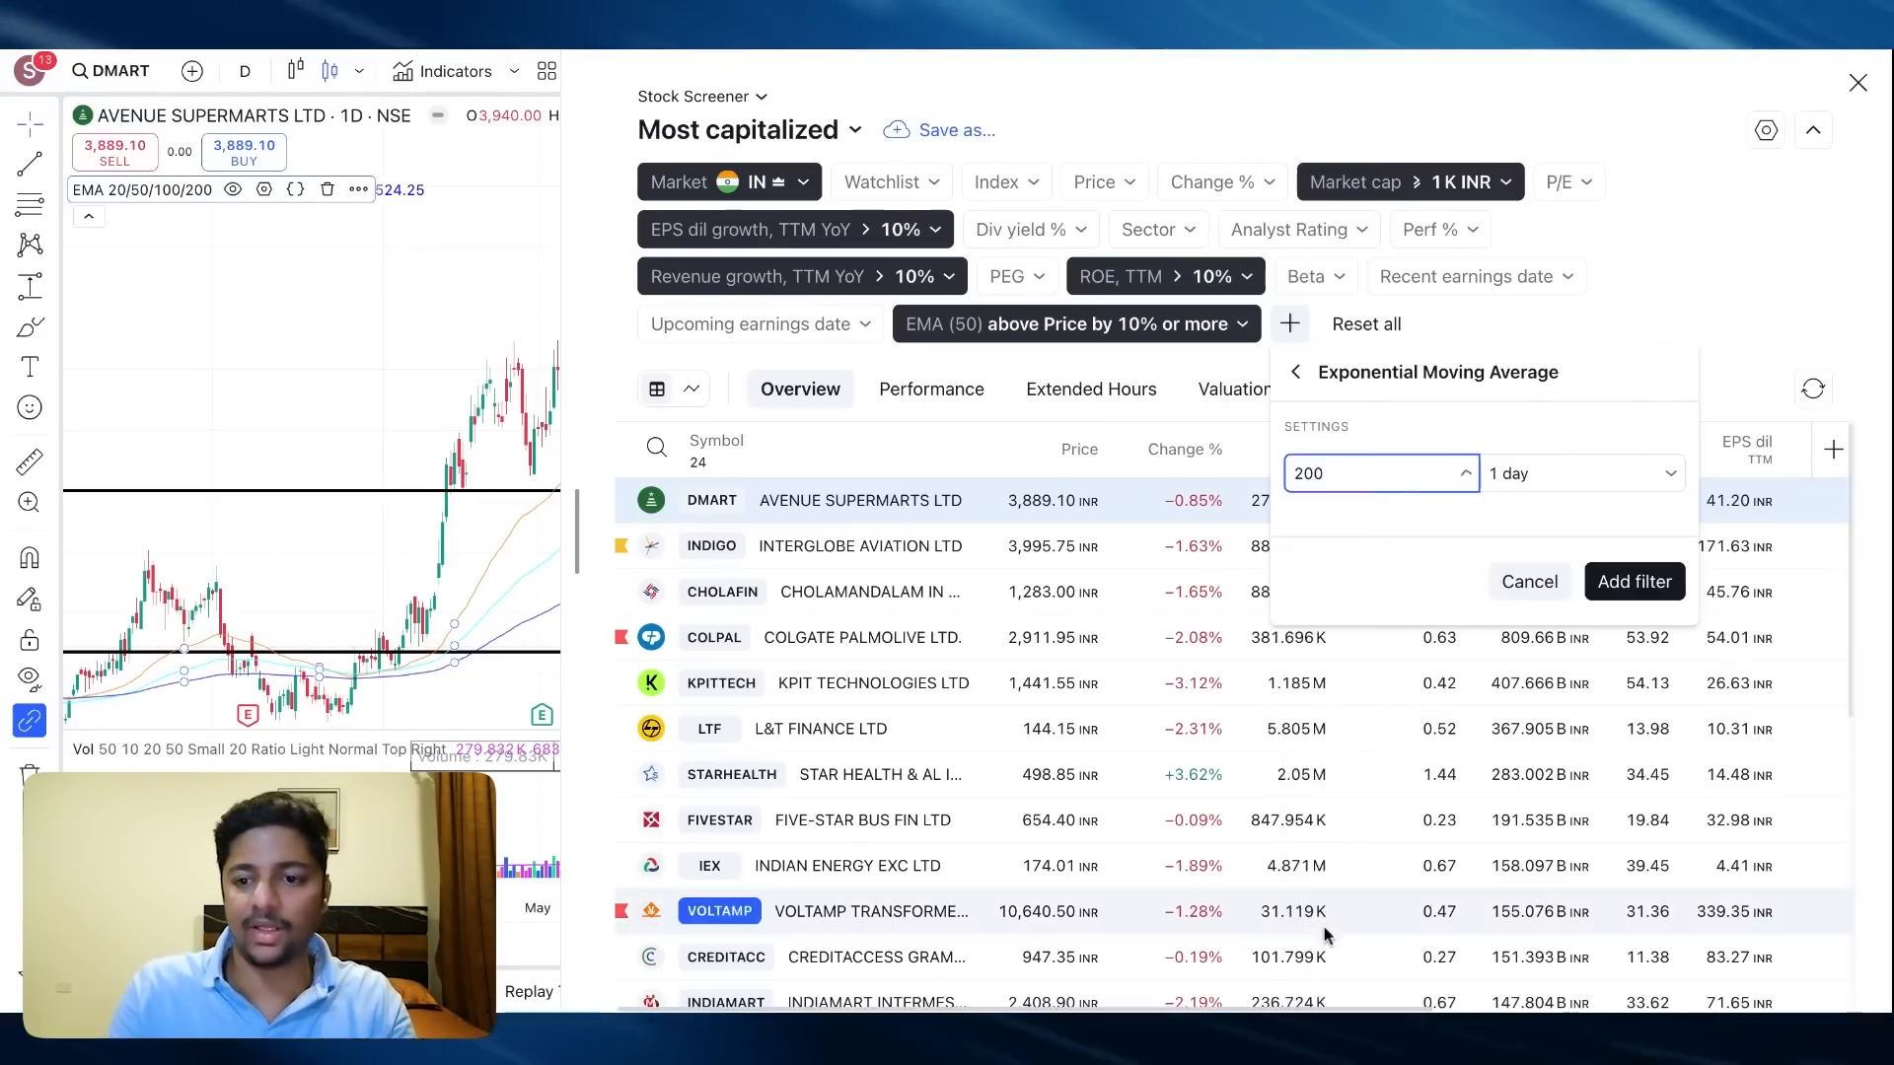
{"action": "left_click", "coordinate": [1632, 582]}
Set the EMA (200) filter to Above Price by 0% to 10% and view the InterGlobe Aviation chart in a wider chart area
{"action": "left_click", "coordinate": [1304, 323]}
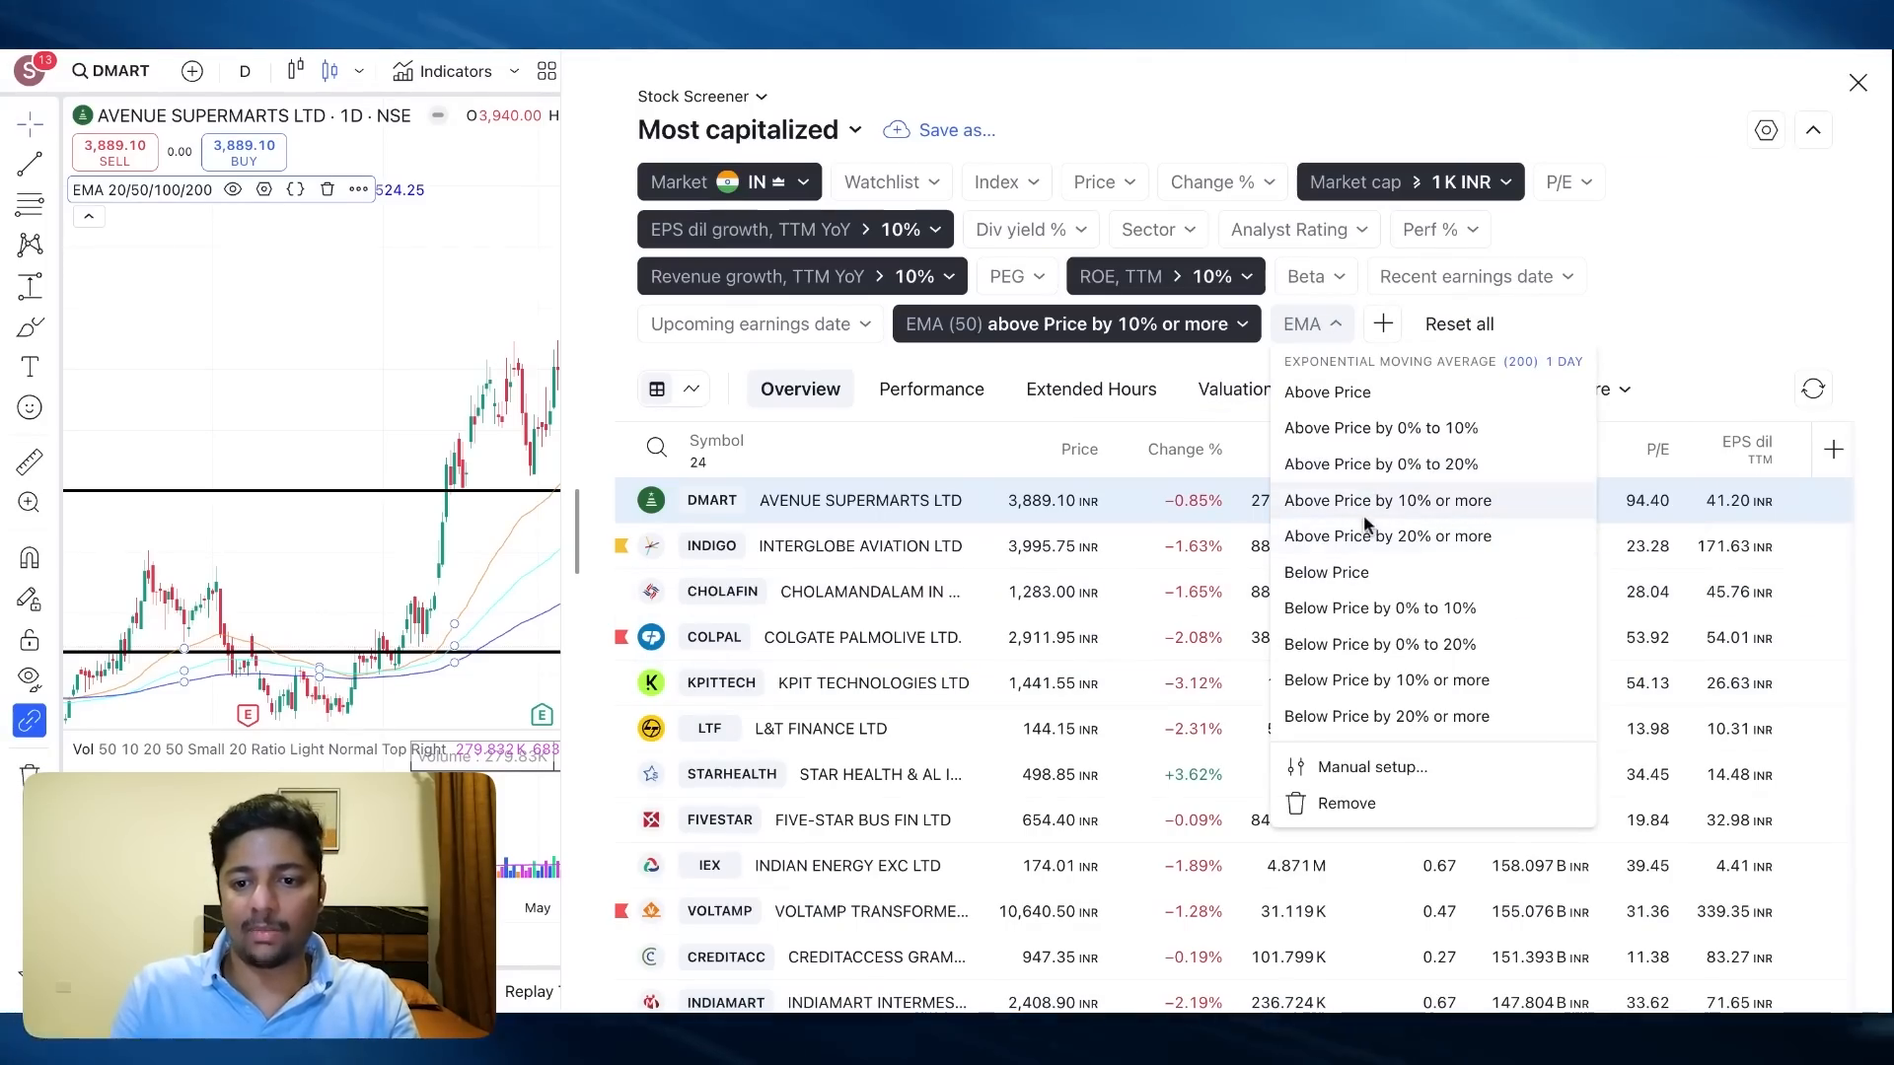
{"action": "left_click", "coordinate": [1363, 434]}
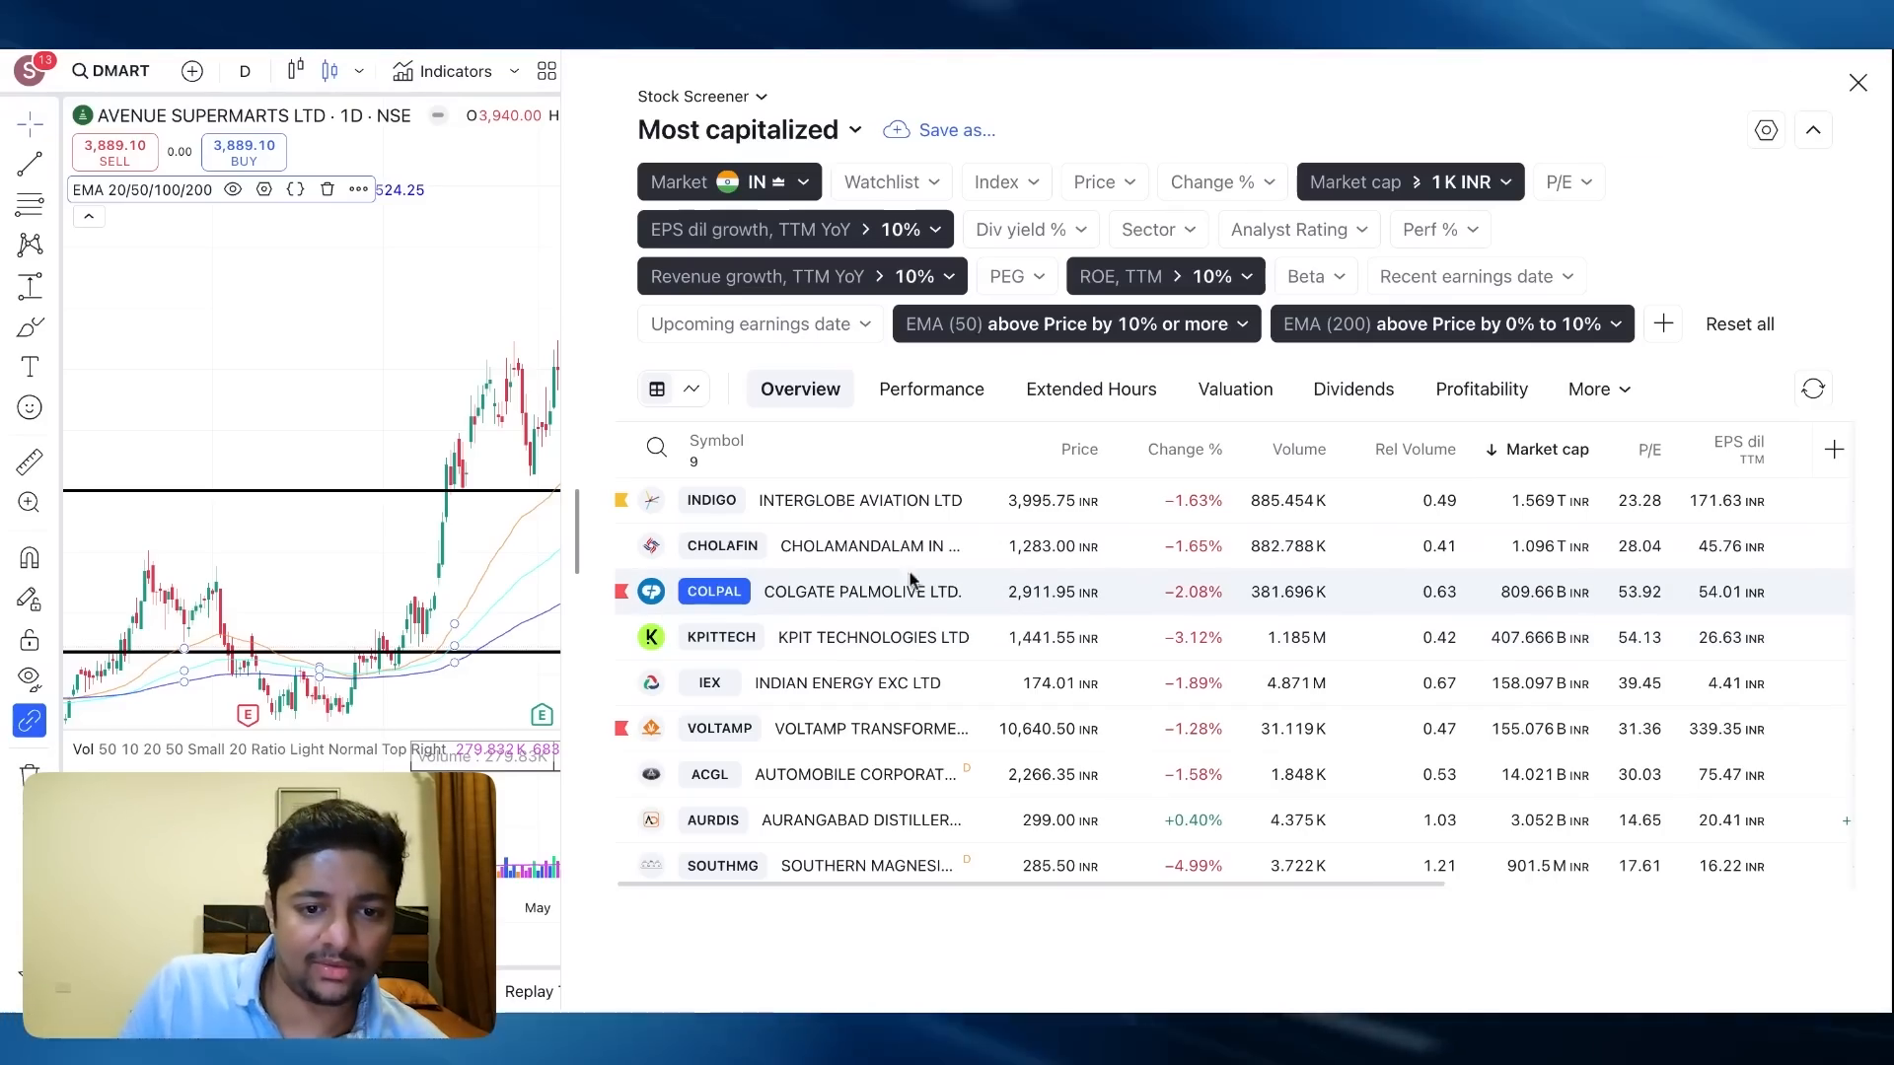
{"action": "left_click", "coordinate": [715, 511]}
{"action": "left_click_drag", "start_coordinate": [576, 503], "coordinate": [1275, 499]}
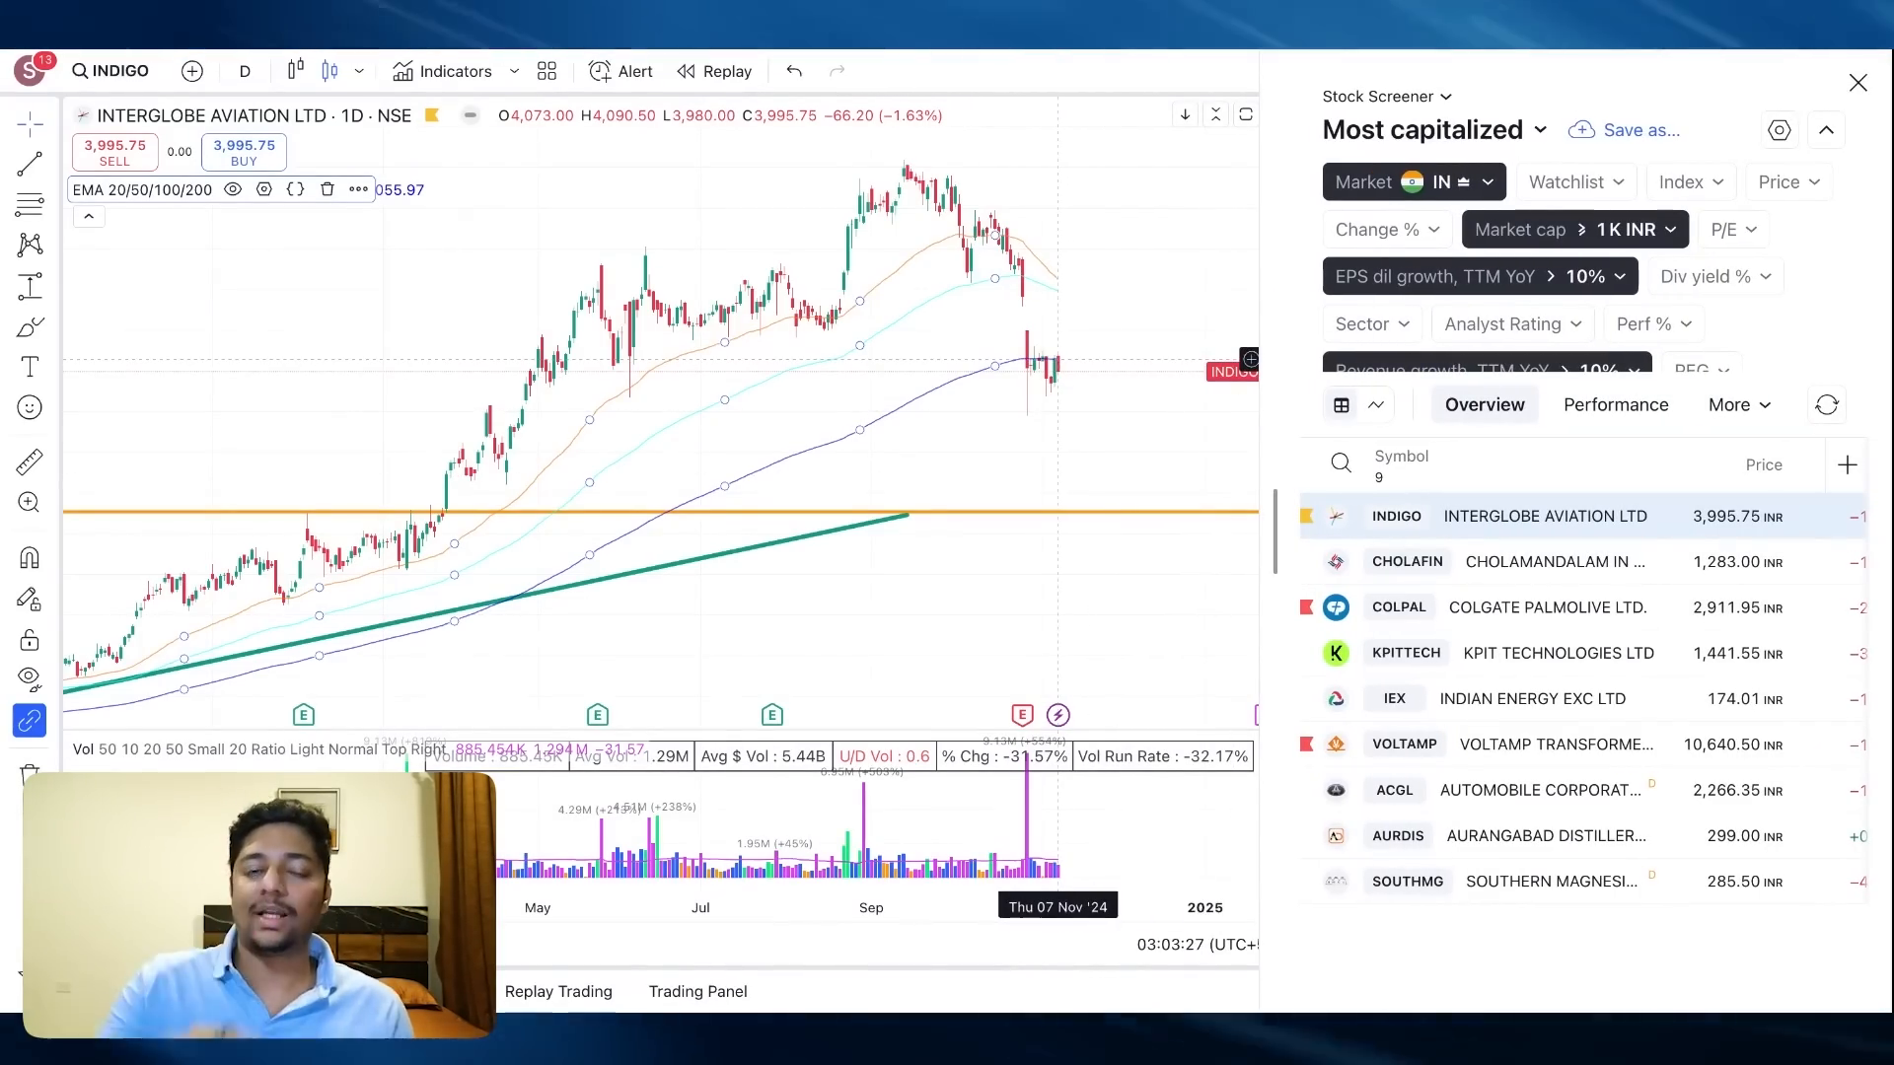
View the Cholamandalam and Colgate Palmolive charts and delete the position drawing from the Colgate chart
{"action": "left_click", "coordinate": [1376, 567]}
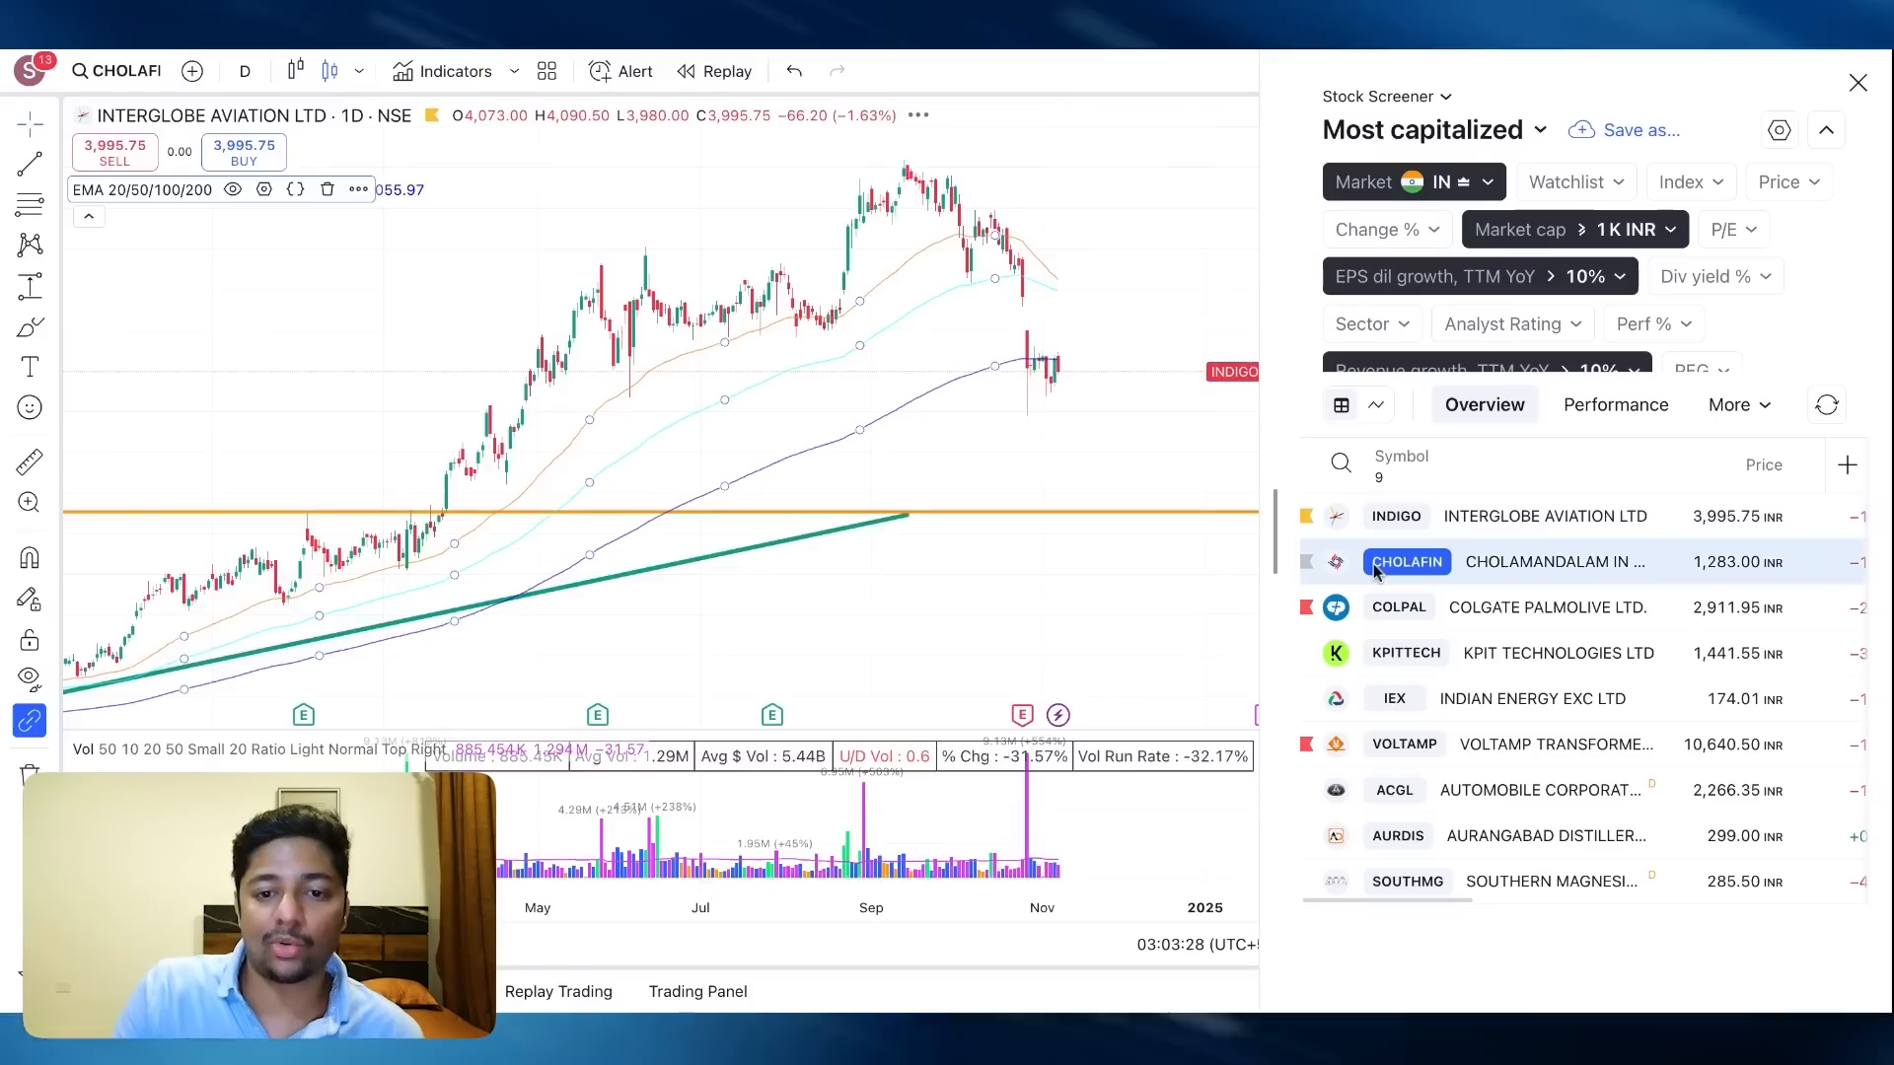
{"action": "left_click", "coordinate": [1382, 602]}
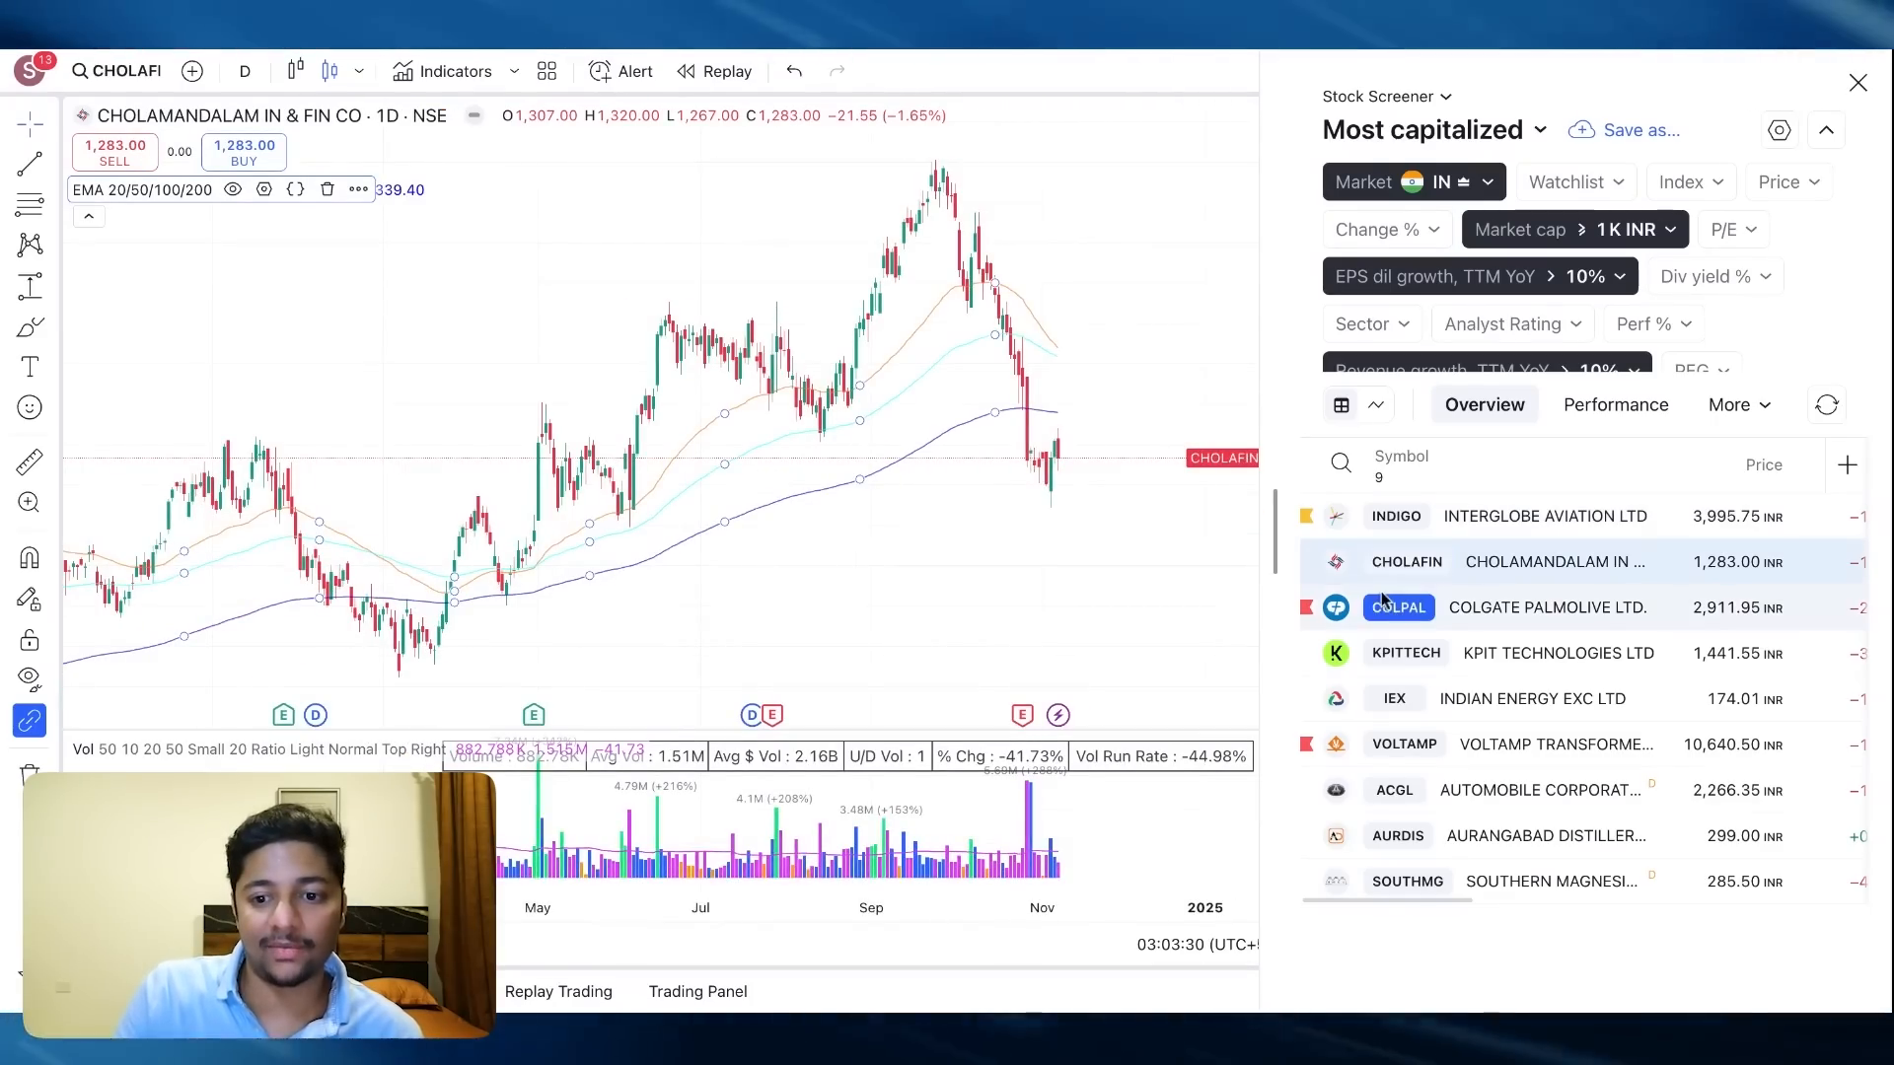
{"action": "left_click", "coordinate": [1391, 643]}
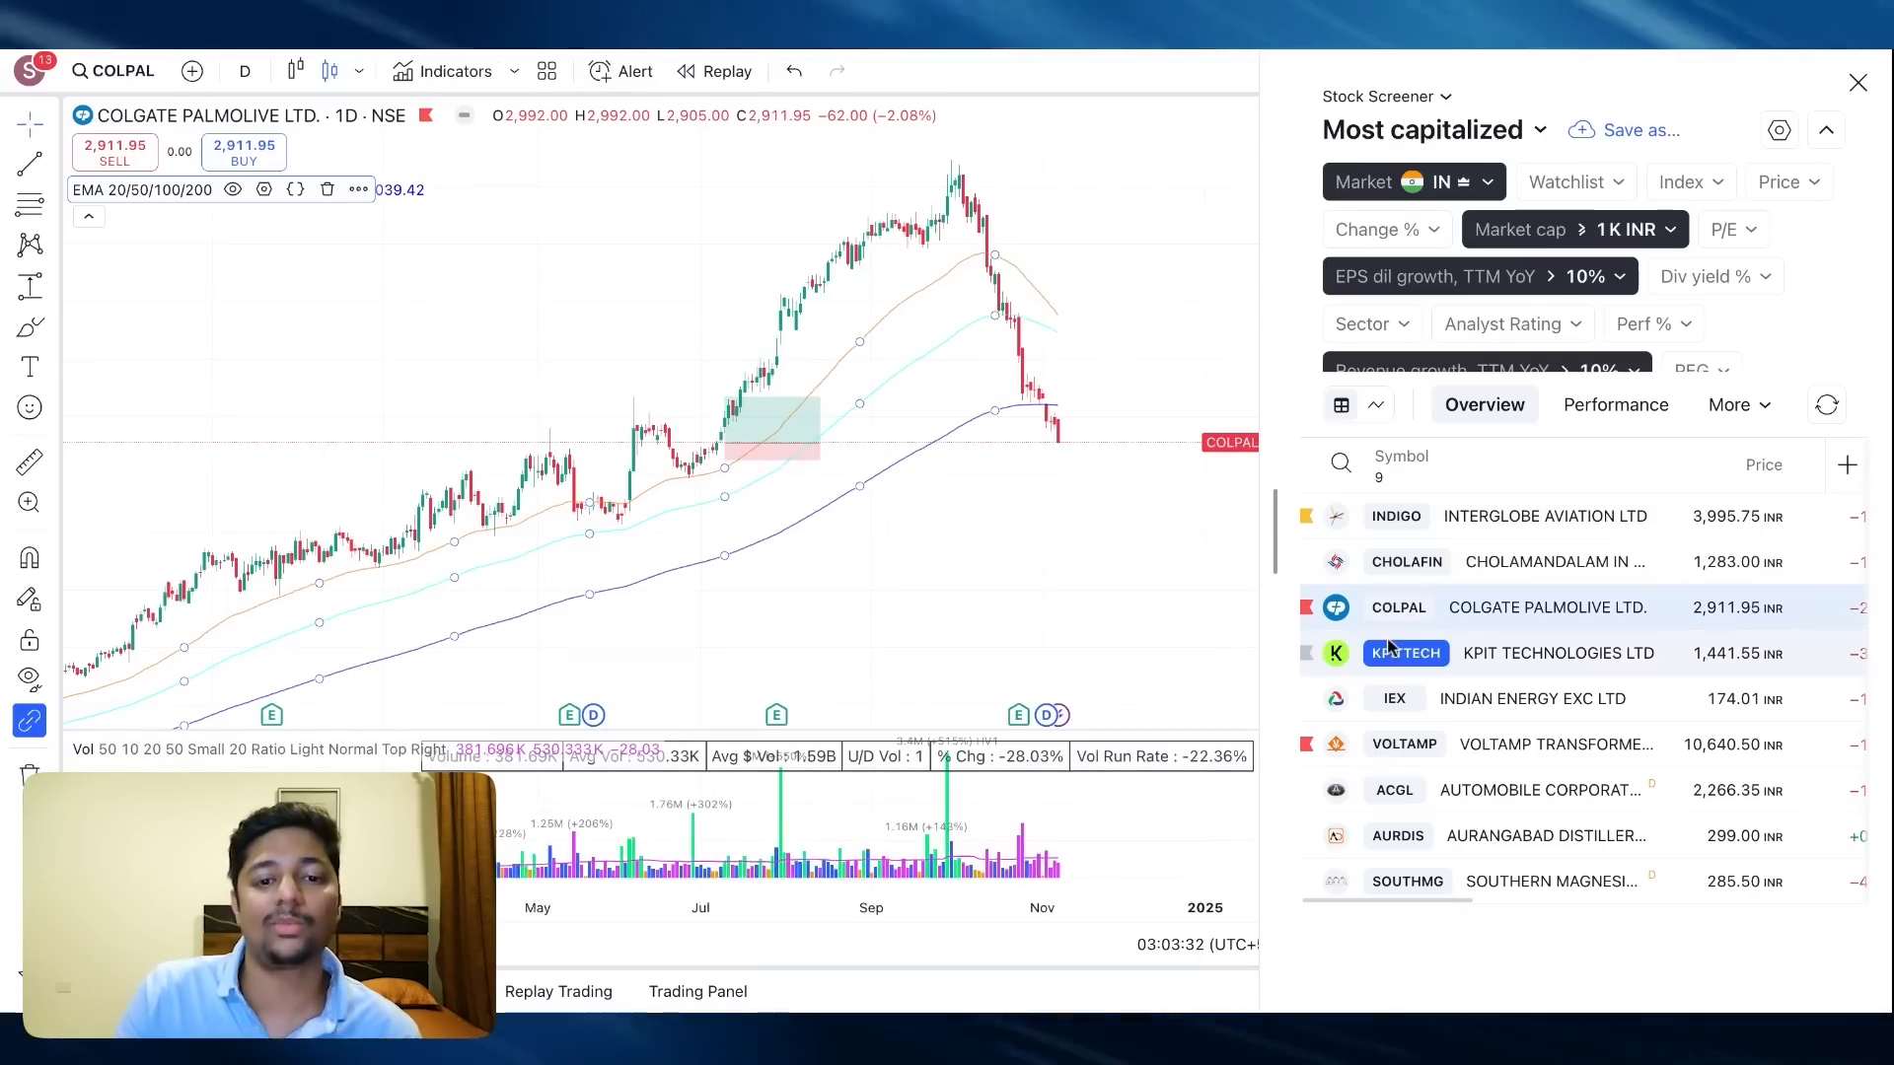
{"action": "left_click", "coordinate": [804, 455]}
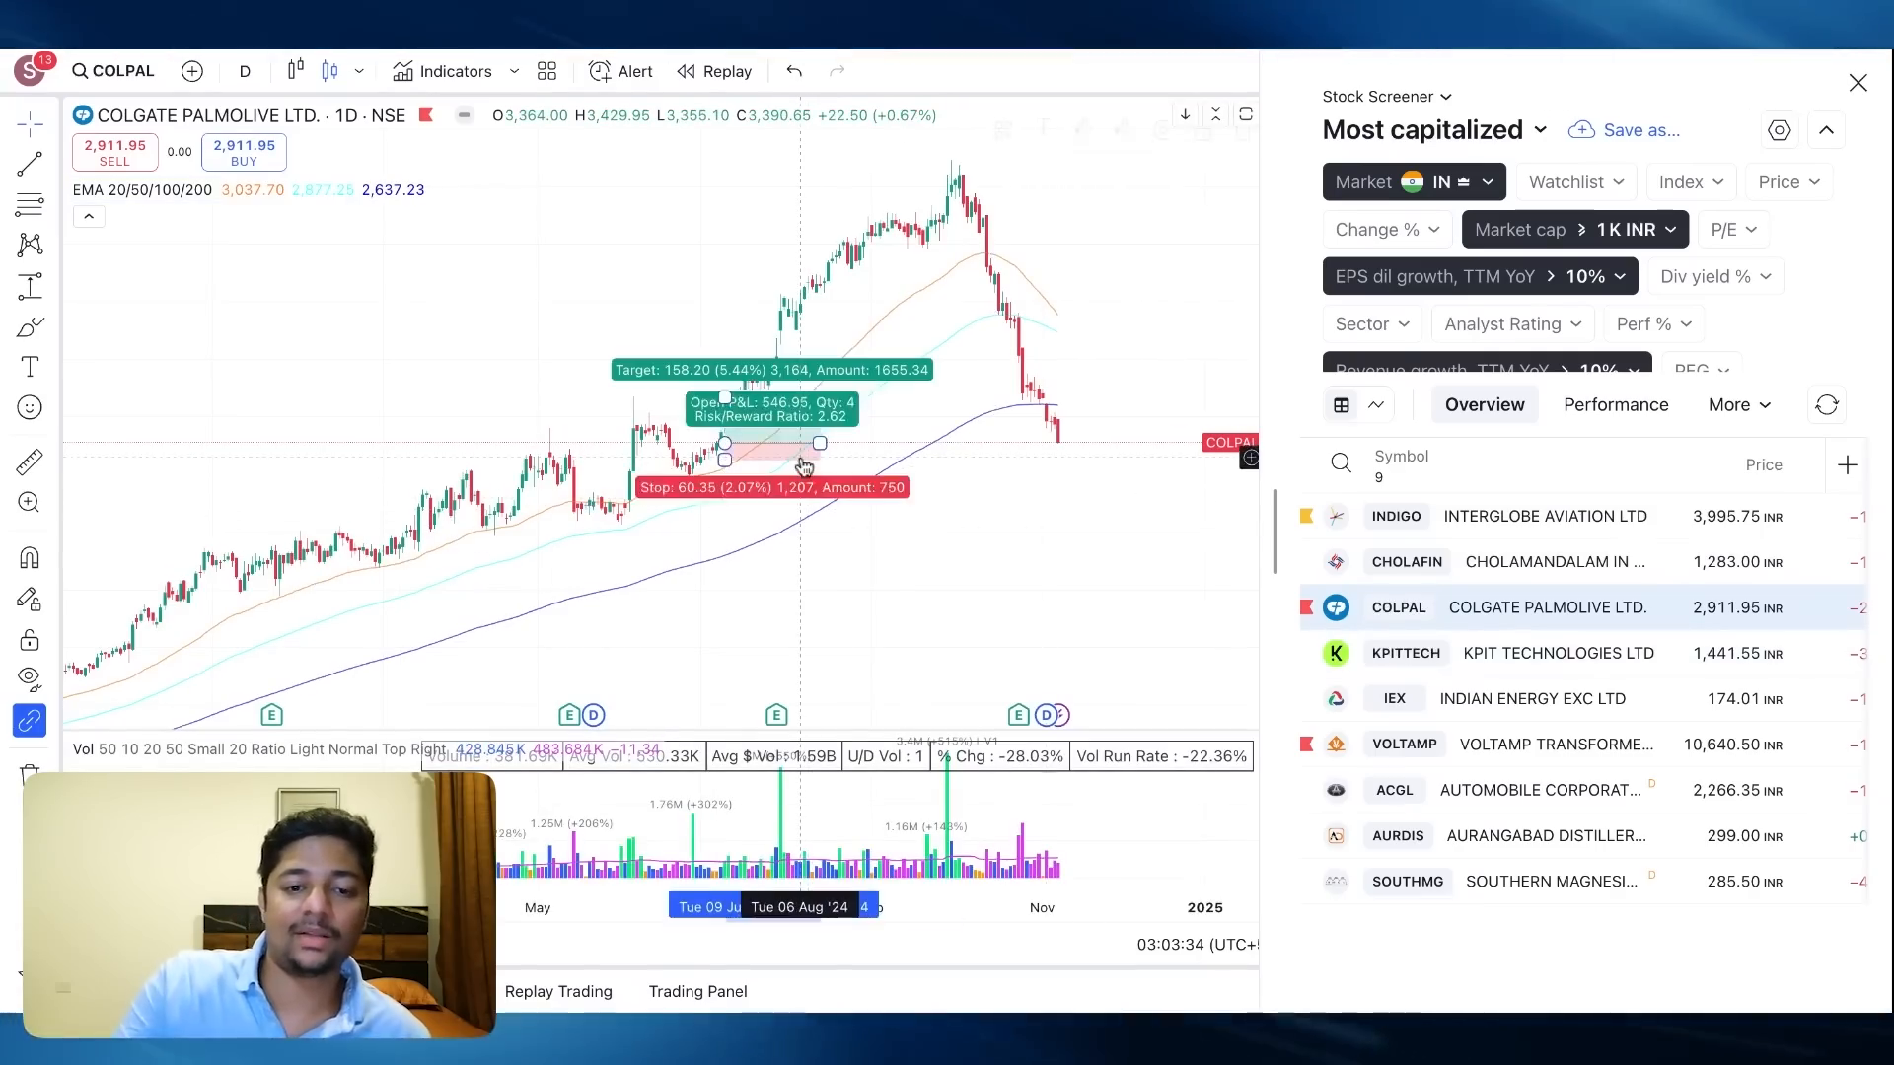
{"action": "key", "text": "Delete"}
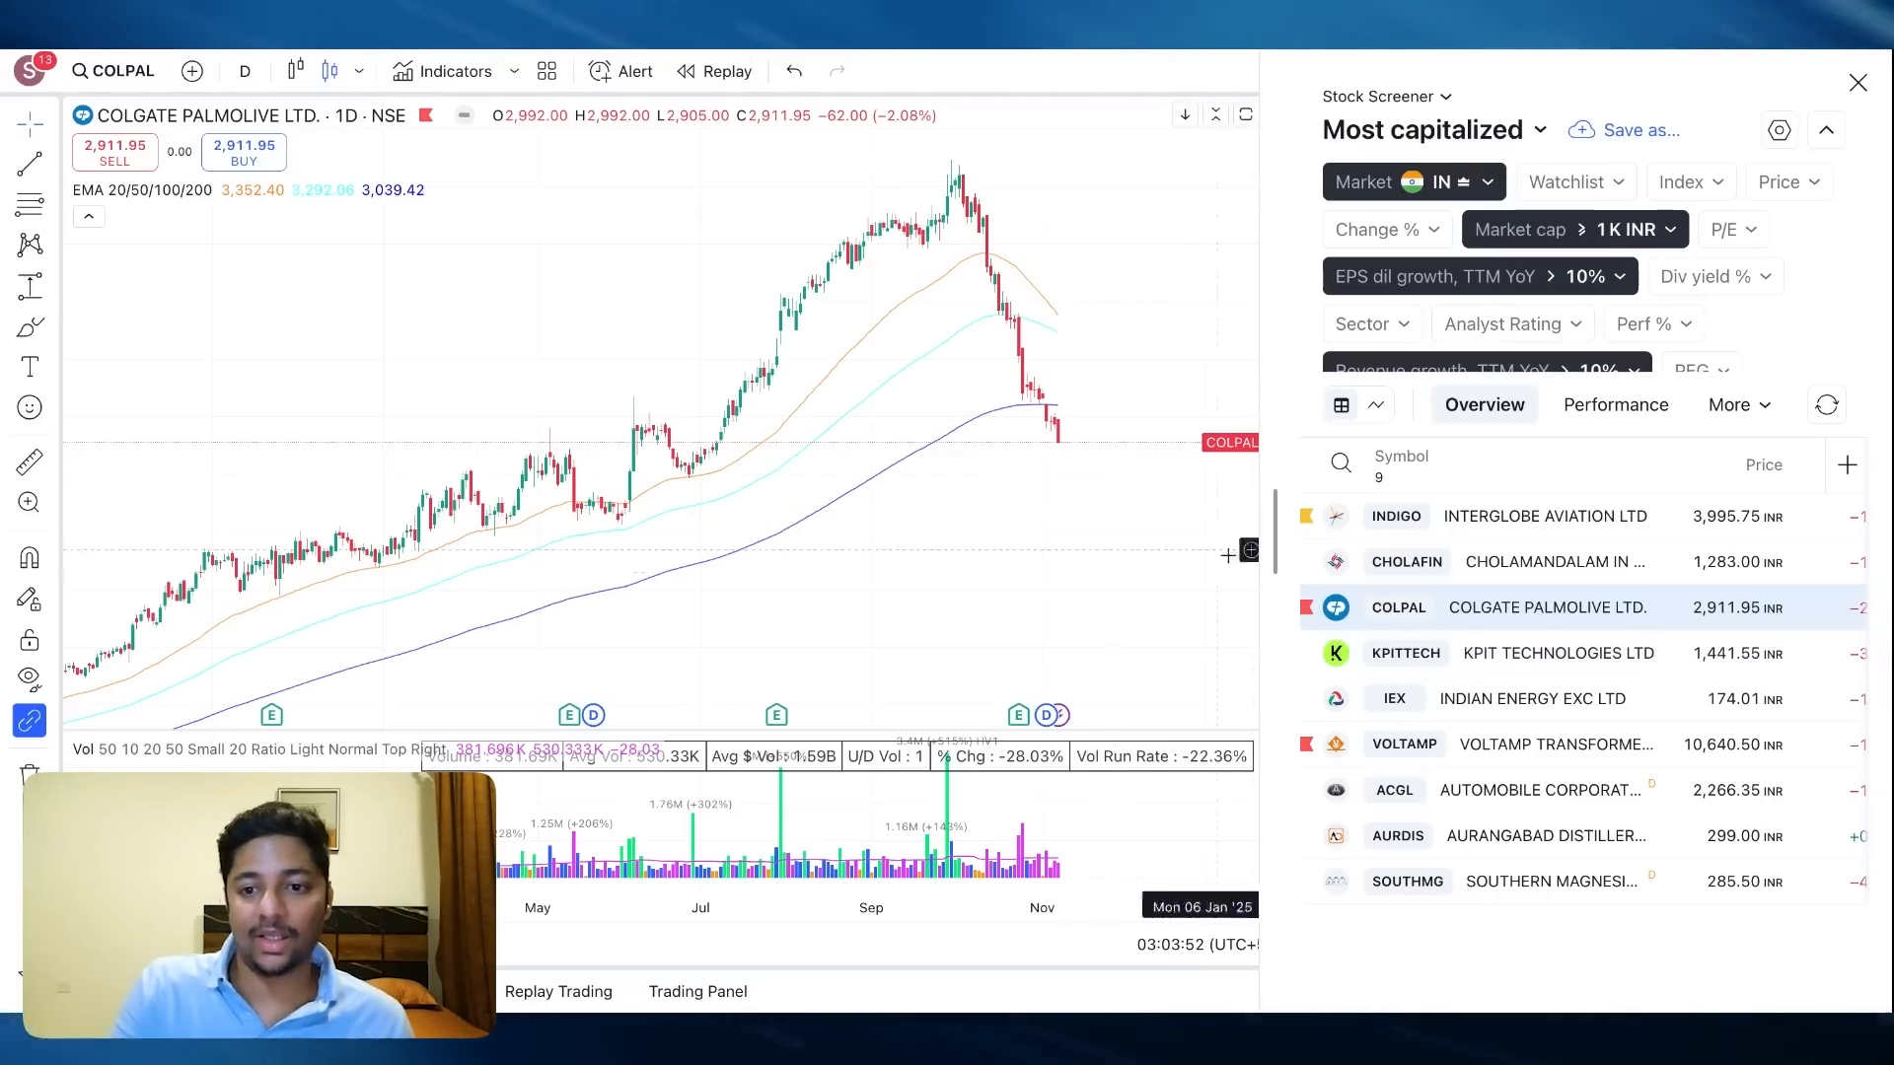
Reset the EMA (200) filter, keeping the EMA (50) filter at Above Price by 10% or more
{"action": "scroll", "coordinate": [1726, 347], "scroll_direction": "down", "scroll_amount": 1}
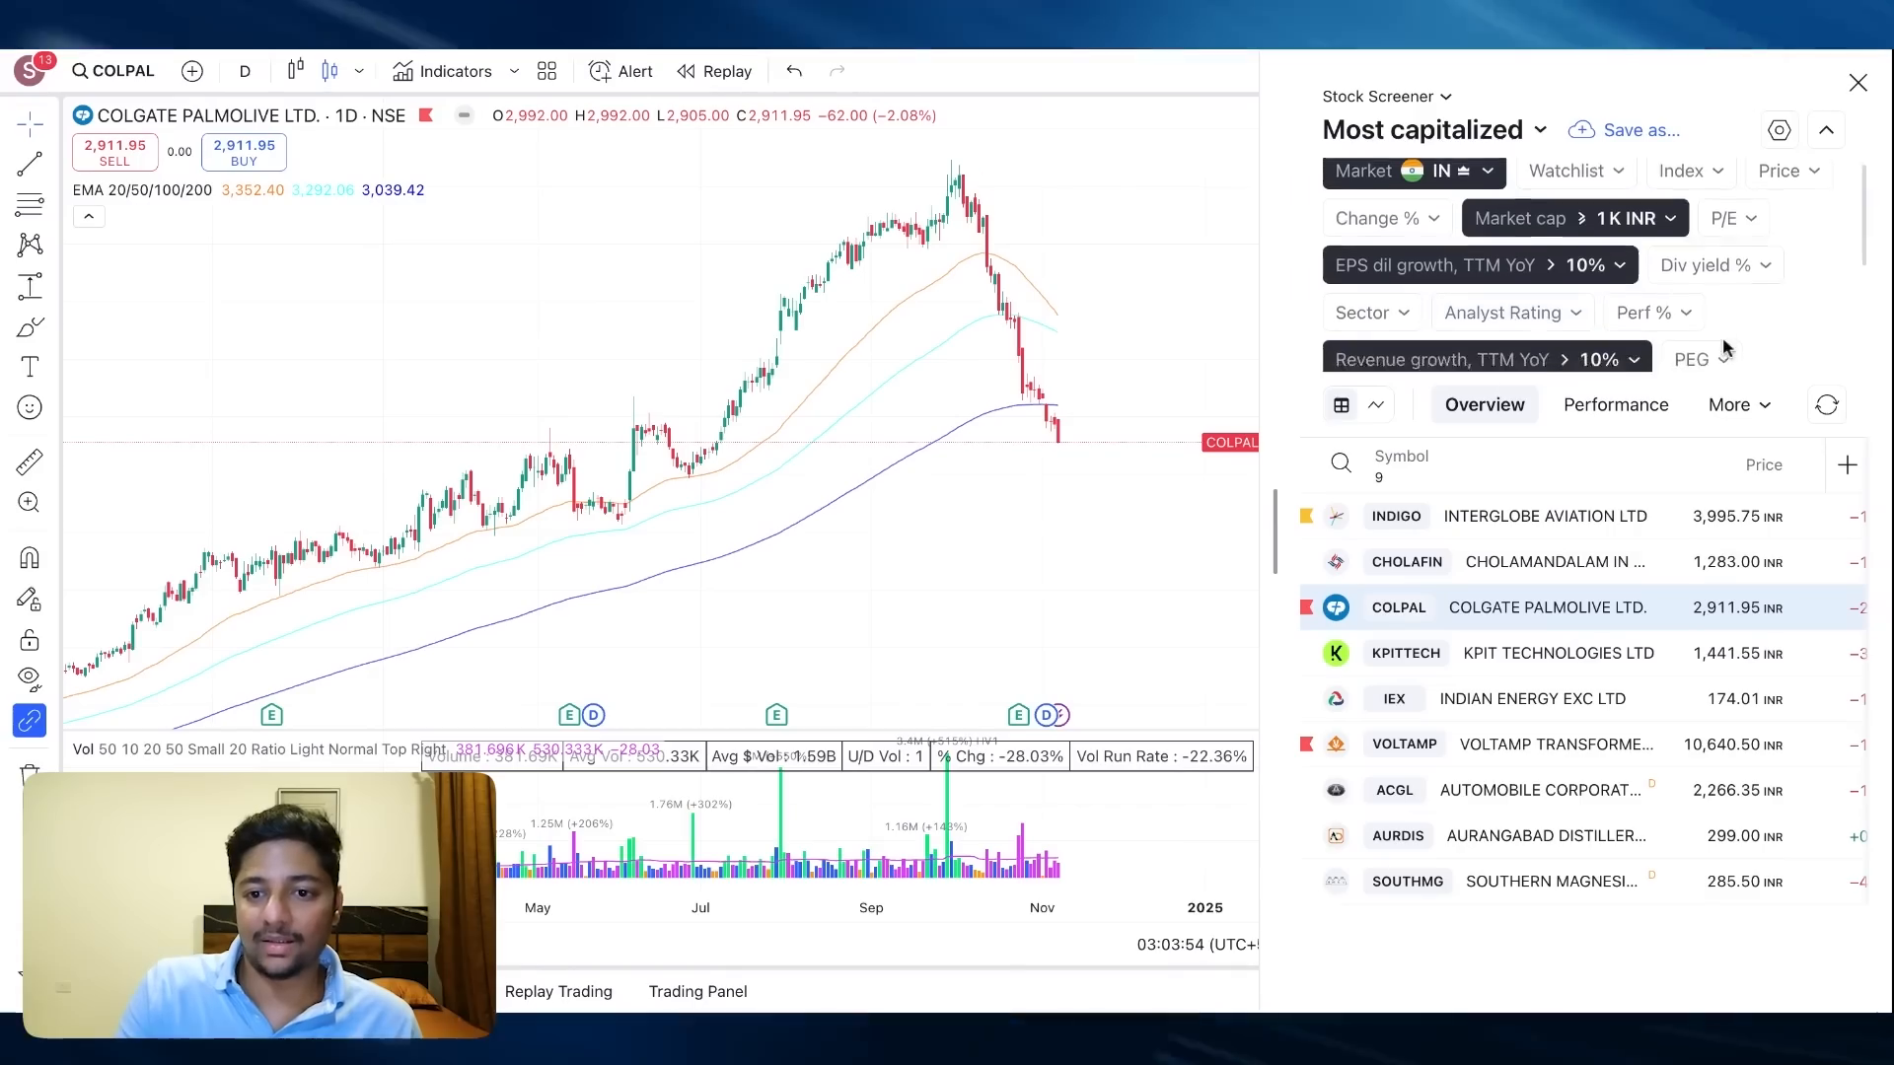
{"action": "scroll", "coordinate": [1726, 347], "scroll_direction": "down", "scroll_amount": 4}
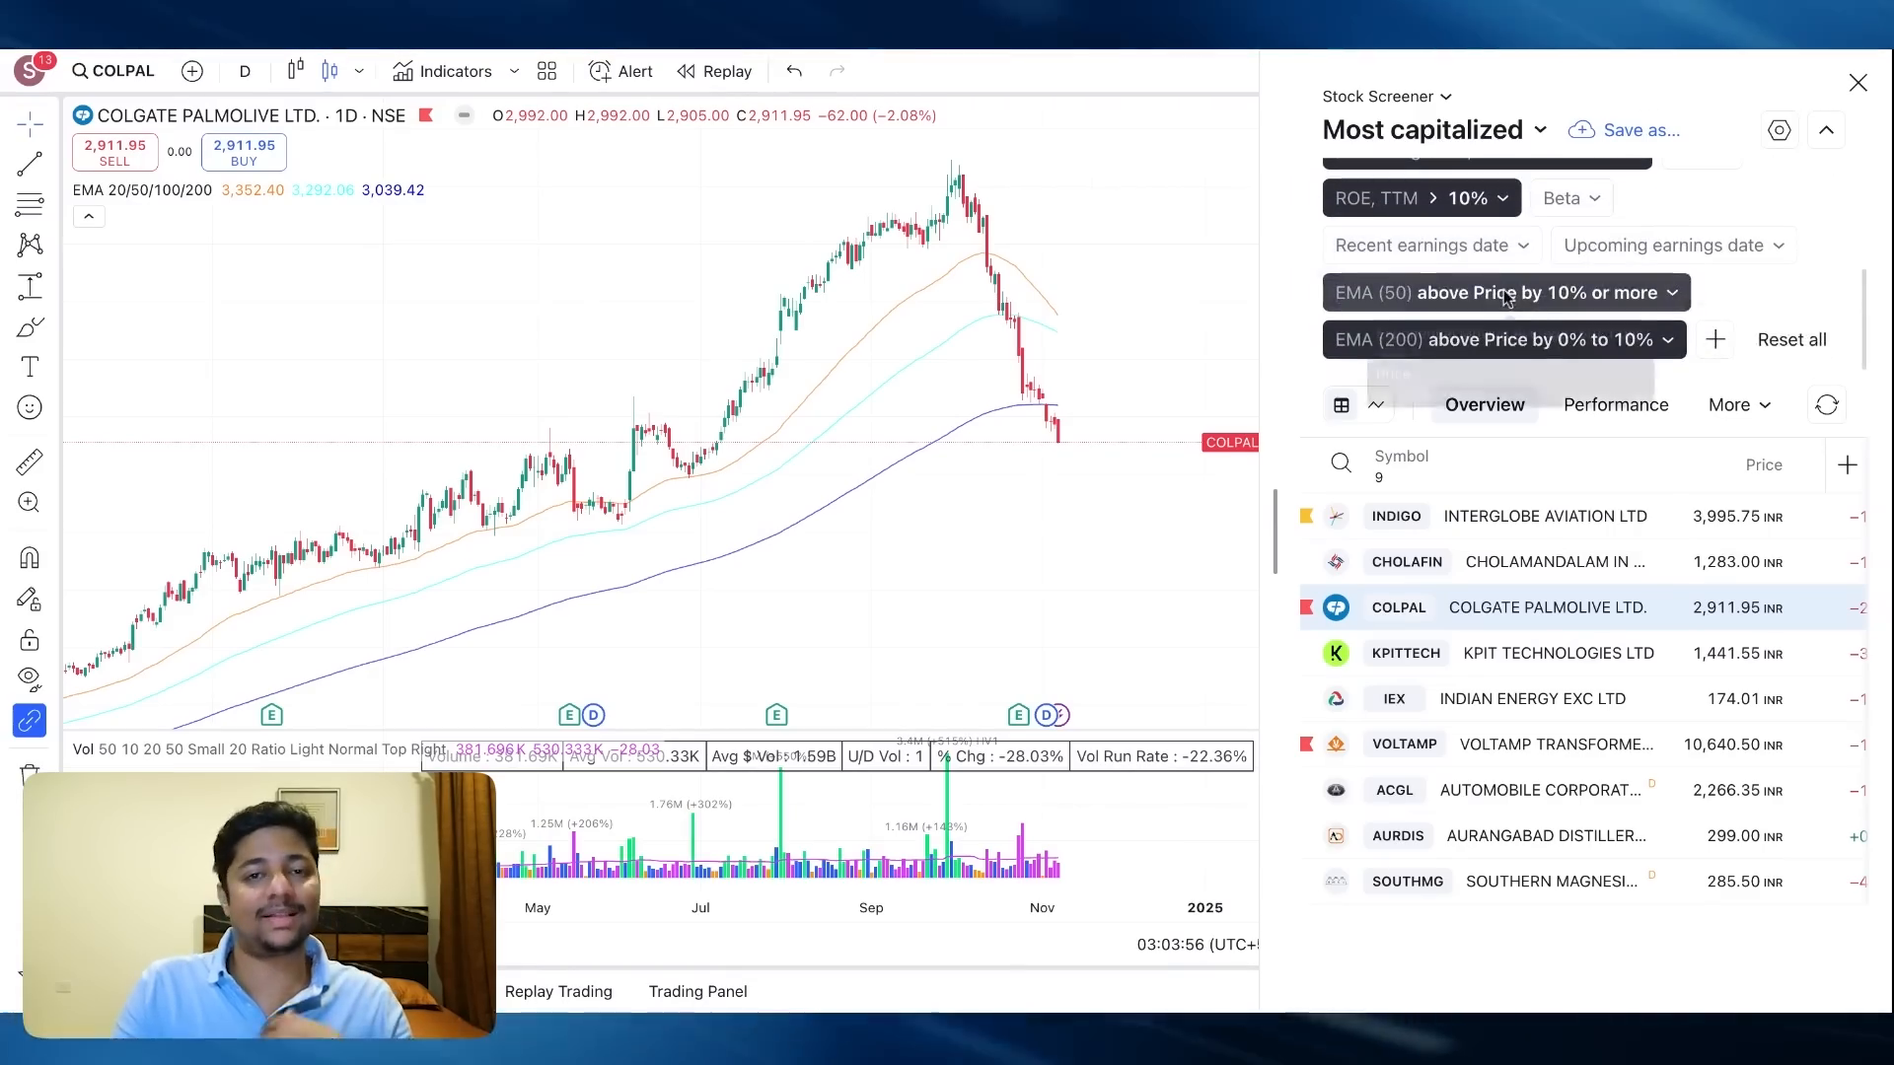
{"action": "left_click", "coordinate": [1420, 343]}
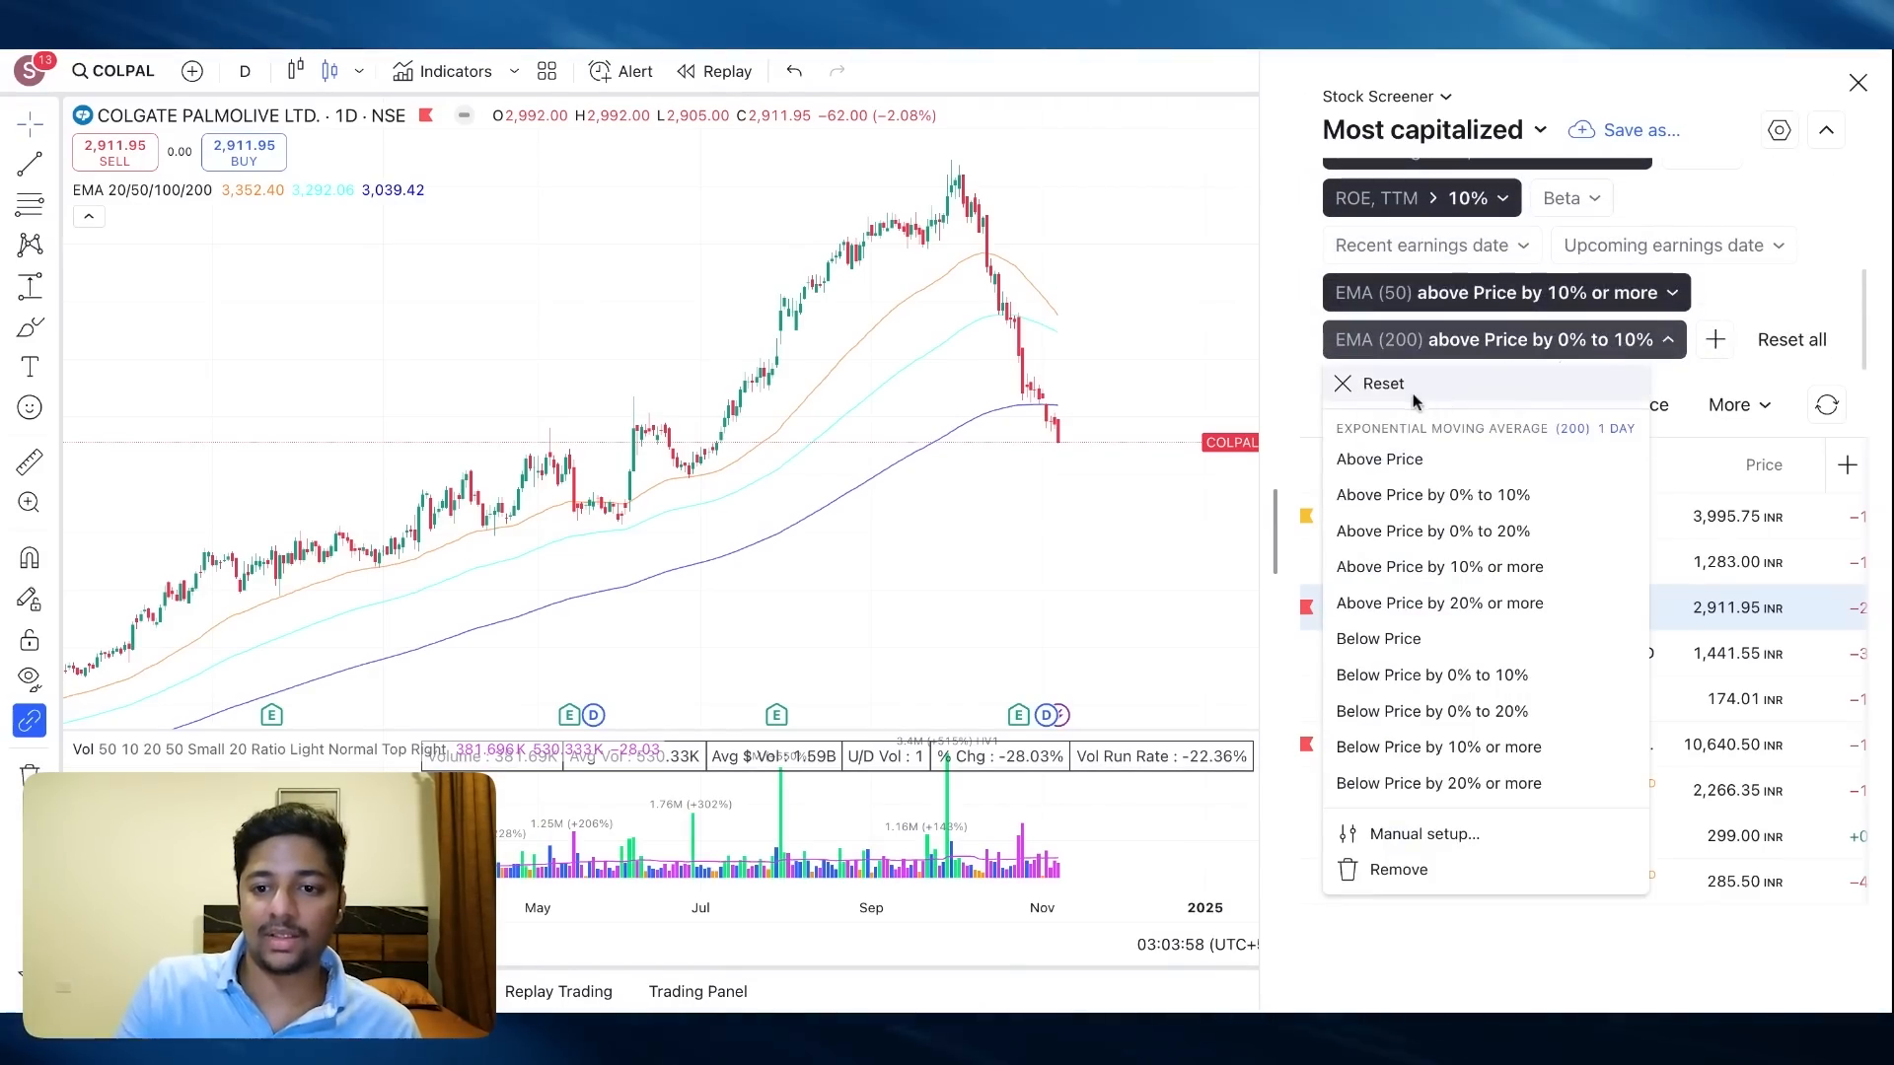
{"action": "left_click", "coordinate": [1417, 394]}
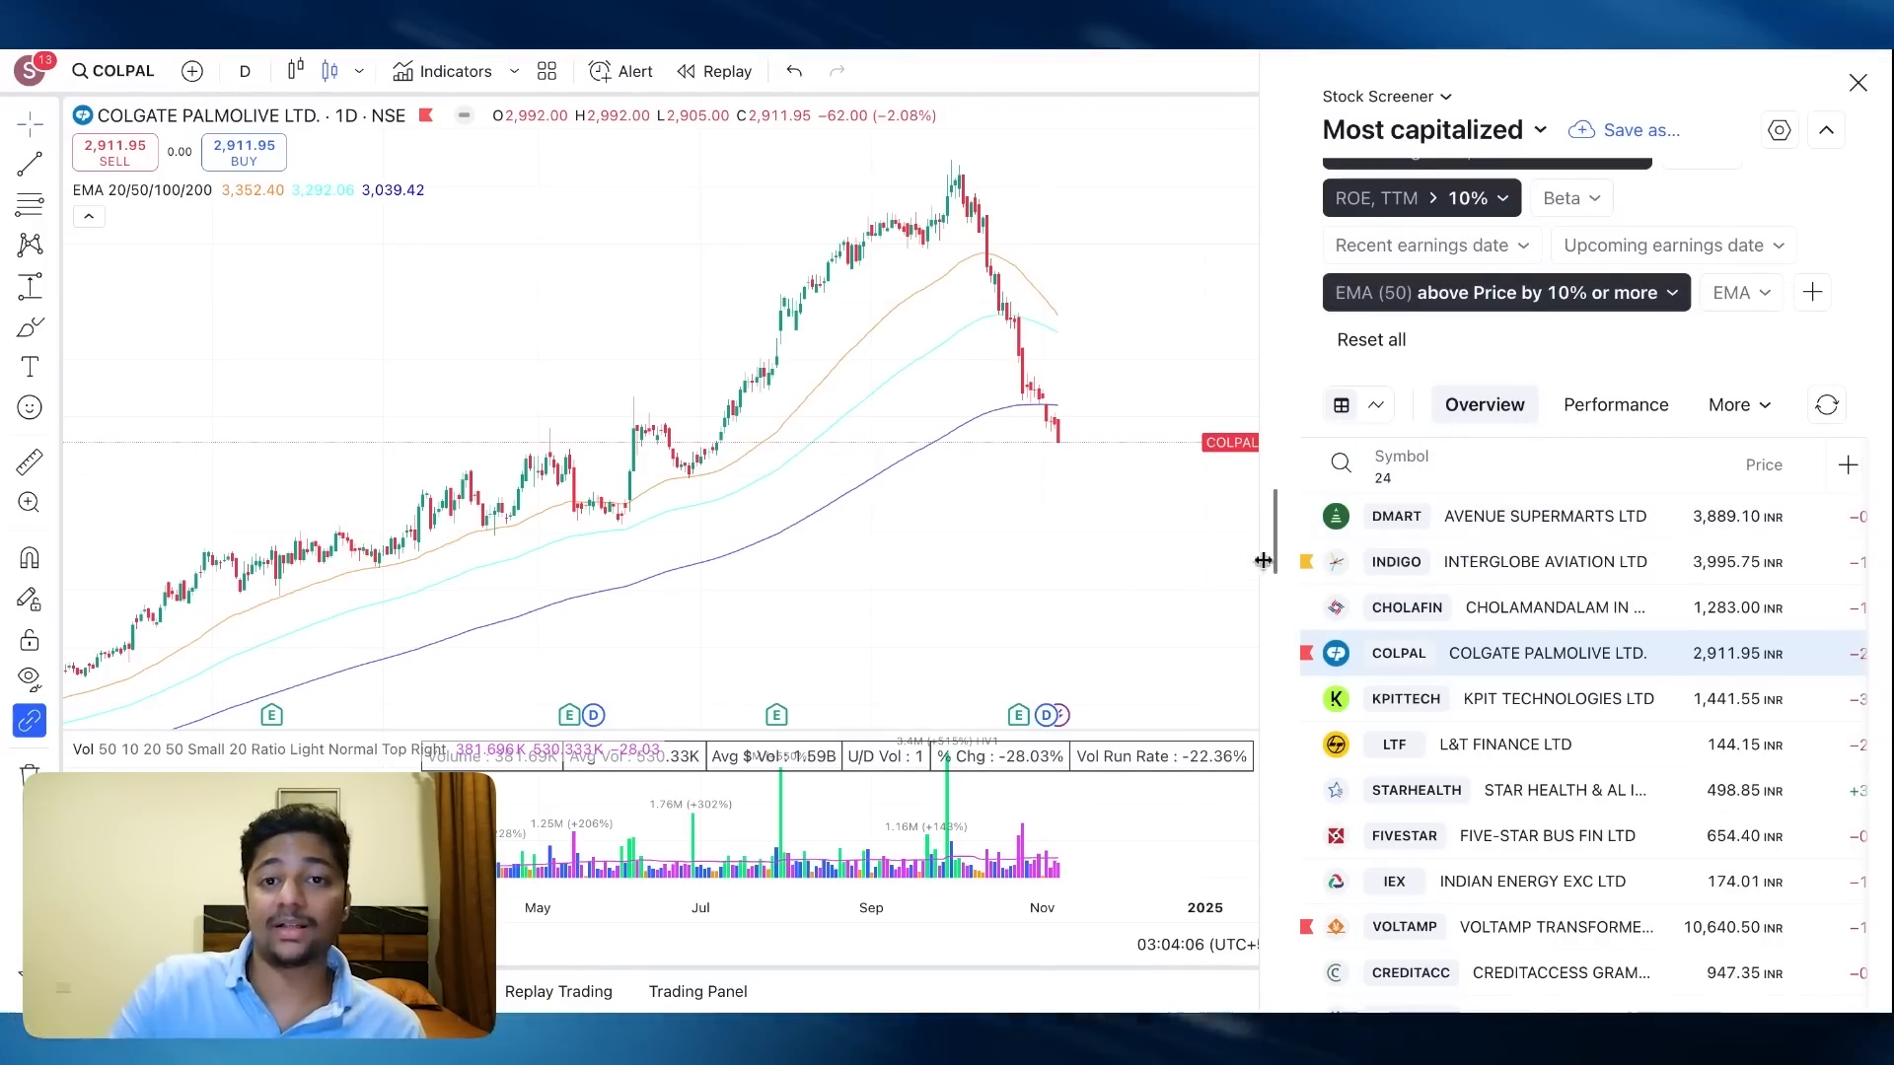
Open the Avenue Supermarts chart beside a slightly wider screener and remove all its drawings
{"action": "left_click_drag", "start_coordinate": [1269, 555], "coordinate": [662, 537]}
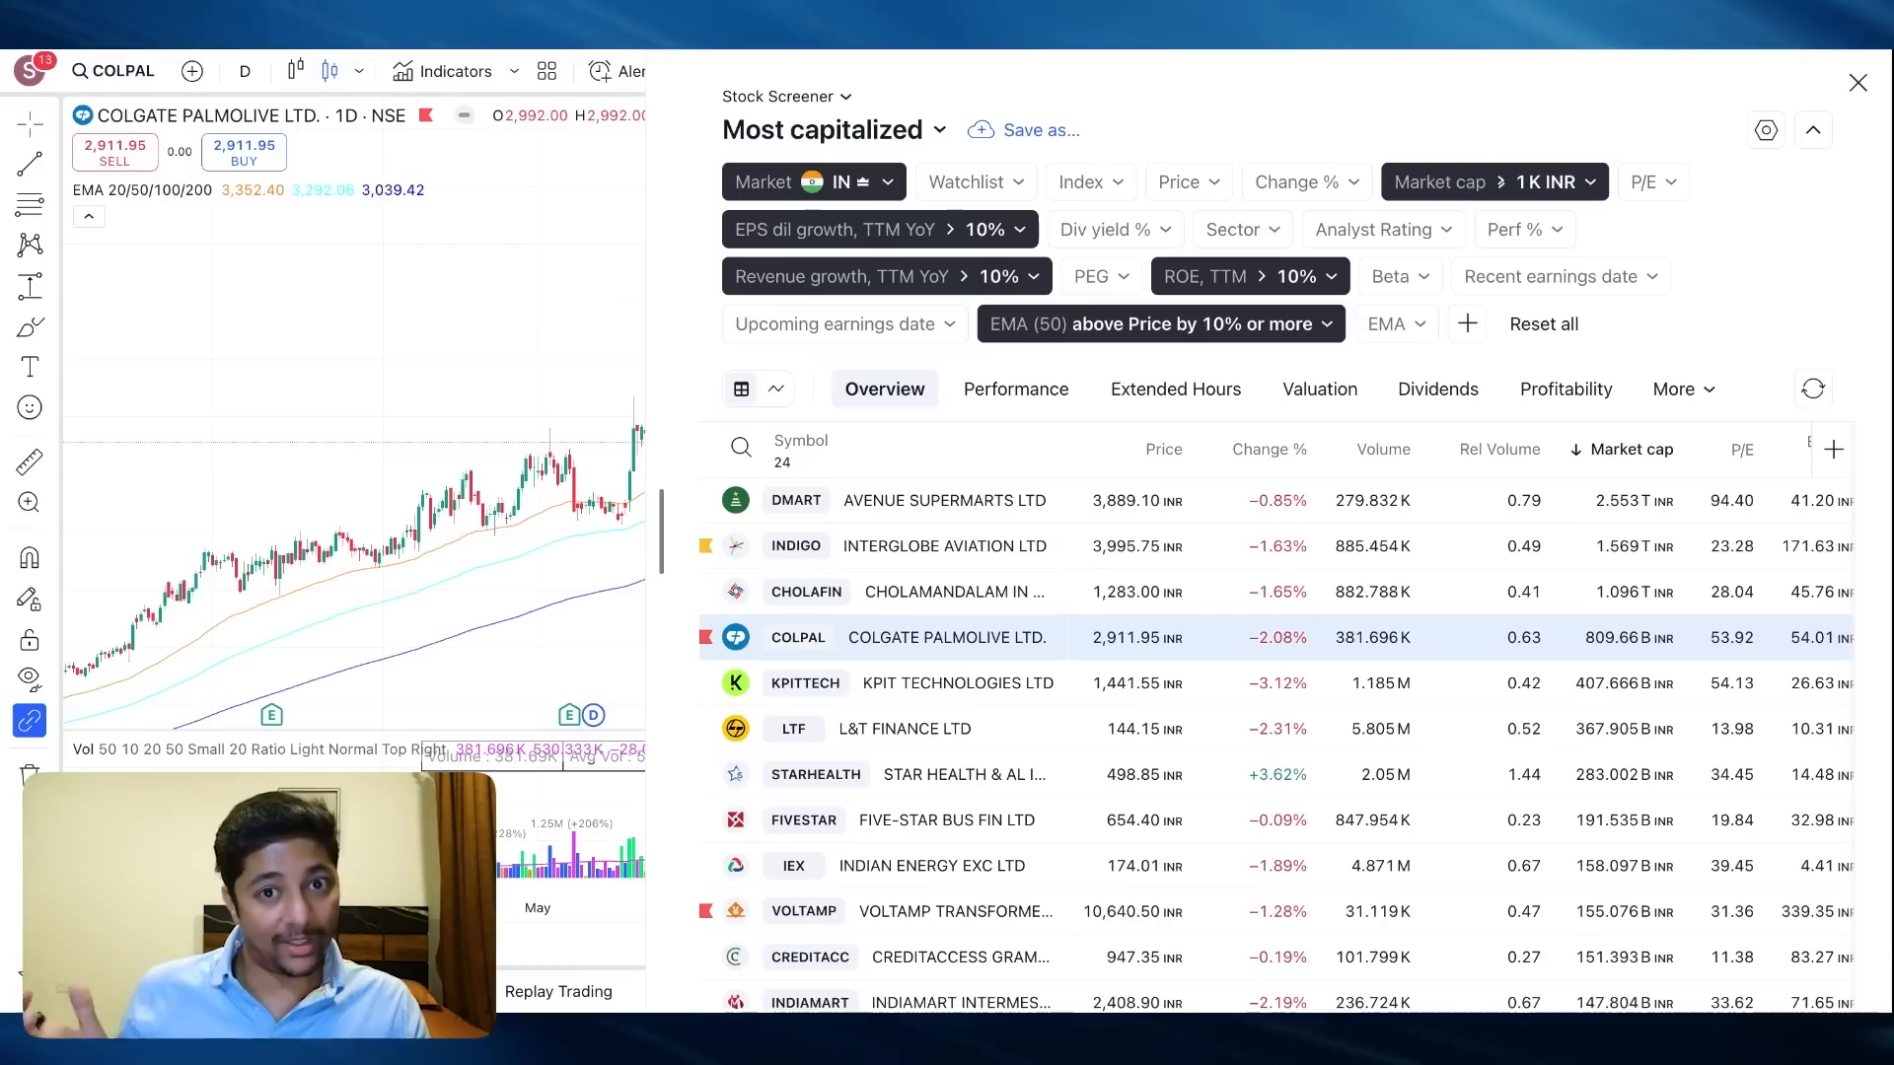
{"action": "left_click_drag", "start_coordinate": [662, 533], "coordinate": [1115, 532]}
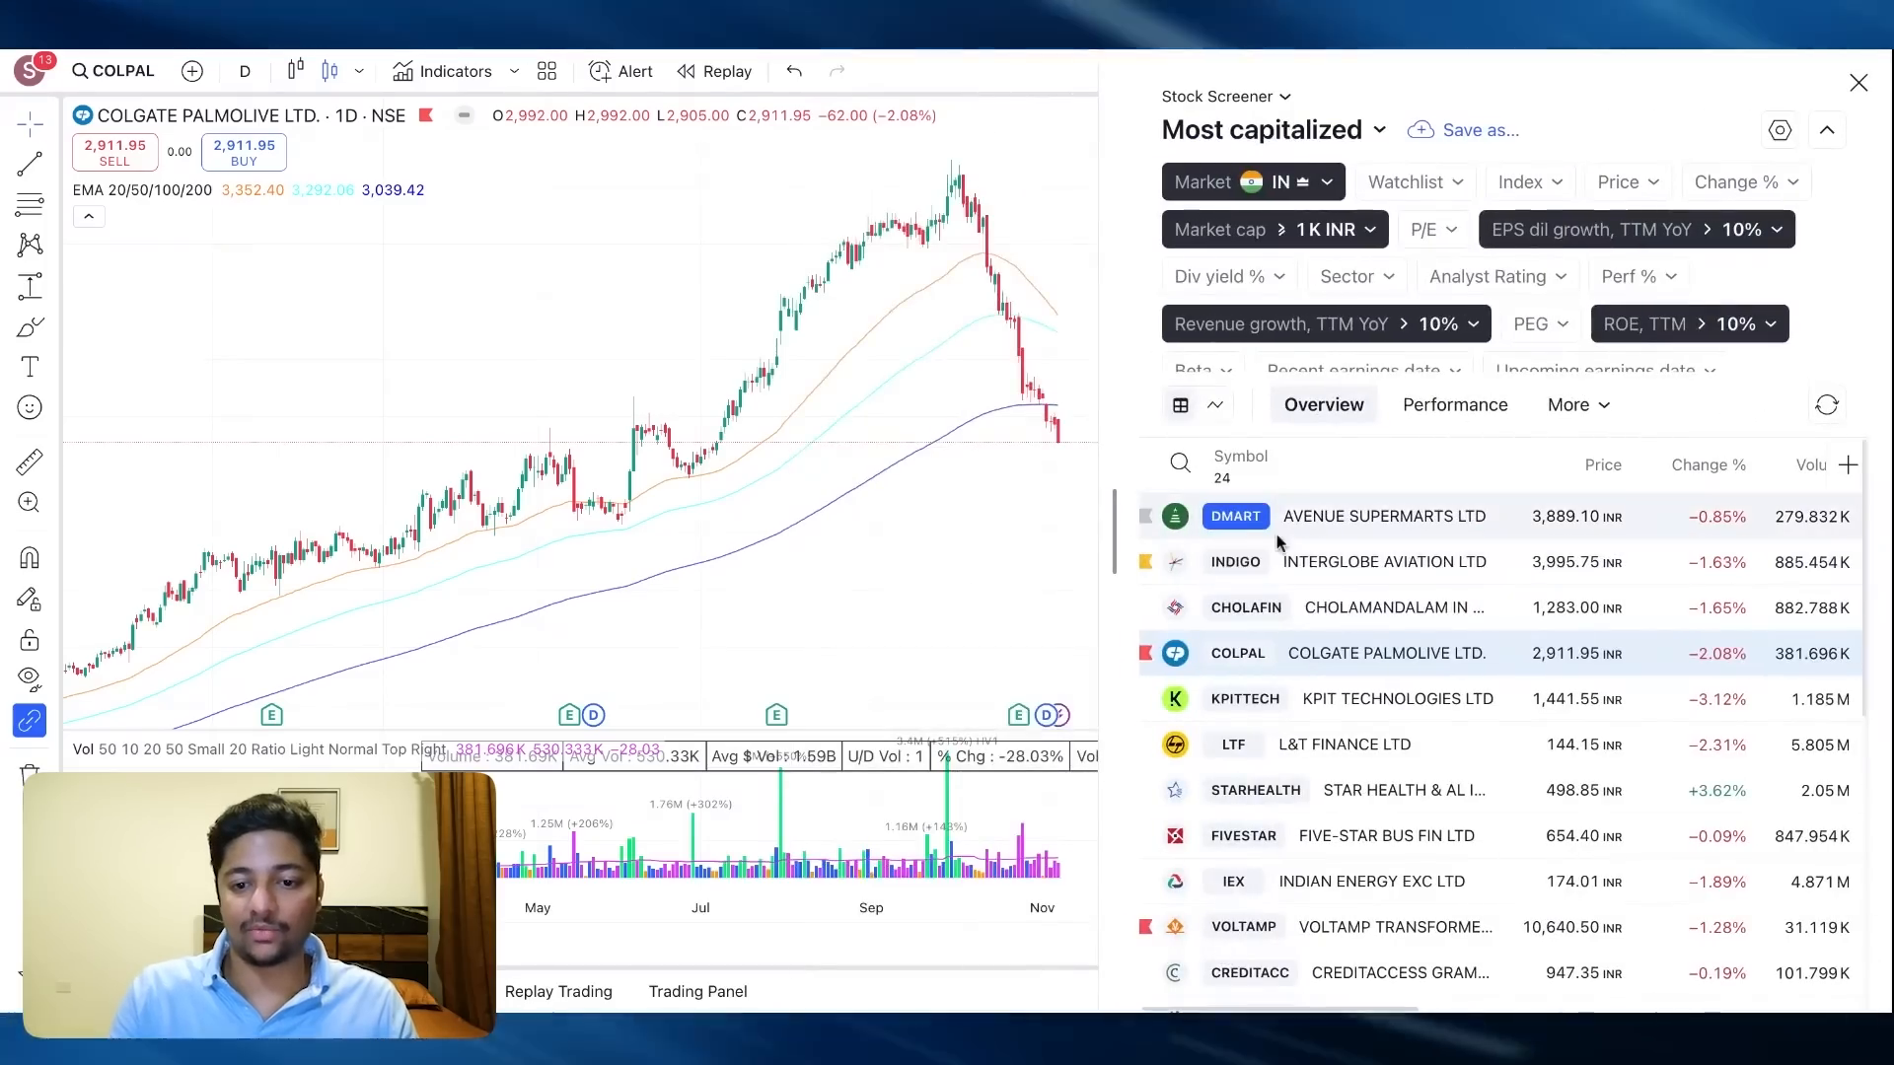
{"action": "left_click", "coordinate": [1243, 519]}
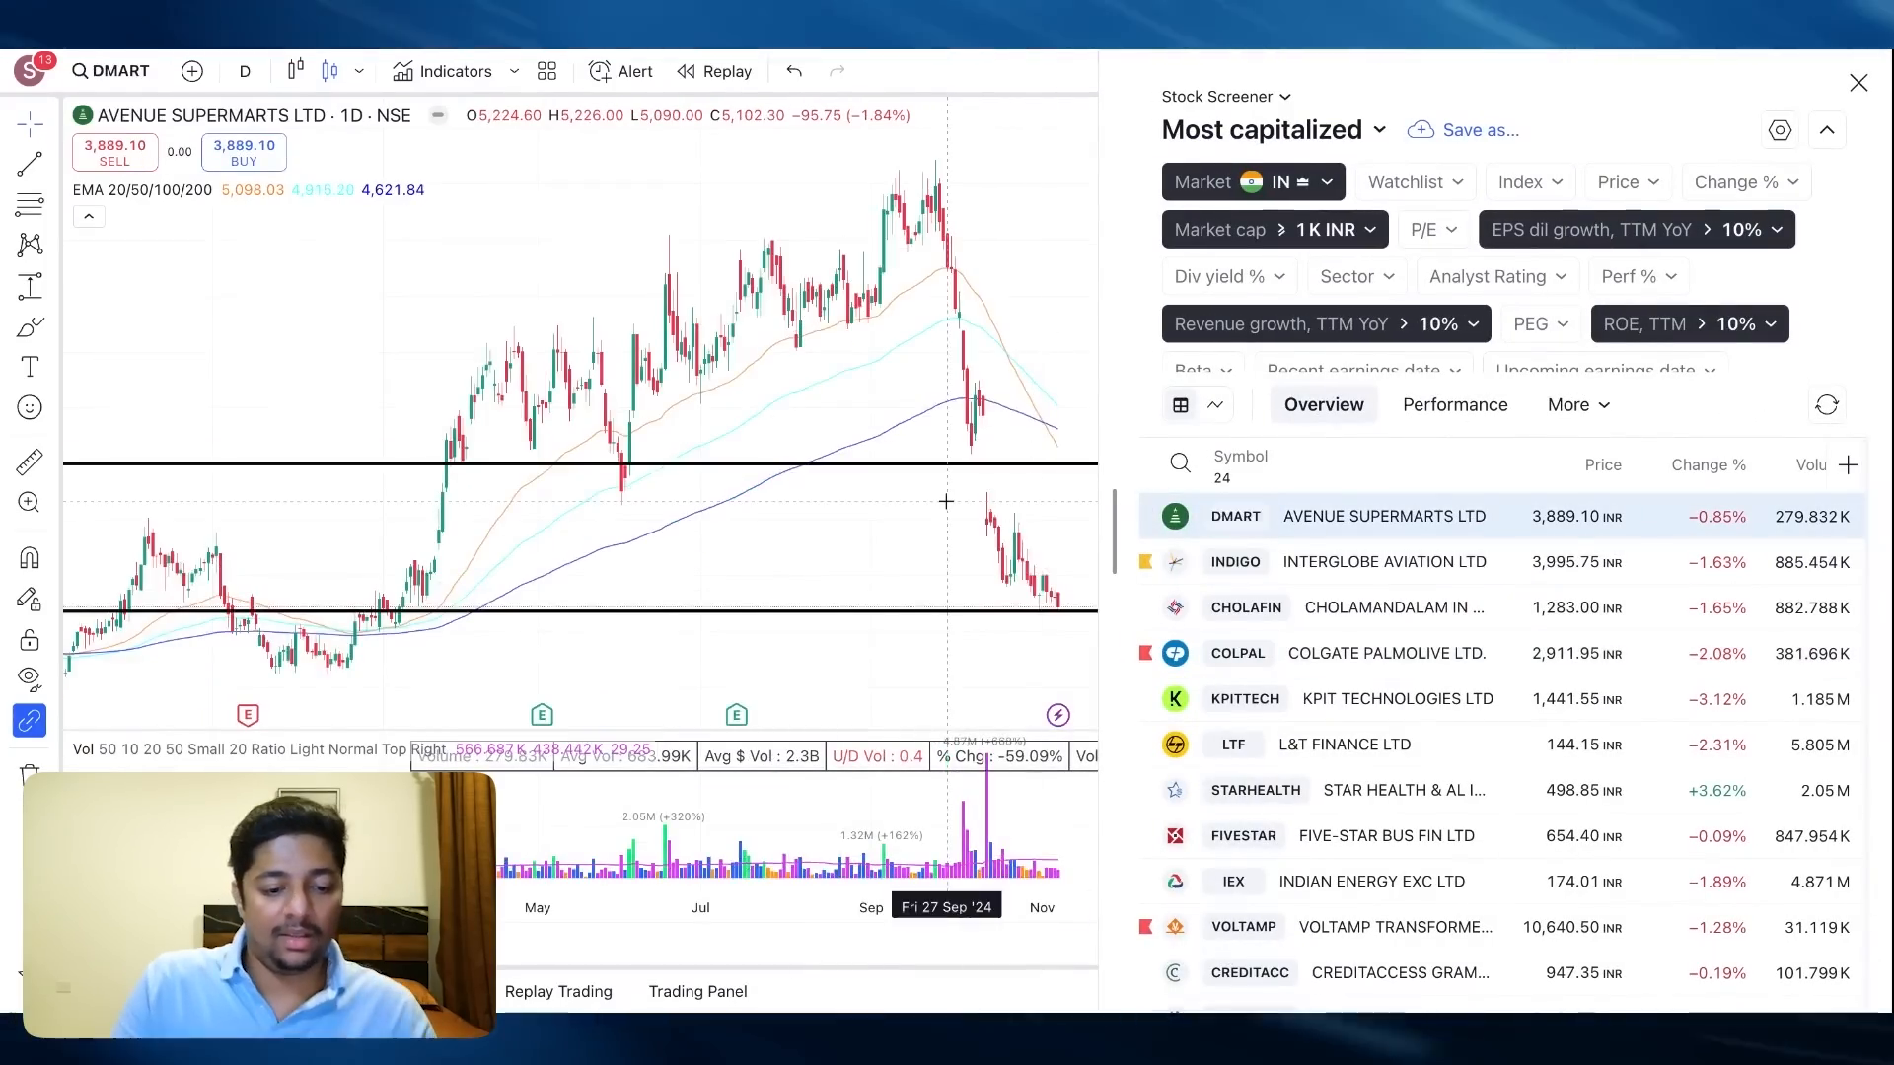
{"action": "right_click", "coordinate": [945, 502]}
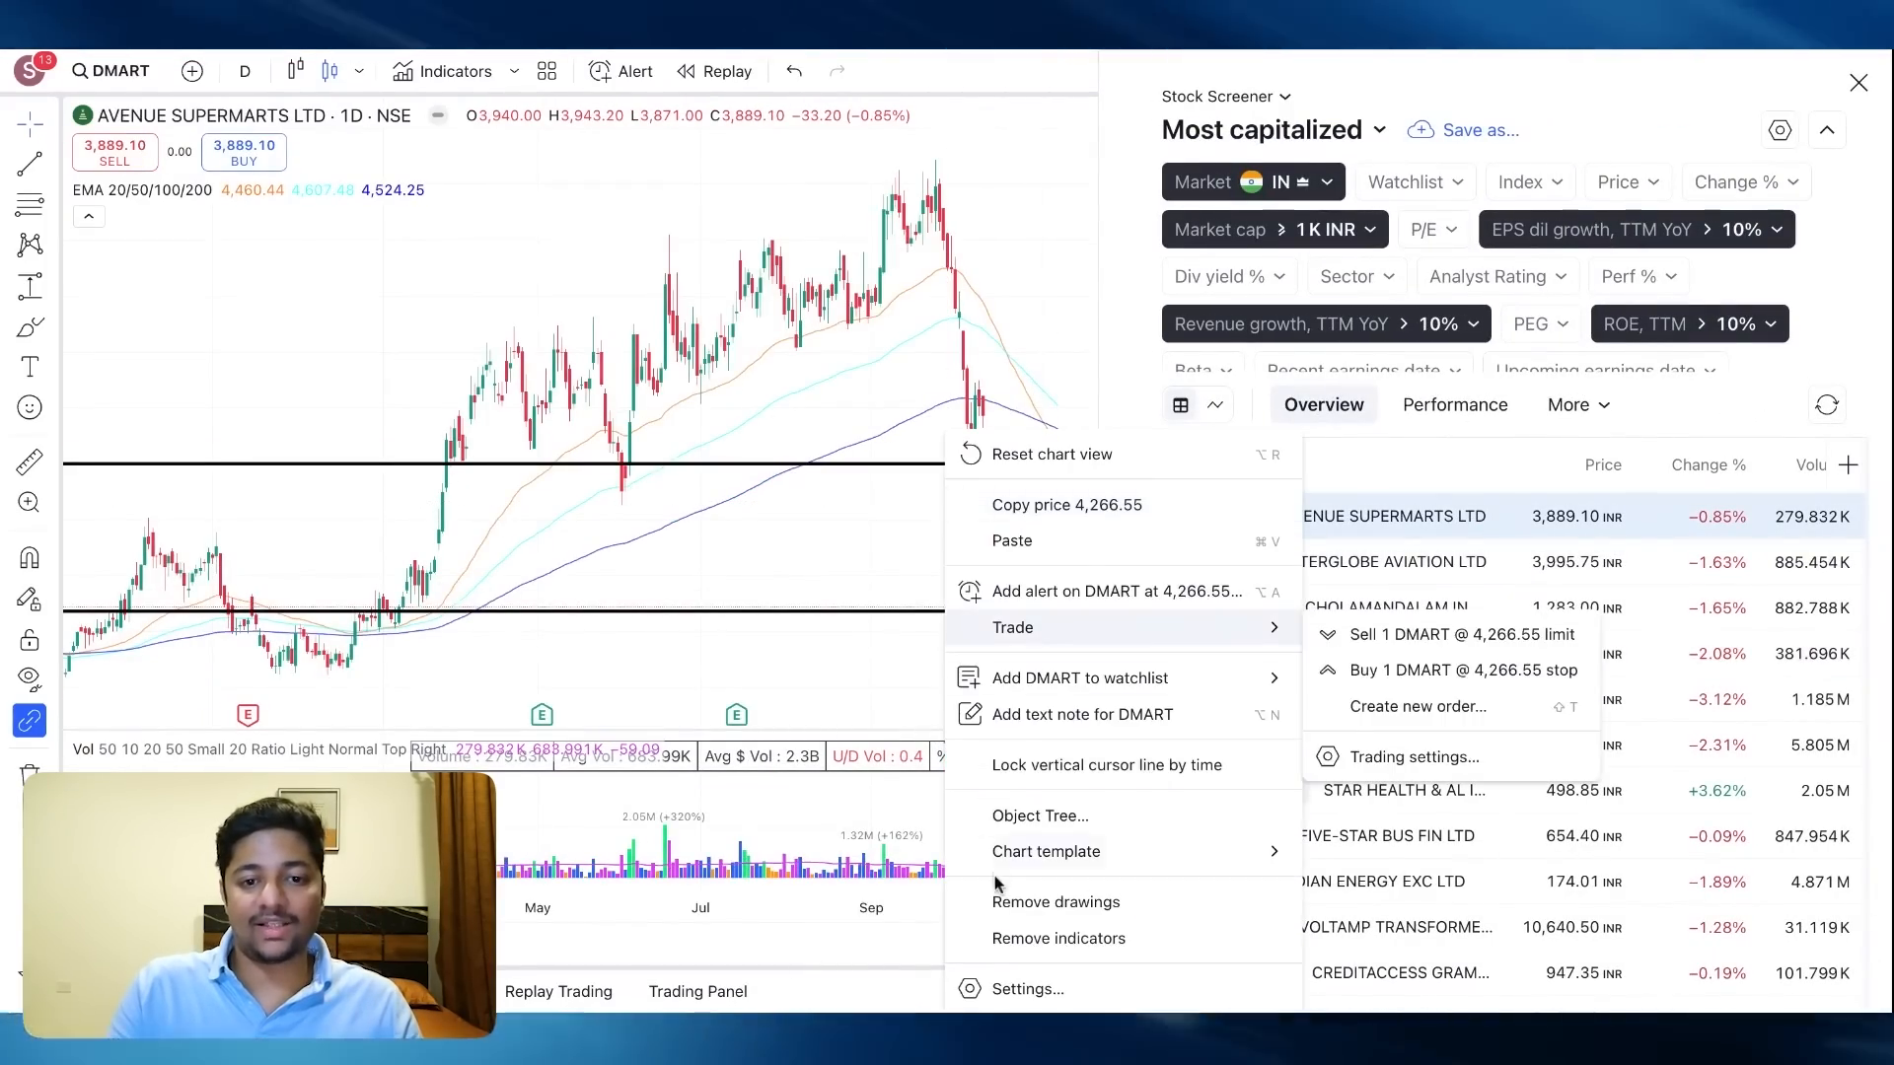
{"action": "left_click", "coordinate": [997, 900]}
{"action": "left_click_drag", "start_coordinate": [933, 510], "coordinate": [733, 509]}
Review the charts of InterGlobe Aviation, Cholamandalam, Colgate Palmolive, KPIT Technologies, L&T Finance, Star Health and Five-Star one after another
{"action": "left_click", "coordinate": [1235, 561]}
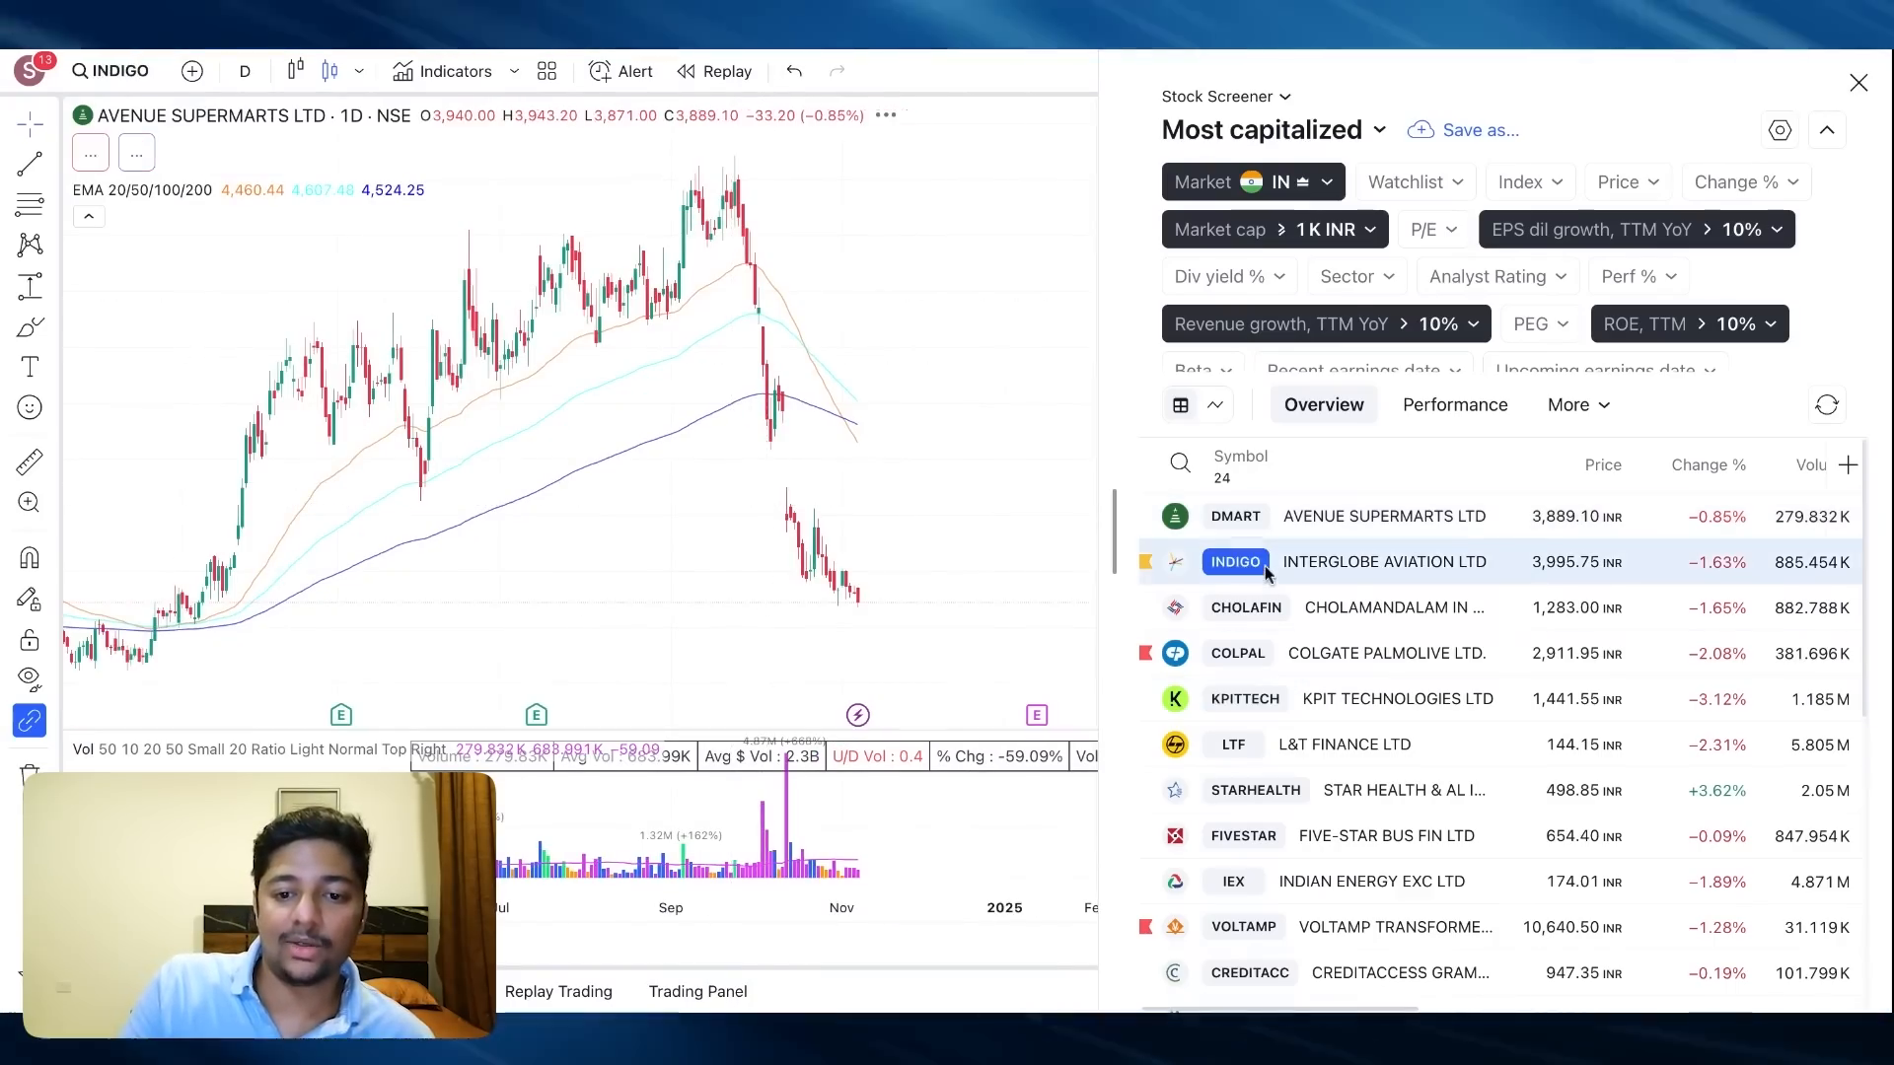
{"action": "left_click", "coordinate": [1258, 612]}
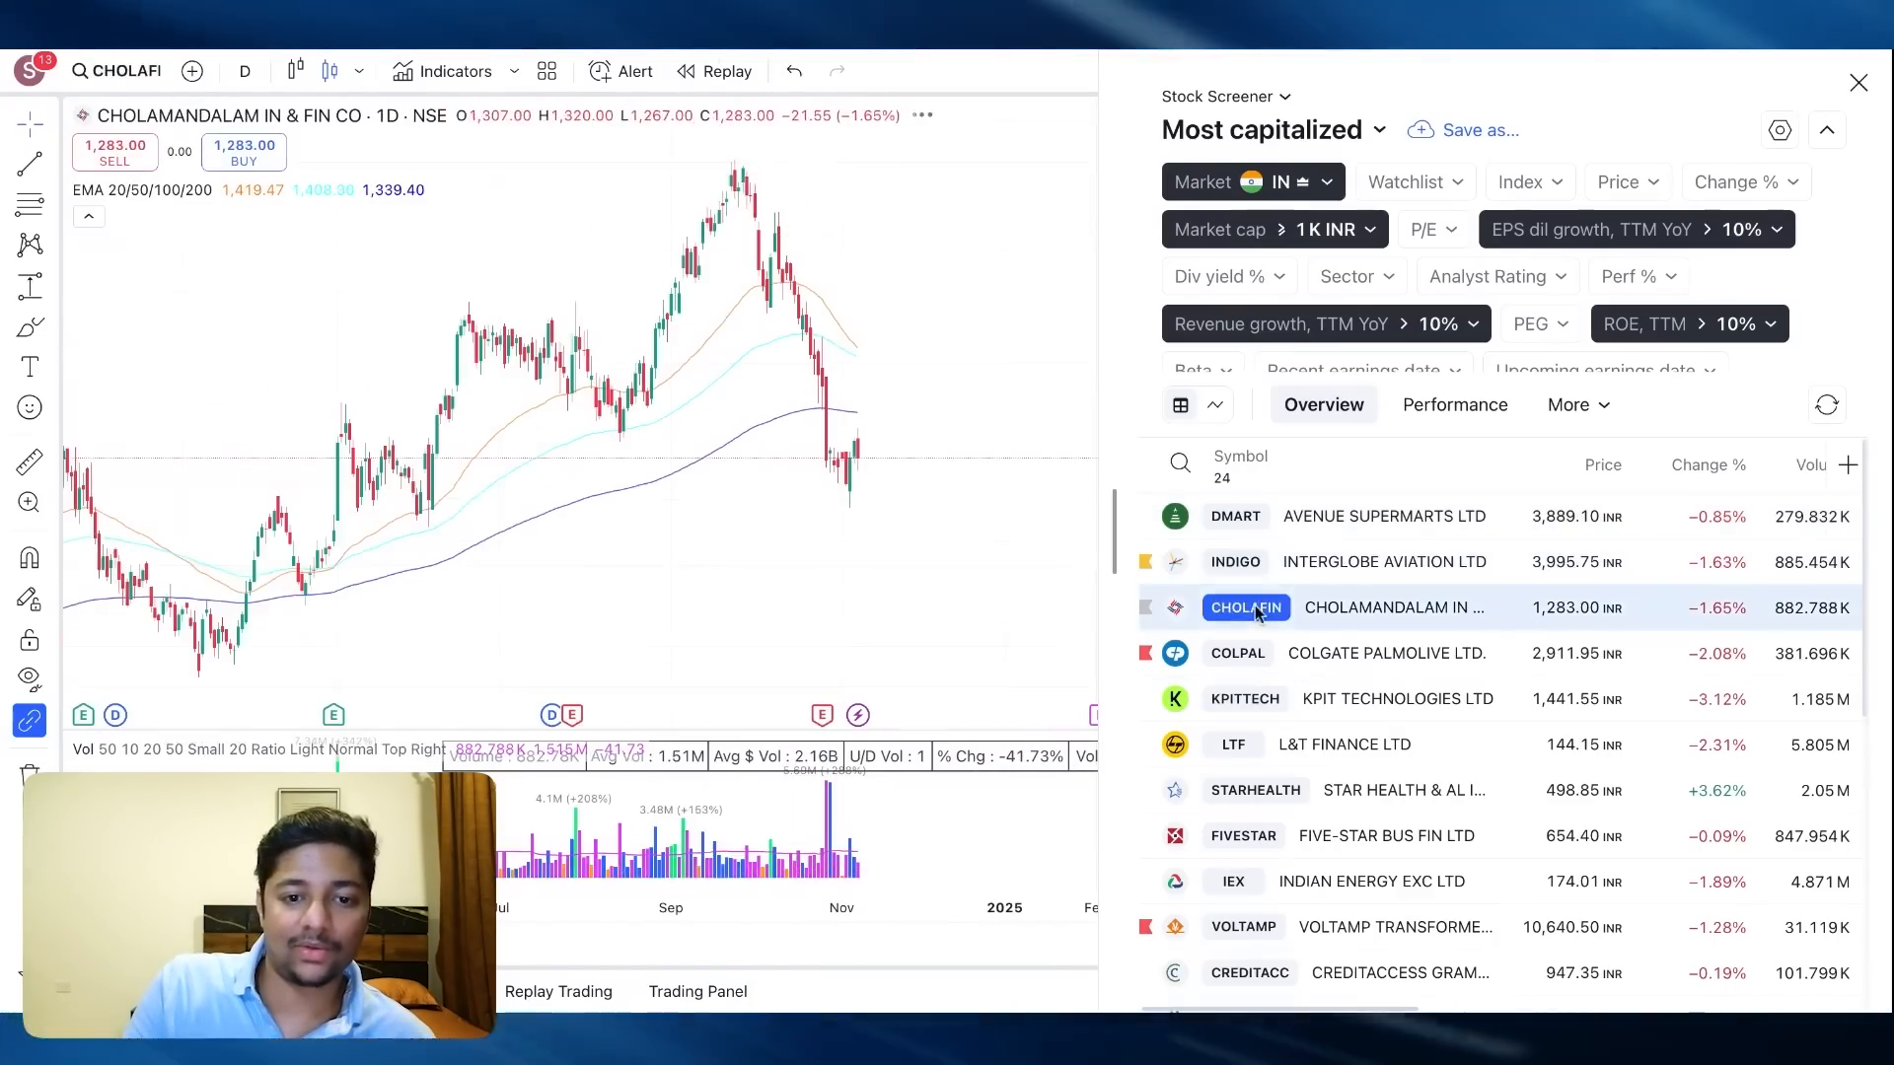
{"action": "left_click", "coordinate": [1244, 654]}
{"action": "left_click", "coordinate": [1241, 696]}
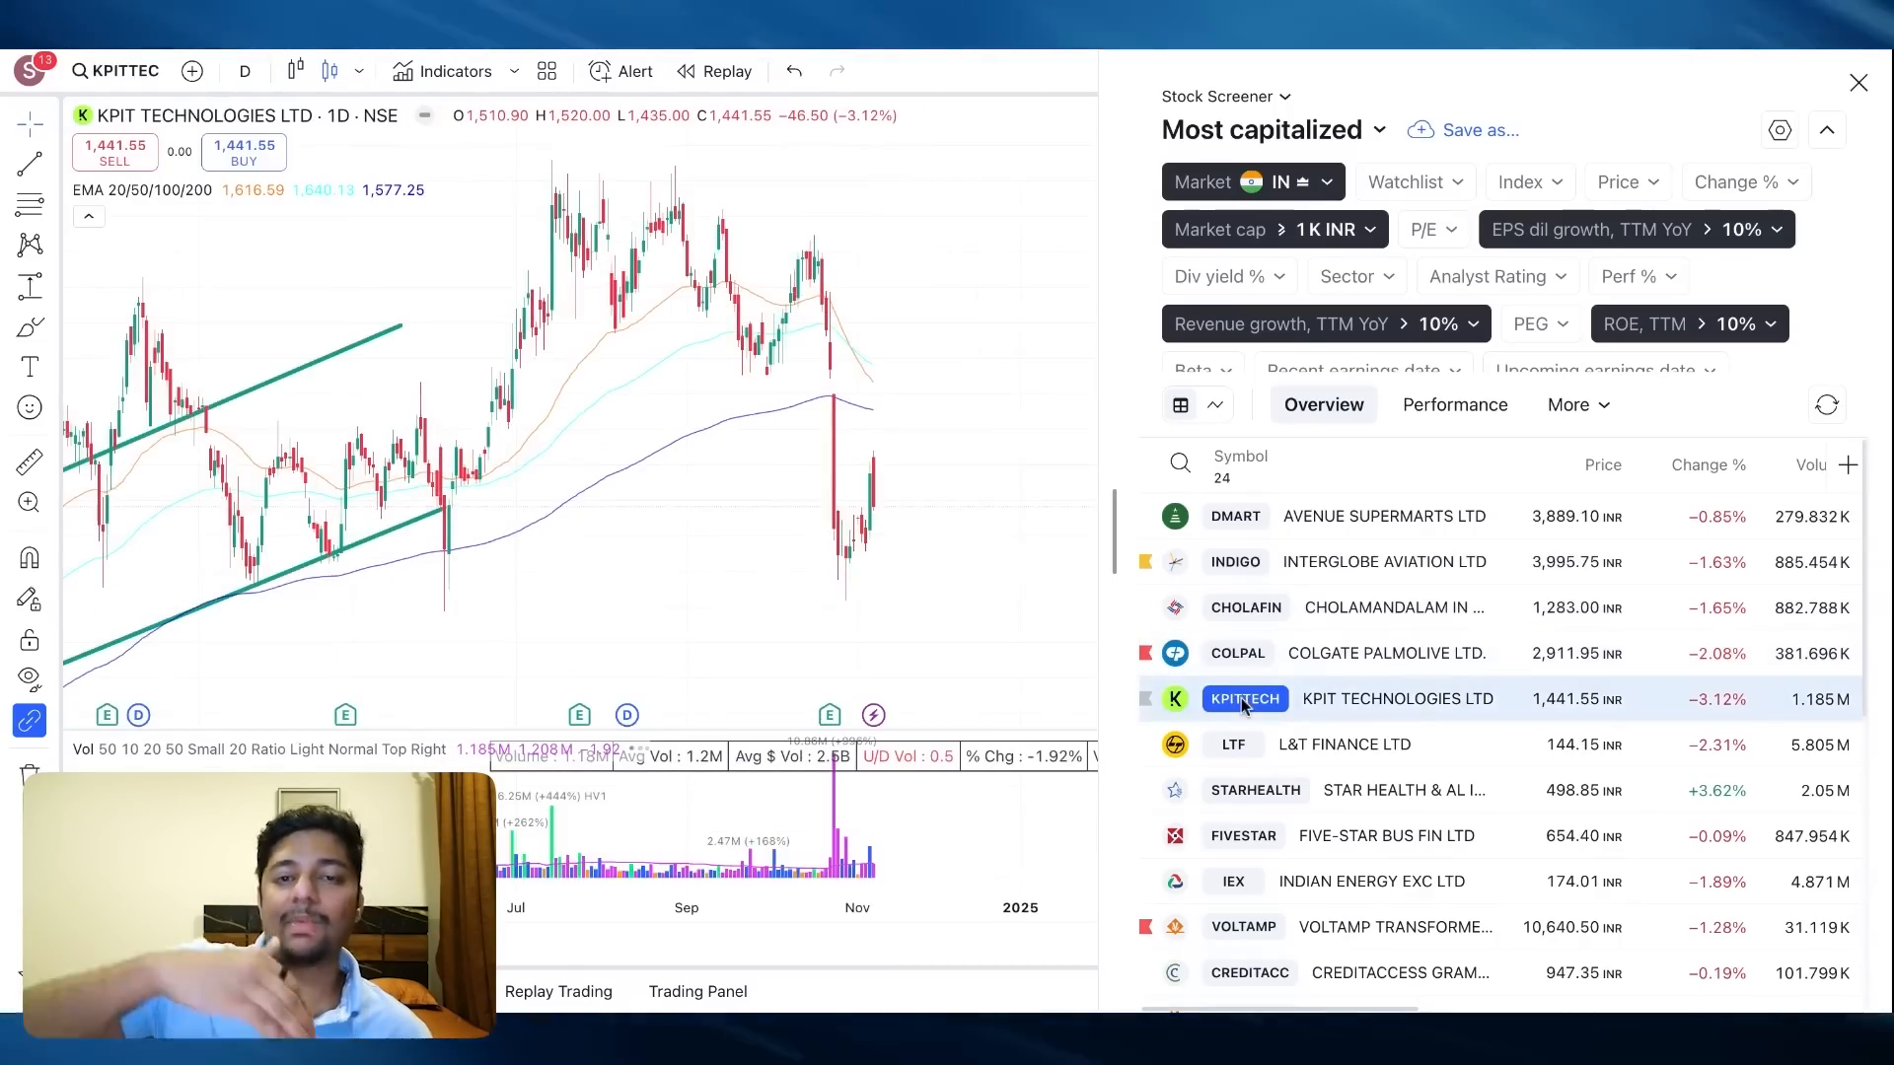
{"action": "left_click", "coordinate": [1237, 751]}
{"action": "left_click", "coordinate": [1240, 793]}
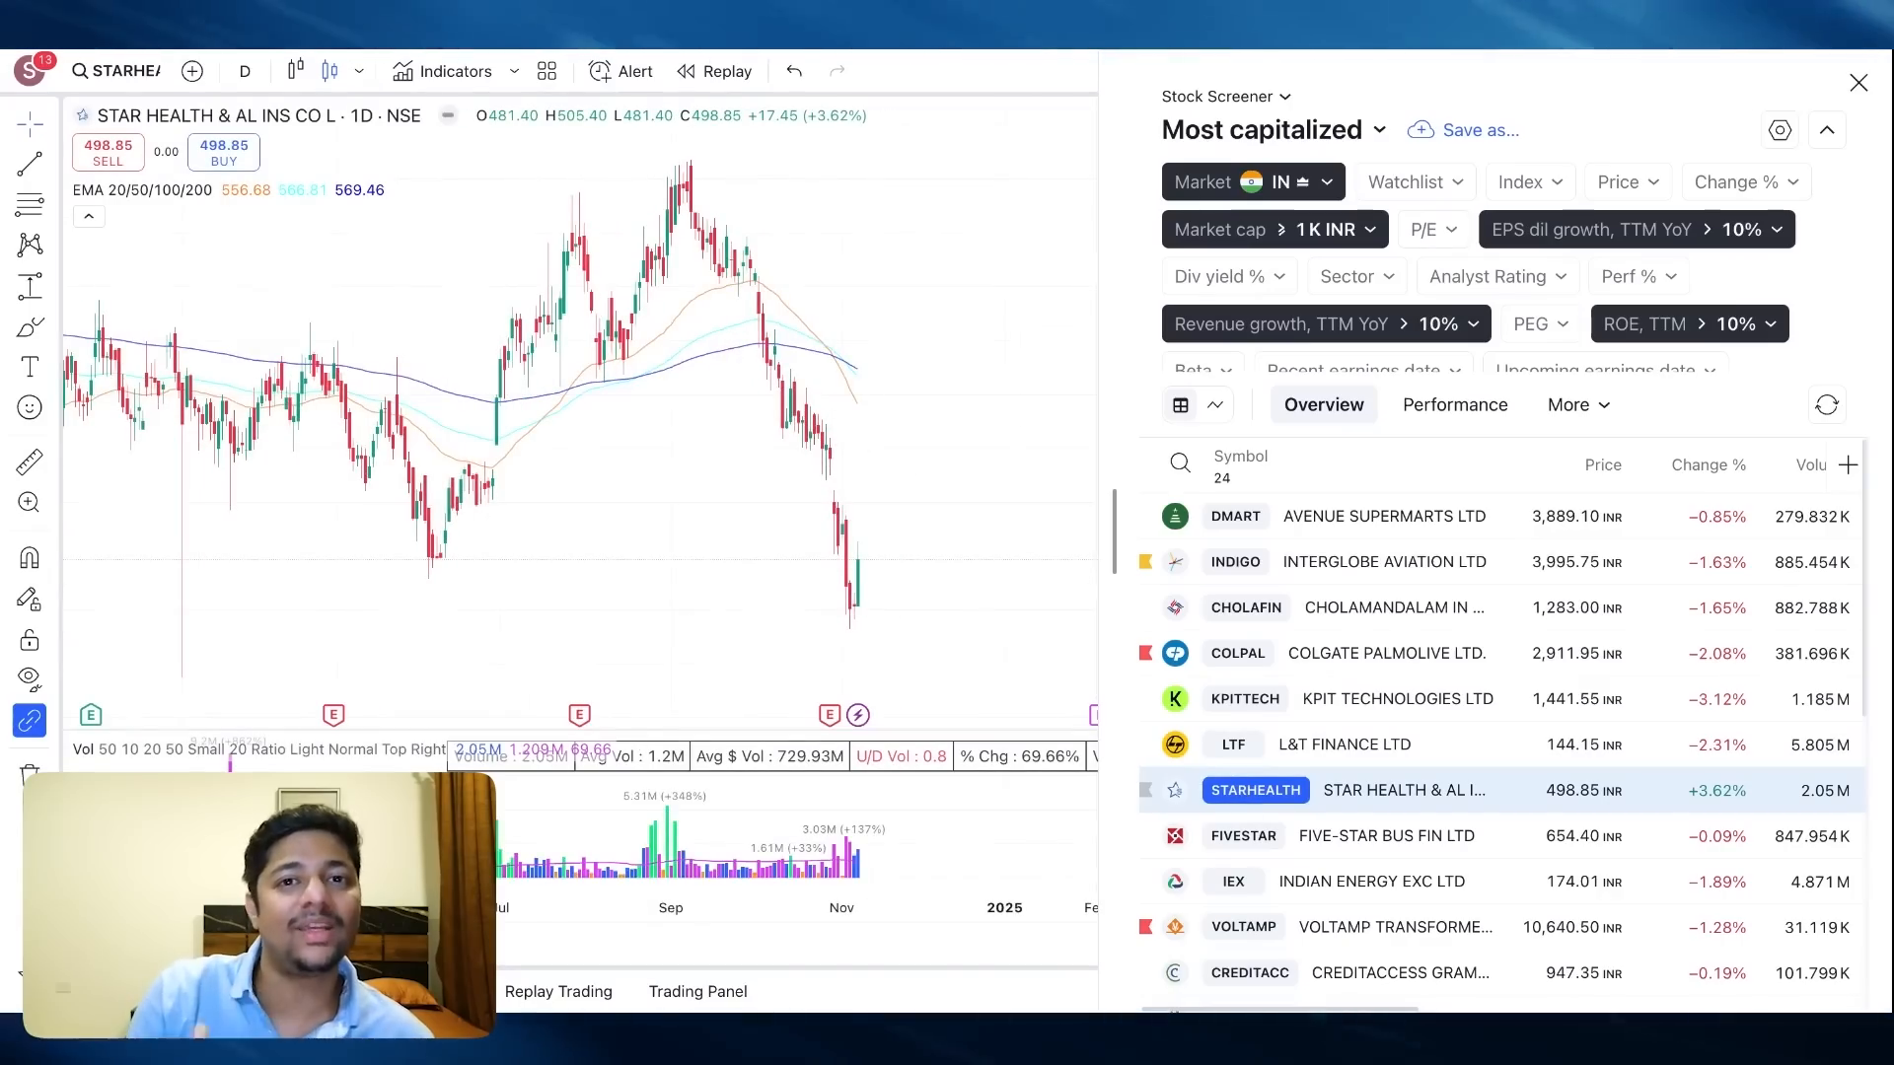
{"action": "left_click", "coordinate": [1250, 829]}
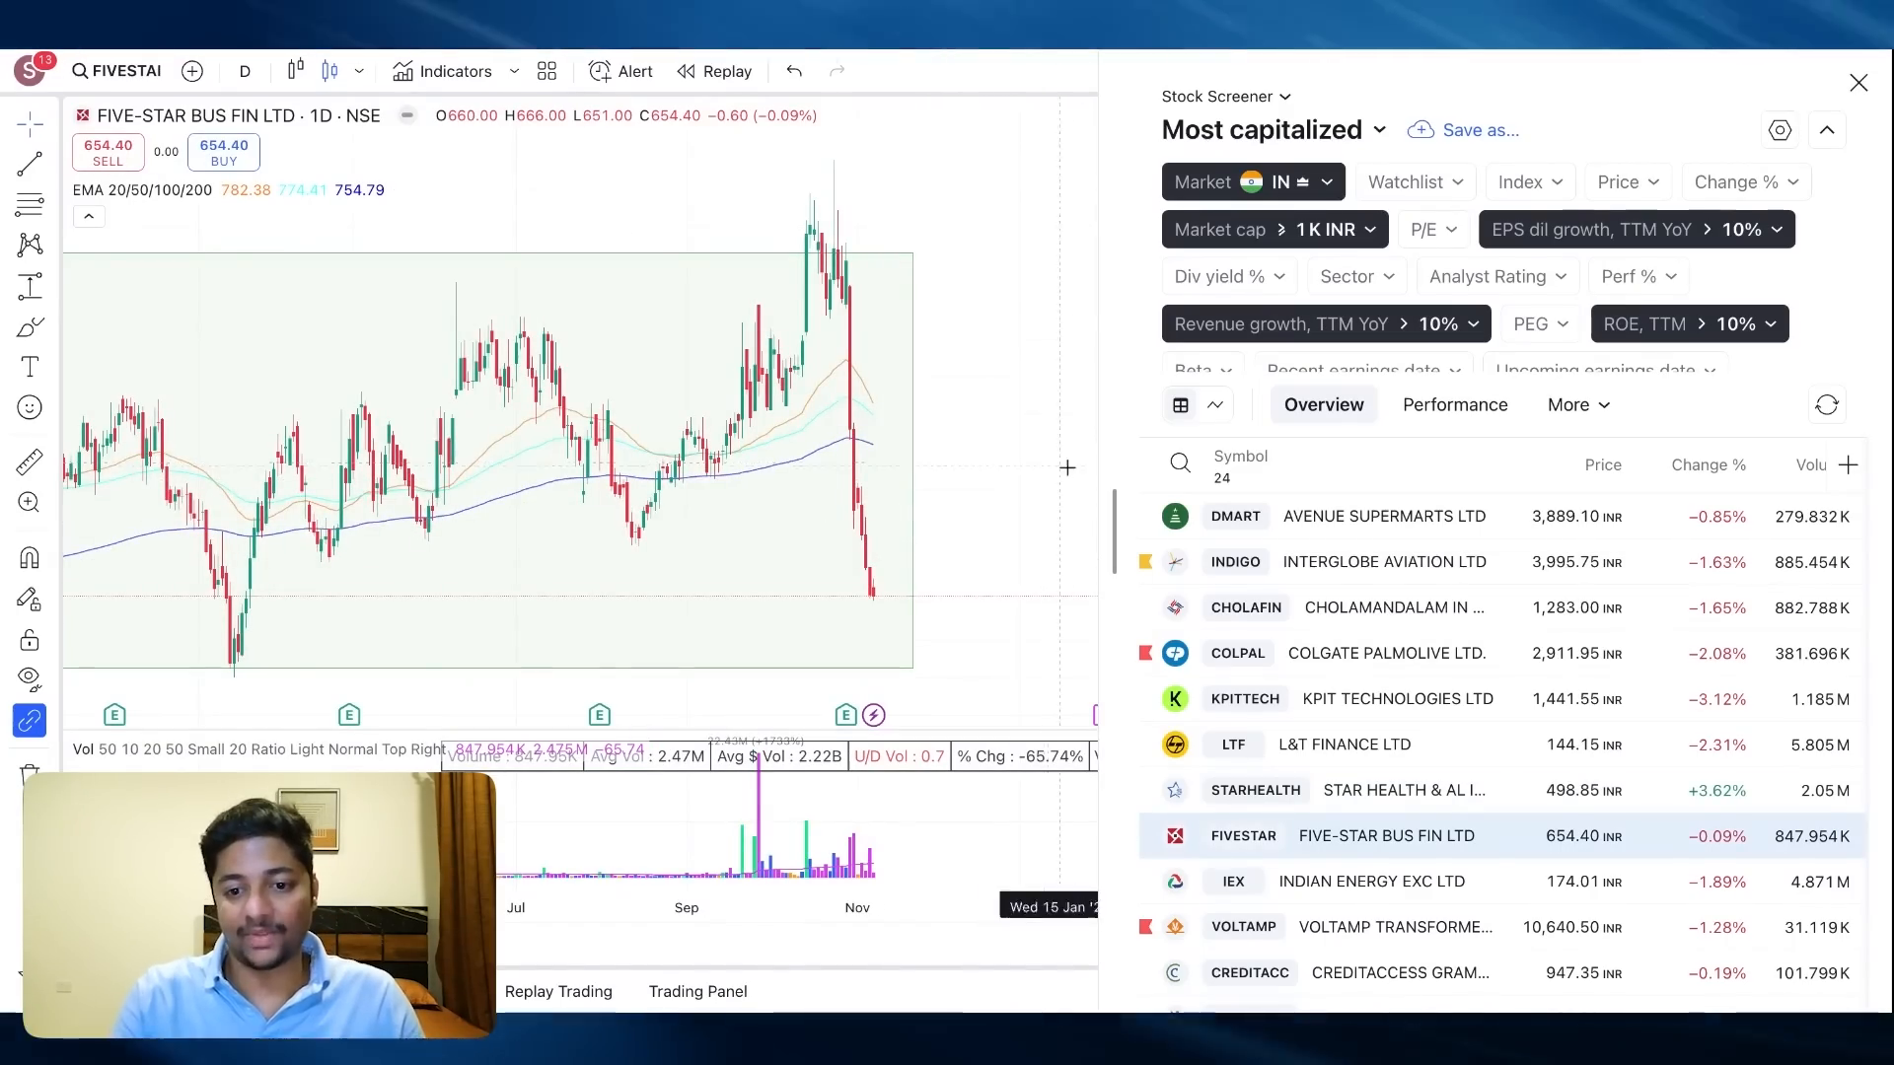
Review the charts of Indian Energy Exchange, Voltamp Transformers, CreditAccess Grameen and IndiaMART further down the screener results
{"action": "scroll", "coordinate": [1241, 712], "scroll_direction": "down", "scroll_amount": 4}
{"action": "left_click", "coordinate": [1240, 708]}
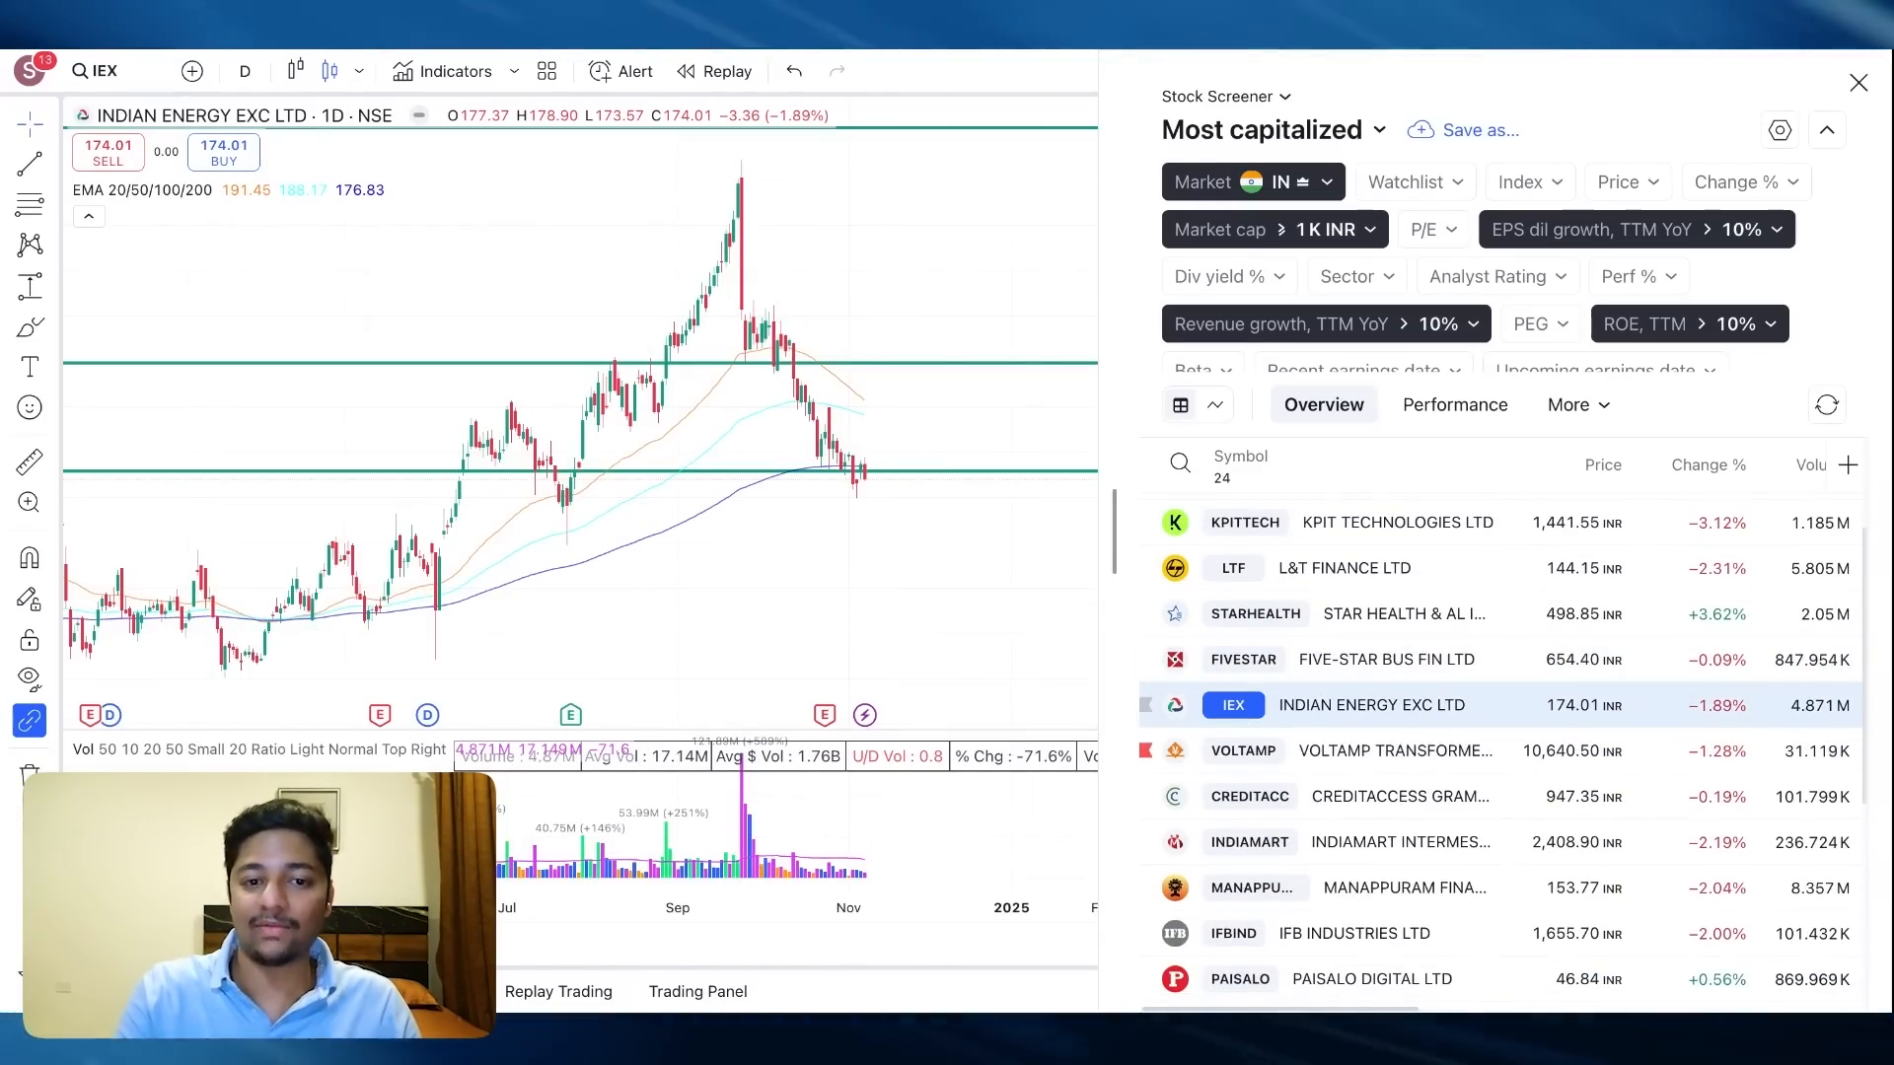
{"action": "left_click", "coordinate": [1243, 746]}
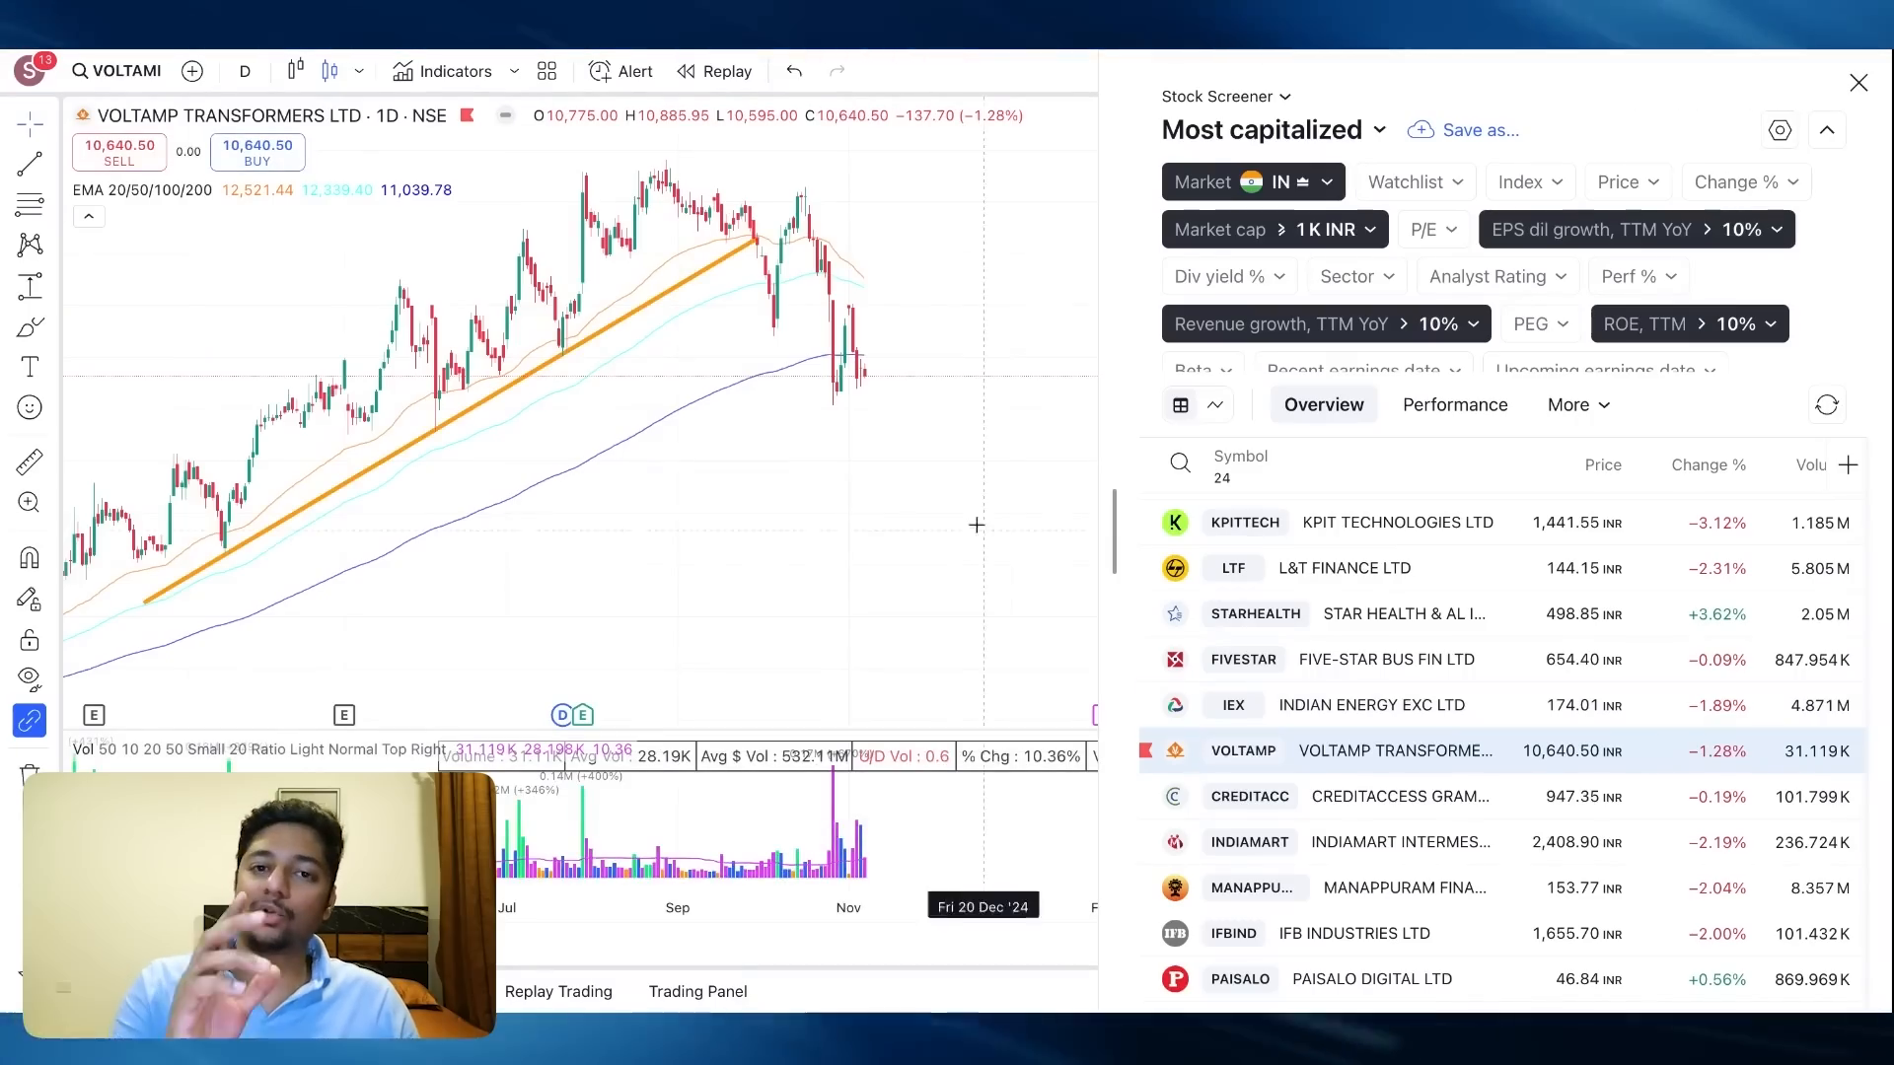
{"action": "left_click", "coordinate": [1245, 798]}
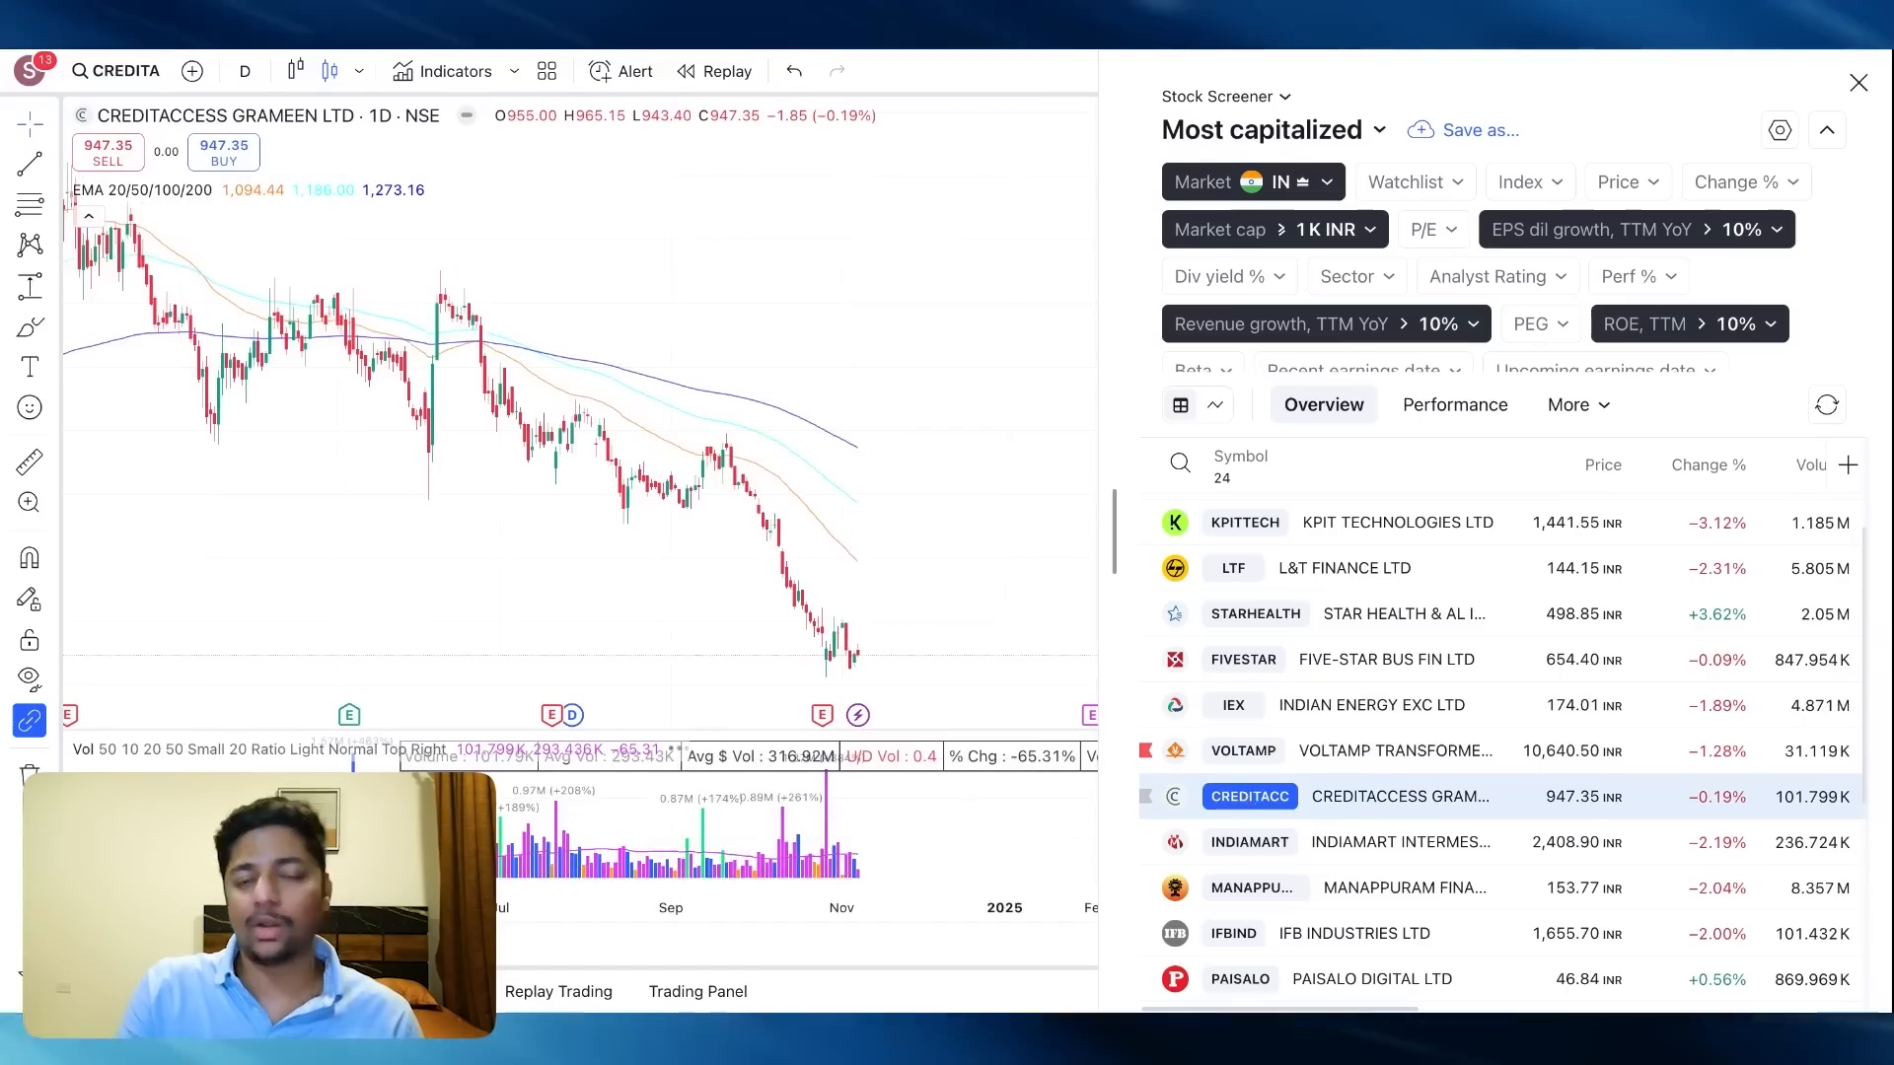
{"action": "left_click", "coordinate": [1247, 850]}
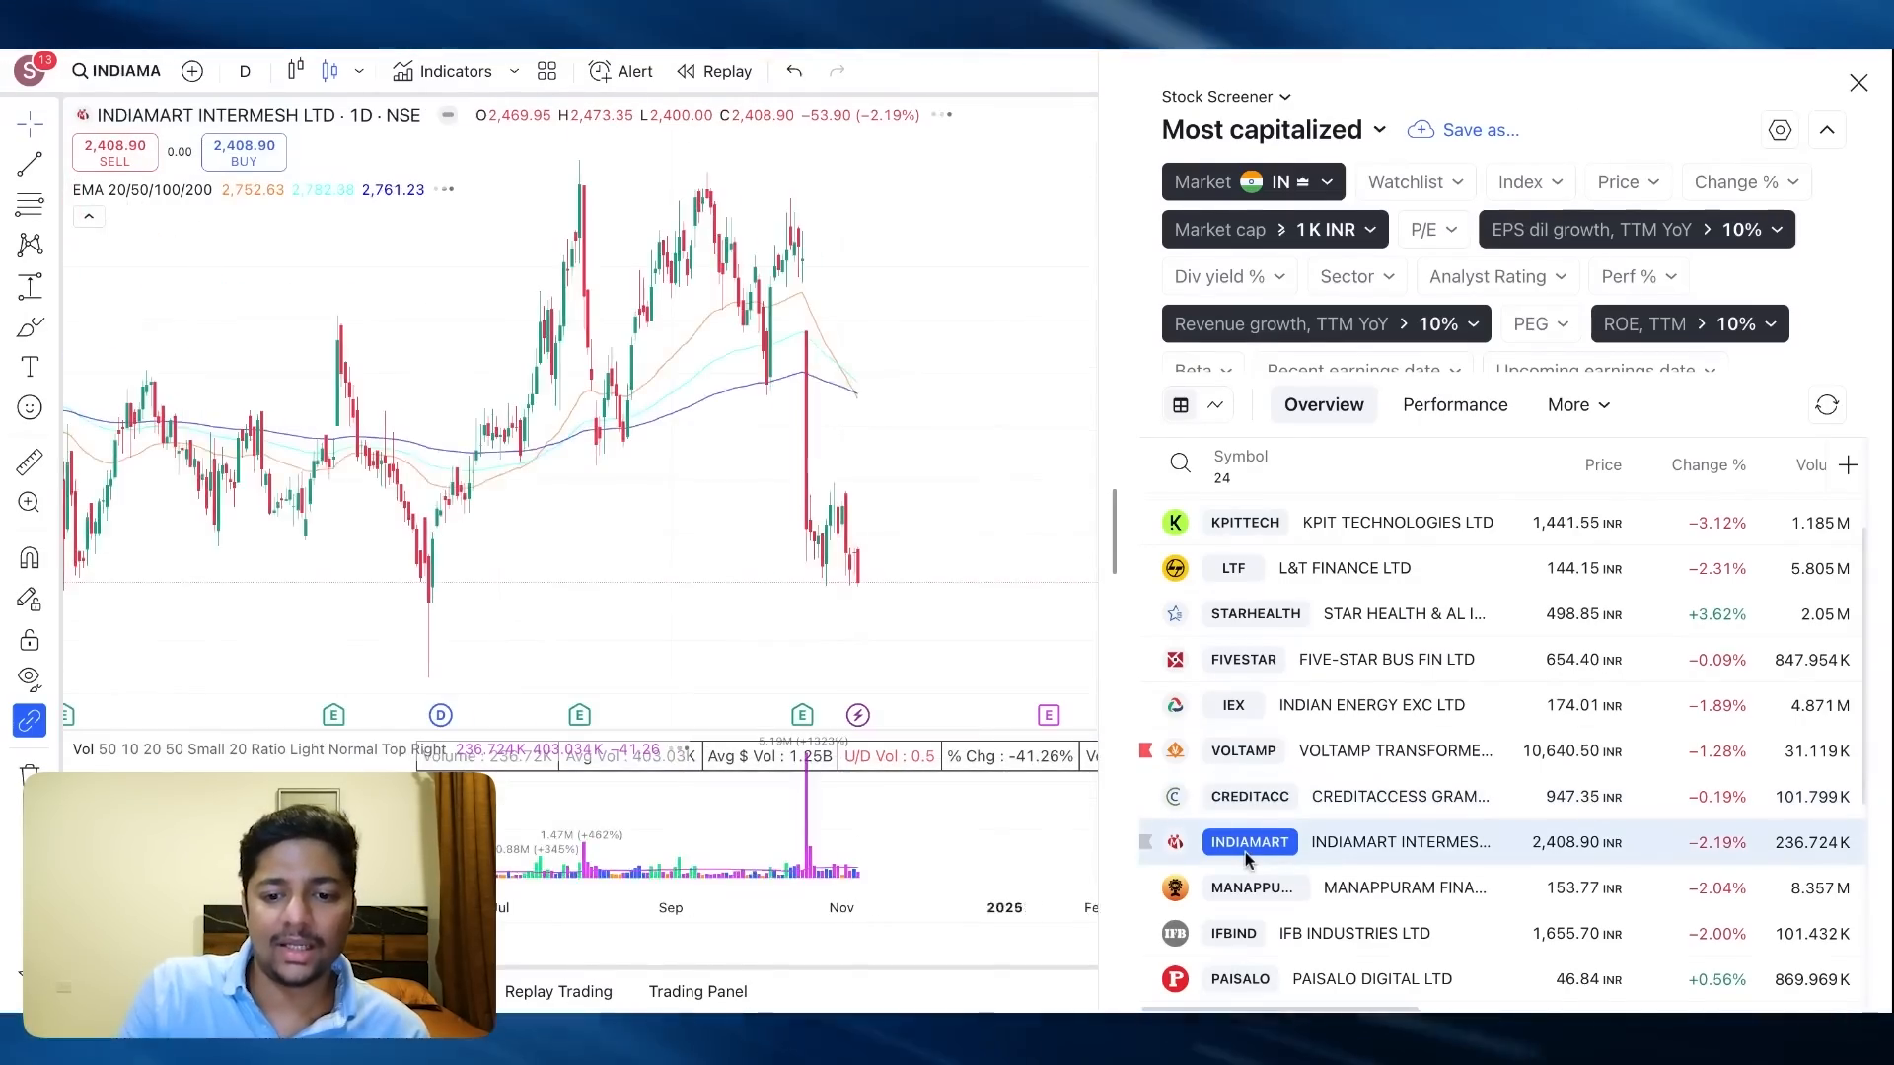
Review the charts of Manappuram Finance, IFB Industries and Automobile Corporation of Goa, then examine the remaining screener results
{"action": "left_click", "coordinate": [1246, 887]}
{"action": "left_click", "coordinate": [1247, 933]}
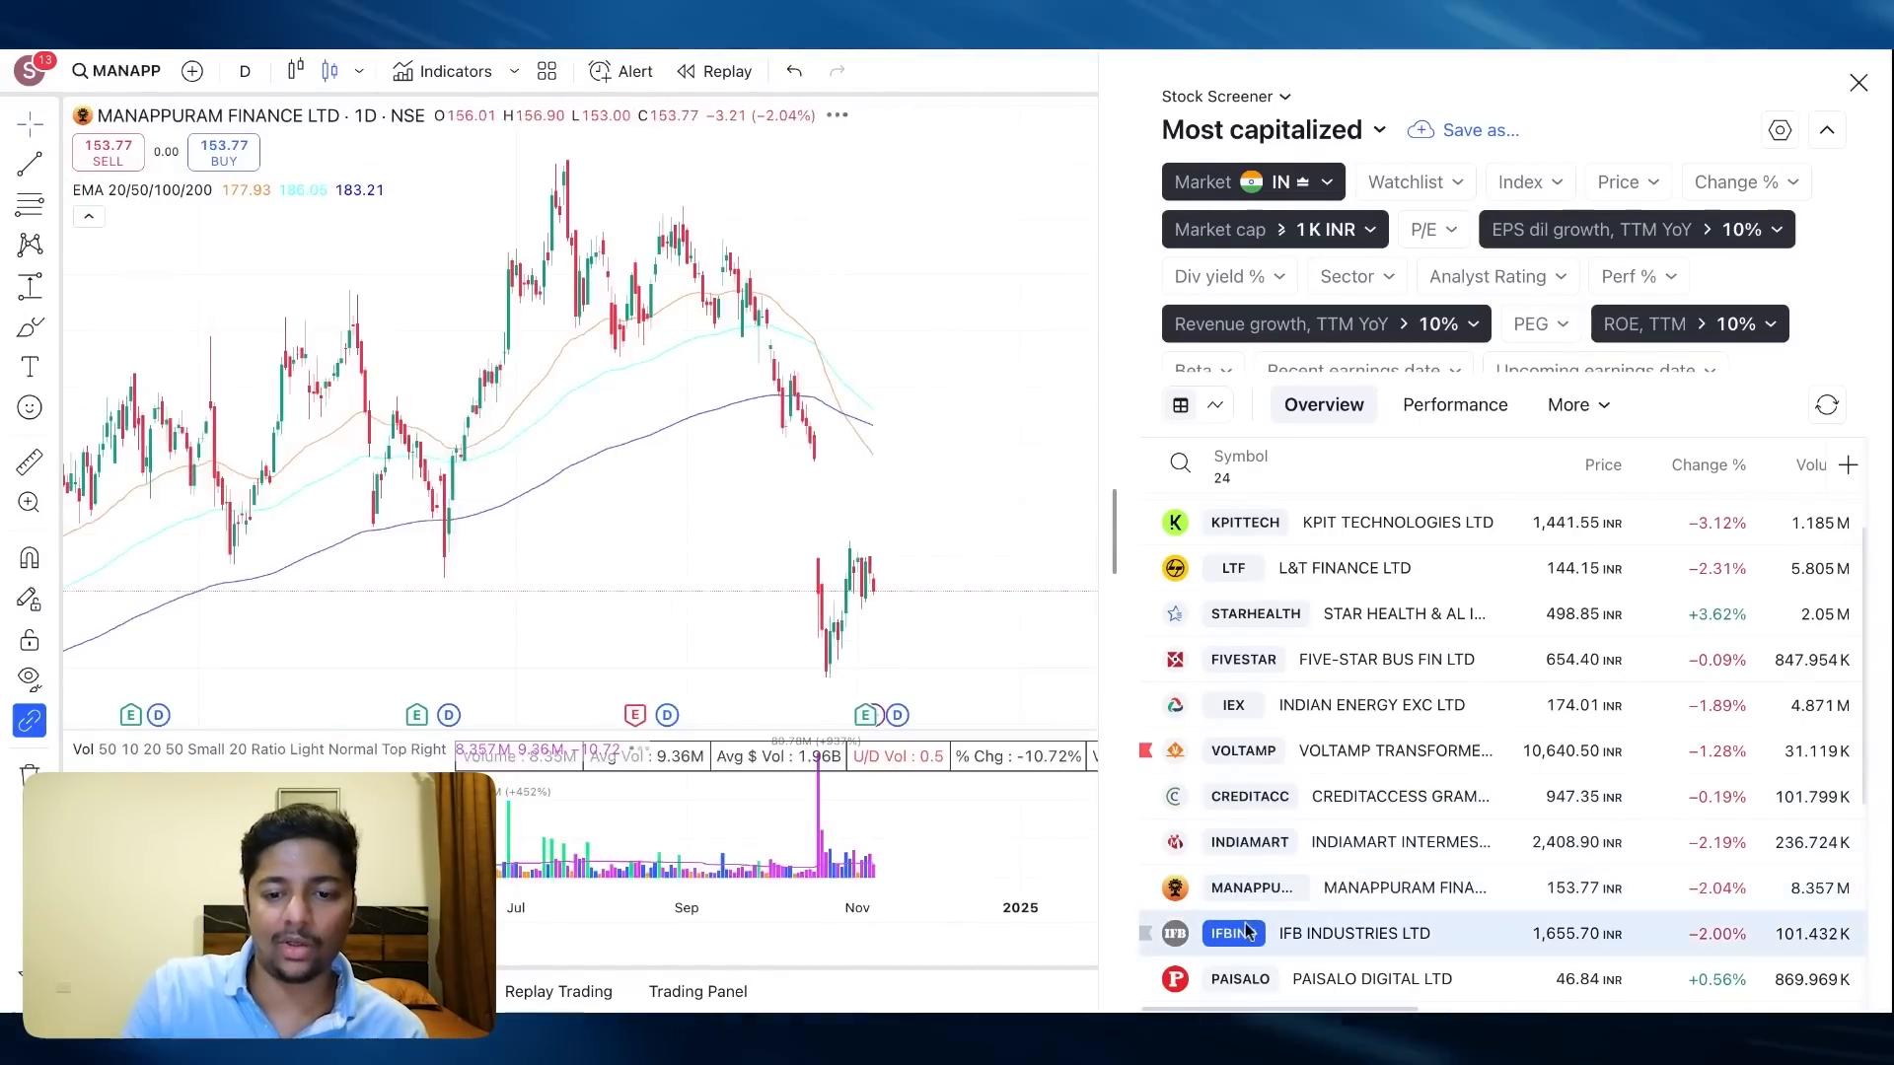
{"action": "scroll", "coordinate": [1247, 930], "scroll_direction": "down", "scroll_amount": 1}
{"action": "left_click", "coordinate": [1246, 925]}
{"action": "scroll", "coordinate": [1251, 902], "scroll_direction": "down", "scroll_amount": 3}
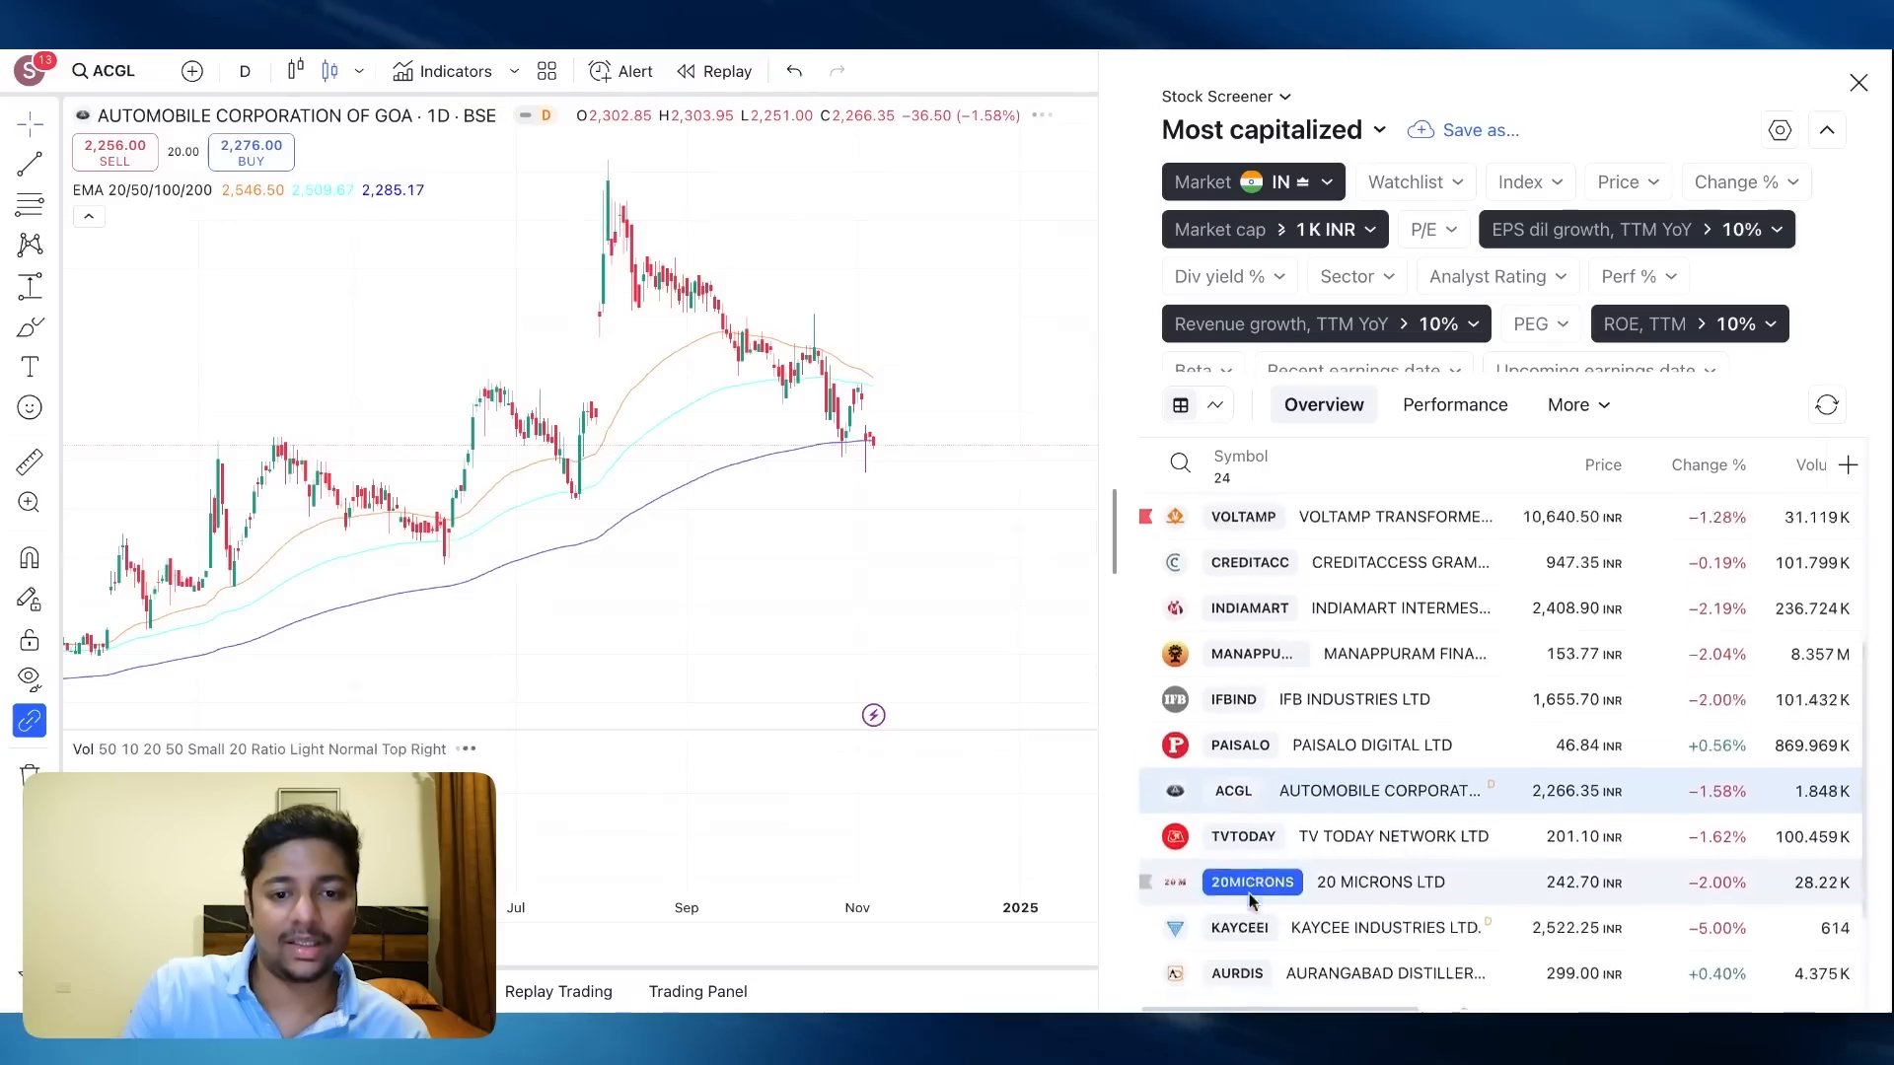
{"action": "scroll", "coordinate": [1251, 899], "scroll_direction": "down", "scroll_amount": 2}
{"action": "scroll", "coordinate": [1273, 808], "scroll_direction": "up", "scroll_amount": 10}
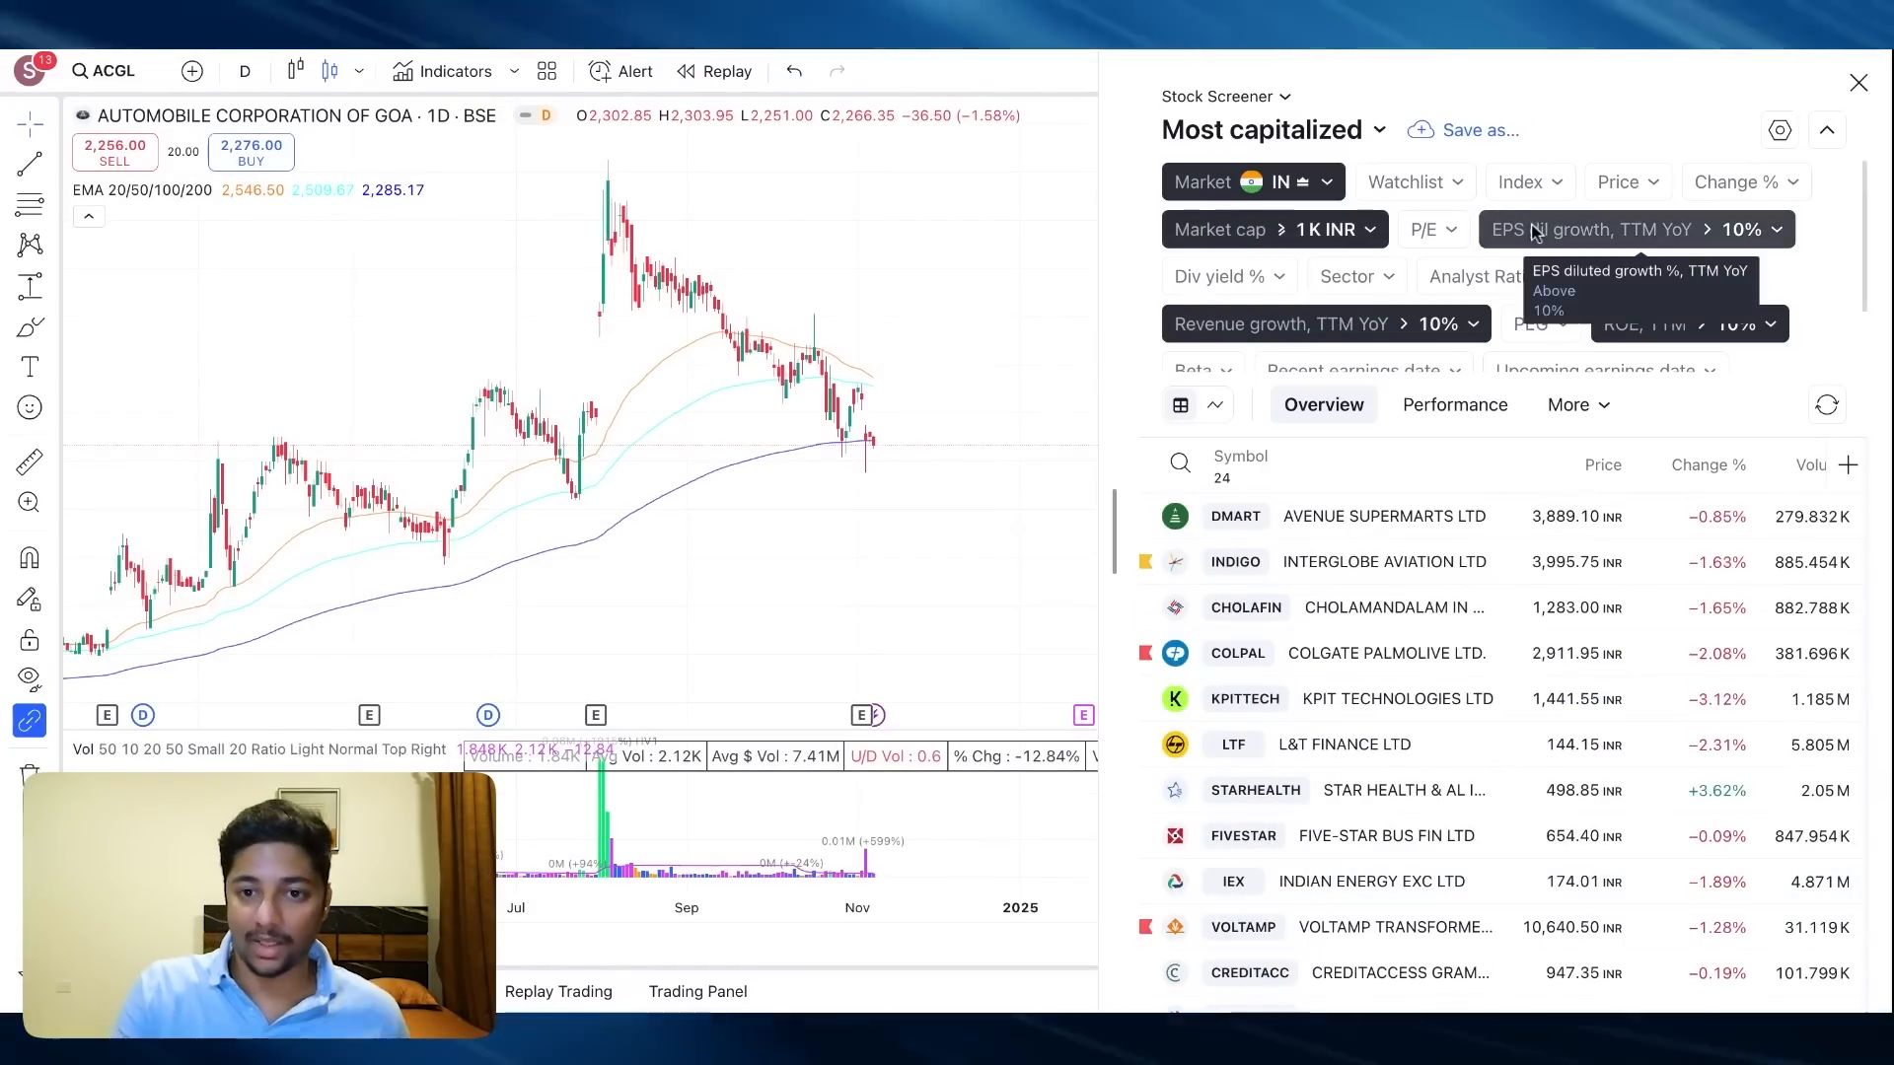
Set the Revenue growth, TTM YoY filter to above 15%
{"action": "left_click", "coordinate": [1476, 340]}
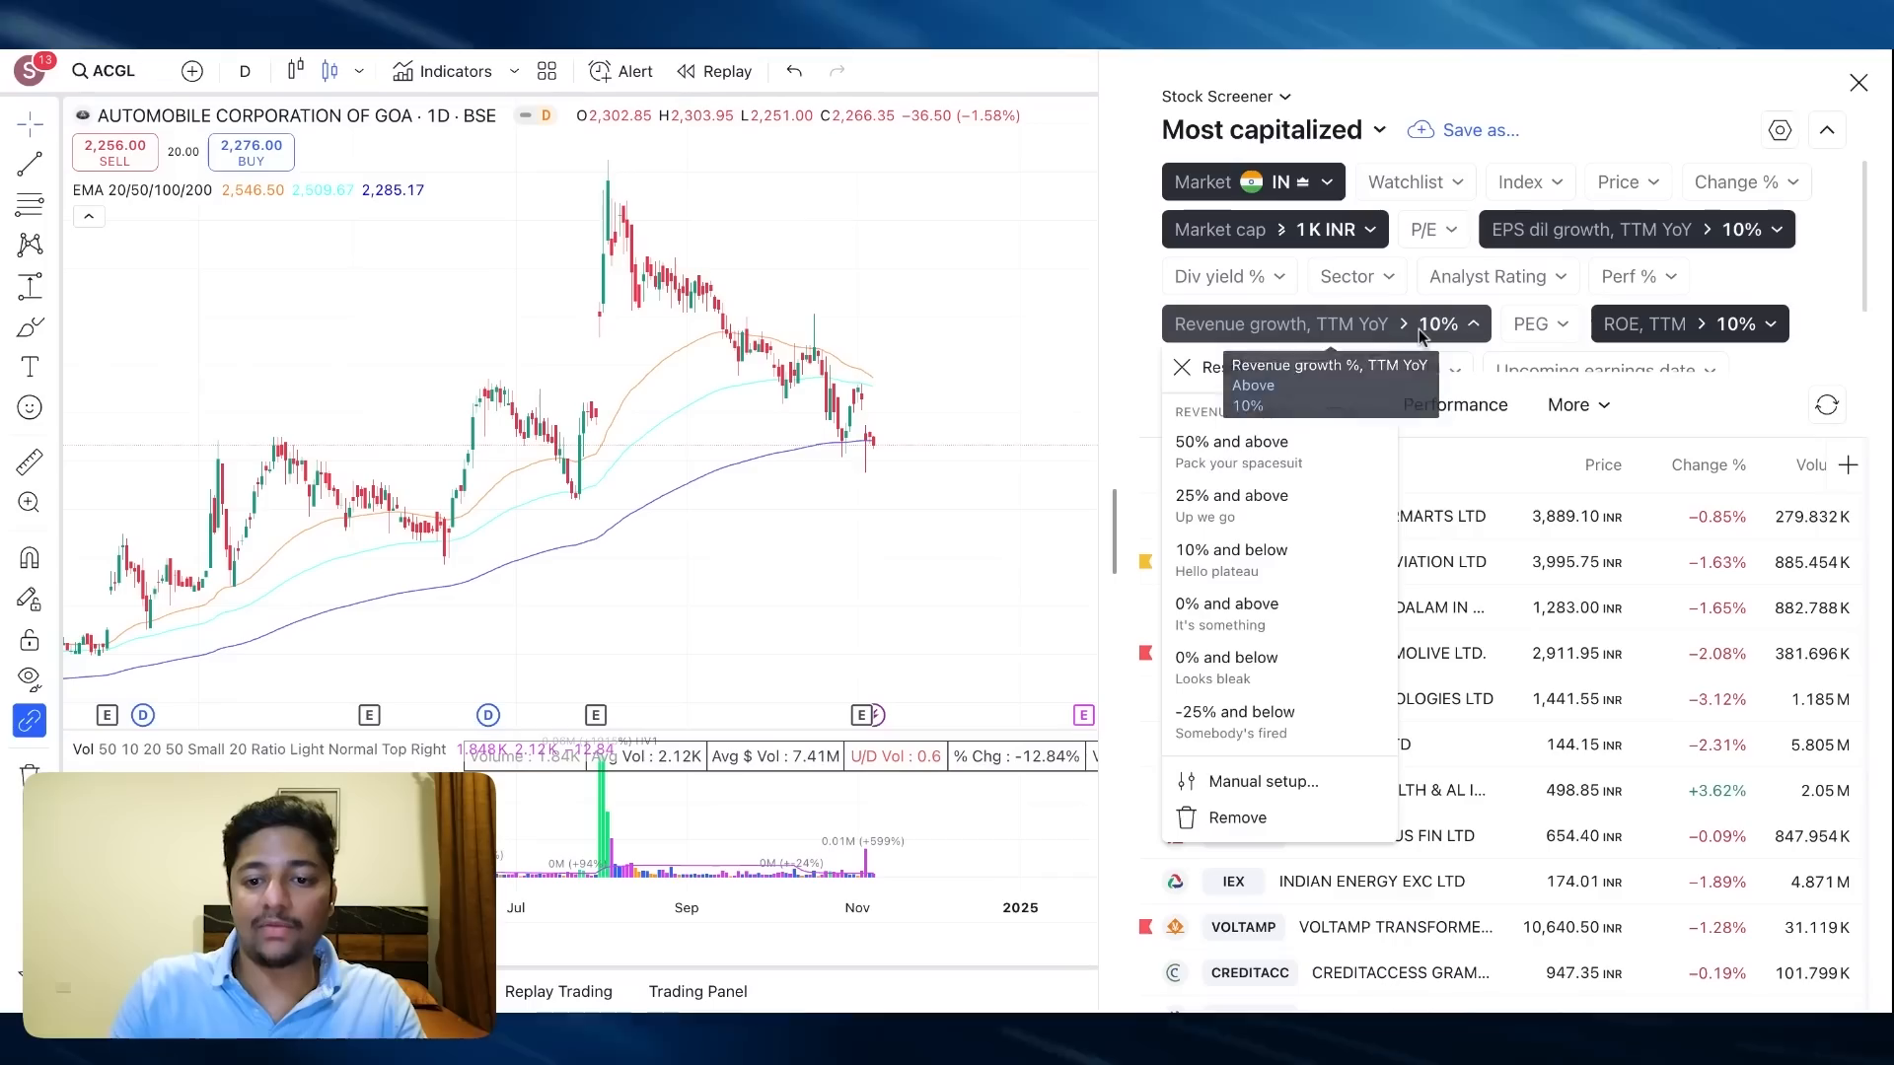
{"action": "left_click", "coordinate": [1223, 784]}
{"action": "double_click", "coordinate": [1223, 624]}
{"action": "type", "text": "15"}
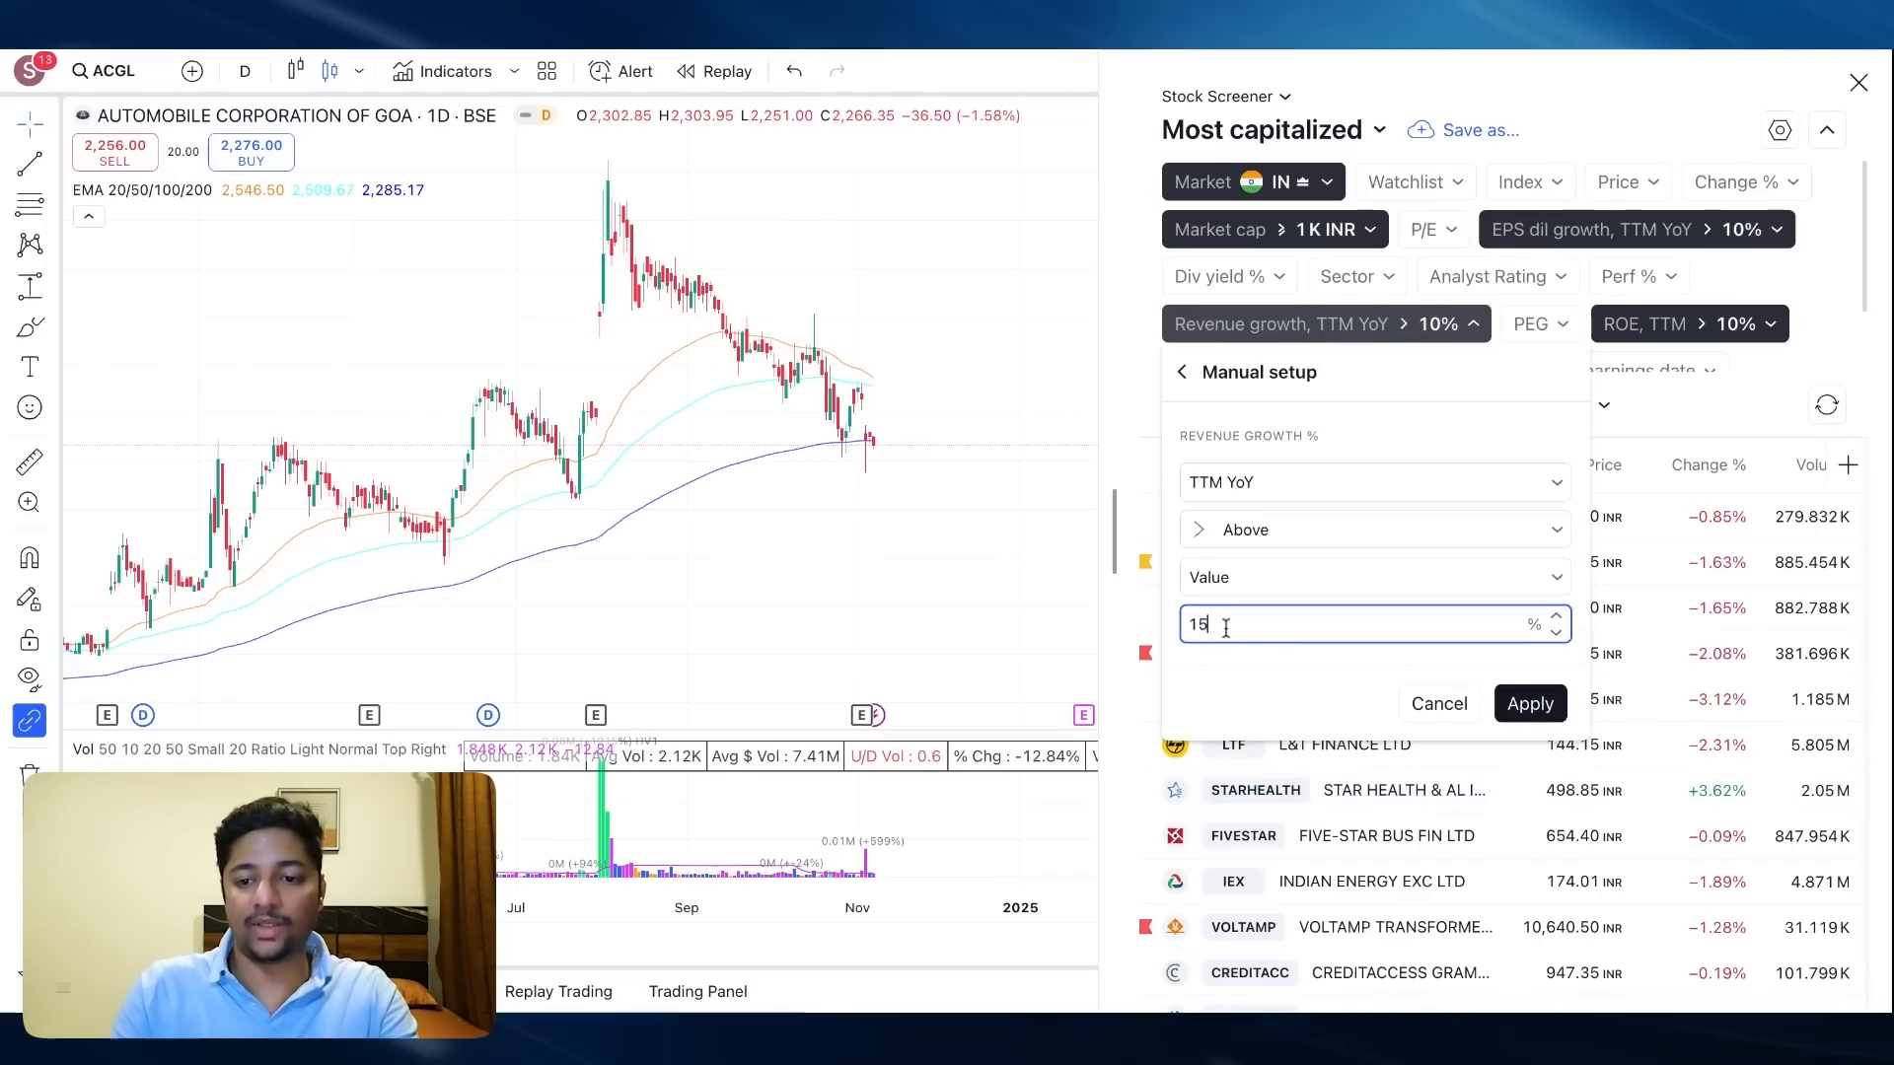
{"action": "left_click", "coordinate": [1529, 703]}
Change the EMA (50) filter to Above Price by 0% to 10%
{"action": "scroll", "coordinate": [1443, 308], "scroll_direction": "down", "scroll_amount": 2}
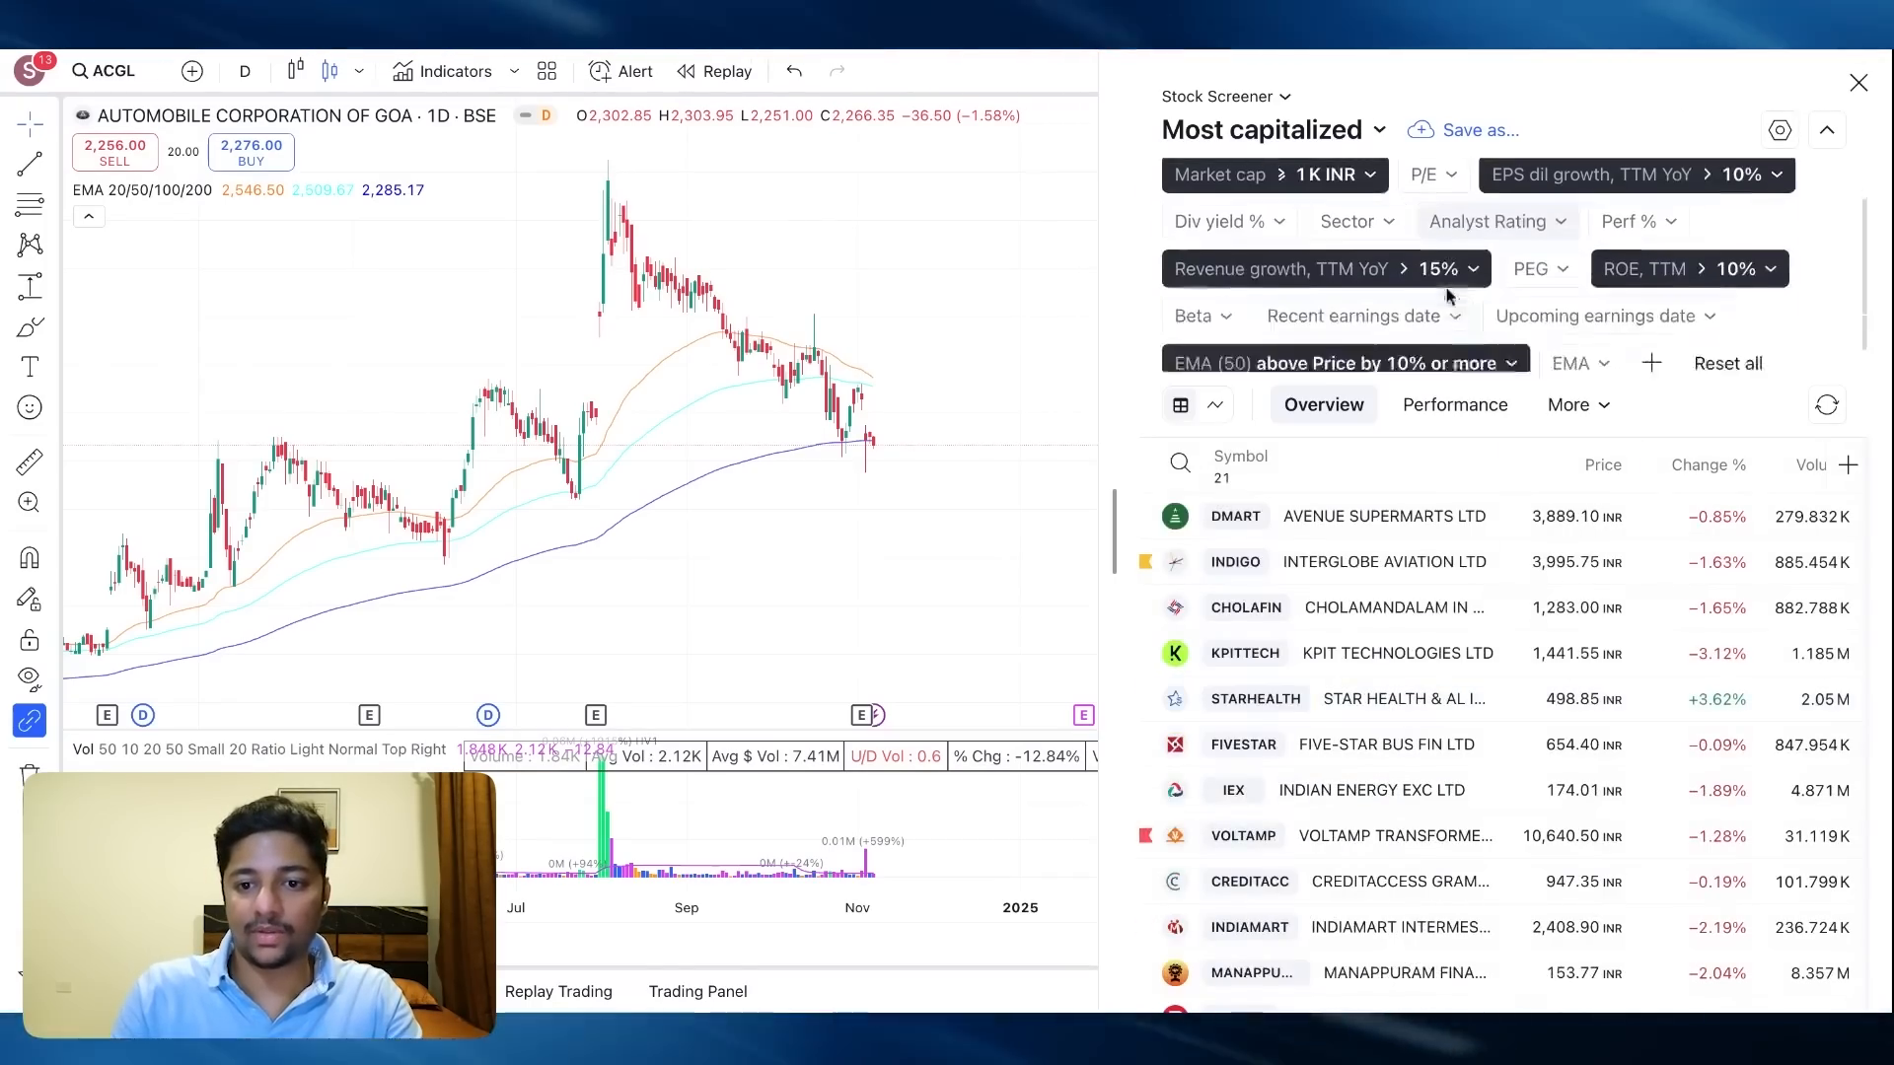
{"action": "left_click", "coordinate": [1428, 340]}
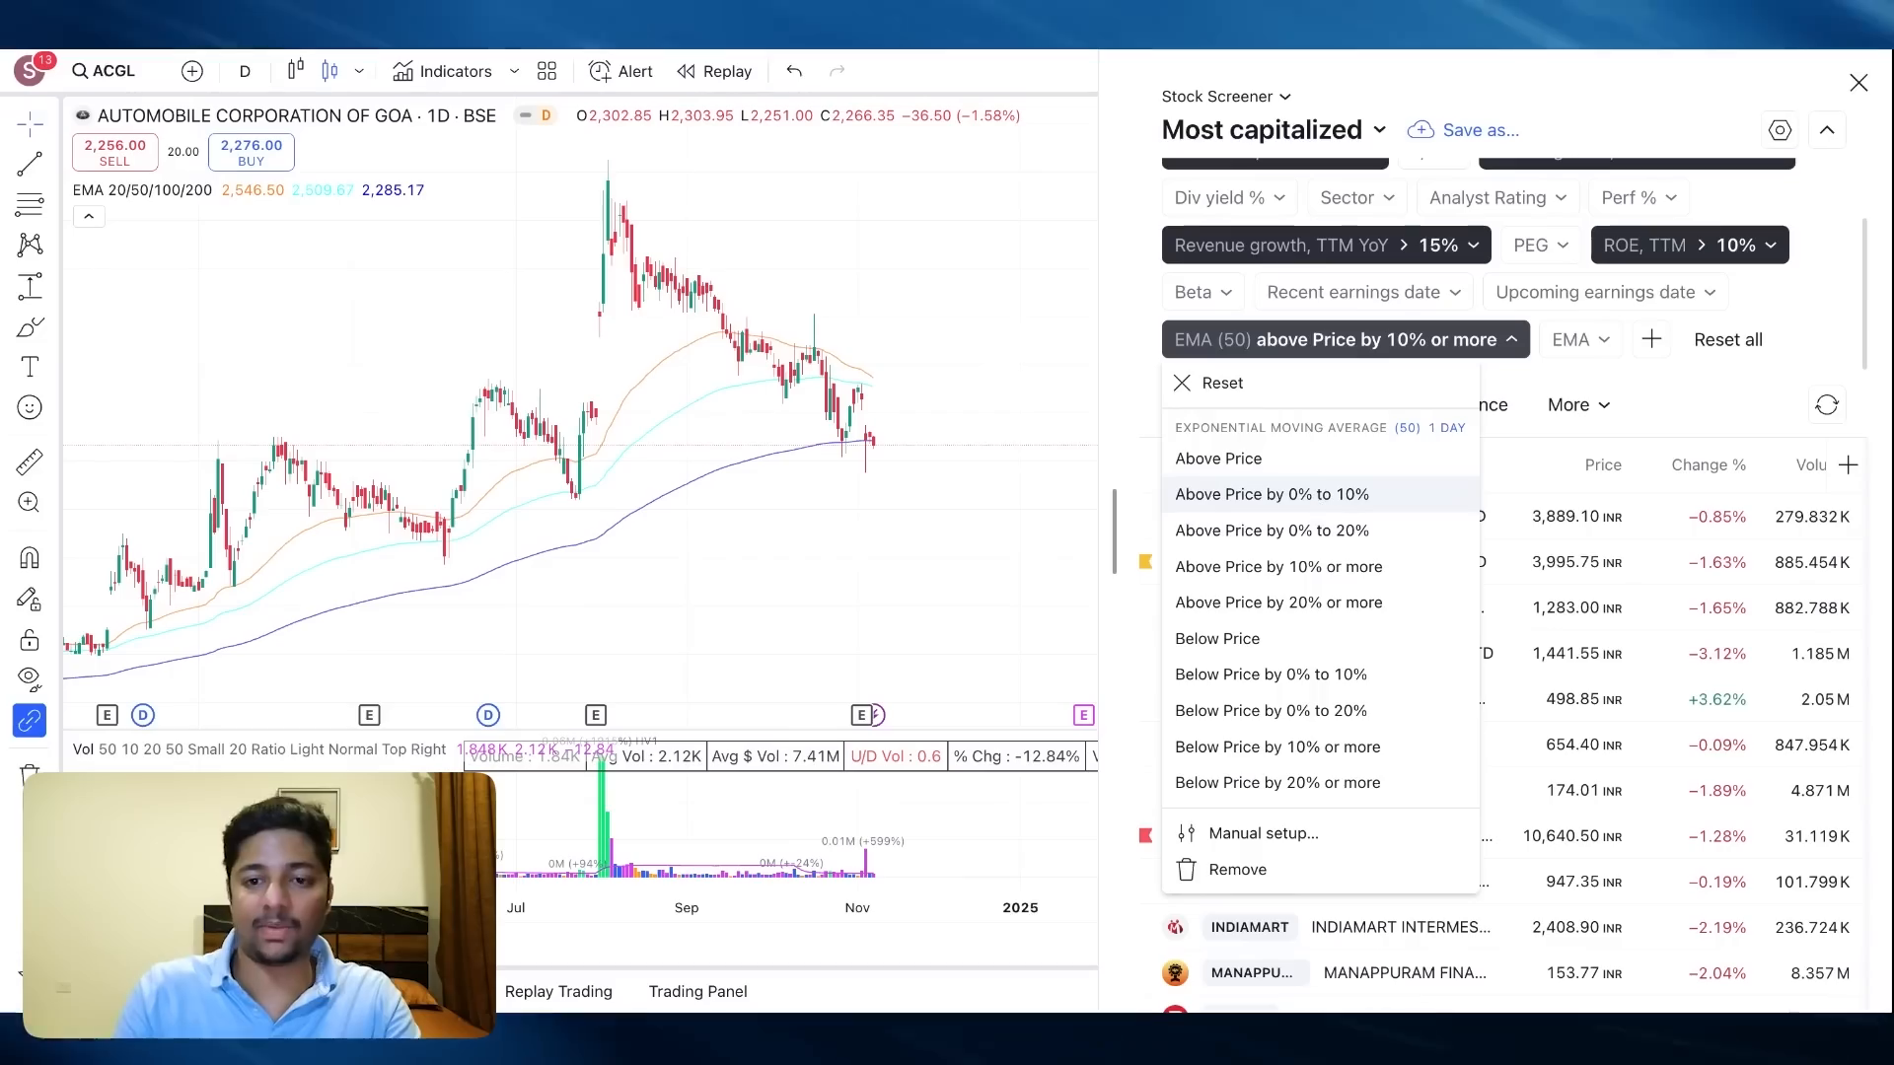
{"action": "left_click", "coordinate": [1272, 494]}
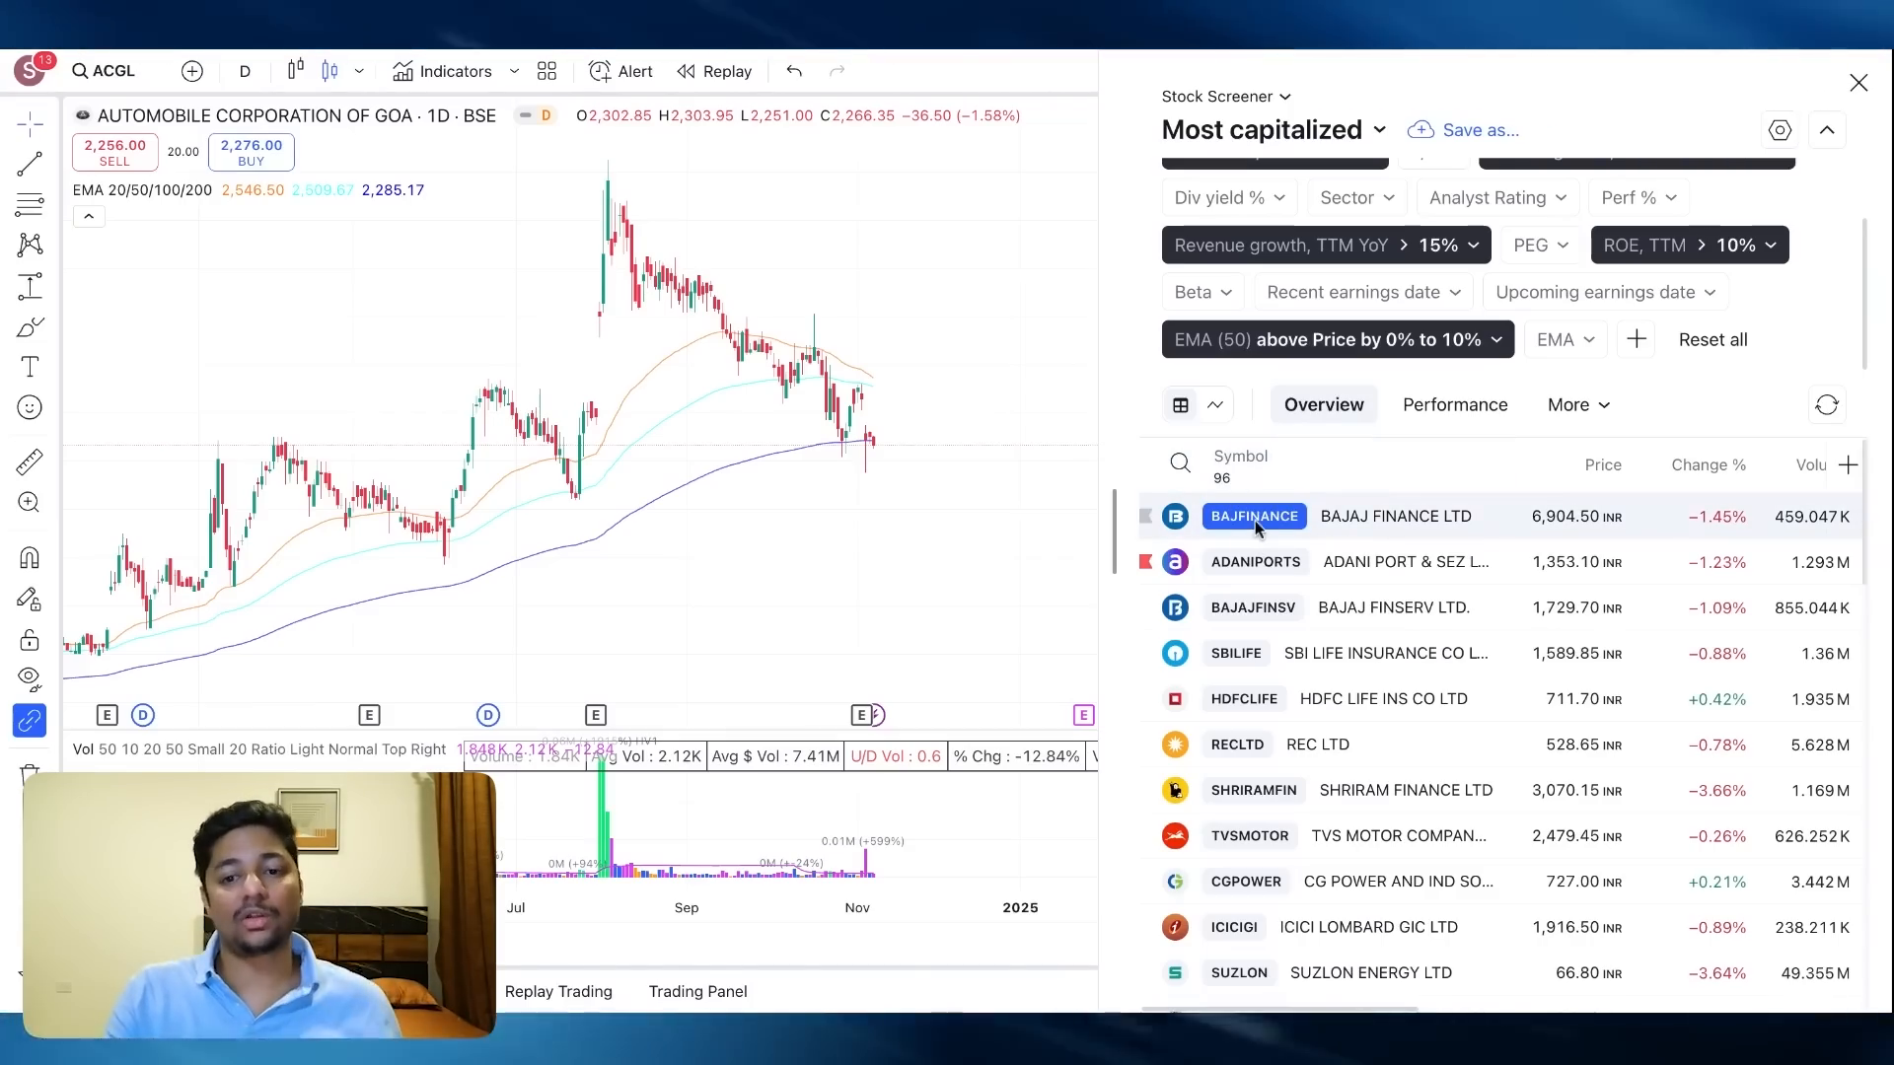
Review the charts of Bajaj Finance, Adani Ports, Bajaj Finserv, SBI Life and HDFC Life one after another
{"action": "left_click", "coordinate": [1255, 519]}
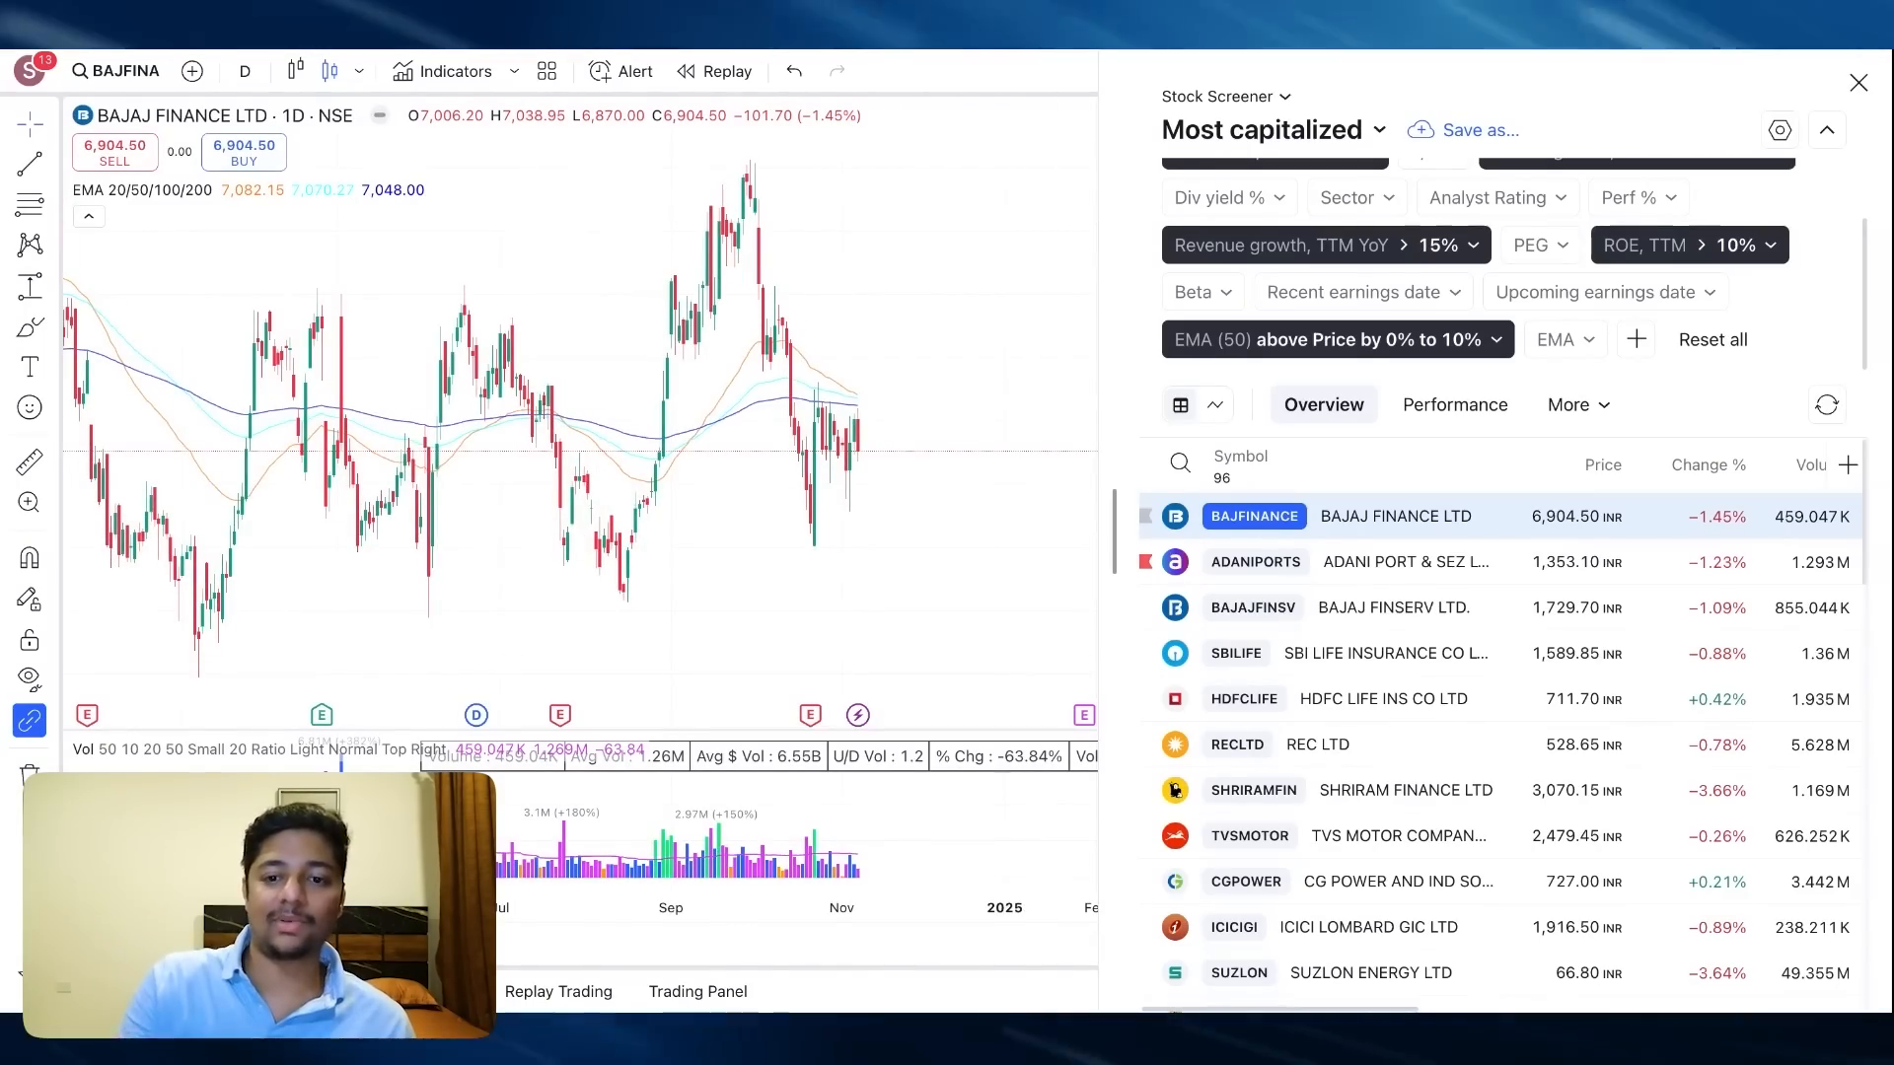
{"action": "left_click", "coordinate": [1250, 562]}
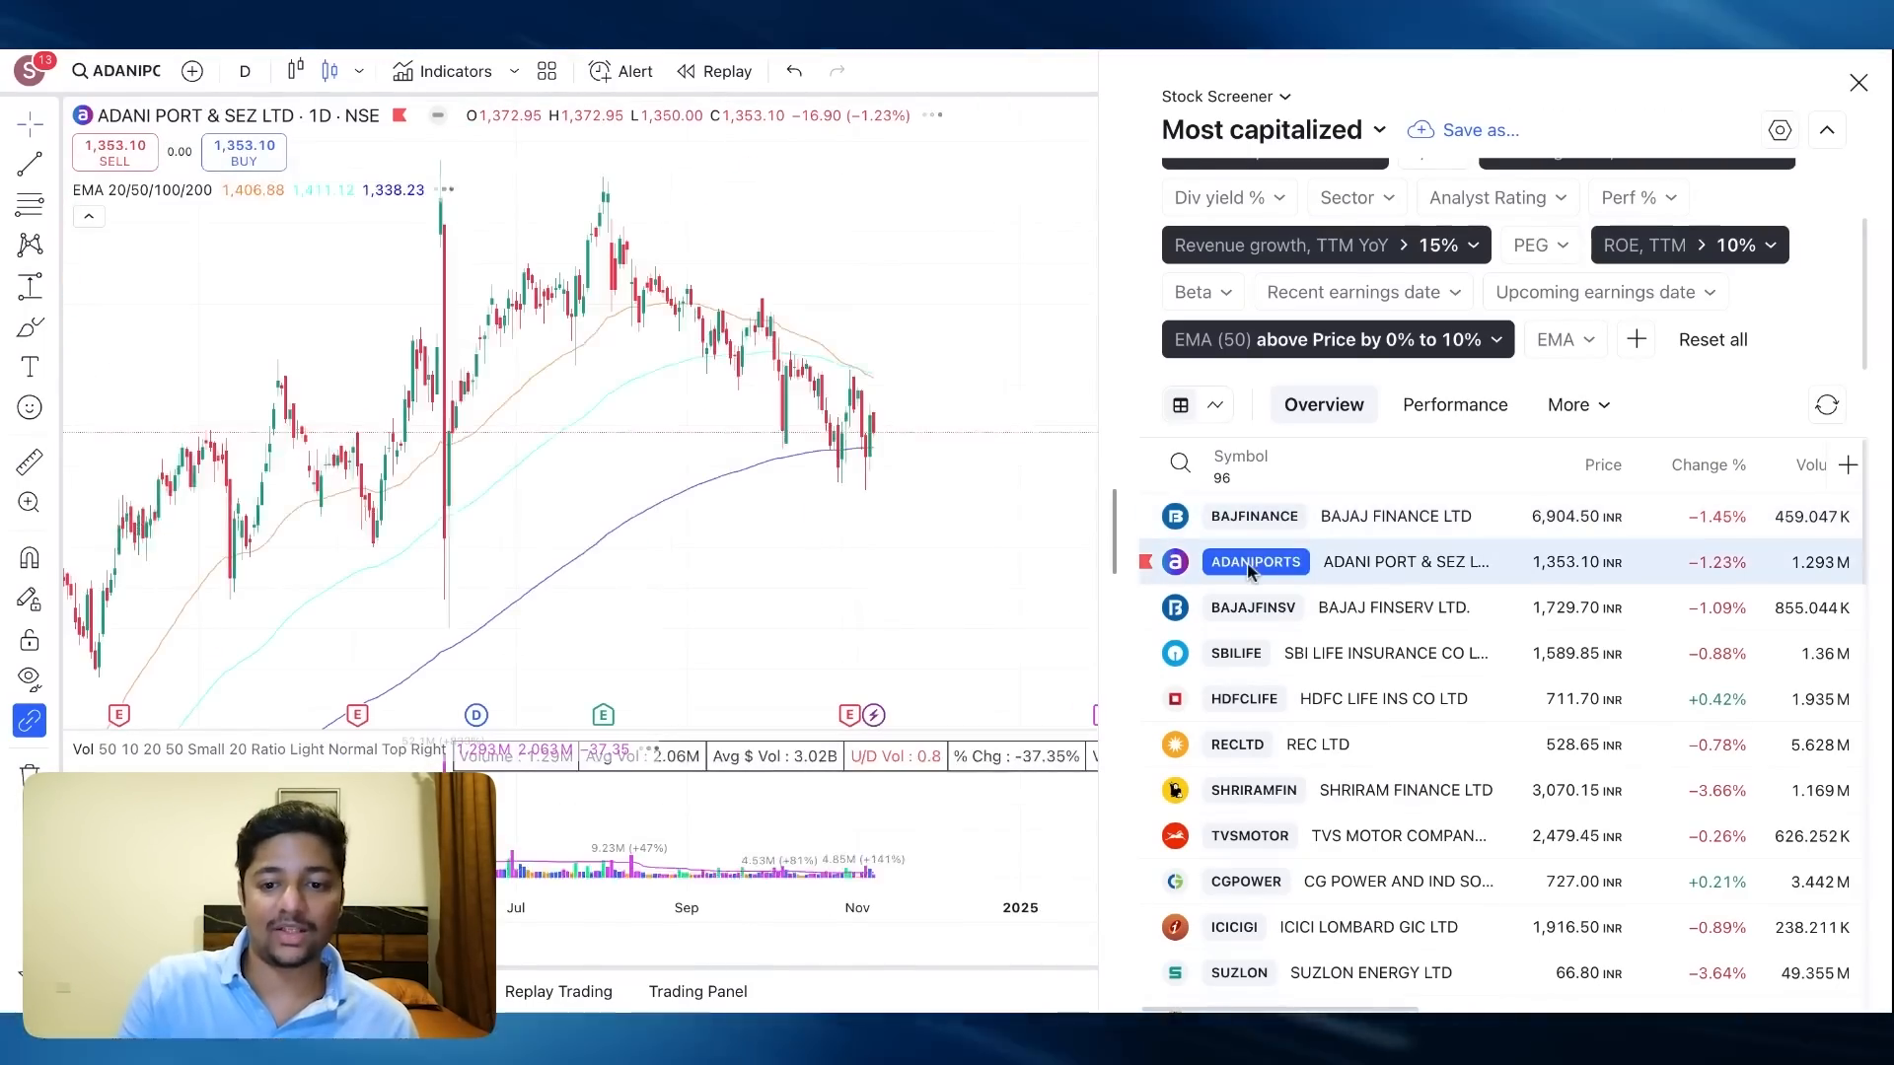
{"action": "left_click", "coordinate": [1254, 609]}
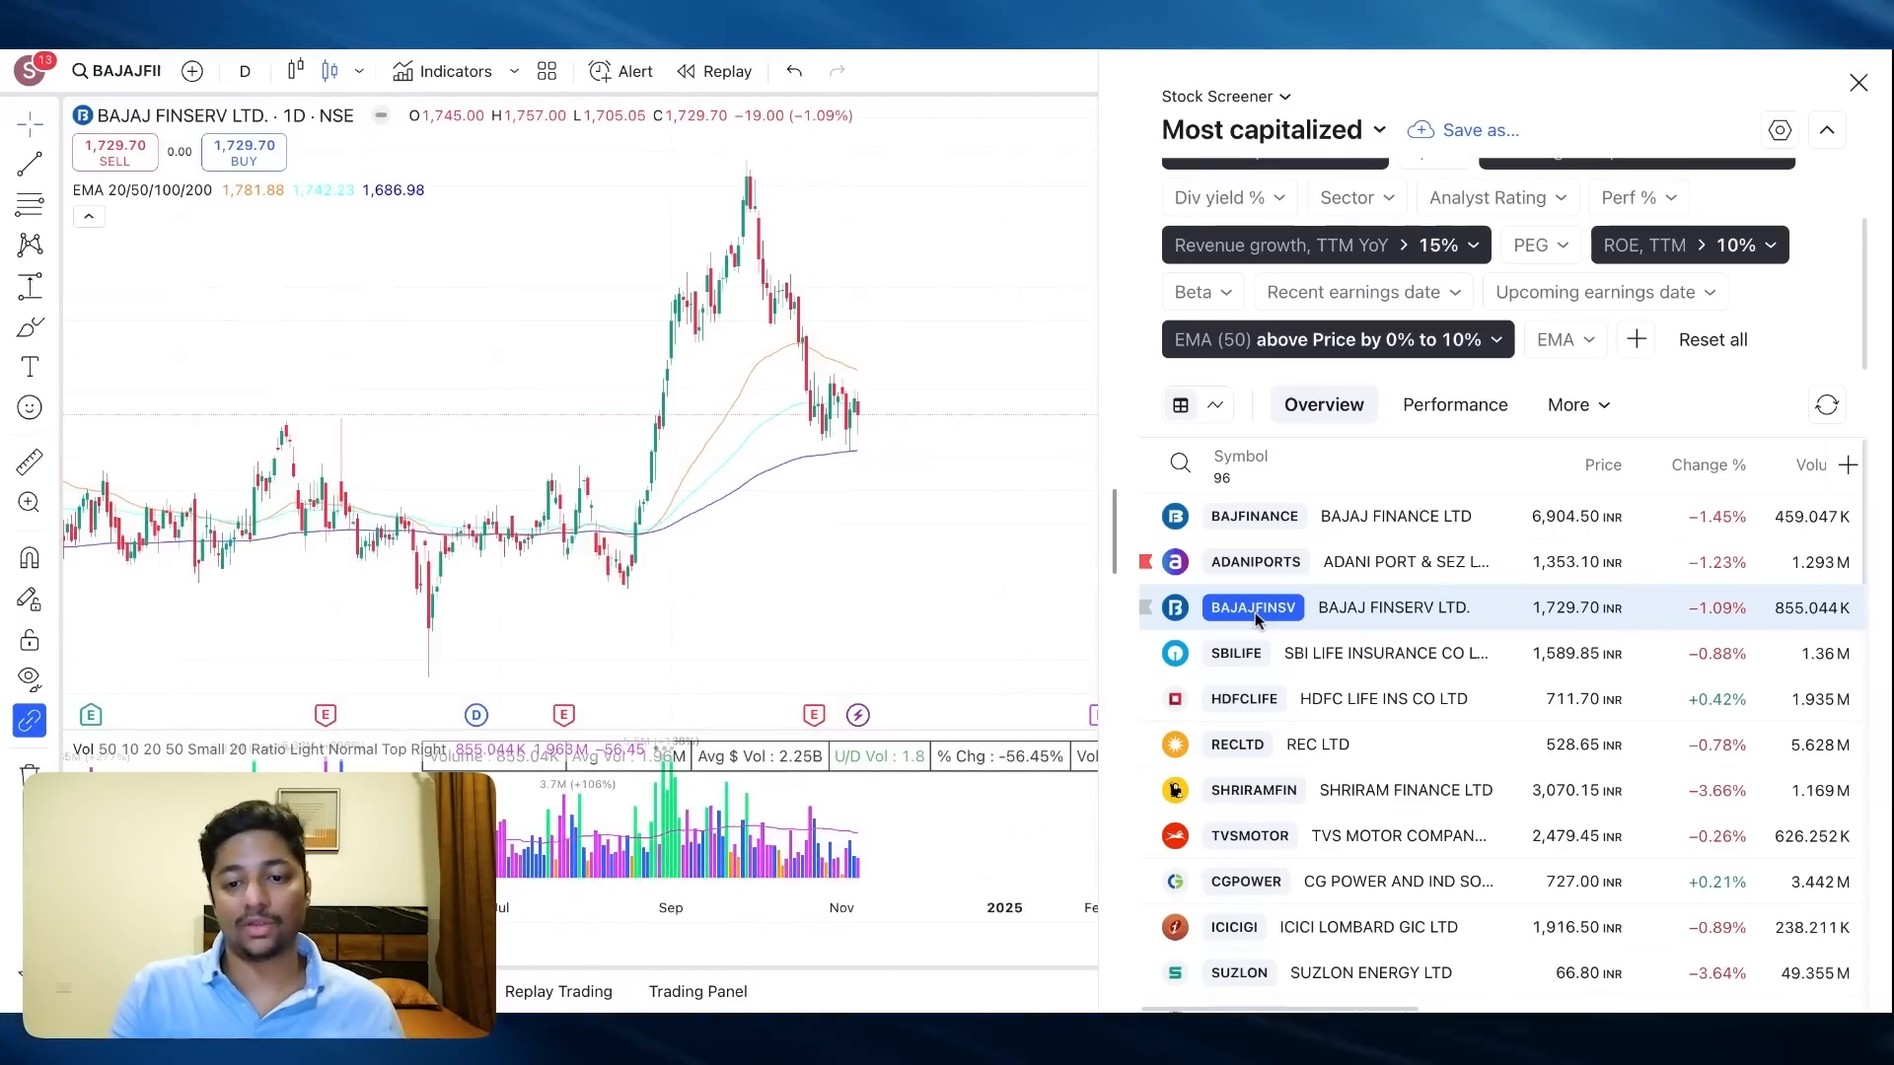
{"action": "left_click", "coordinate": [1238, 654]}
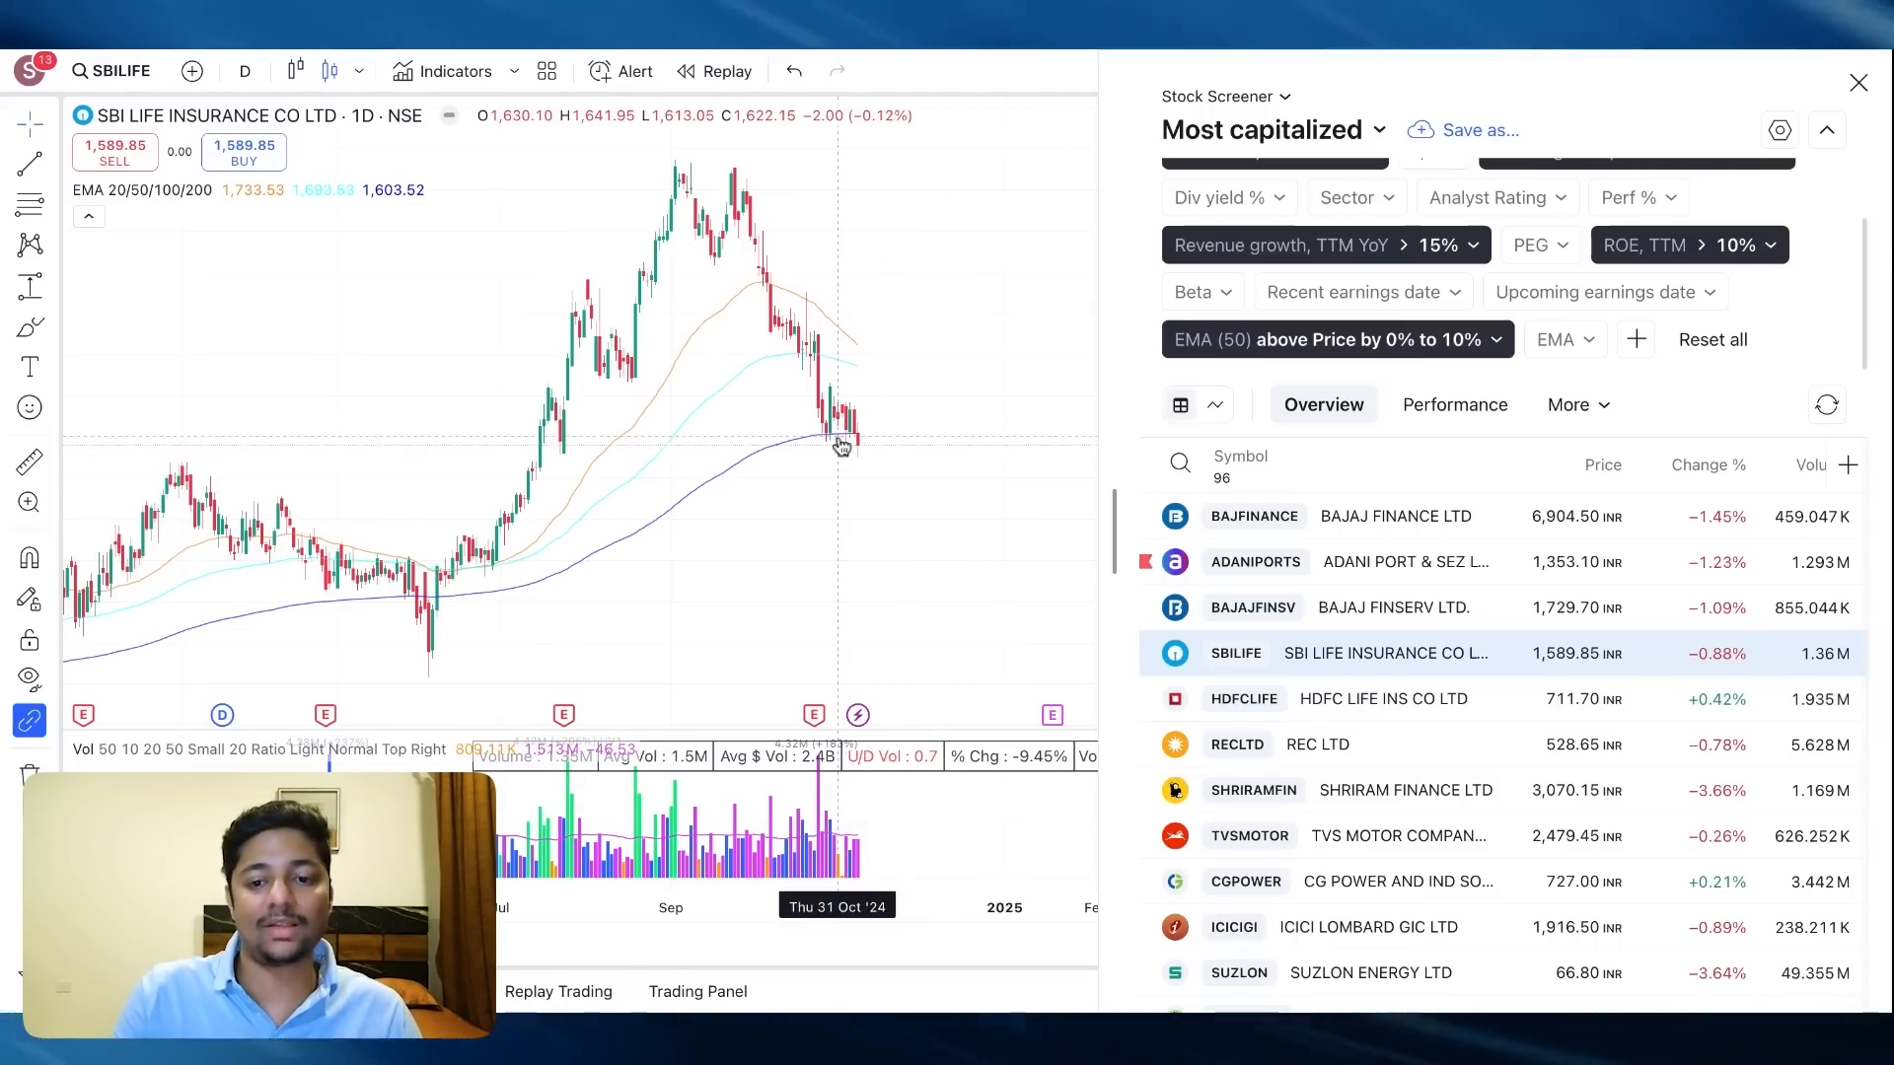
{"action": "left_click", "coordinate": [1229, 698]}
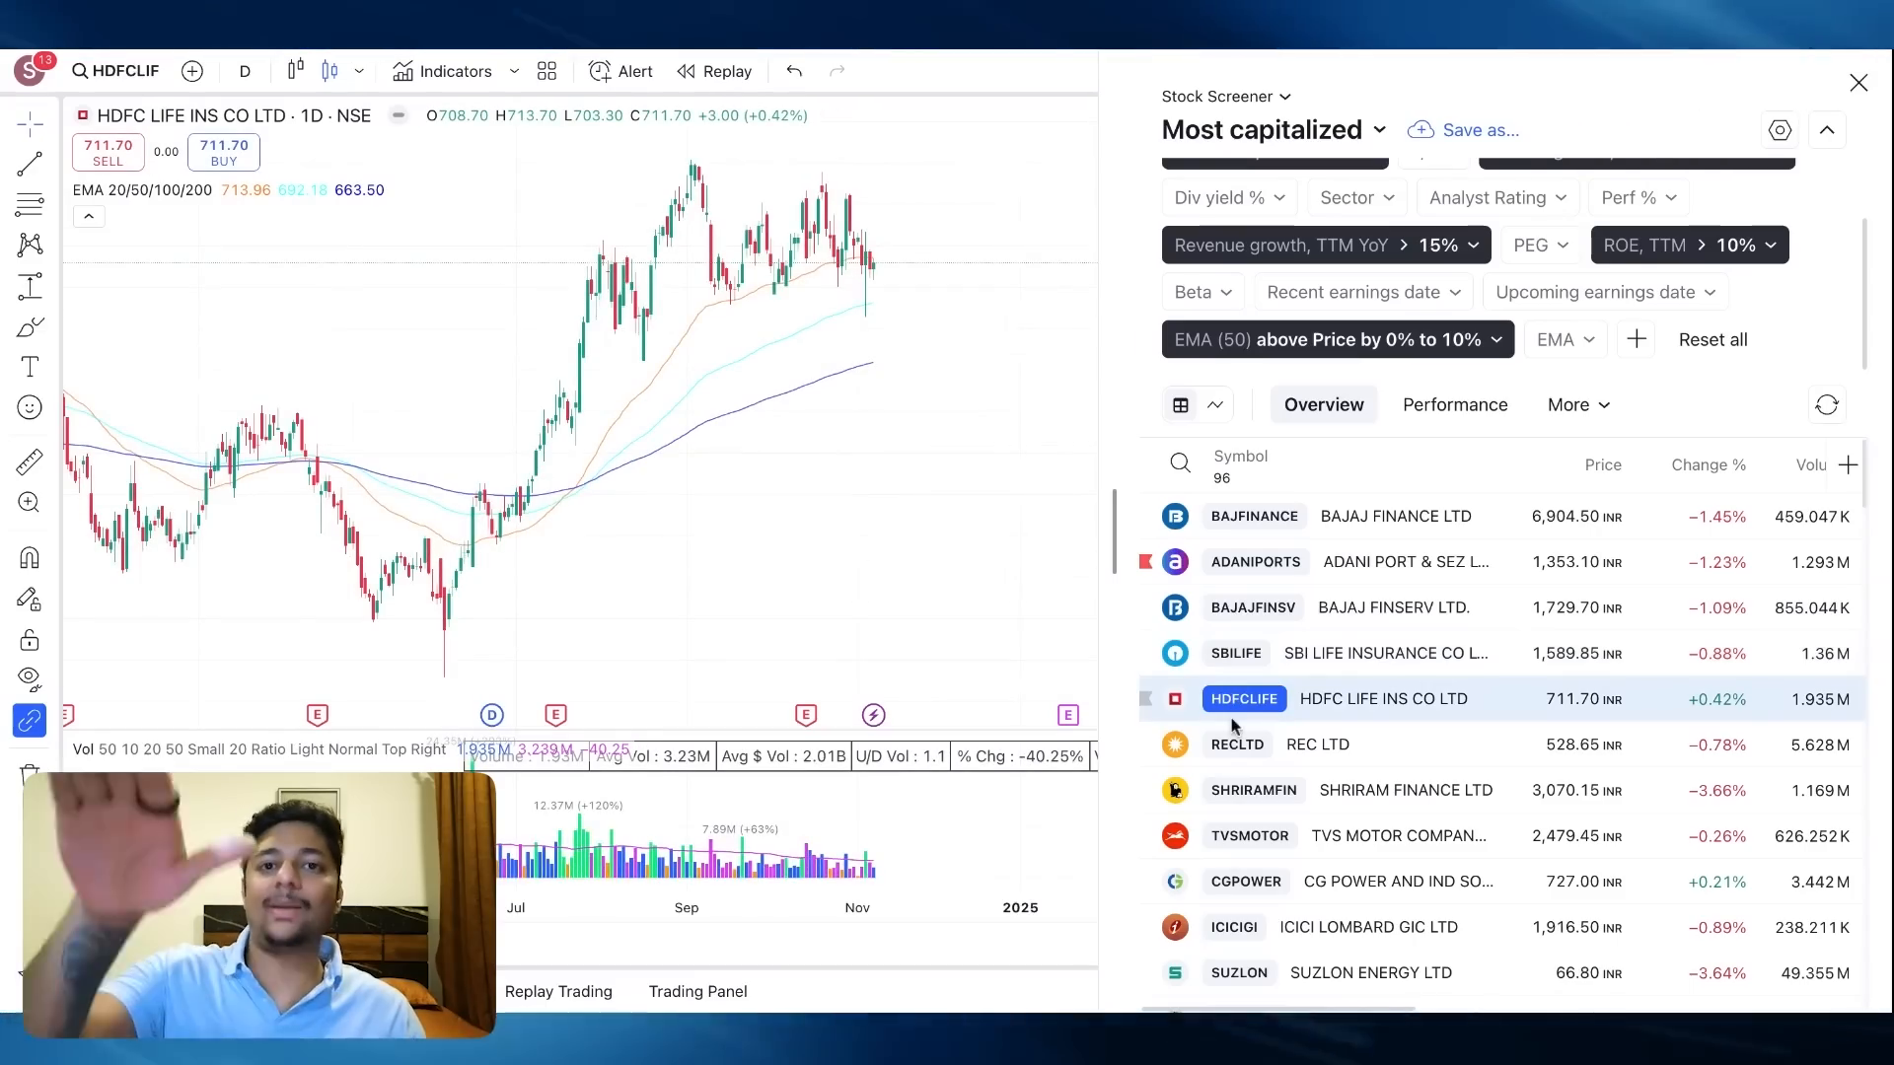
Review the charts of Shriram Finance, TVS Motor, Tube Investments, Muthoot Finance and Godrej Properties further down the results
{"action": "scroll", "coordinate": [1235, 729], "scroll_direction": "down", "scroll_amount": 1}
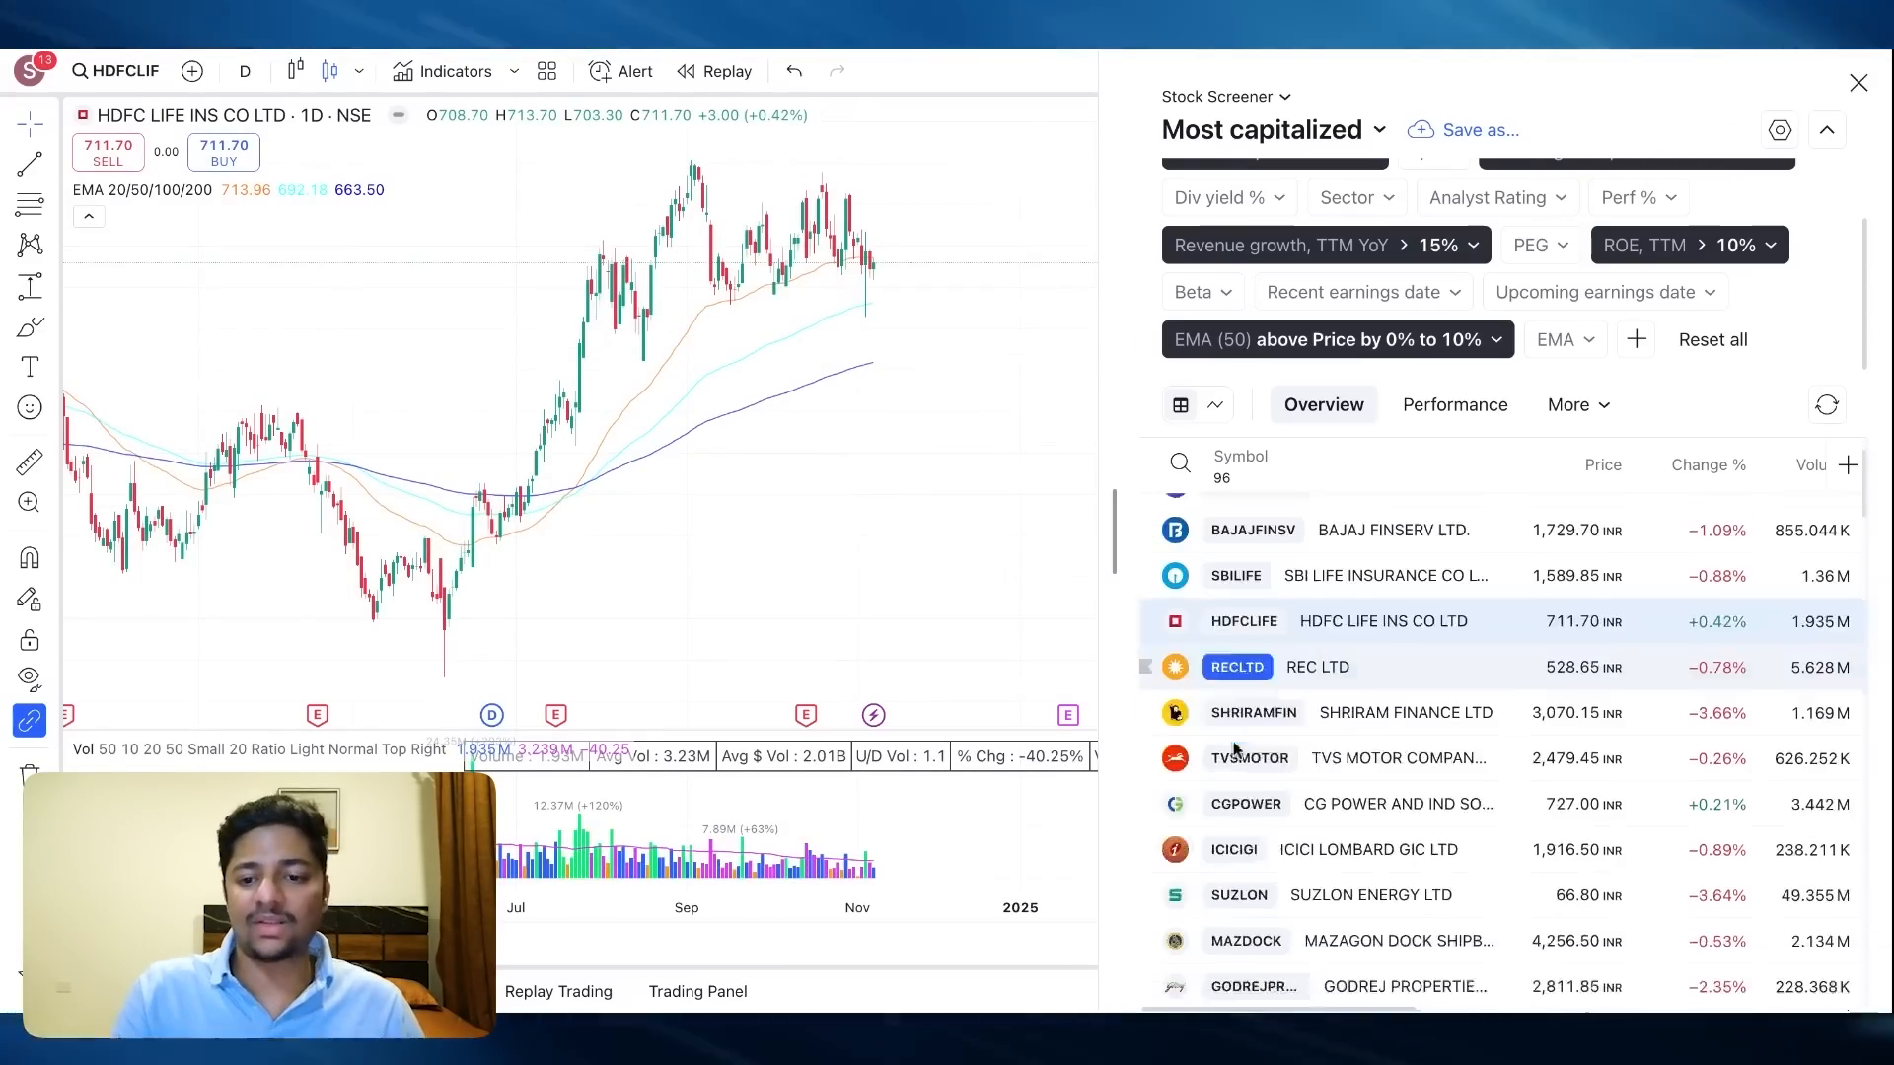
{"action": "left_click", "coordinate": [1240, 718]}
{"action": "left_click", "coordinate": [1253, 757]}
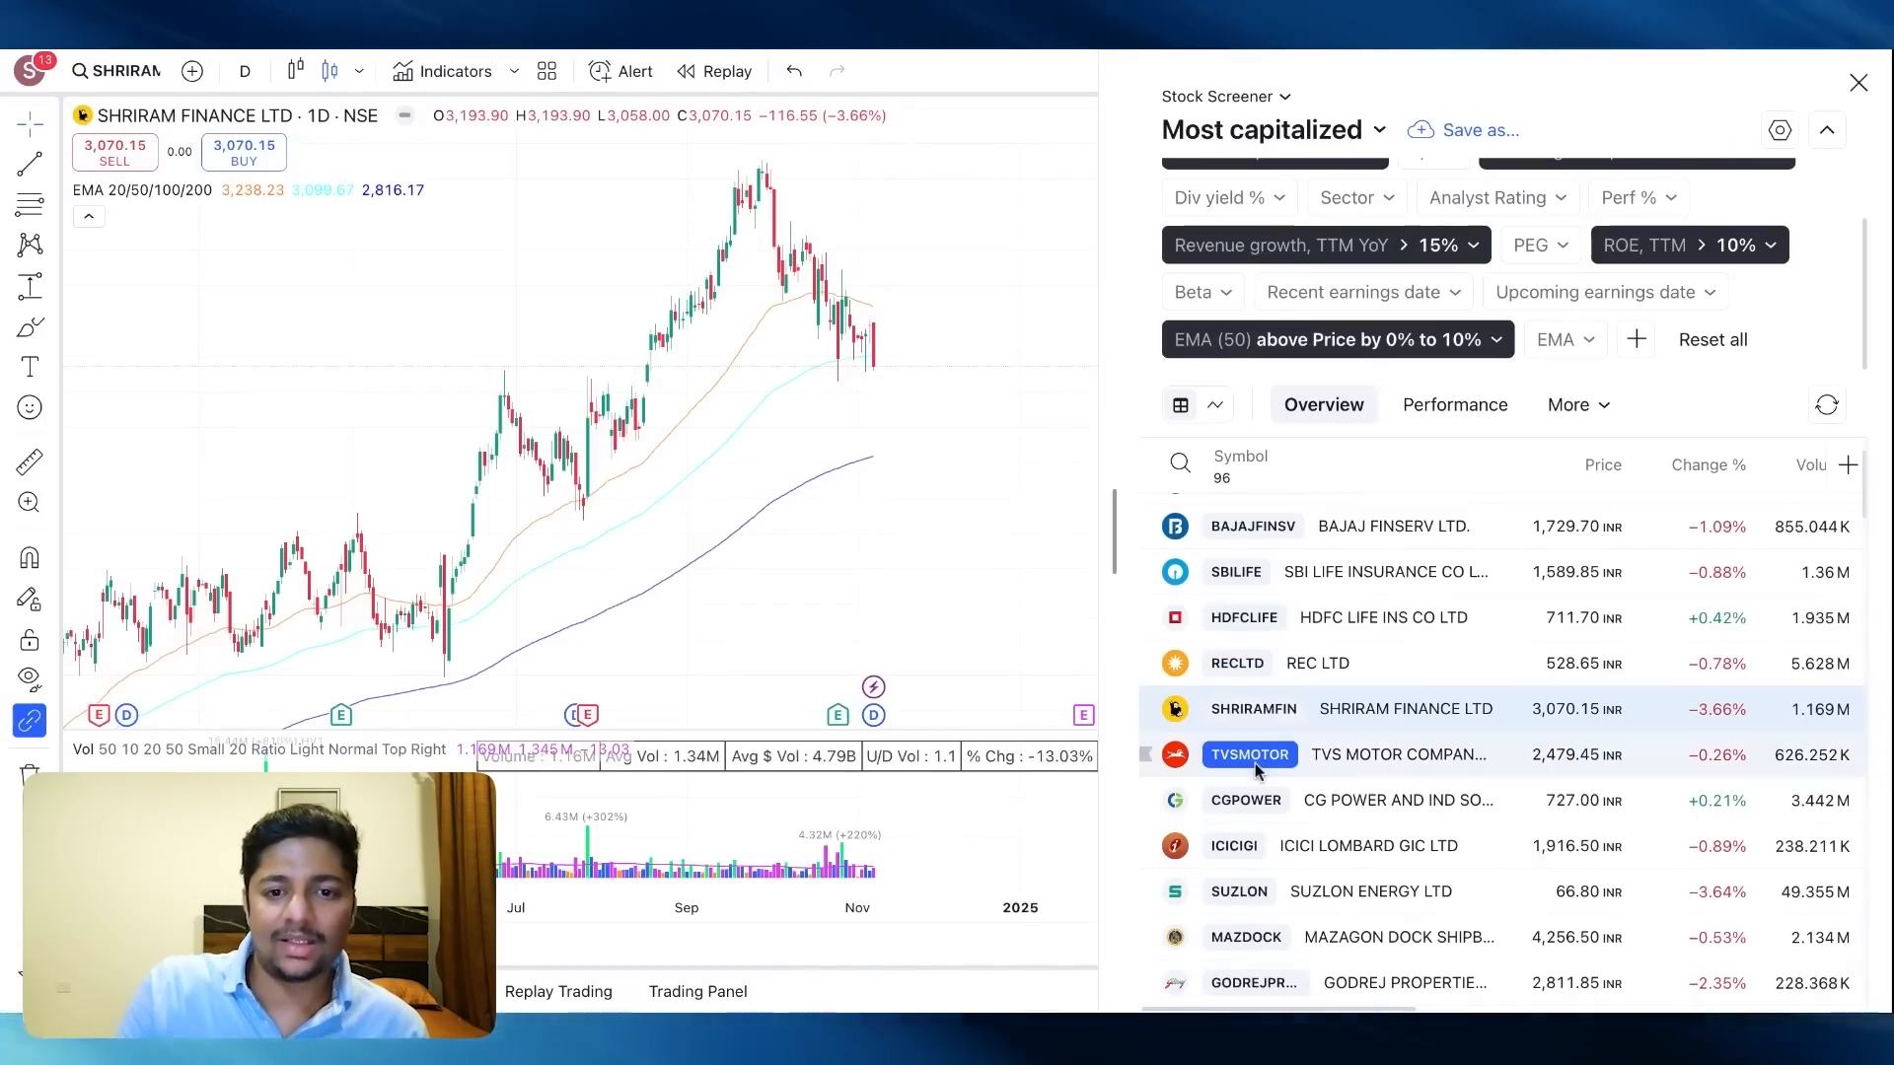
{"action": "scroll", "coordinate": [1257, 769], "scroll_direction": "down", "scroll_amount": 1}
{"action": "scroll", "coordinate": [1254, 772], "scroll_direction": "down", "scroll_amount": 1}
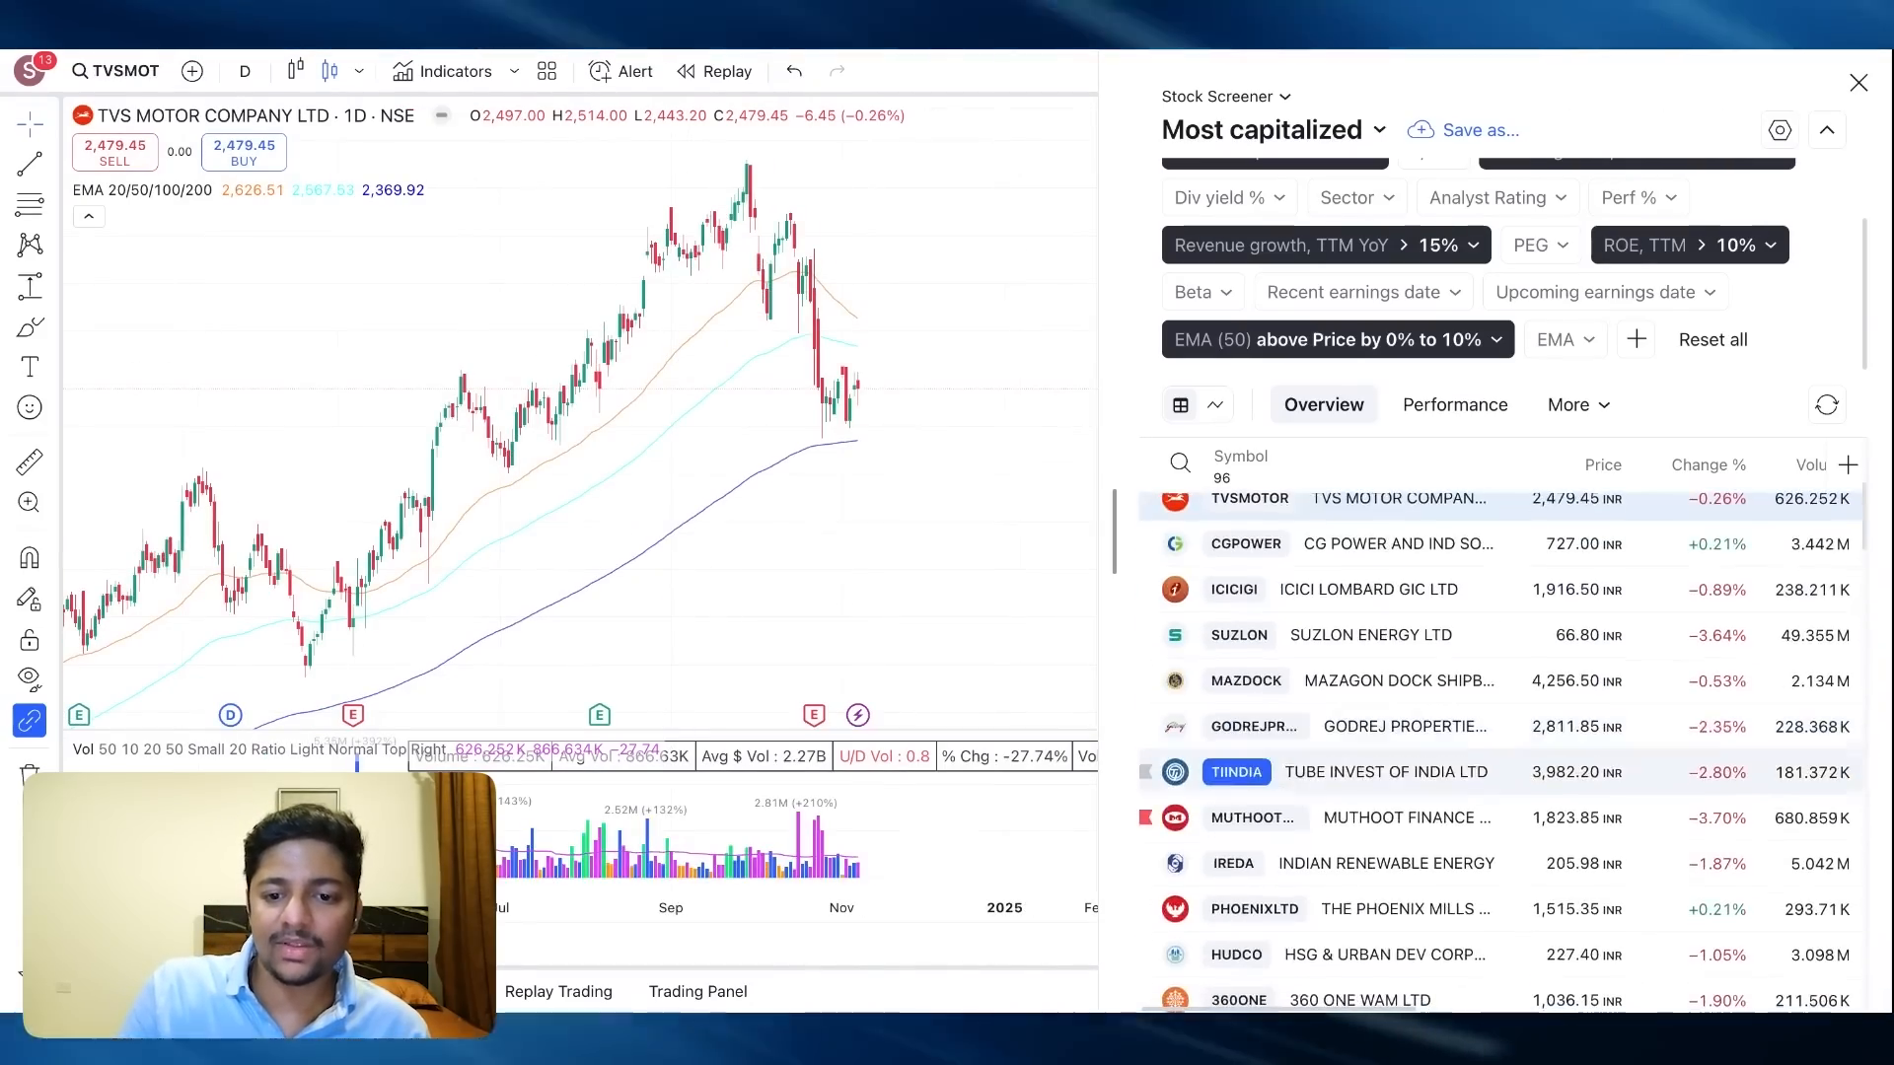
{"action": "left_click", "coordinate": [1255, 772]}
{"action": "left_click", "coordinate": [1243, 813]}
{"action": "scroll", "coordinate": [1244, 799], "scroll_direction": "down", "scroll_amount": 1}
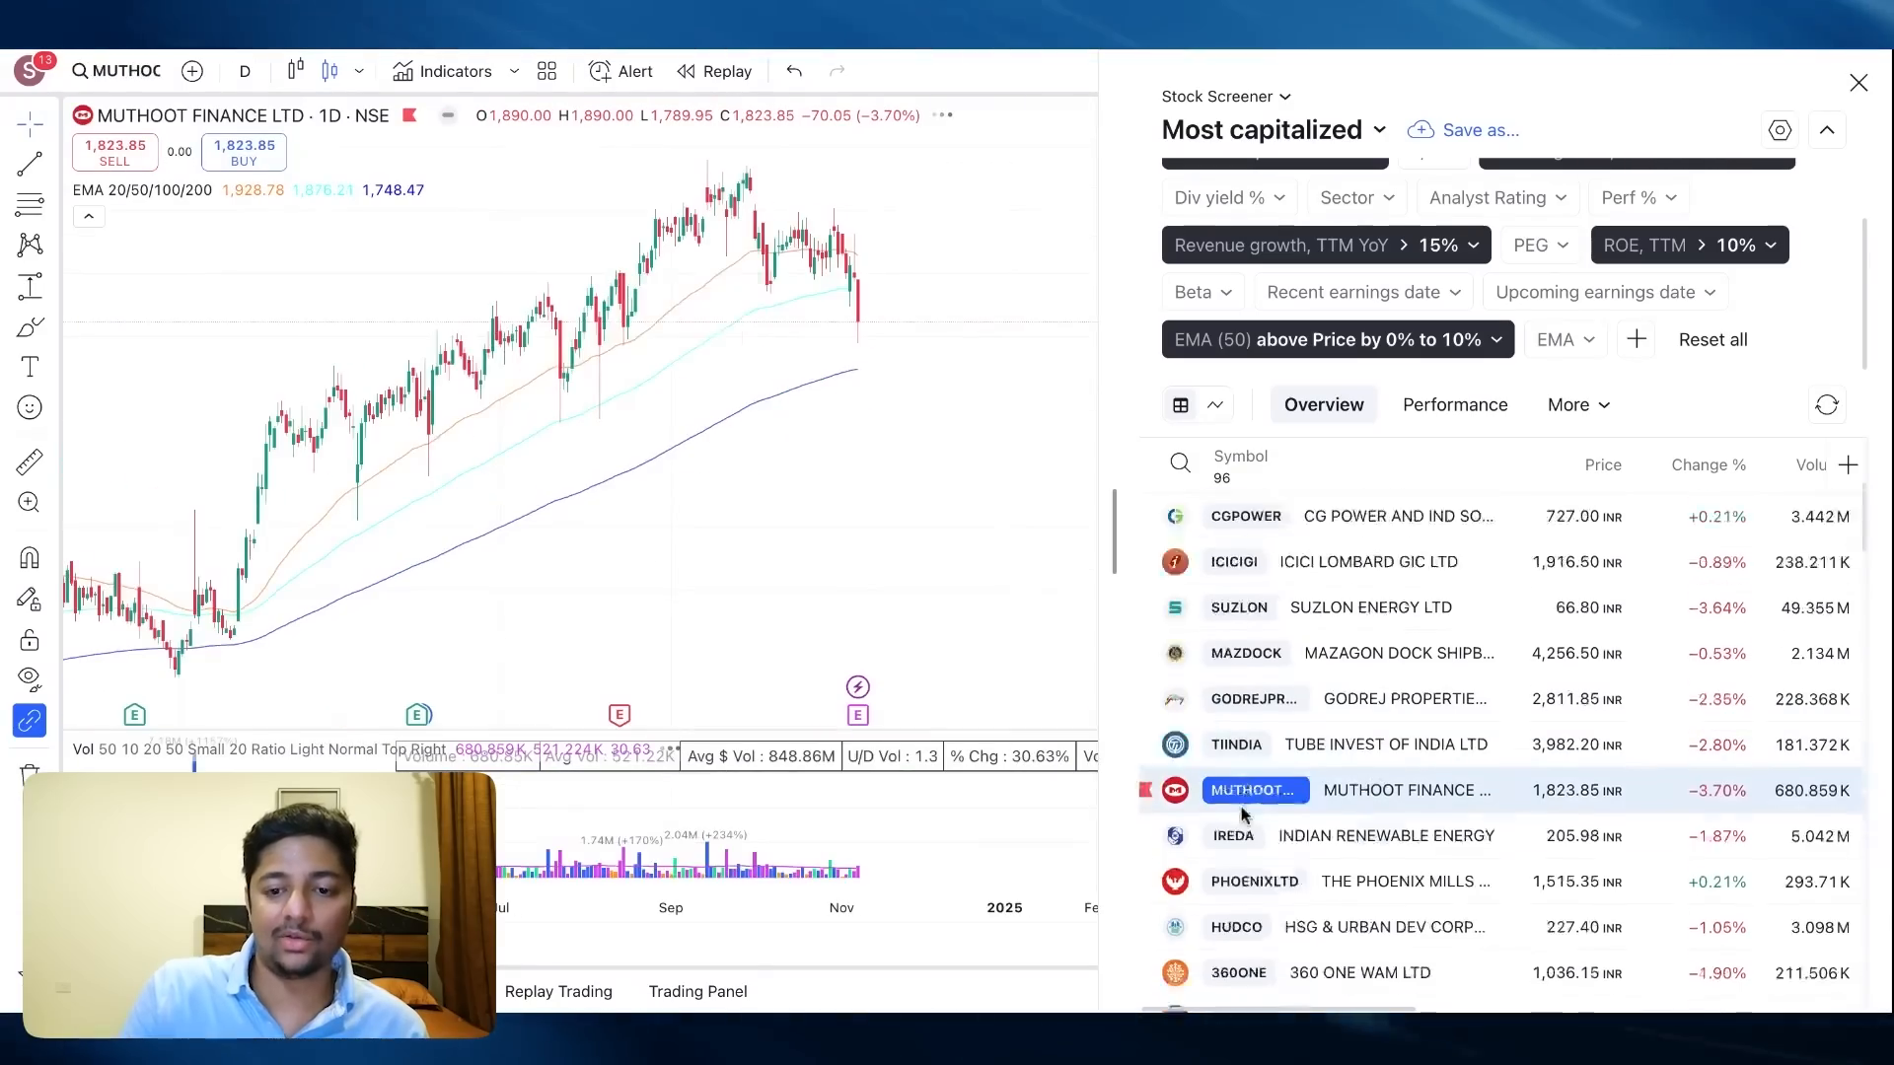
{"action": "left_click", "coordinate": [1261, 655]}
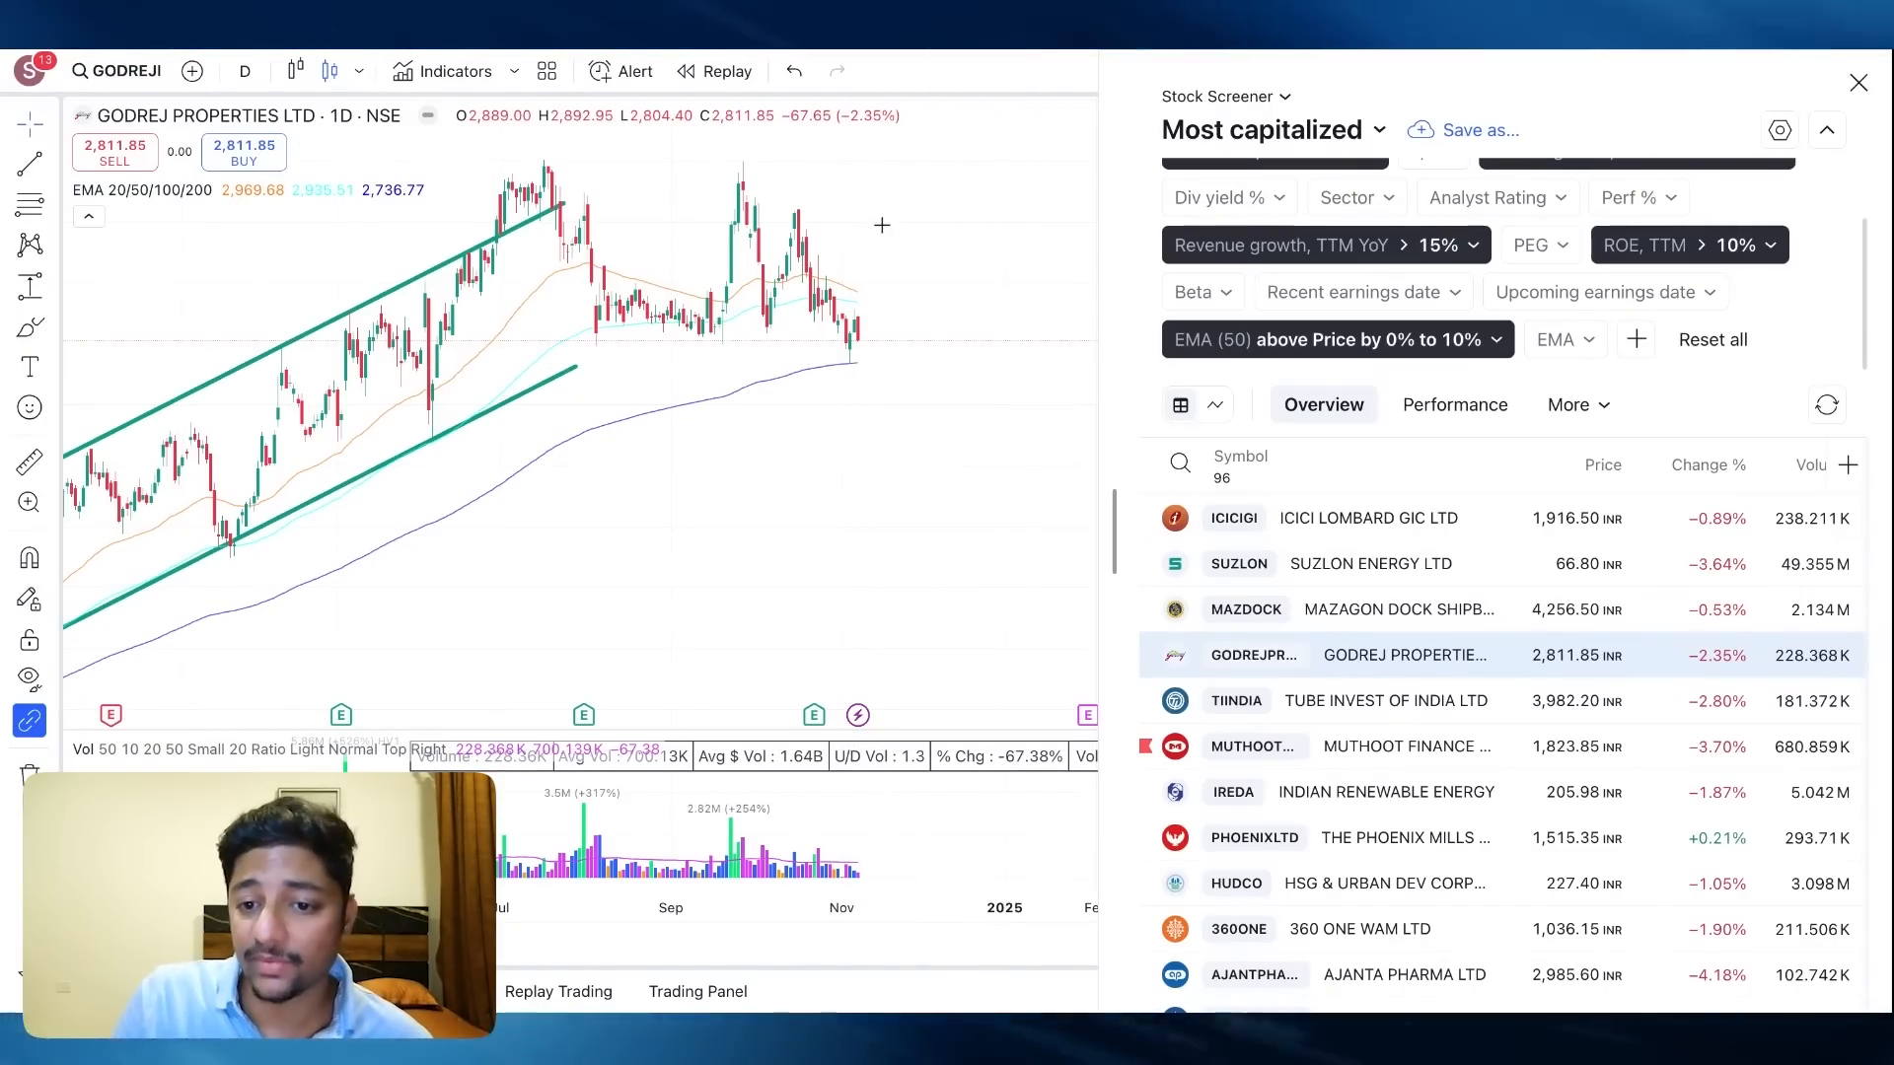
Show the dialog for saving the modified screen under a new name, and open the Correction Gems screen
{"action": "left_click", "coordinate": [1341, 472]}
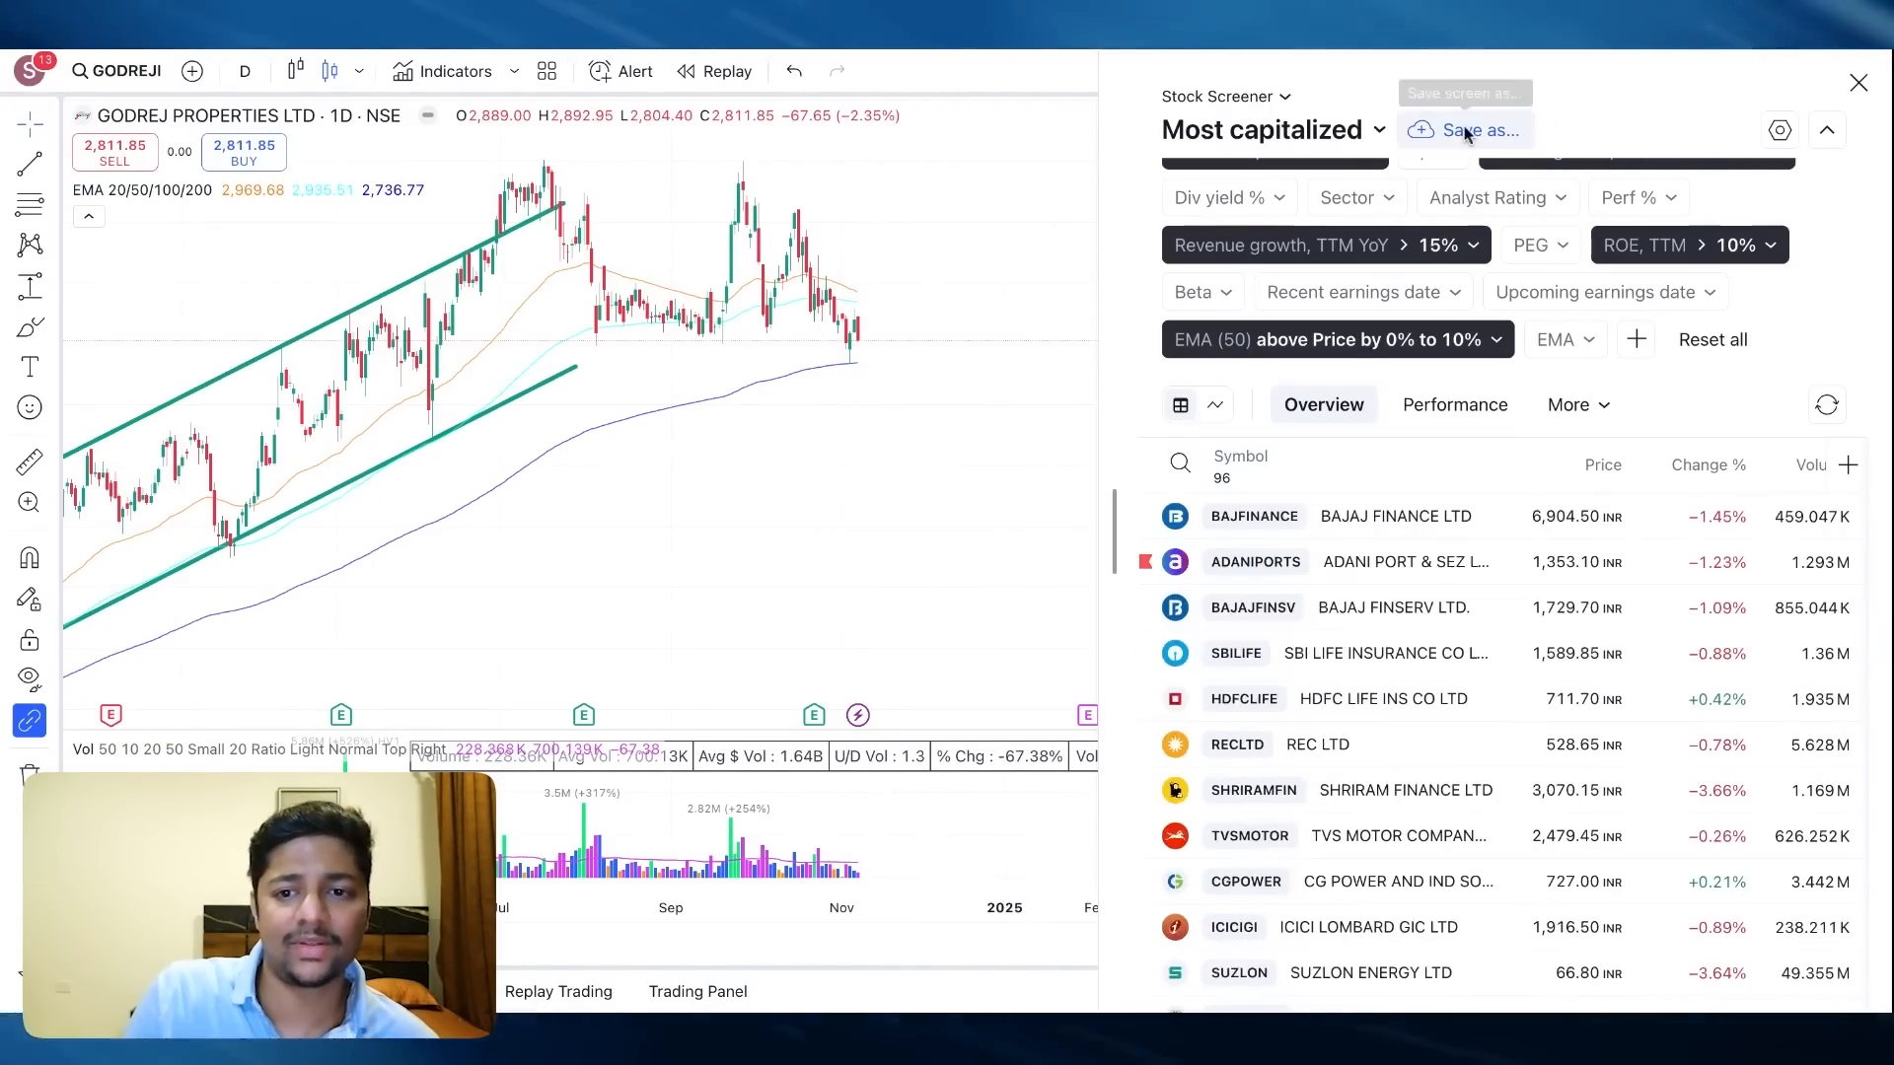
{"action": "left_click", "coordinate": [1357, 127]}
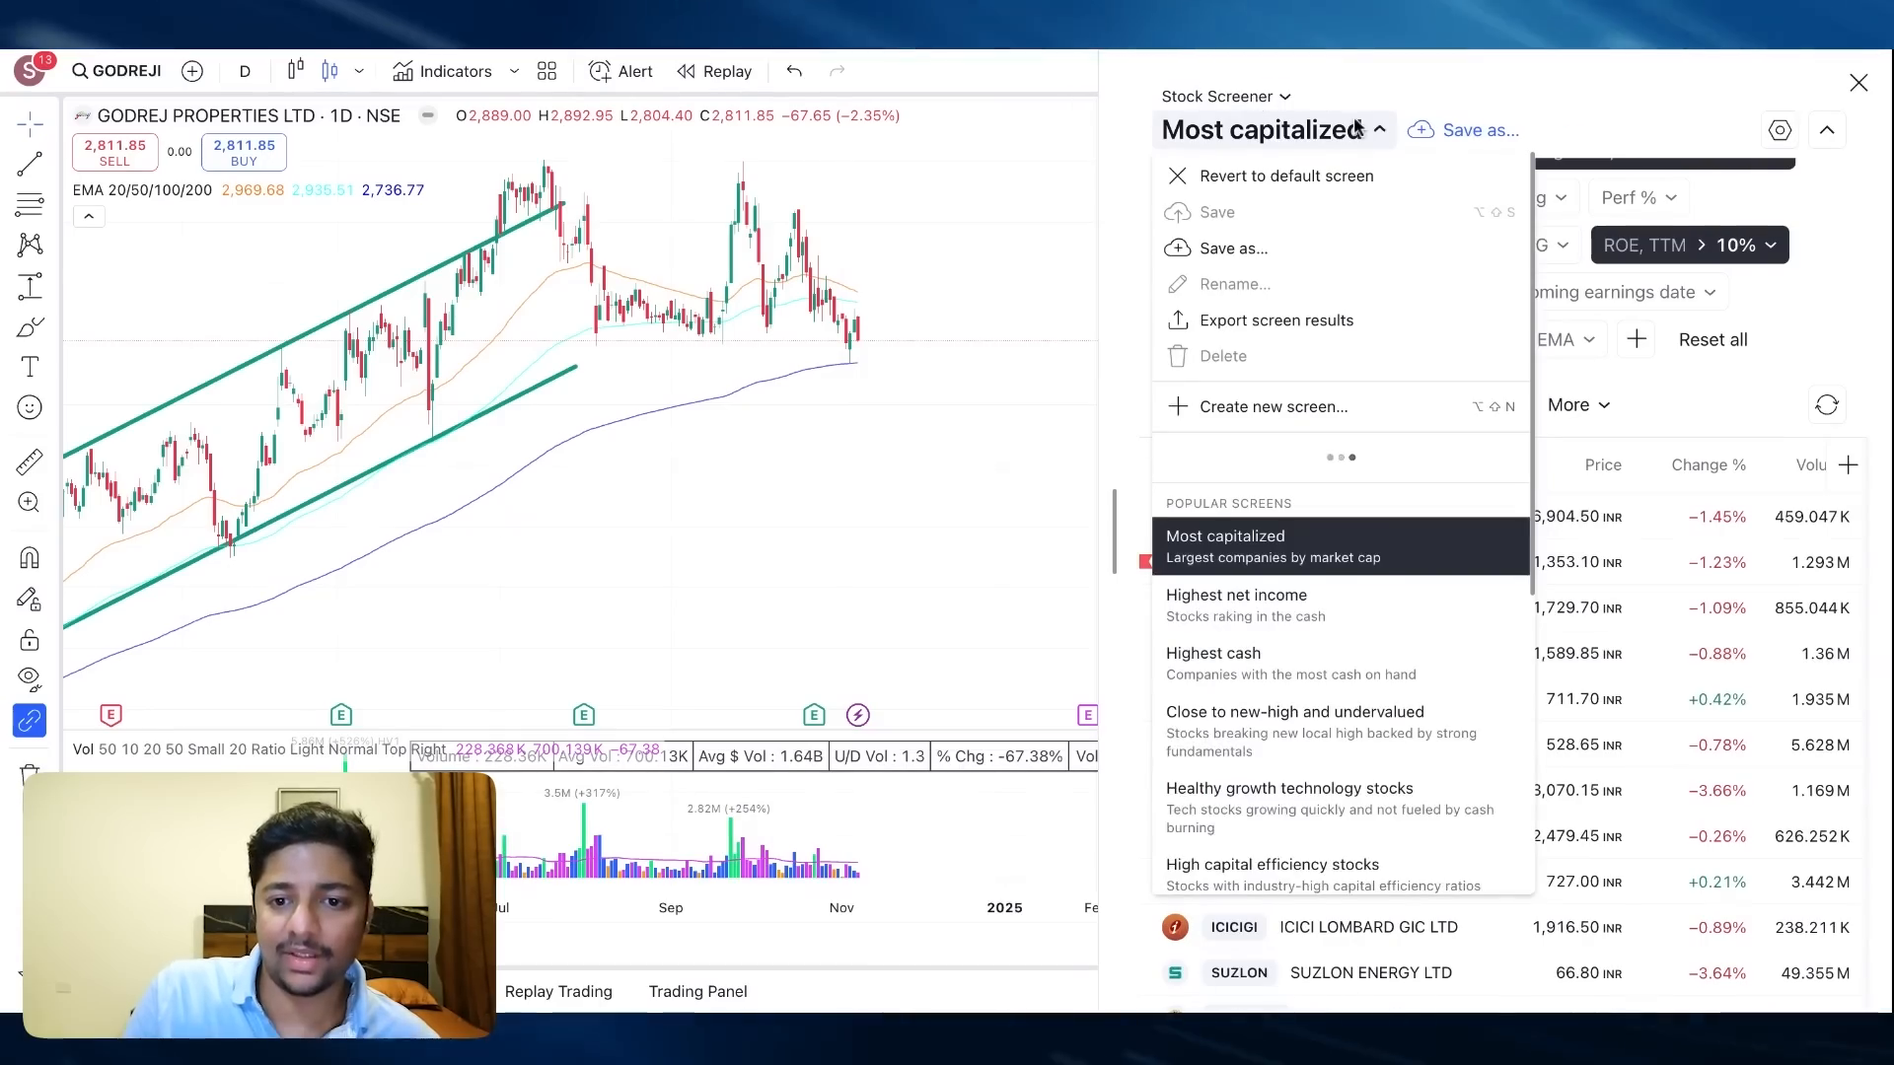
{"action": "left_click", "coordinate": [1312, 485]}
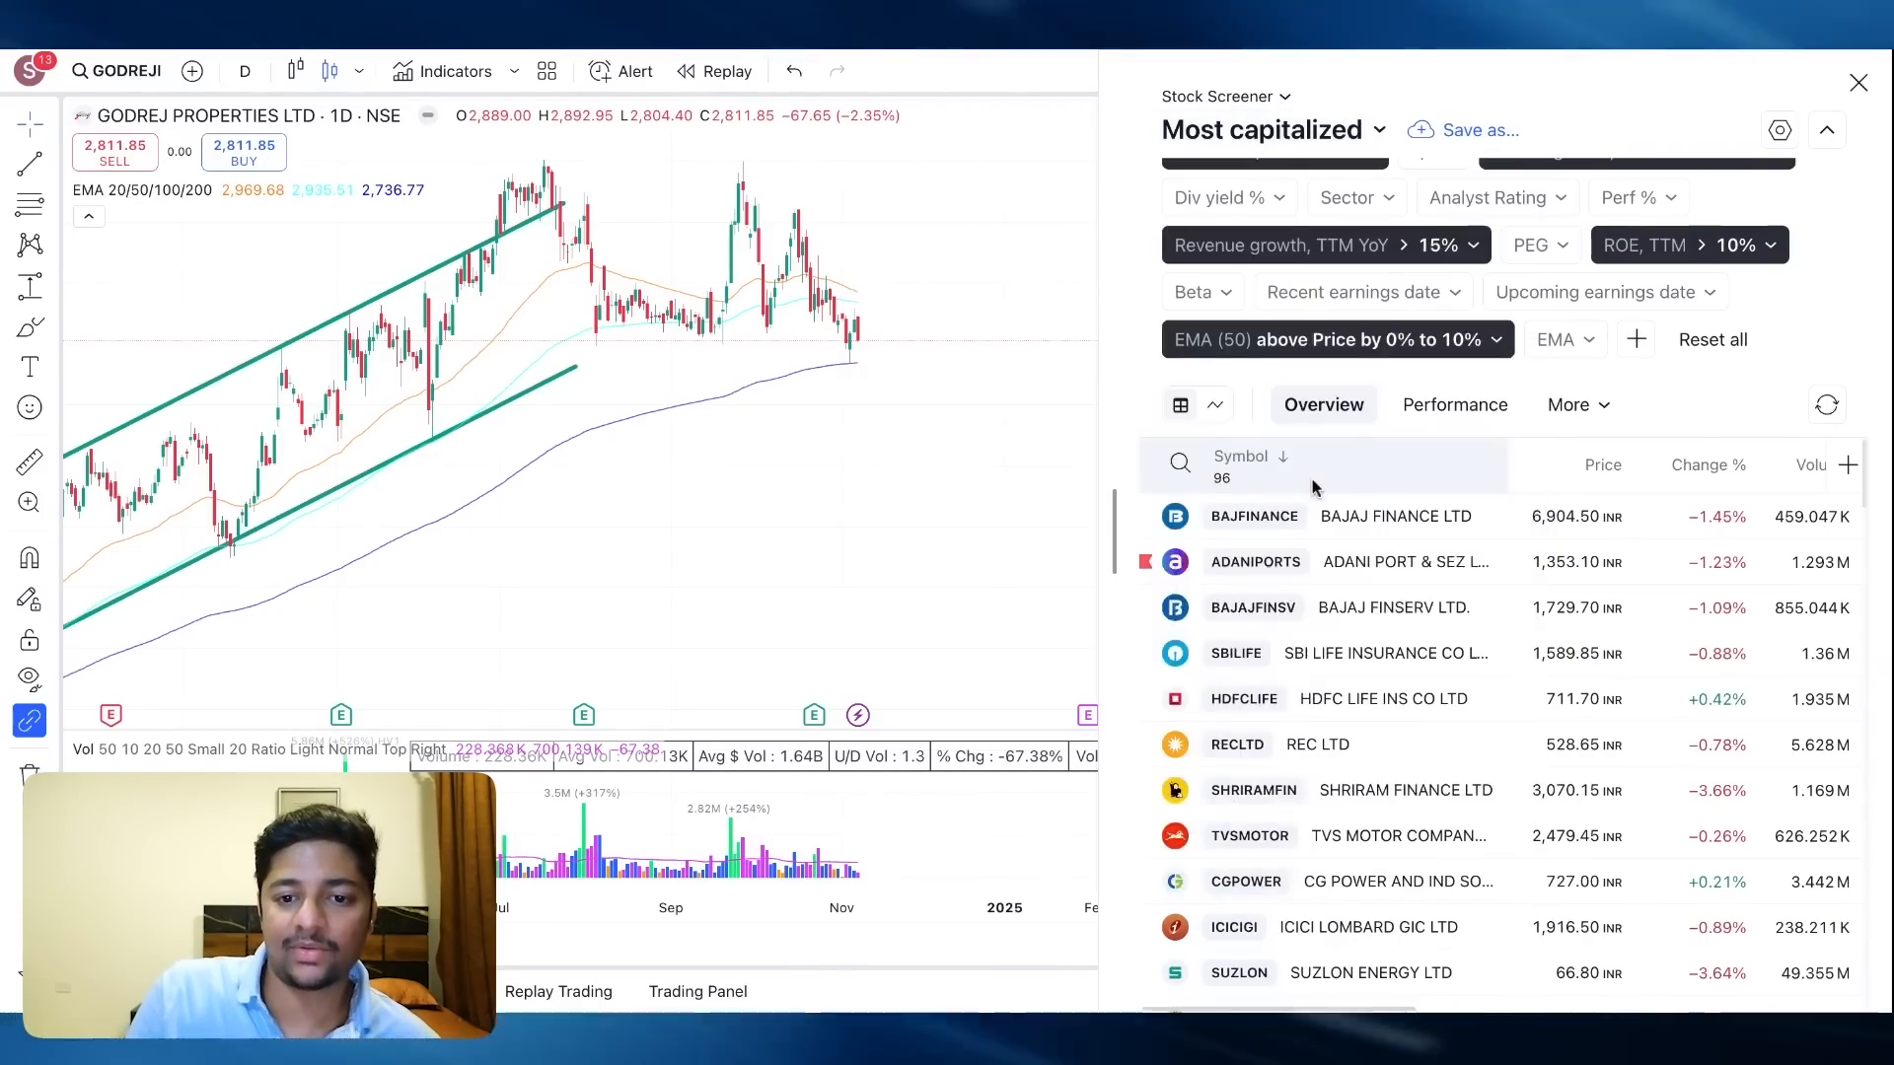
{"action": "left_click", "coordinate": [1090, 597]}
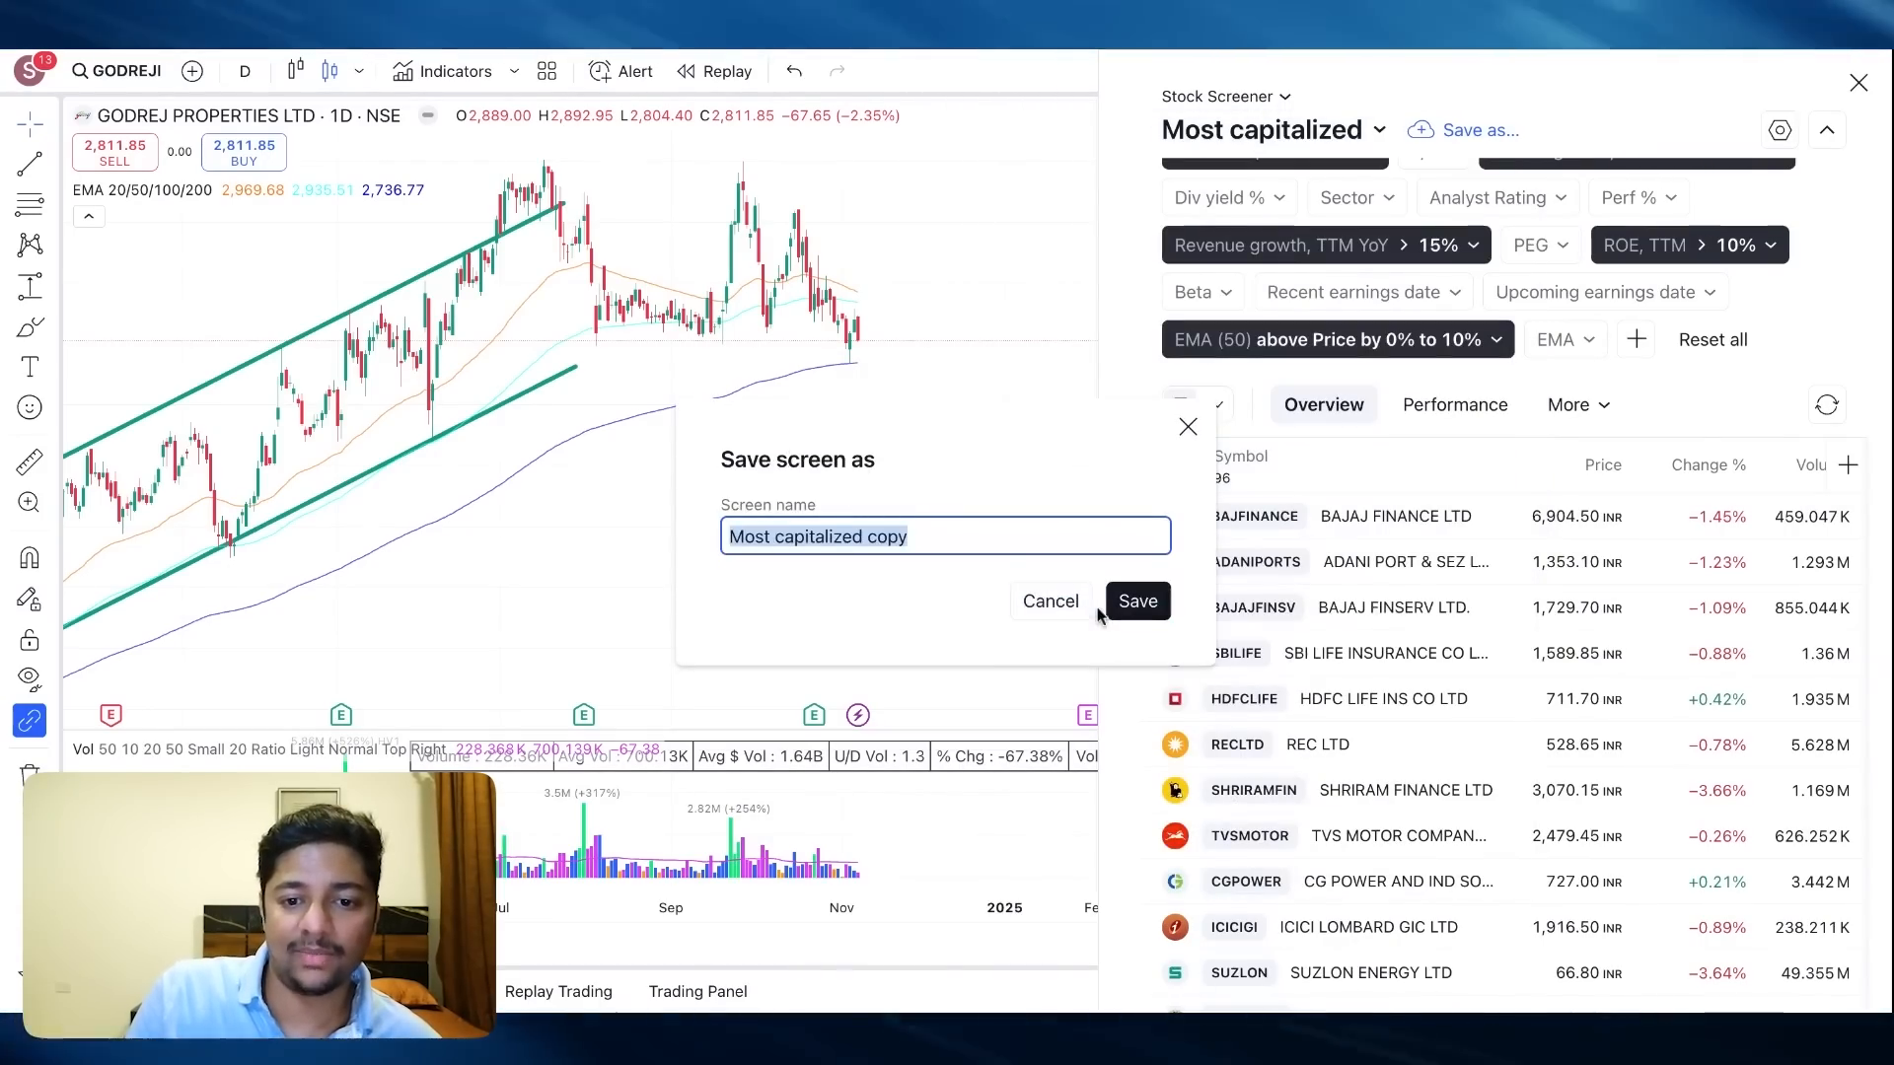
{"action": "left_click", "coordinate": [1132, 604]}
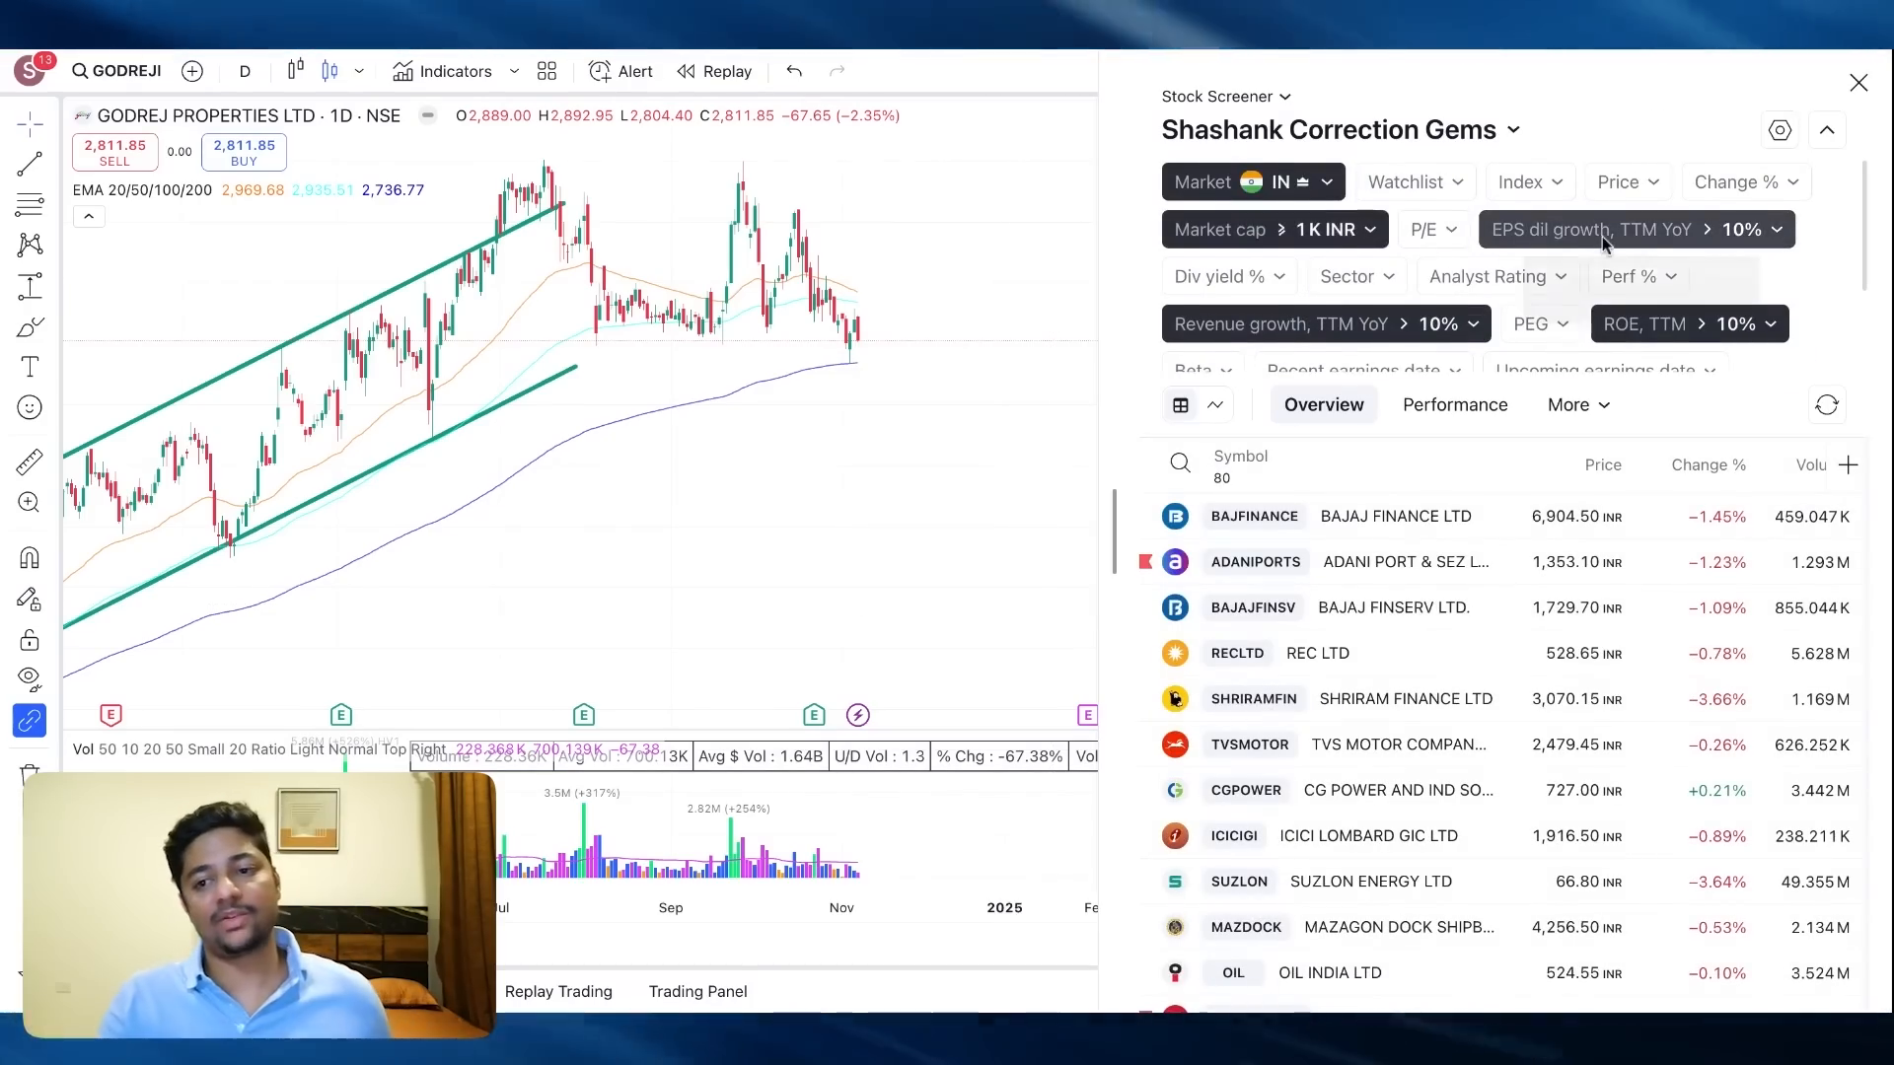
Examine the Correction Gems screen's growth, ROE, EMA (50) and operating margin filters and its list of matching companies
{"action": "scroll", "coordinate": [1393, 281], "scroll_direction": "down", "scroll_amount": 1}
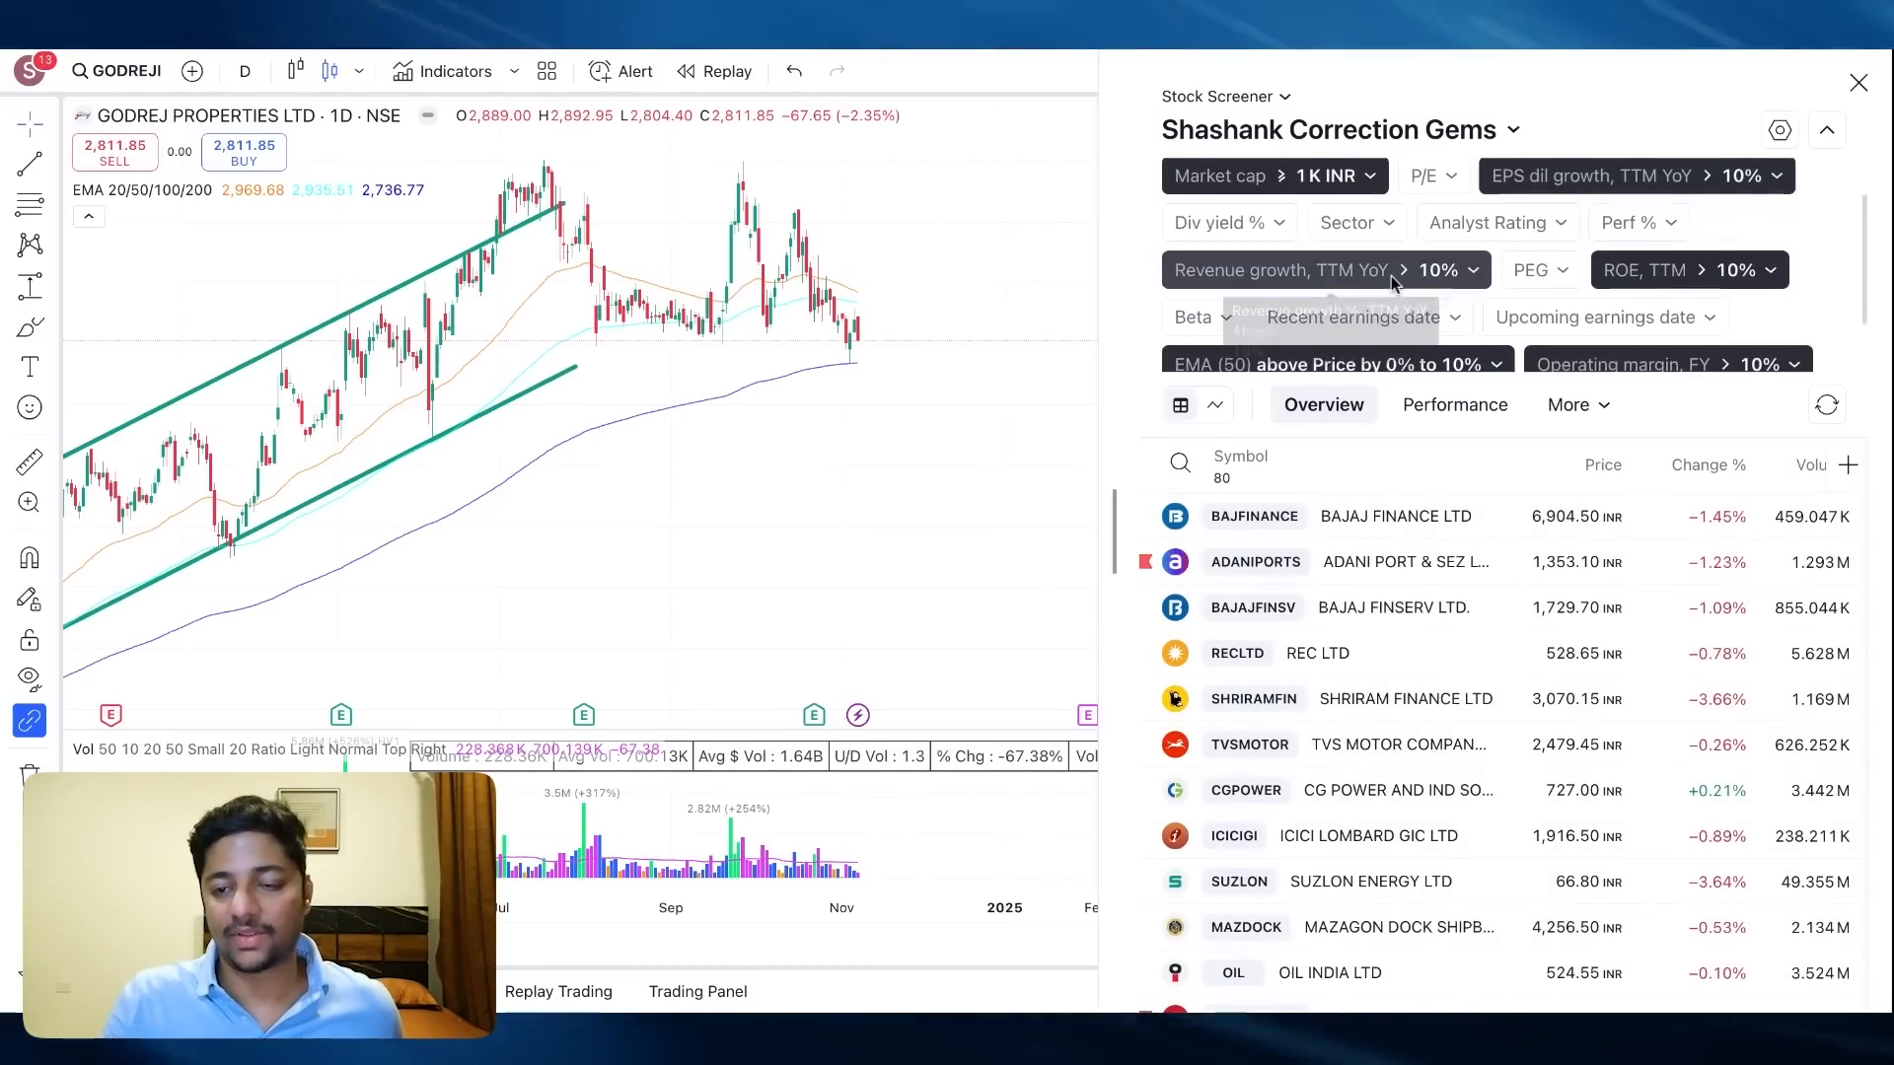
{"action": "scroll", "coordinate": [1712, 262], "scroll_direction": "down", "scroll_amount": 2}
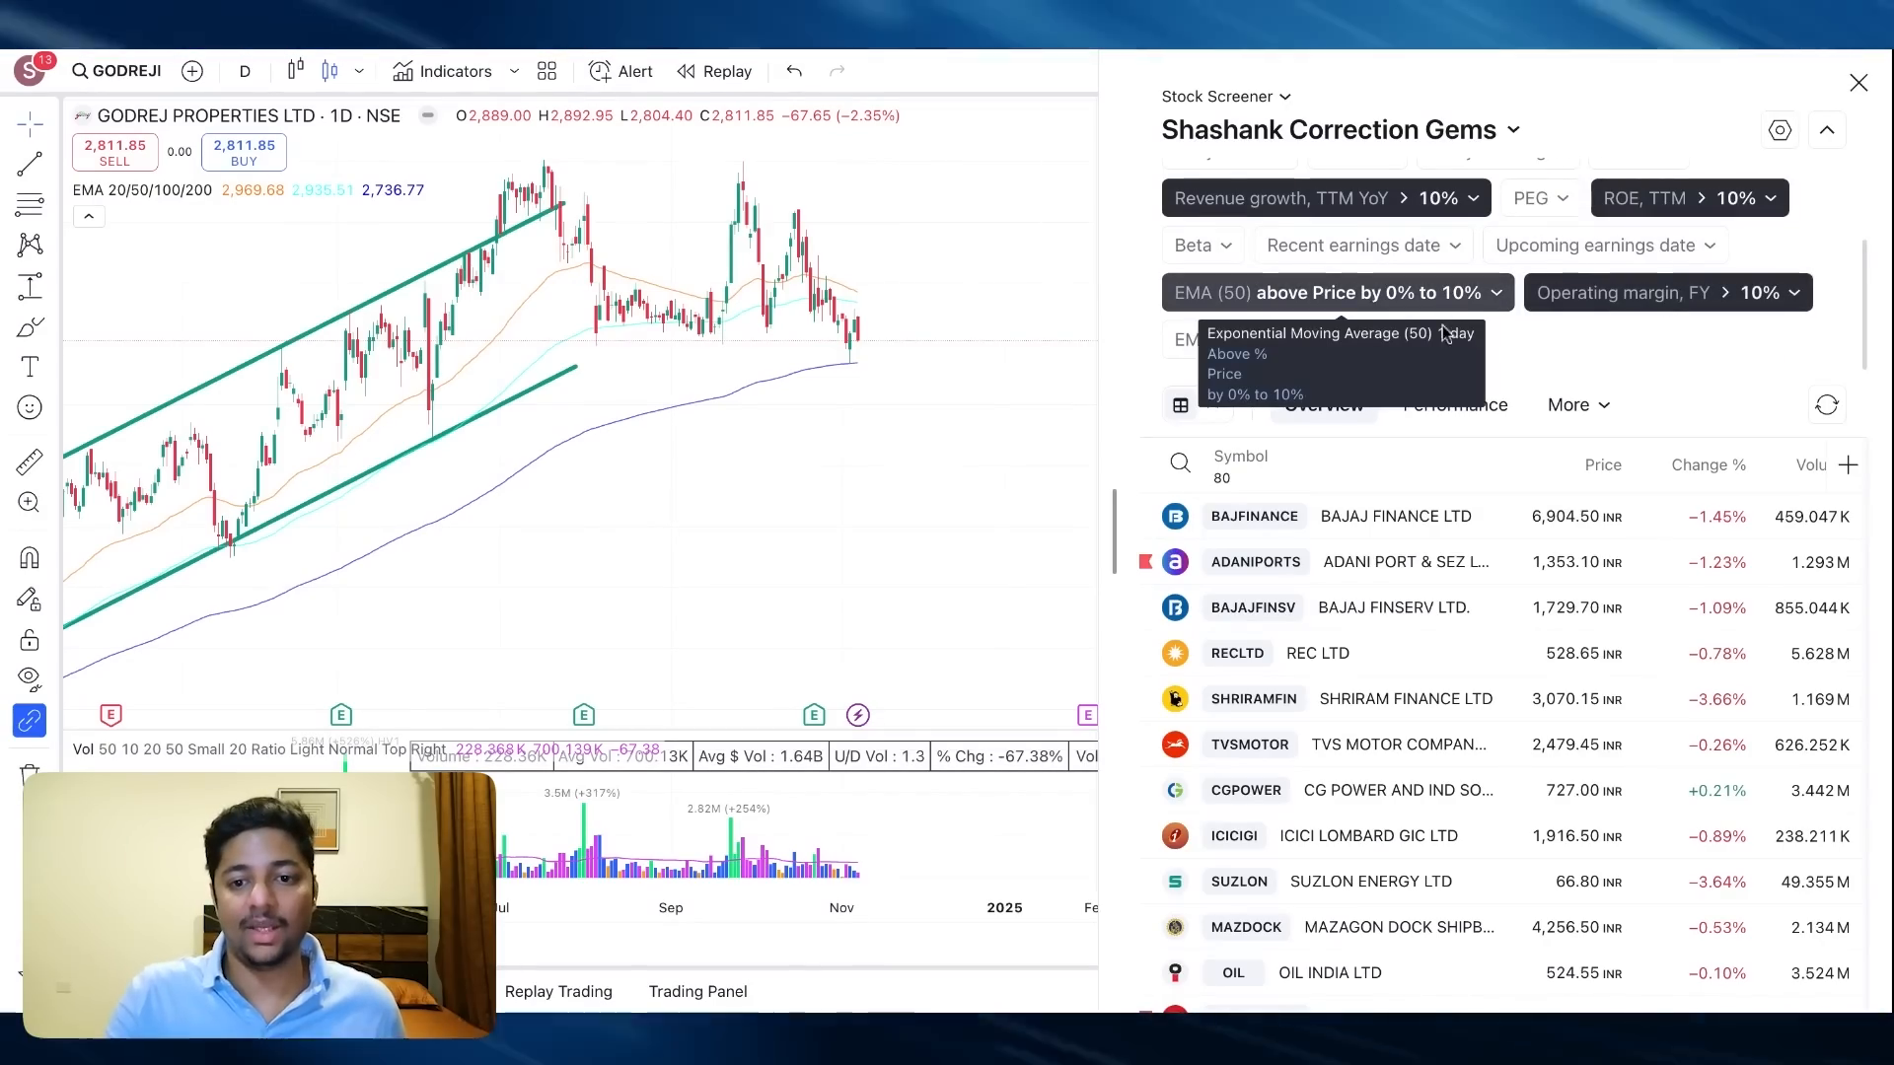
{"action": "scroll", "coordinate": [1433, 810], "scroll_direction": "down", "scroll_amount": 5}
{"action": "scroll", "coordinate": [1433, 811], "scroll_direction": "down", "scroll_amount": 10}
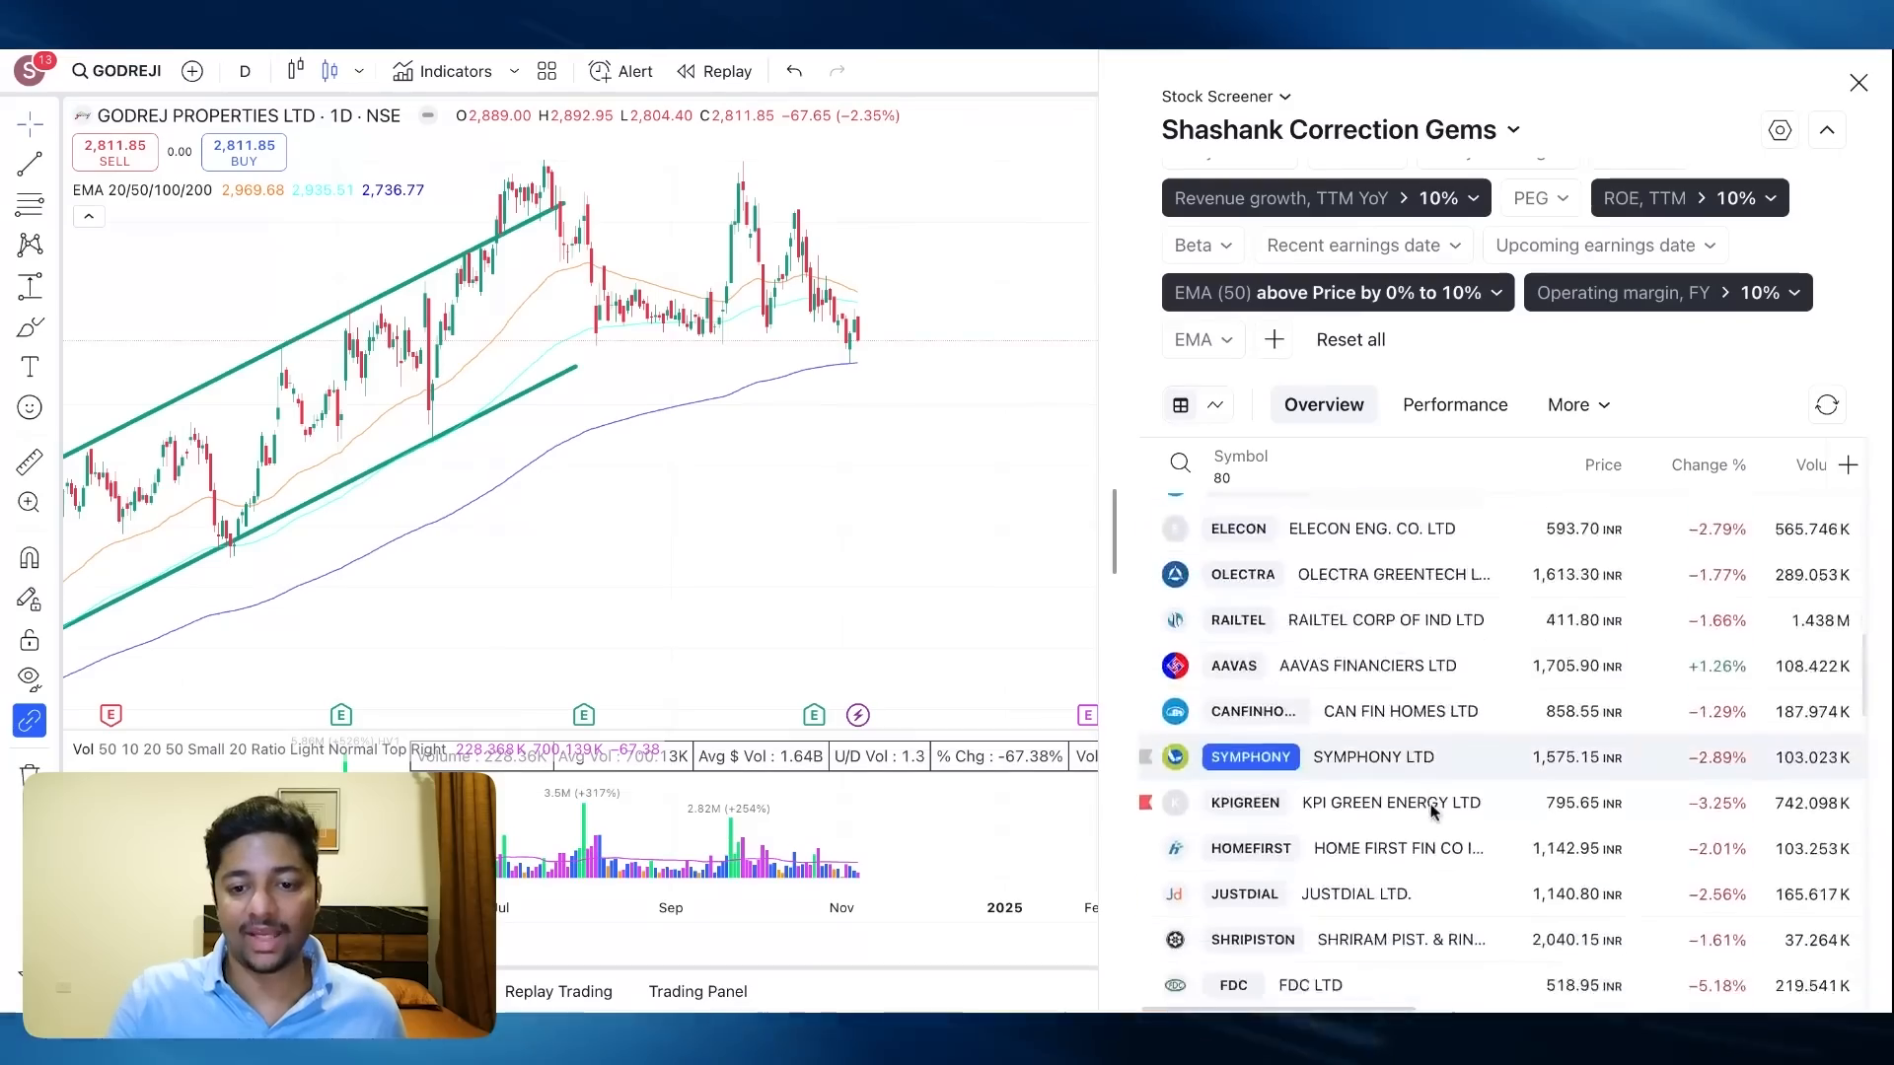
{"action": "scroll", "coordinate": [1376, 739], "scroll_direction": "down", "scroll_amount": 2}
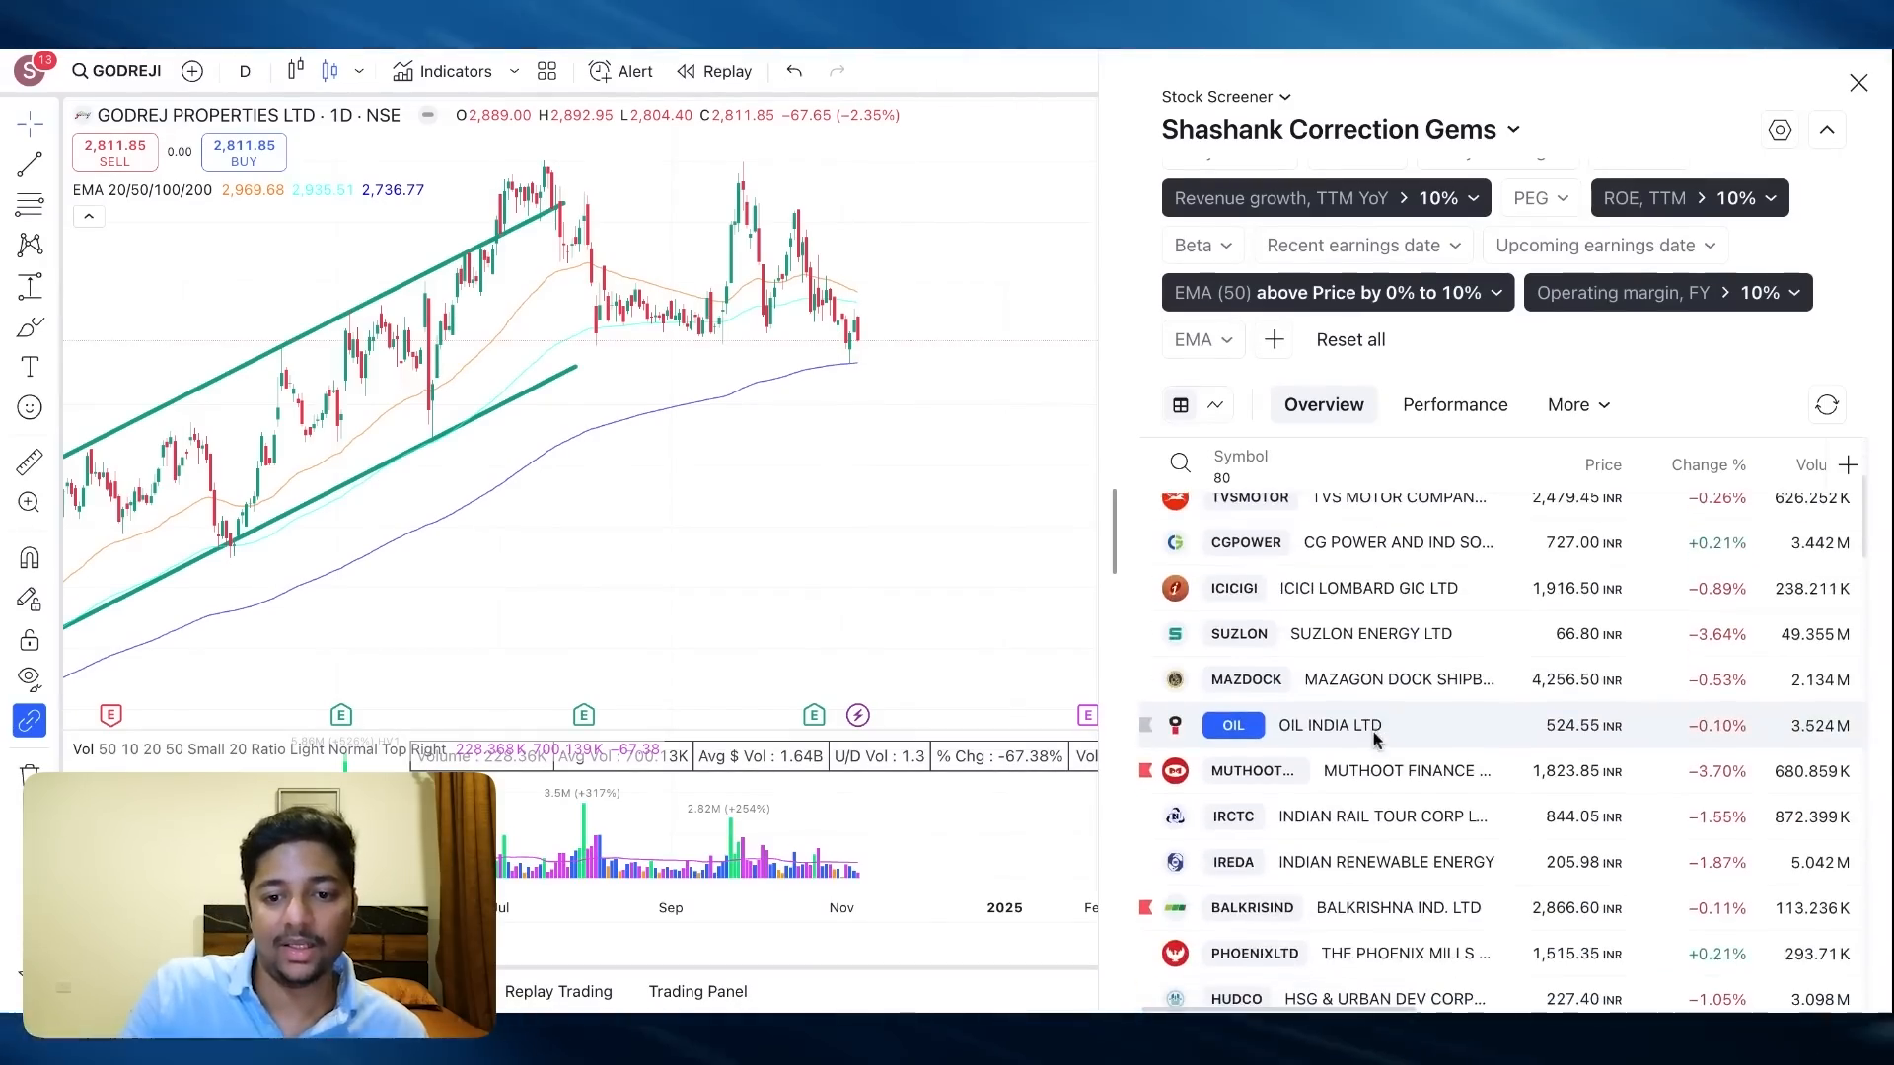
{"action": "scroll", "coordinate": [1376, 740], "scroll_direction": "down", "scroll_amount": 12}
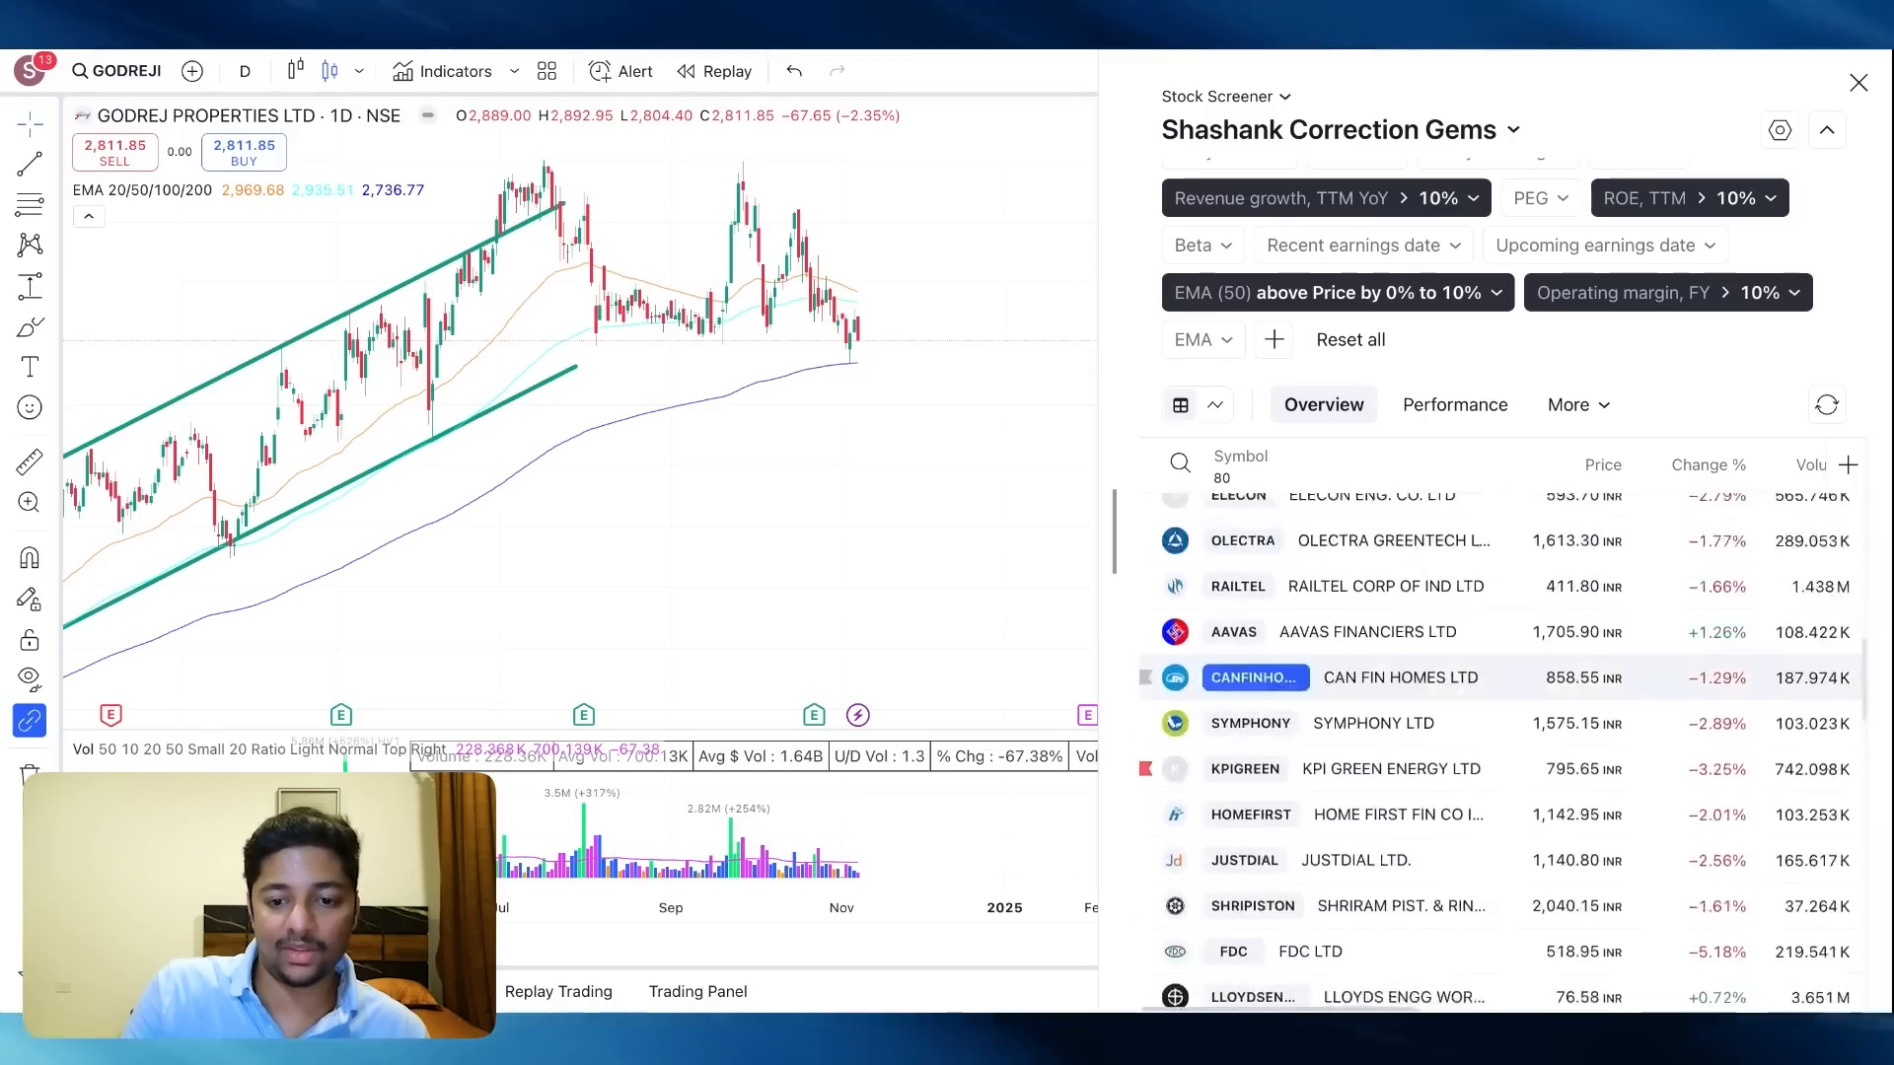
{"action": "scroll", "coordinate": [1376, 729], "scroll_direction": "down", "scroll_amount": 12}
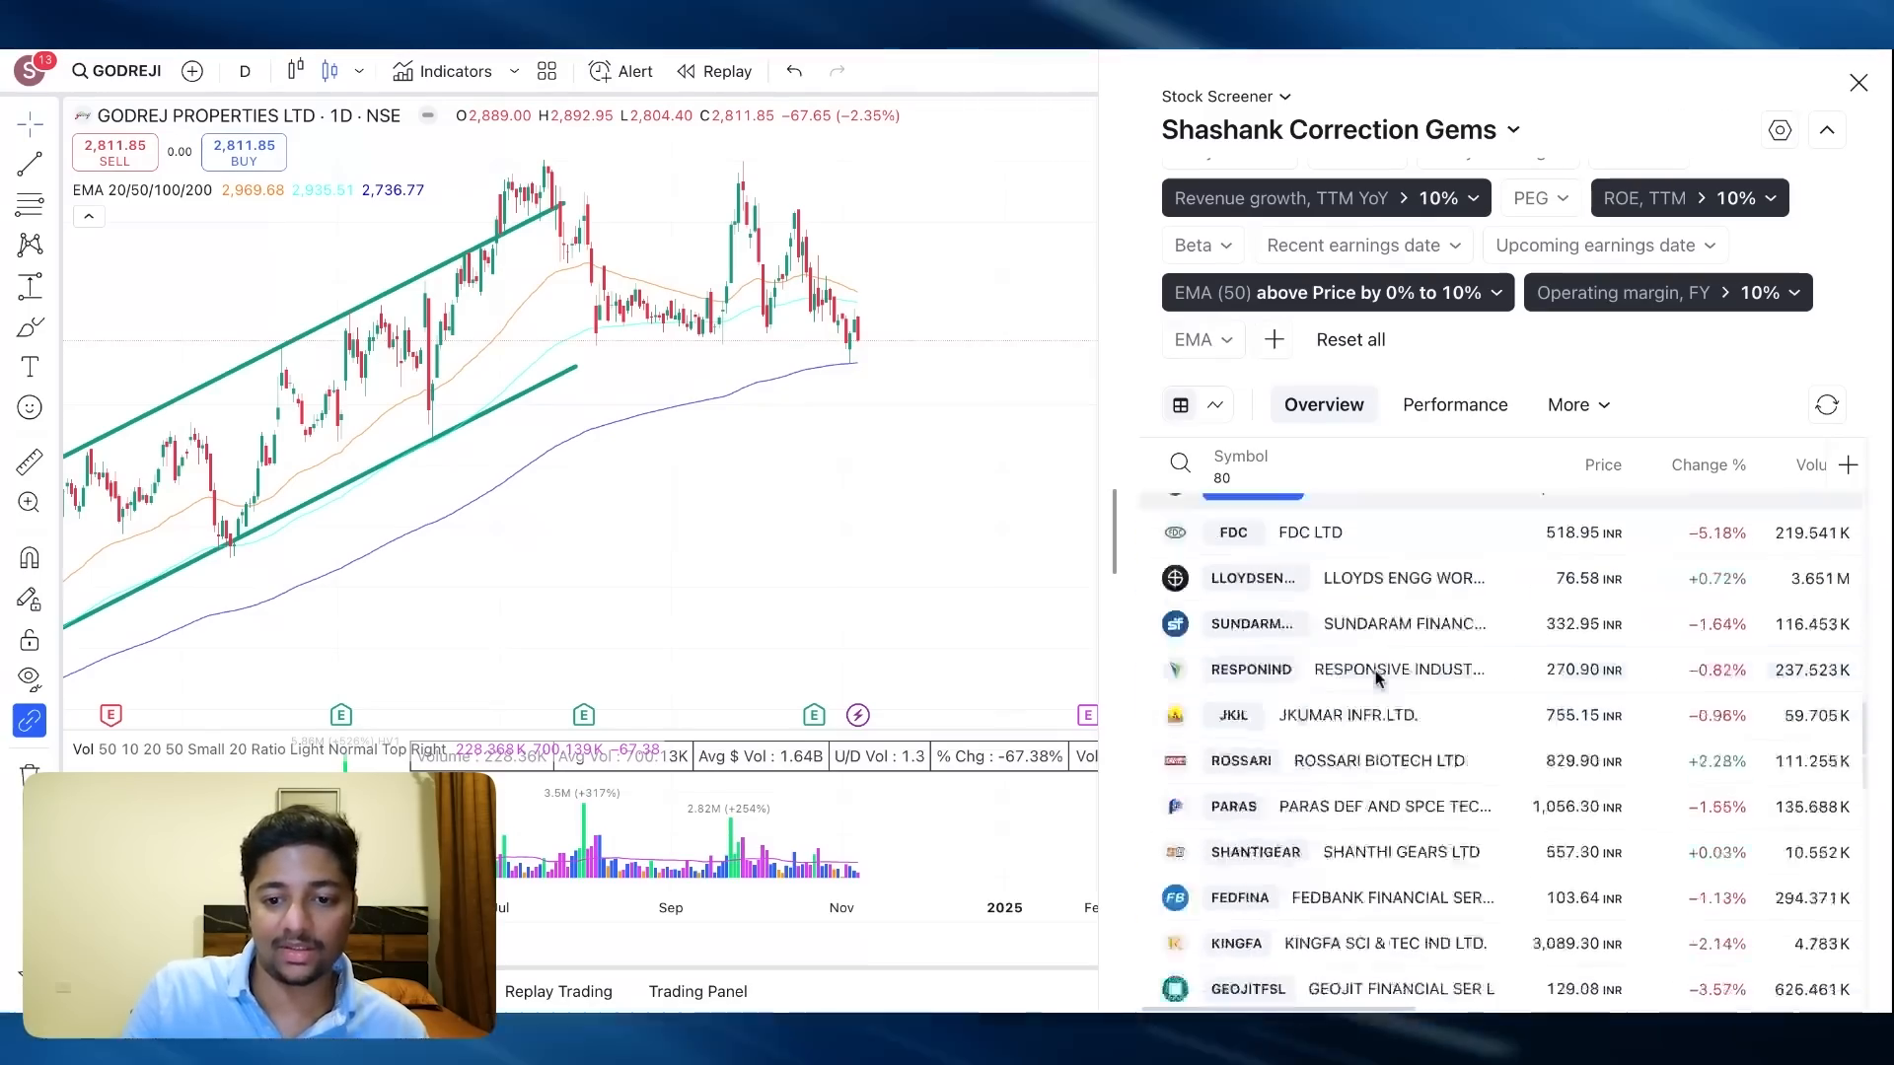
{"action": "scroll", "coordinate": [1378, 678], "scroll_direction": "down", "scroll_amount": 10}
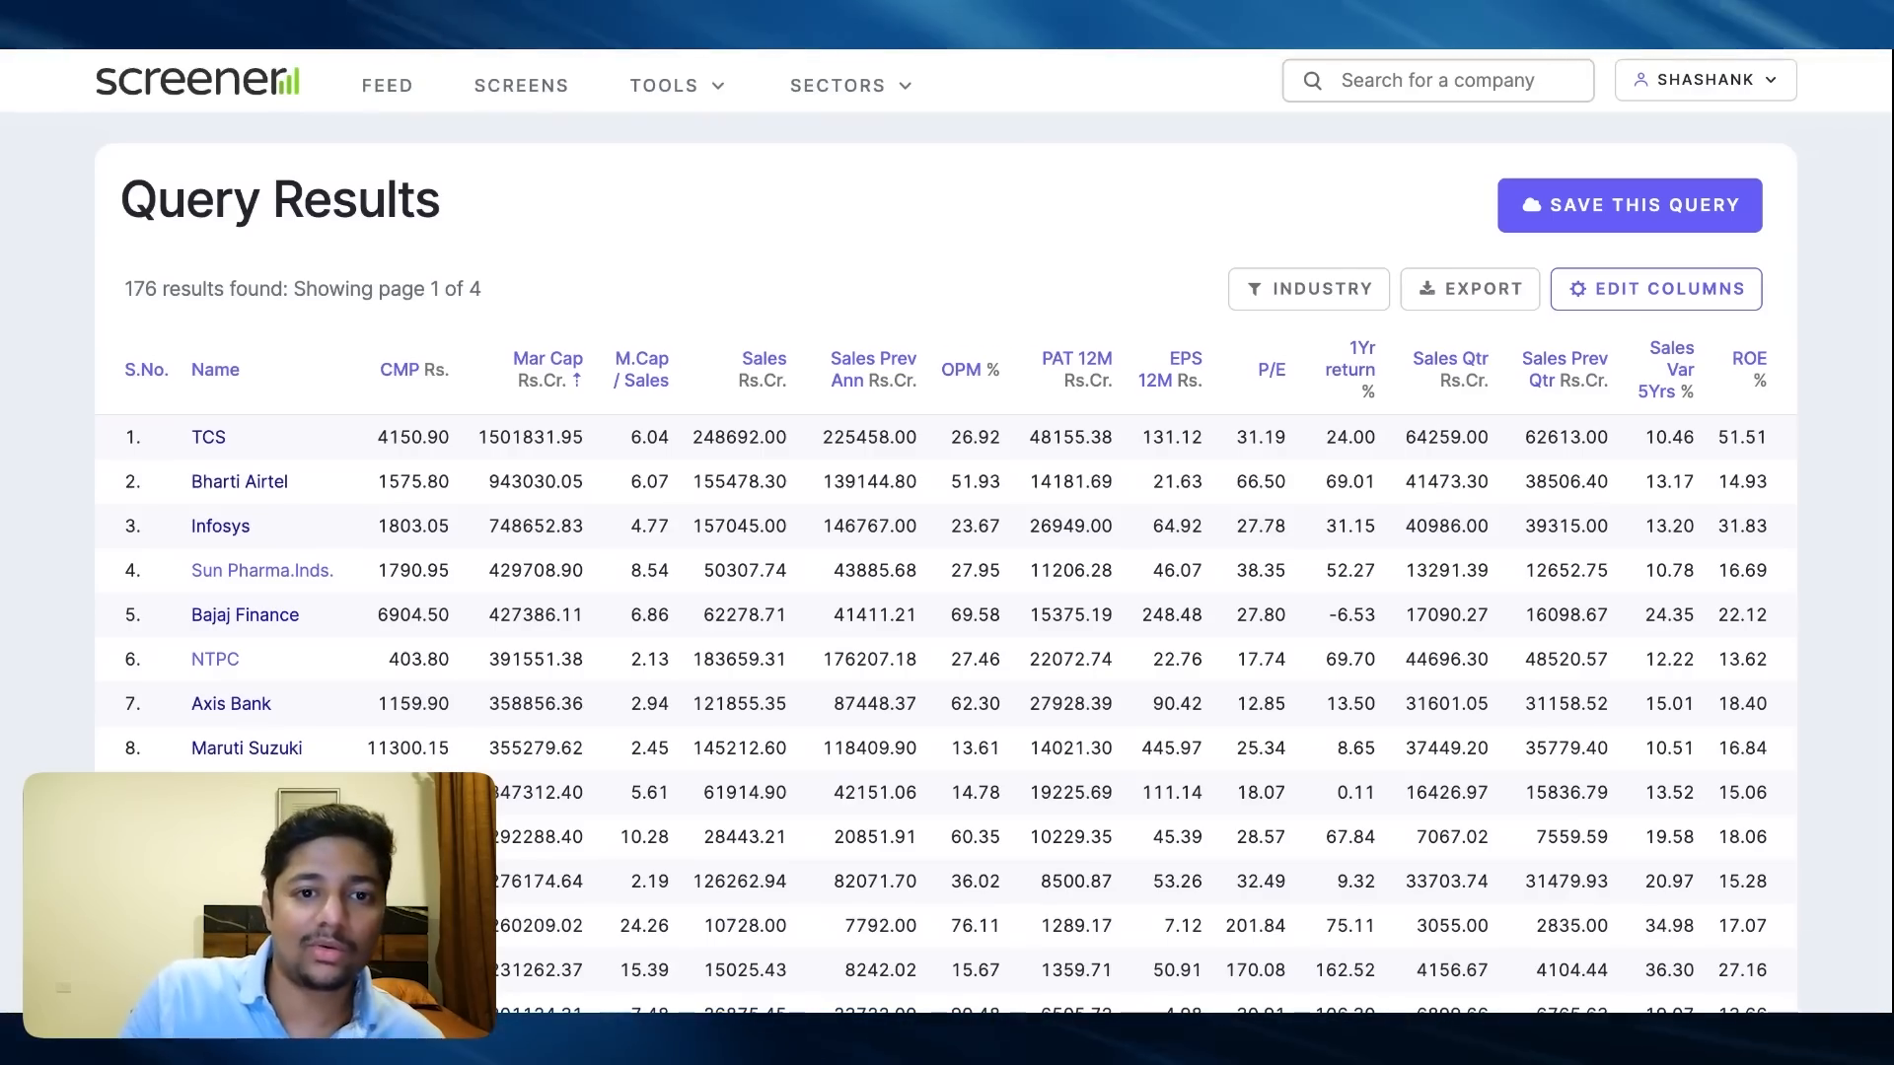
Switch to Screener and raise the query's 5-year sales growth, return on equity and OPM thresholds to 15%
{"action": "scroll", "coordinate": [566, 292], "scroll_direction": "down", "scroll_amount": 1}
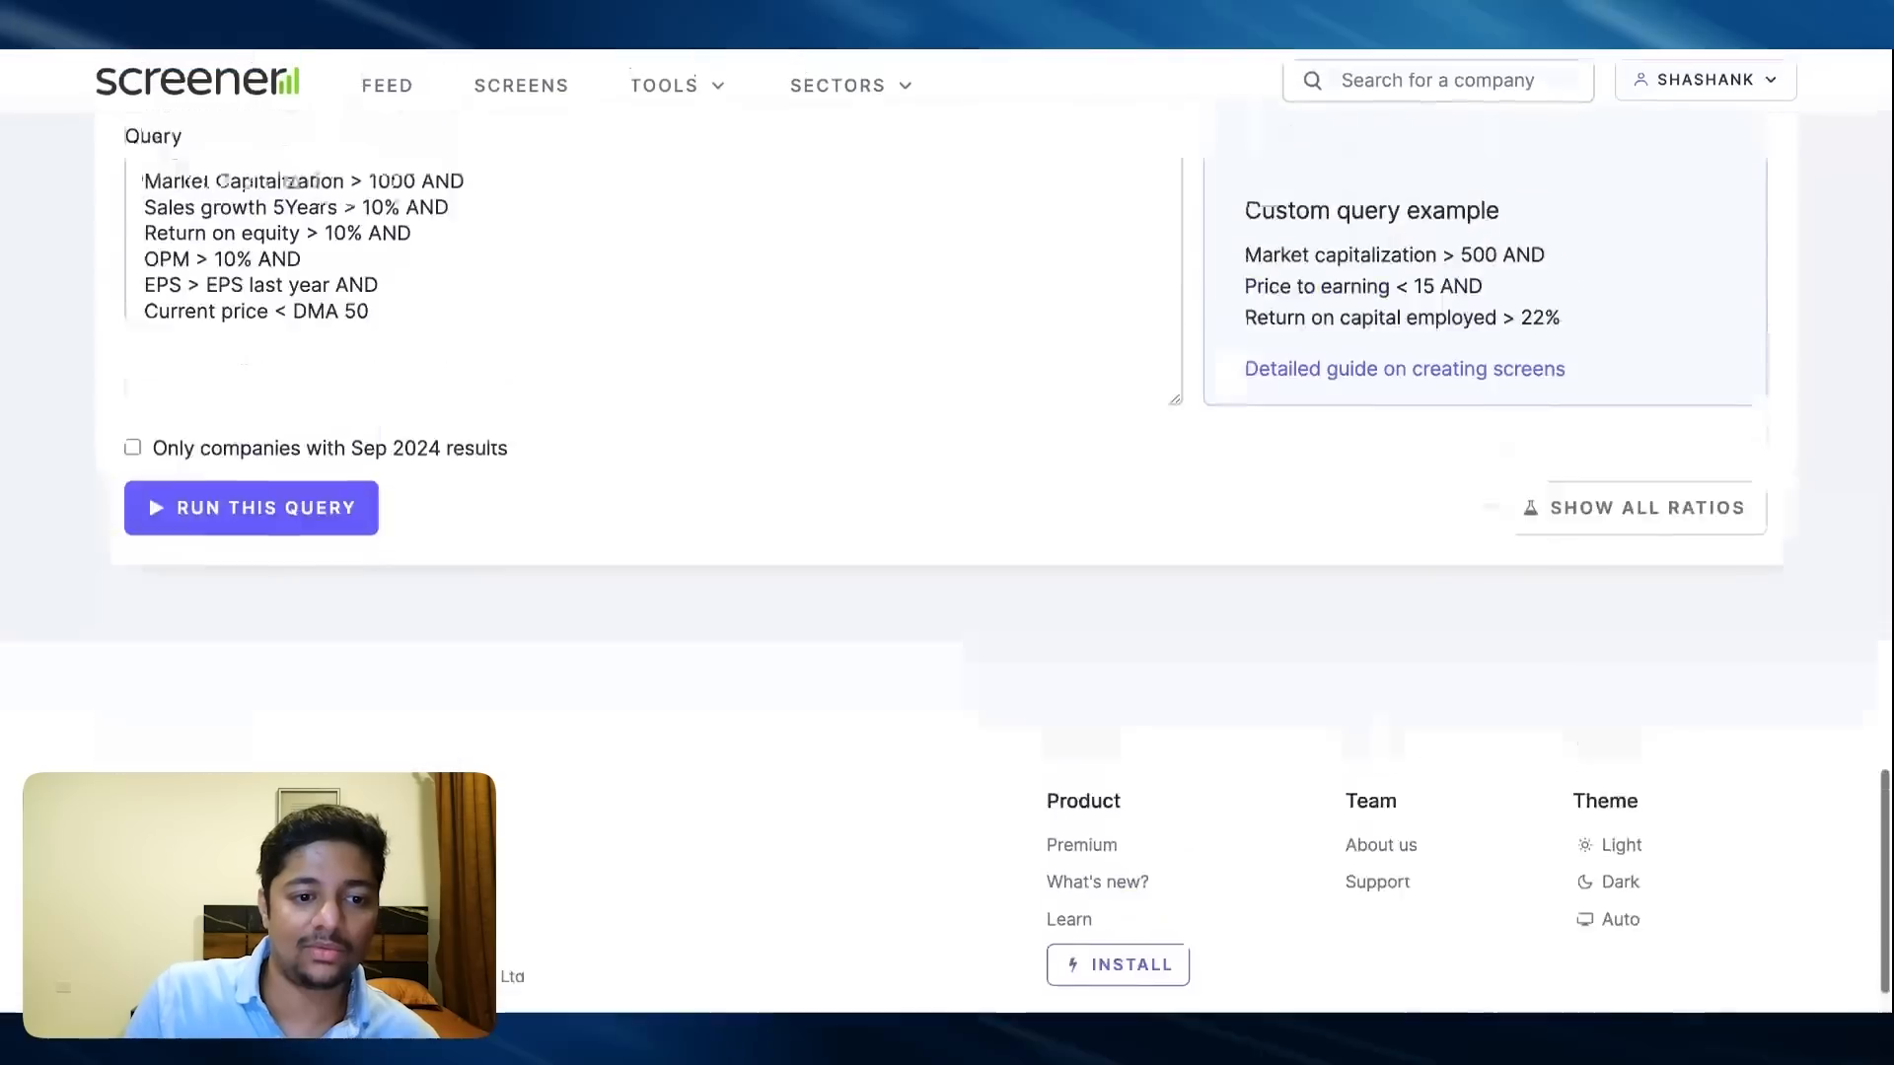
{"action": "scroll", "coordinate": [168, 398], "scroll_direction": "up", "scroll_amount": 2}
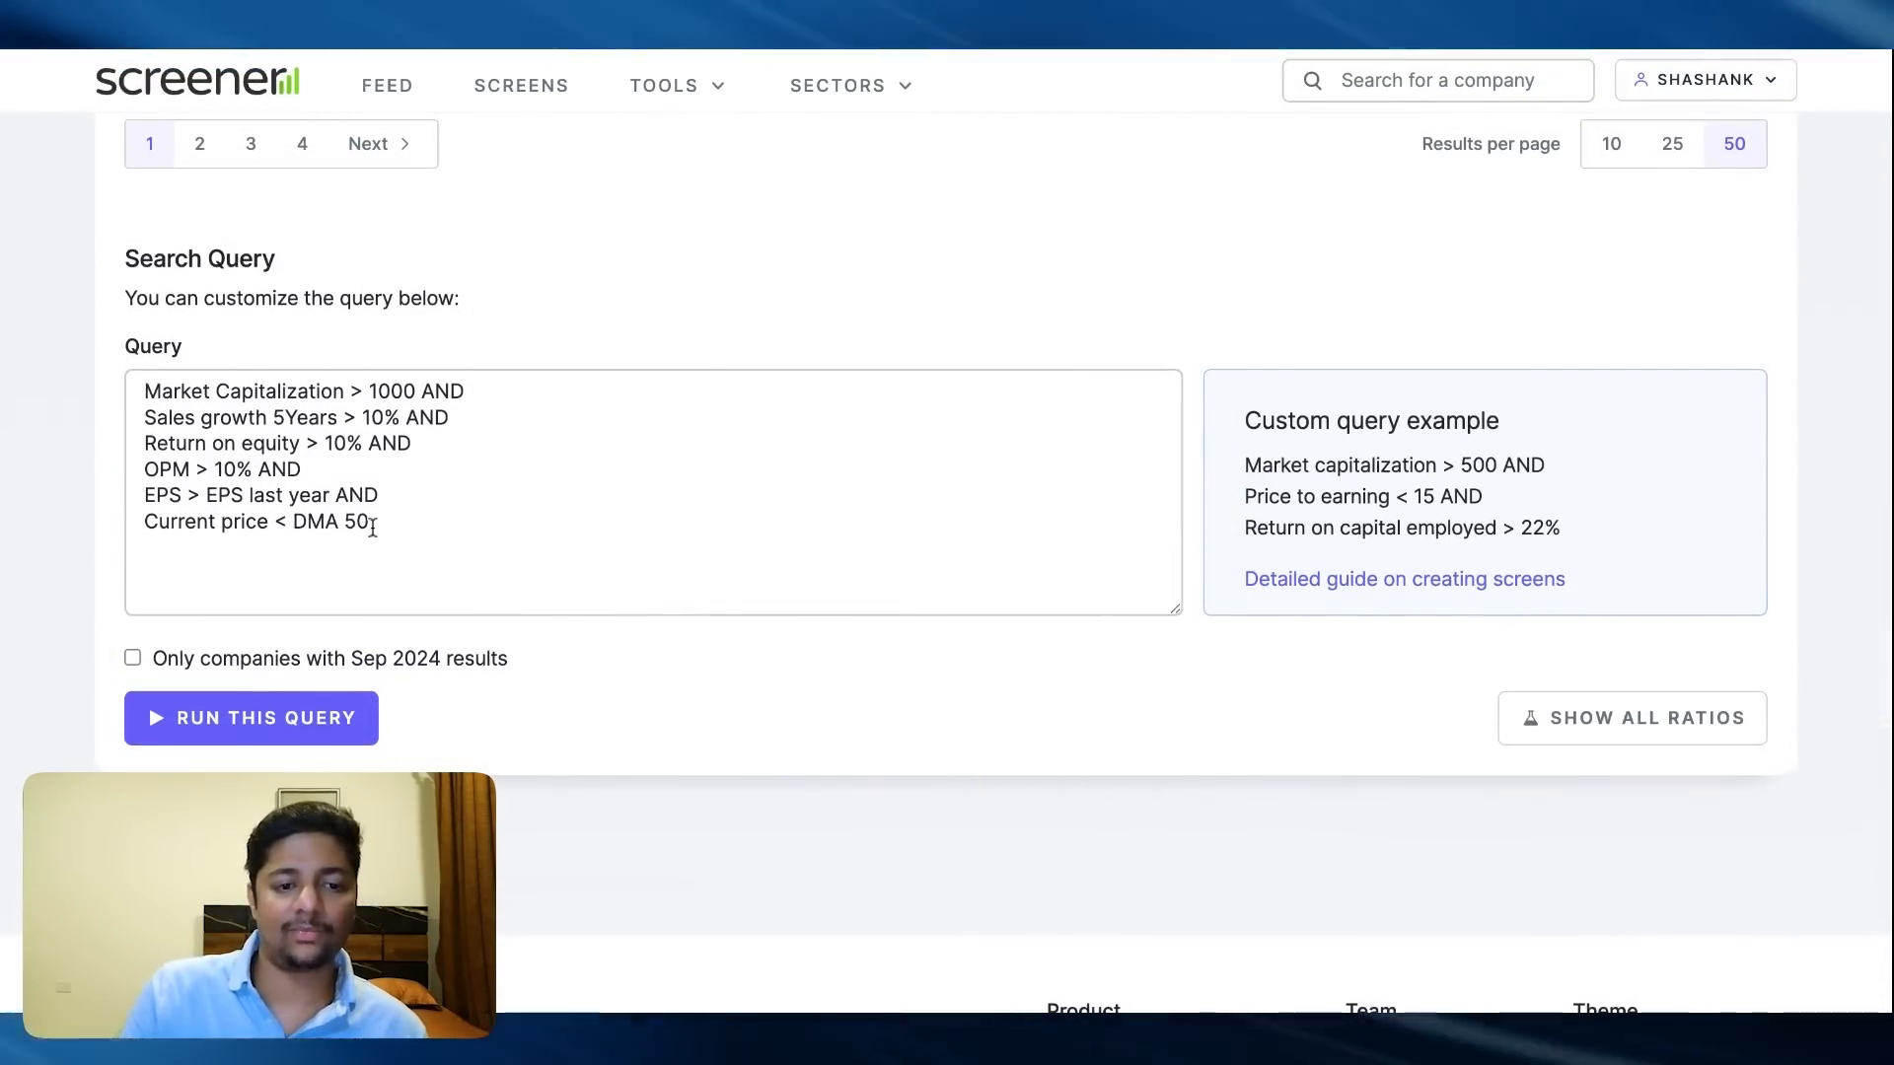
{"action": "scroll", "coordinate": [372, 527], "scroll_direction": "up", "scroll_amount": 2}
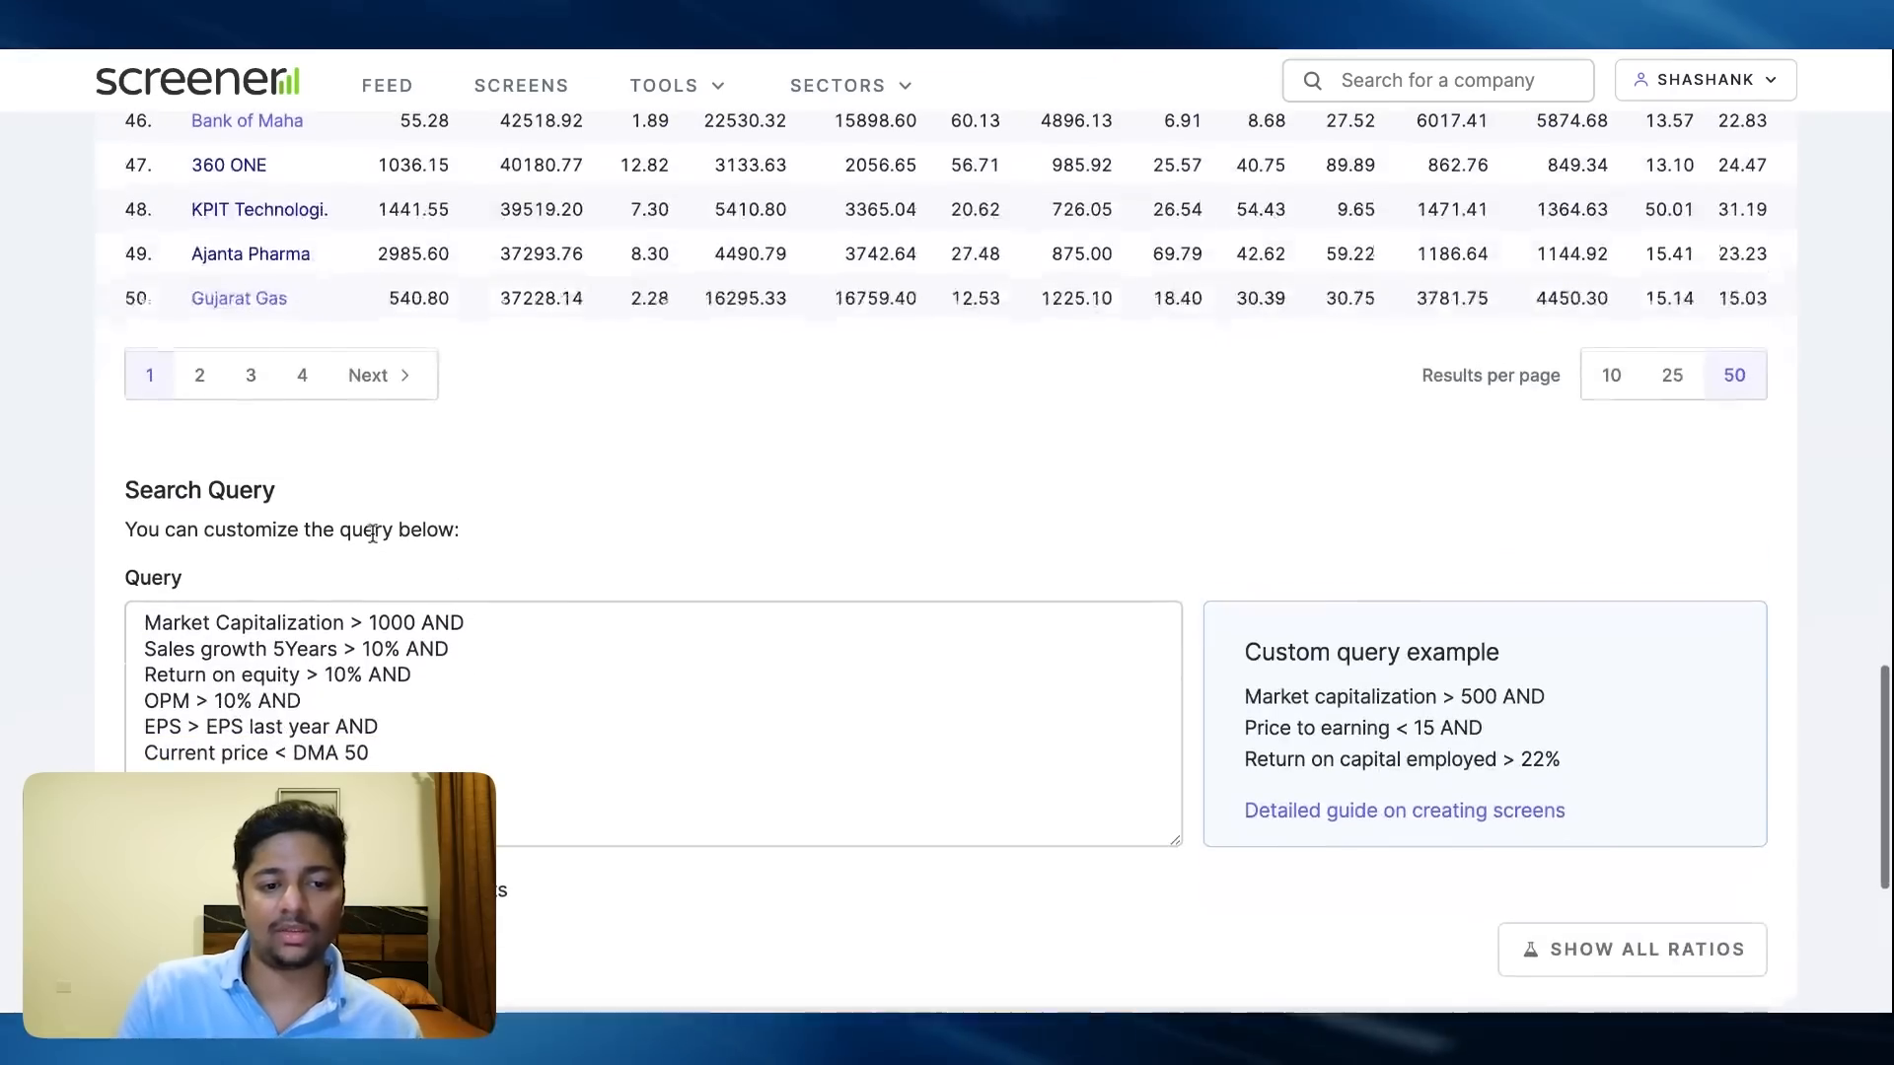
{"action": "left_click", "coordinate": [342, 676]}
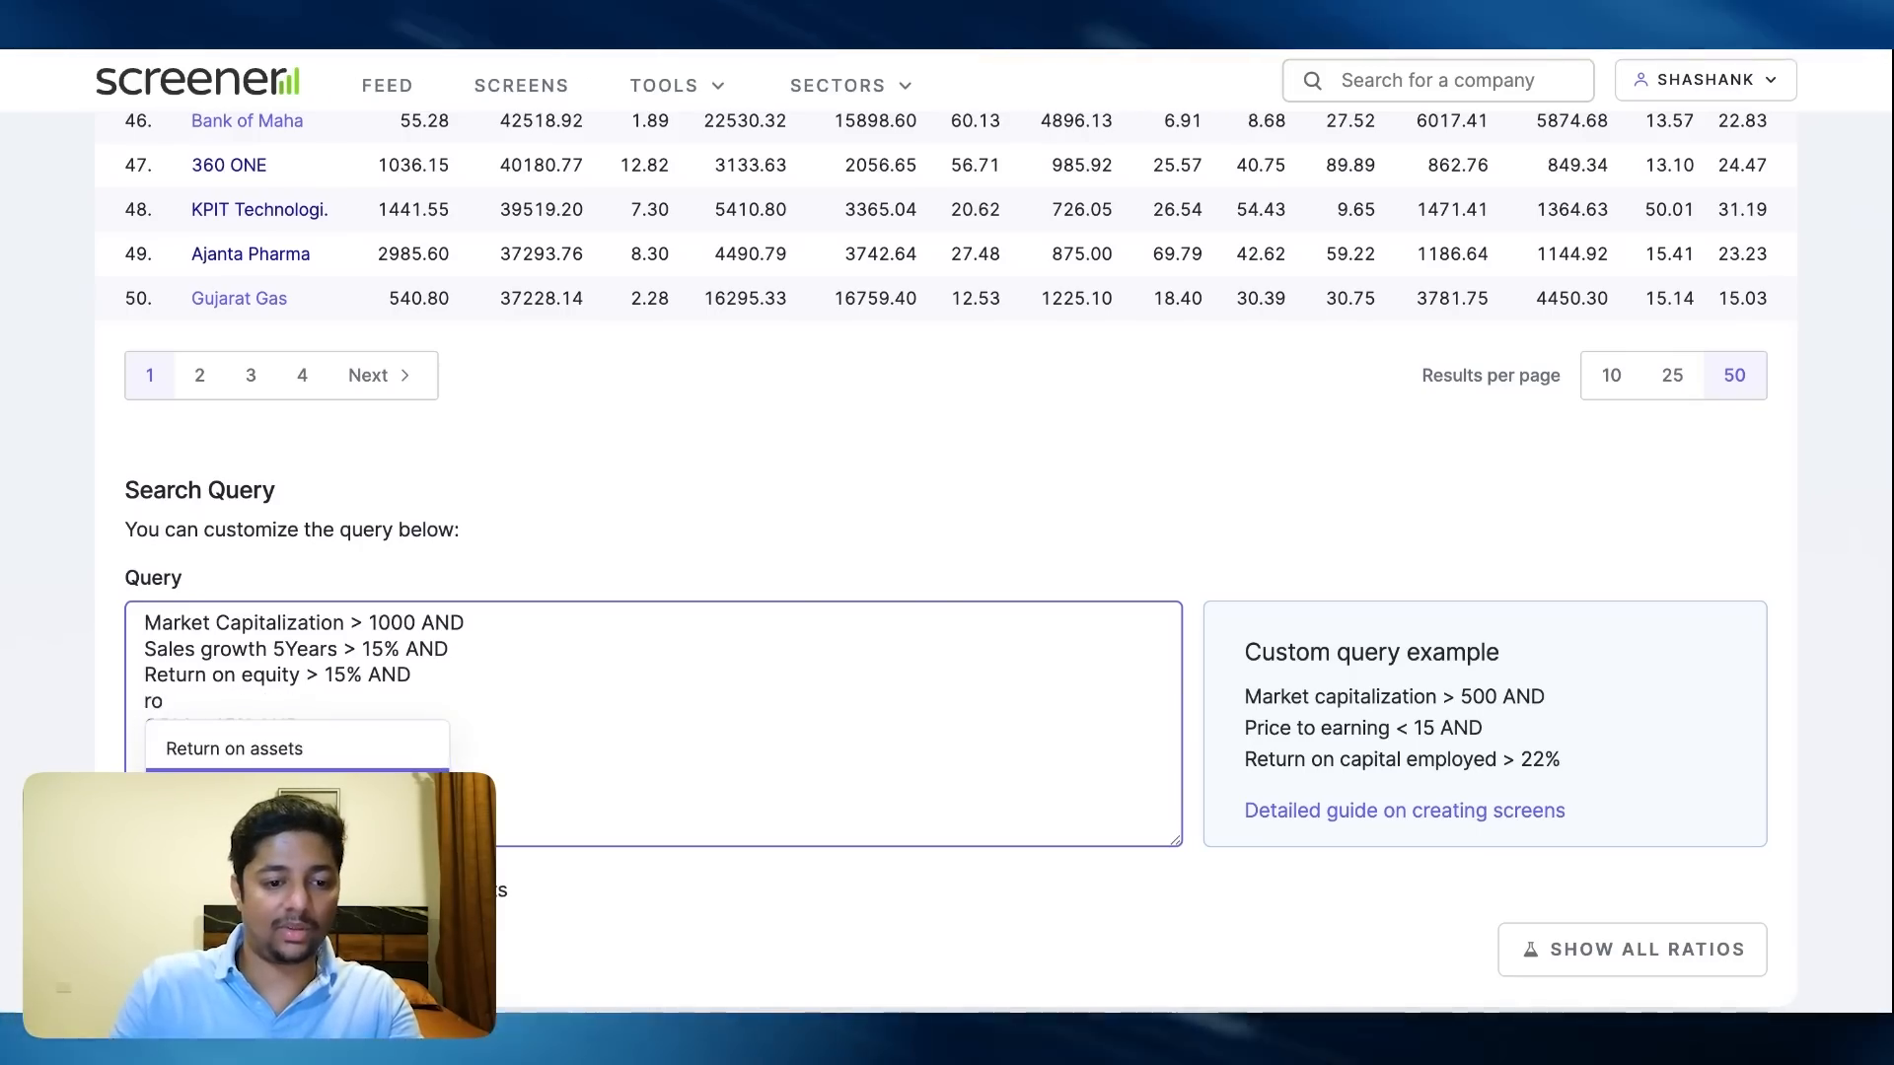
Add the condition "Return on capital employed > 15% AND" to the query below the return on equity line
{"action": "key", "text": "Return"}
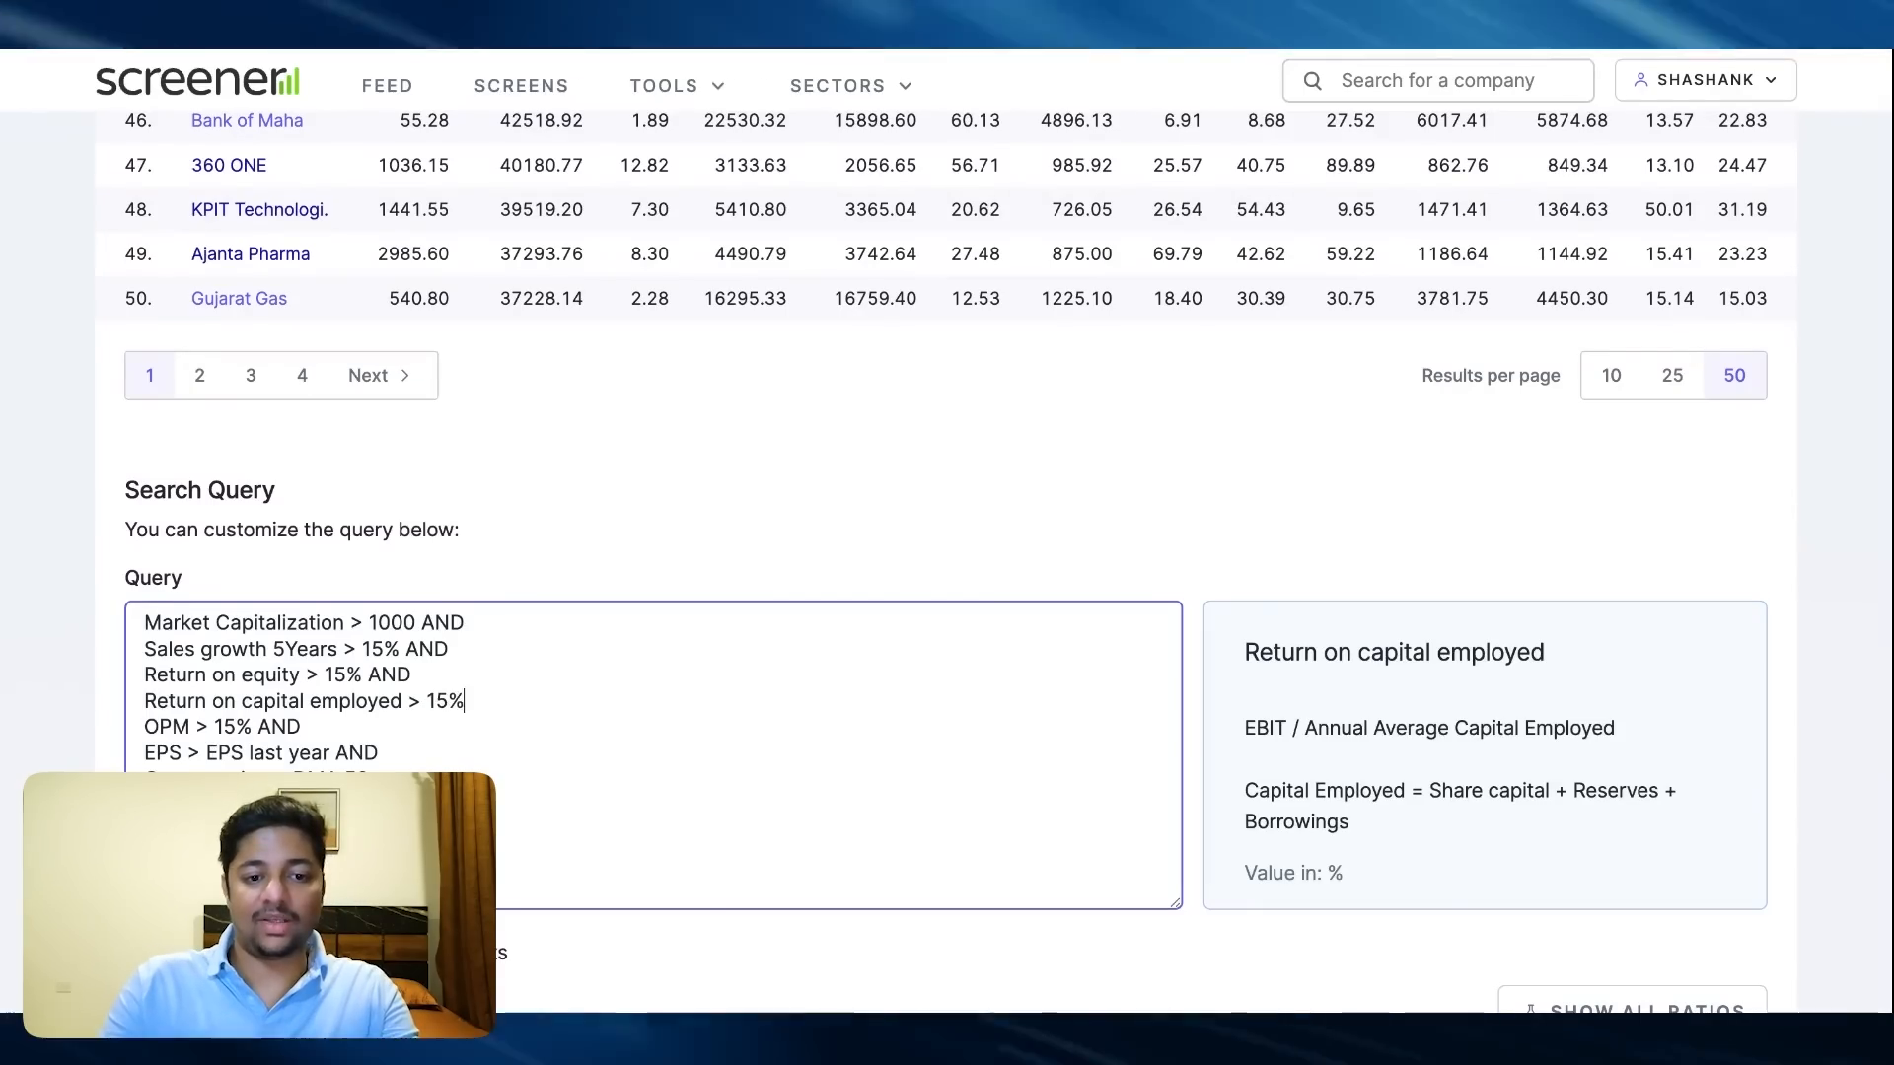
{"action": "type", "text": "> 15% a"}
{"action": "key", "text": "Return"}
{"action": "key", "text": "Return"}
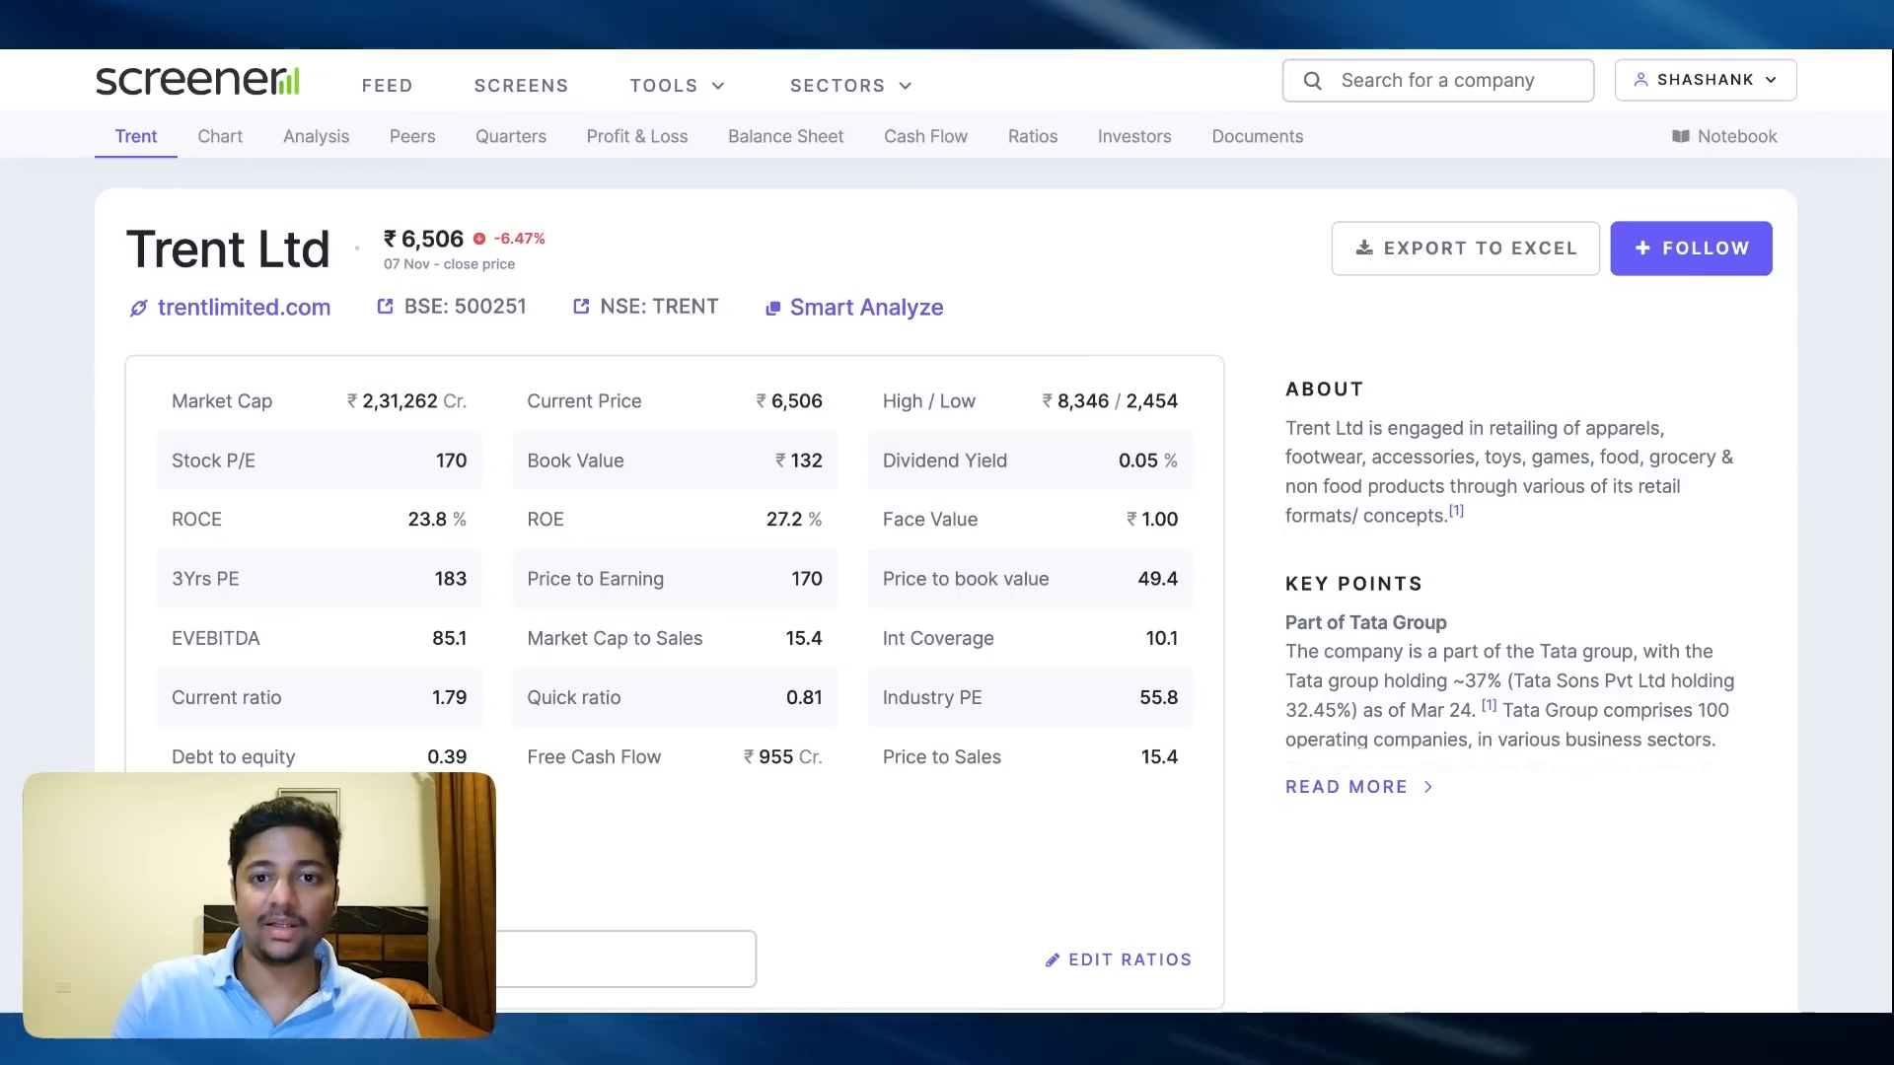
Review the Trent and Varun Beverages company pages, including the one-year price chart, and return to the query's OPM condition
{"action": "scroll", "coordinate": [1362, 186], "scroll_direction": "down", "scroll_amount": 10}
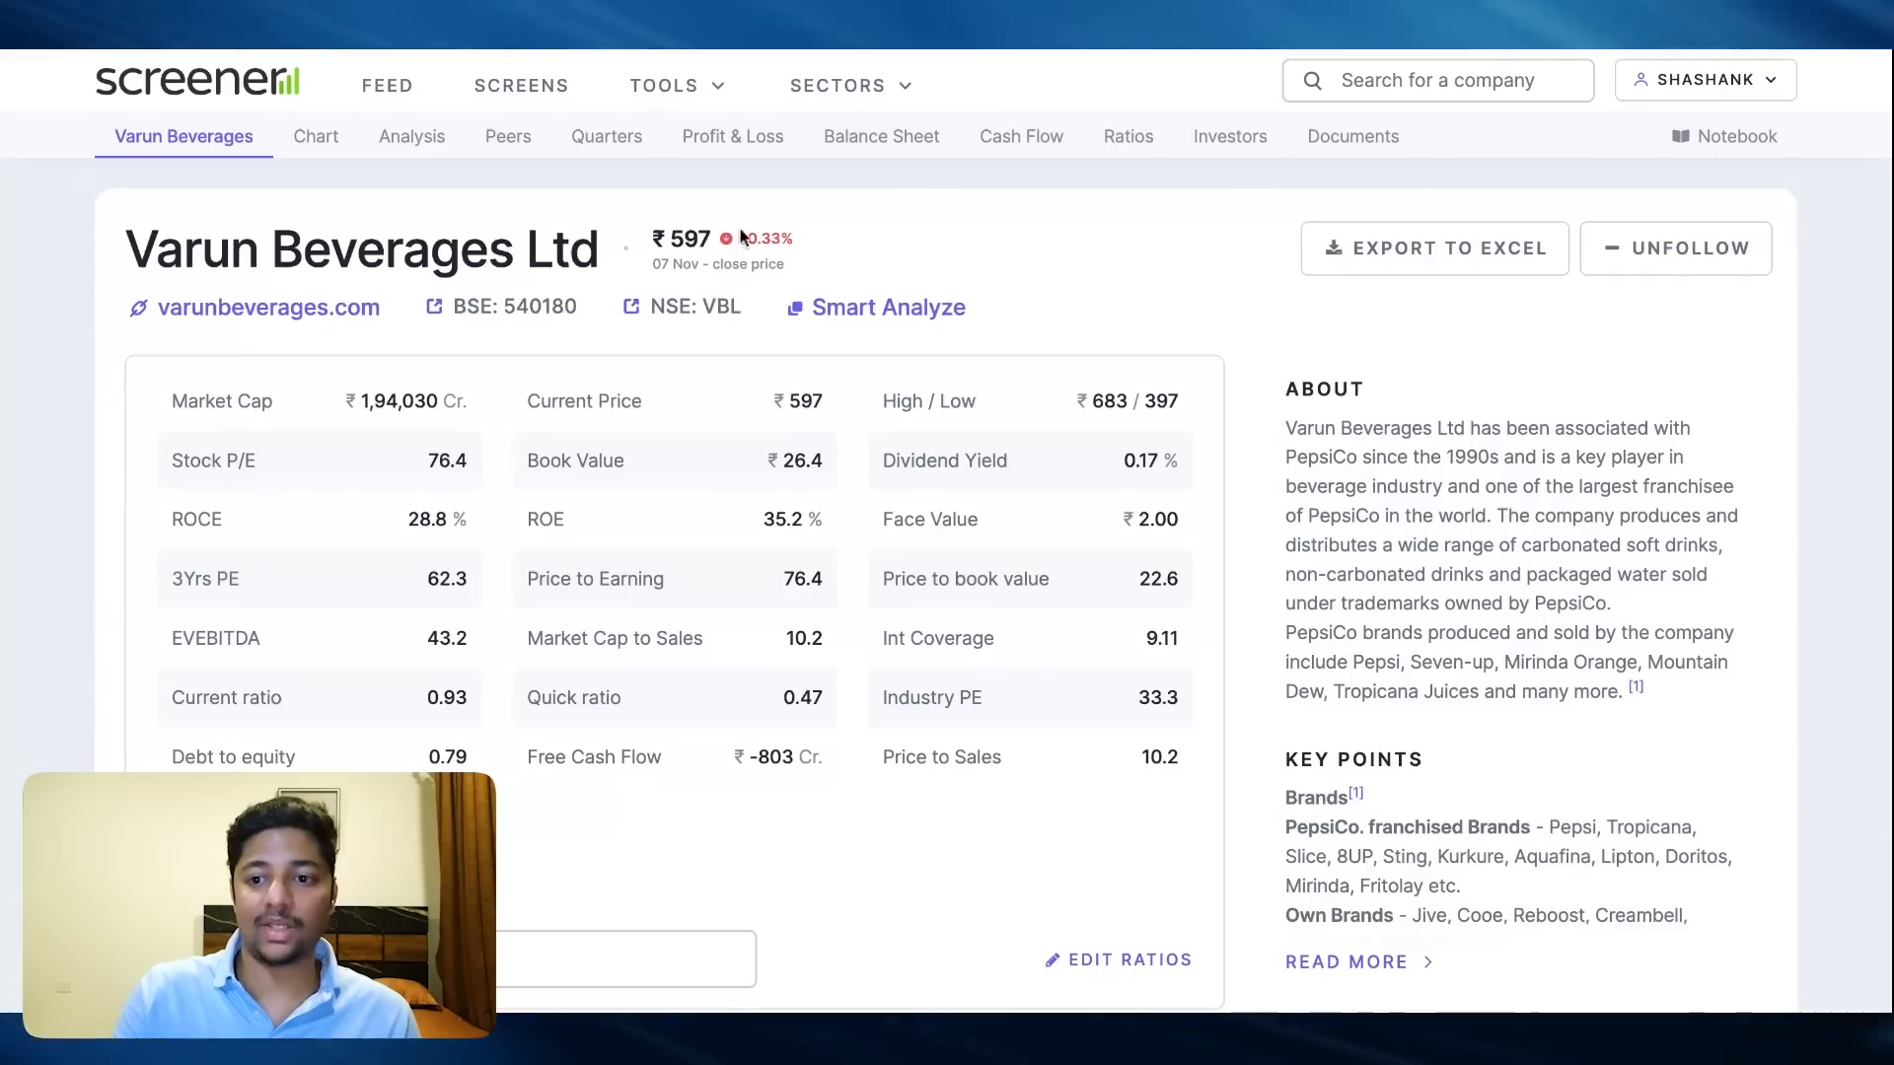
{"action": "scroll", "coordinate": [935, 562], "scroll_direction": "down", "scroll_amount": 10}
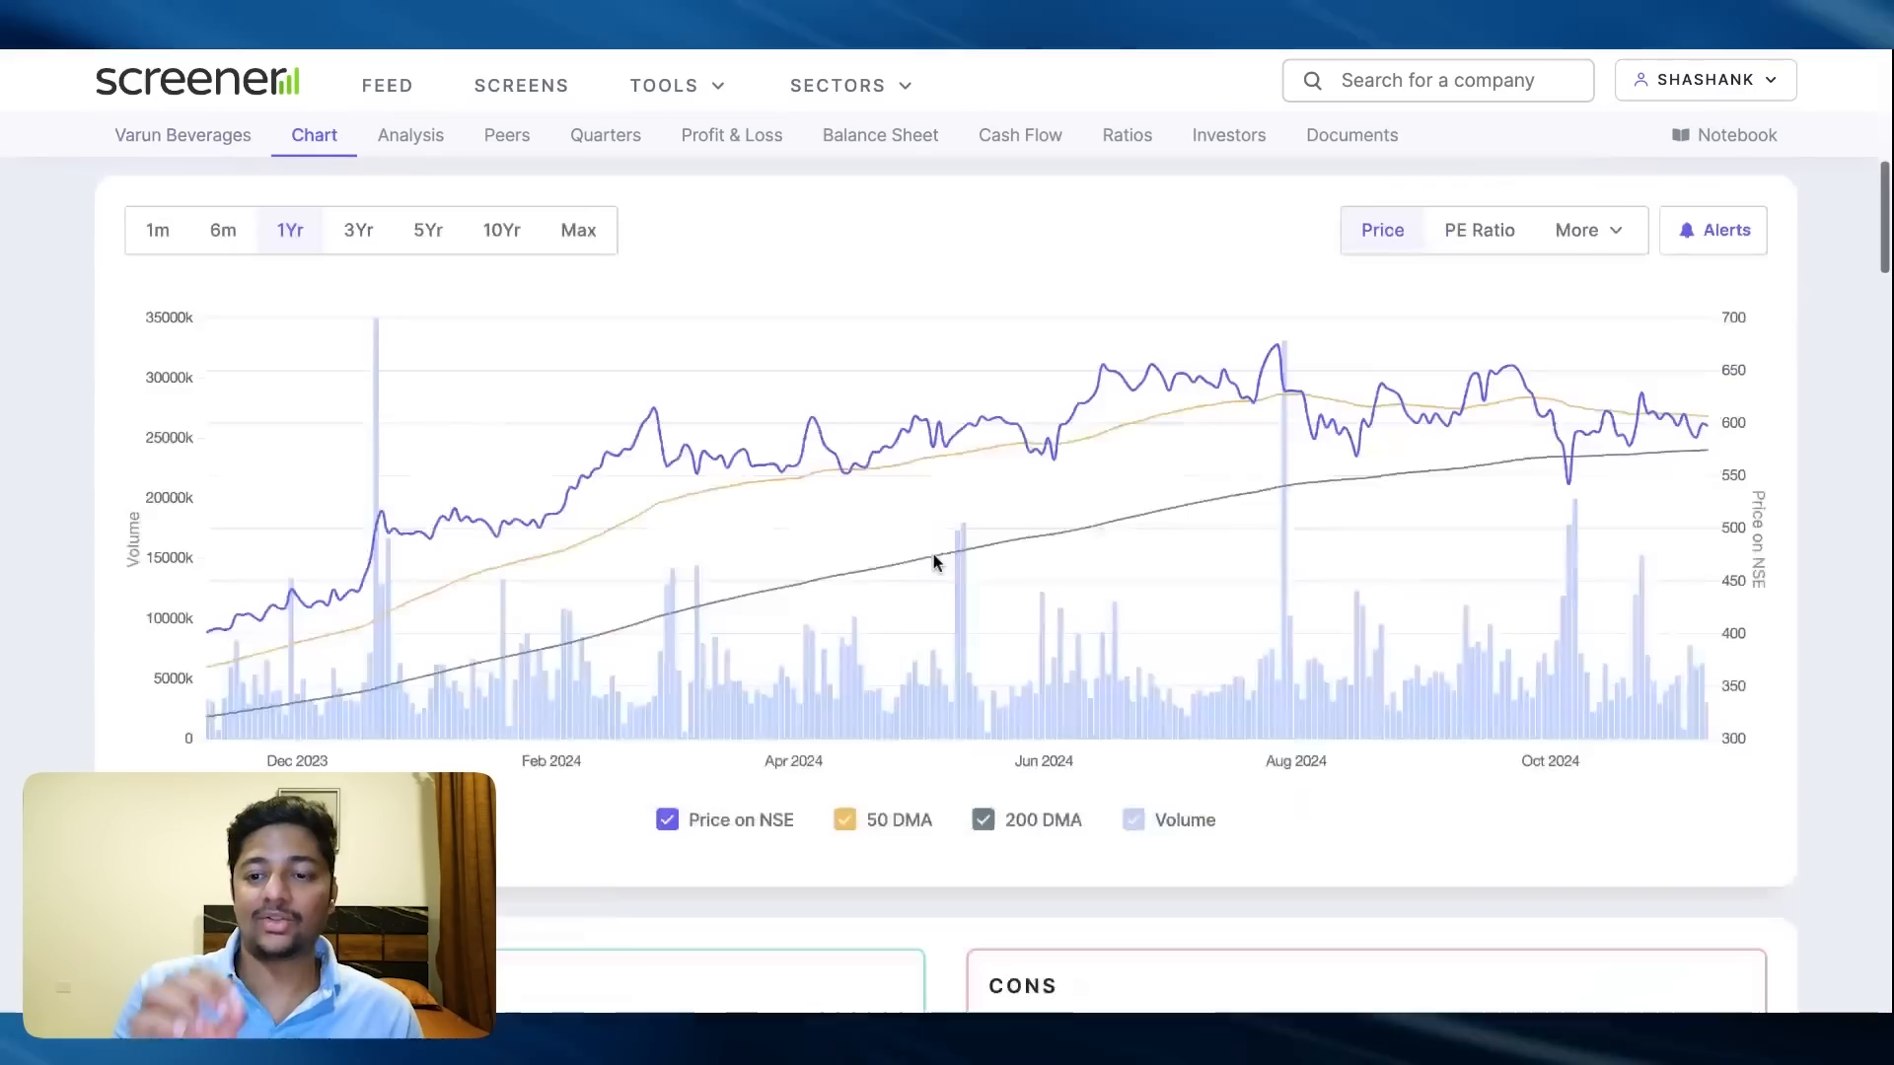
{"action": "mouse_move", "coordinate": [934, 562]}
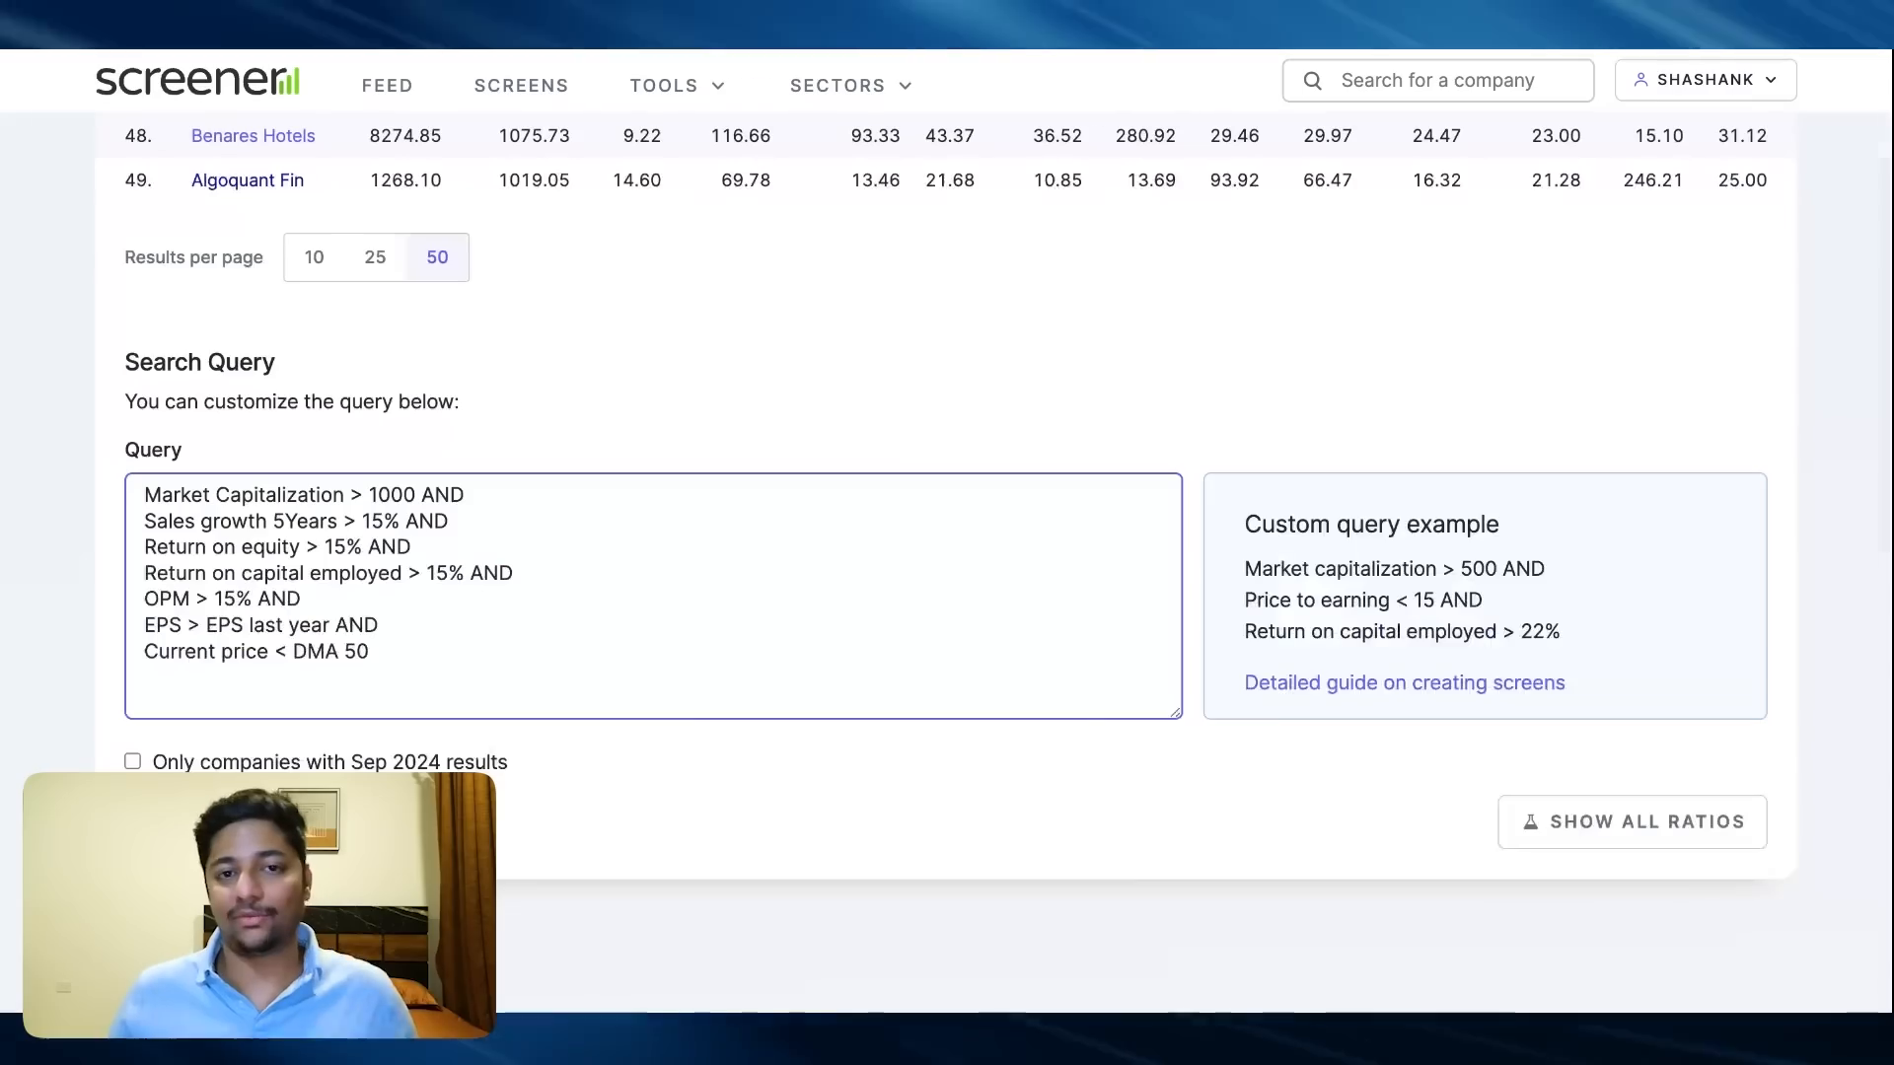
{"action": "left_click", "coordinate": [145, 599]}
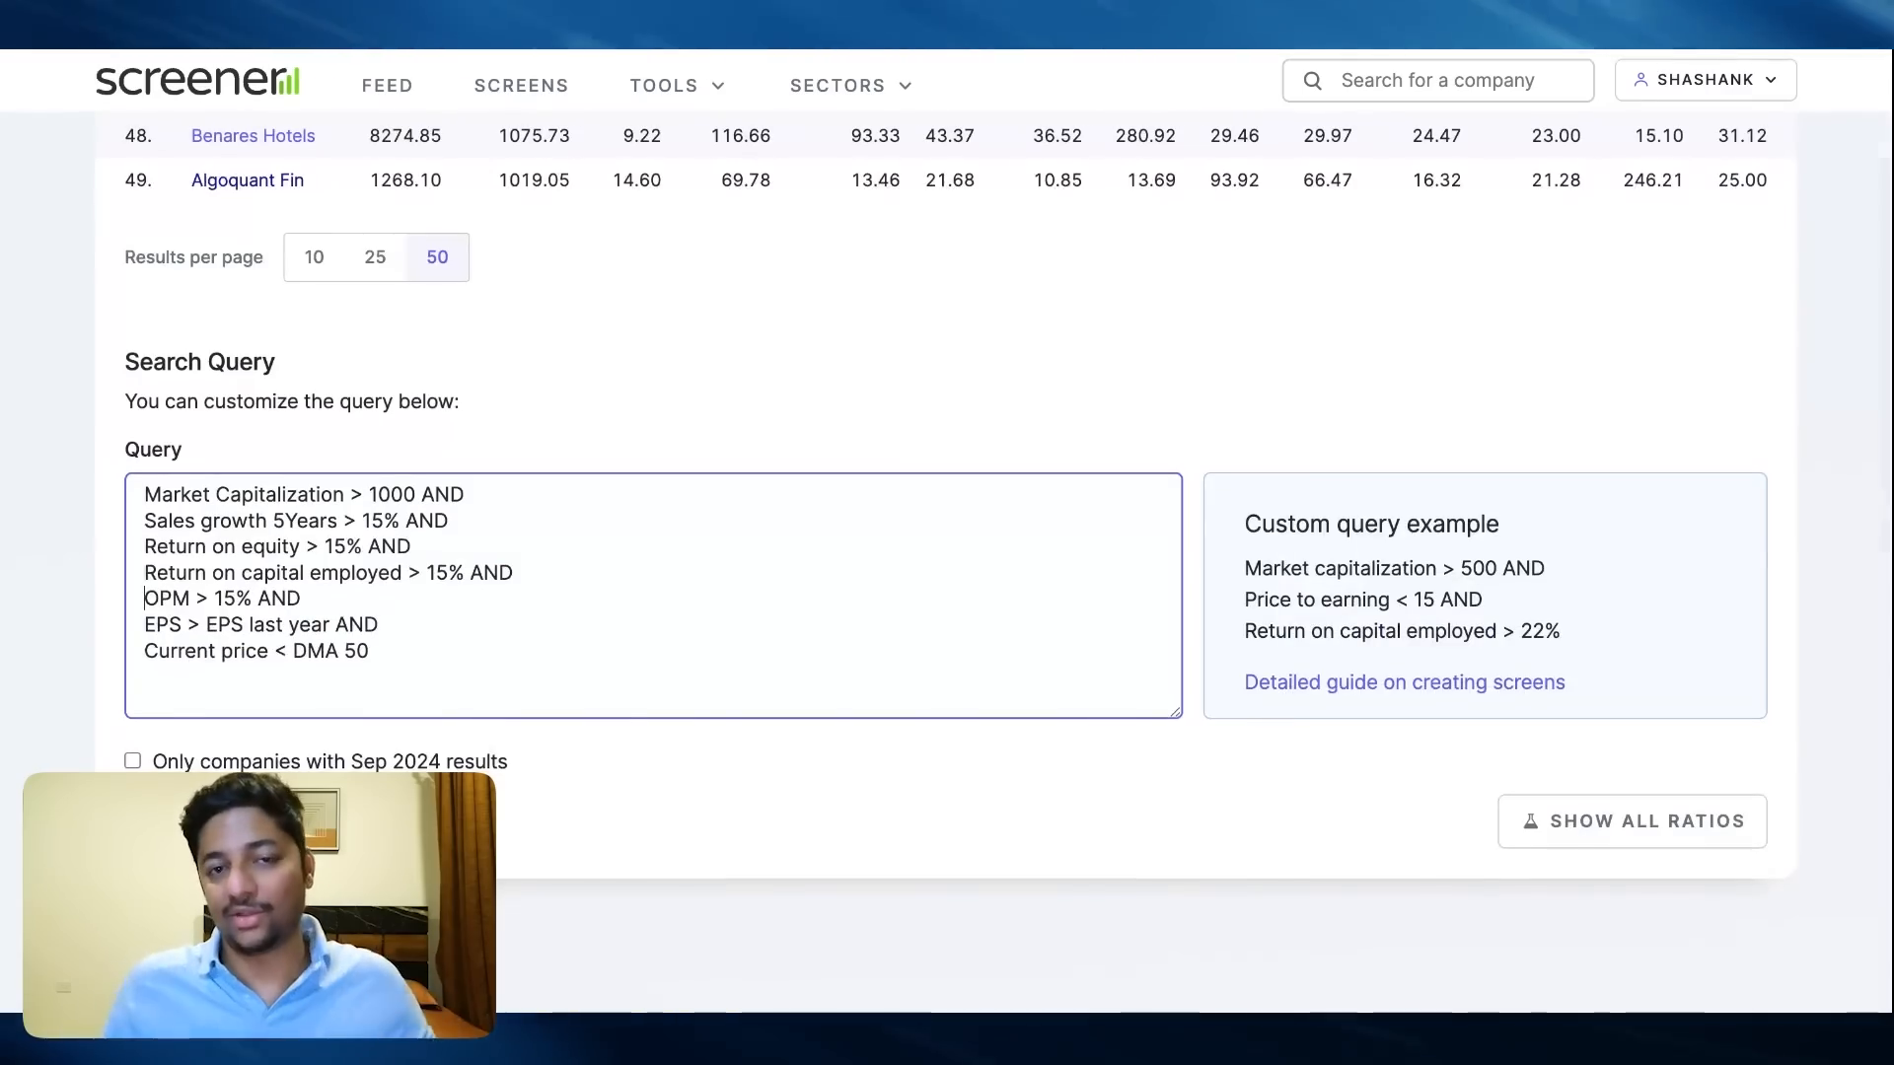